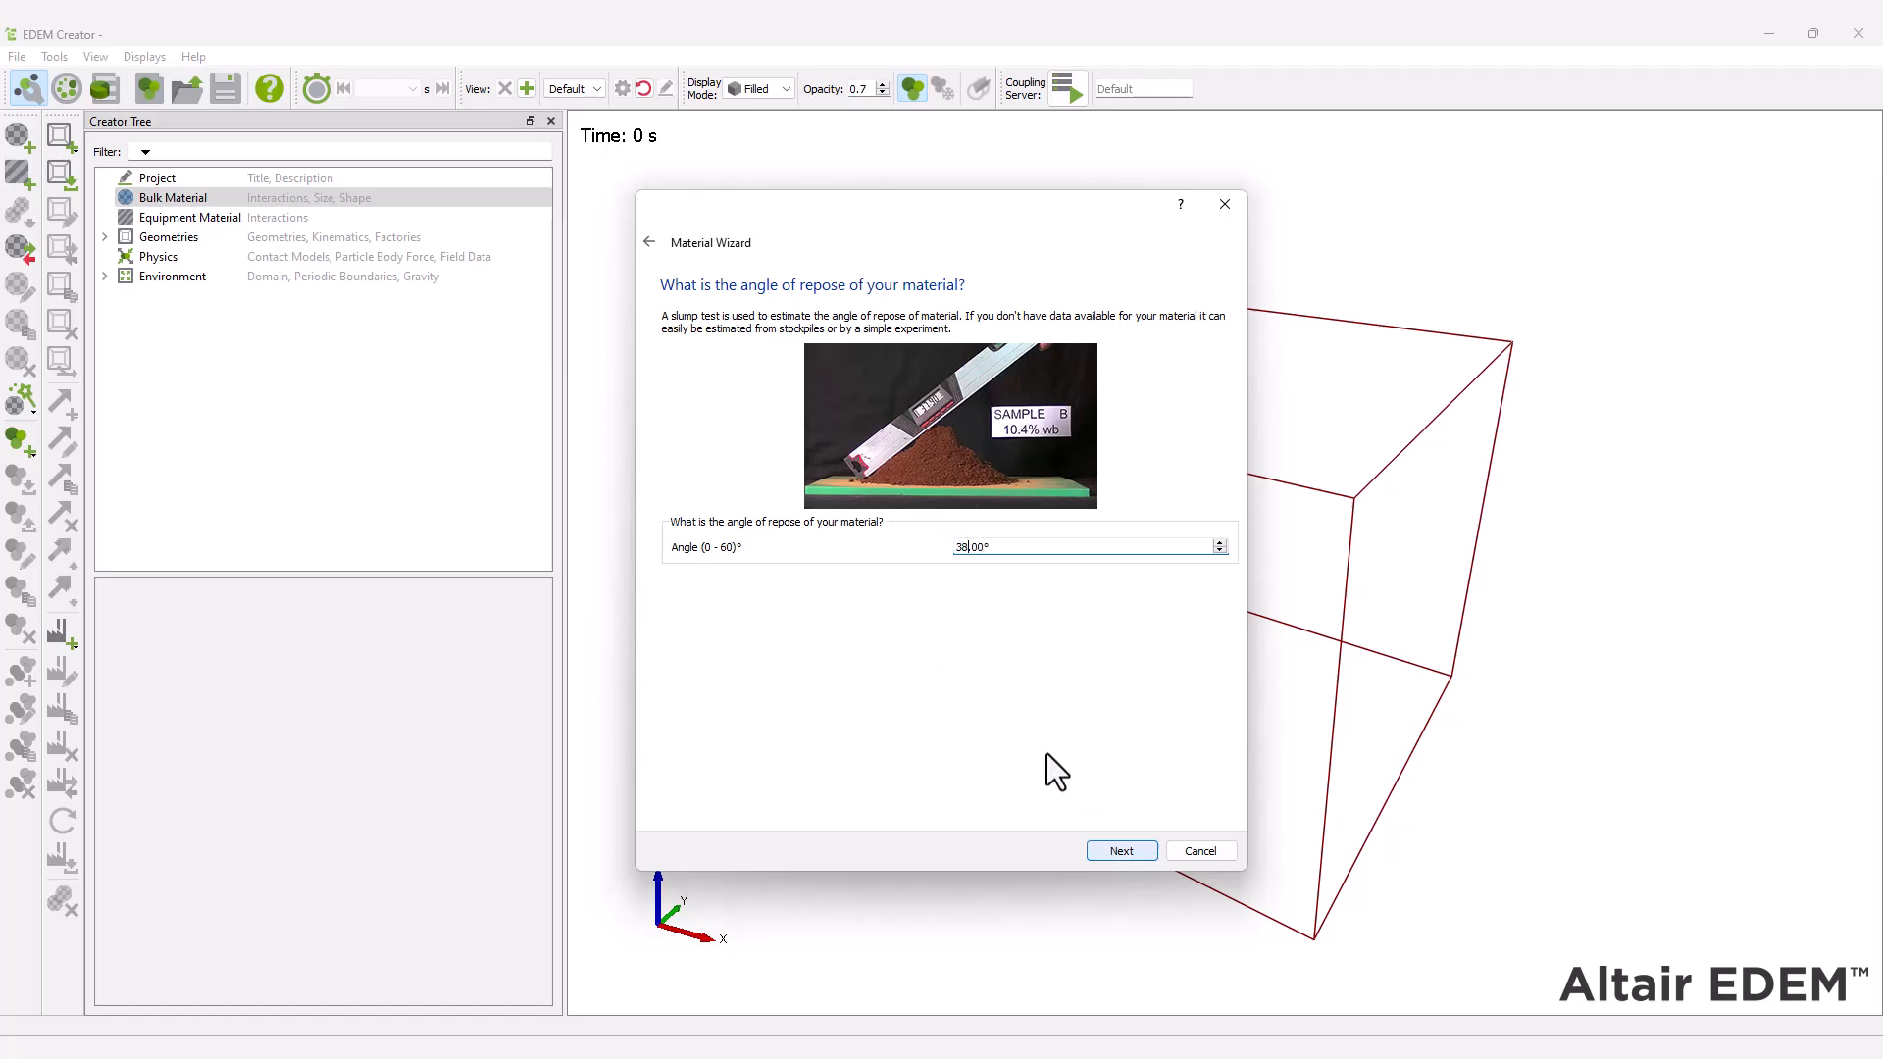
Create the GEMM material for a 38° angle of repose using JKR 0, restitution 0.15, rolling friction 0.05 and static friction 0.44, with medium and high wall friction.
{"action": "left_click", "coordinate": [1122, 853]}
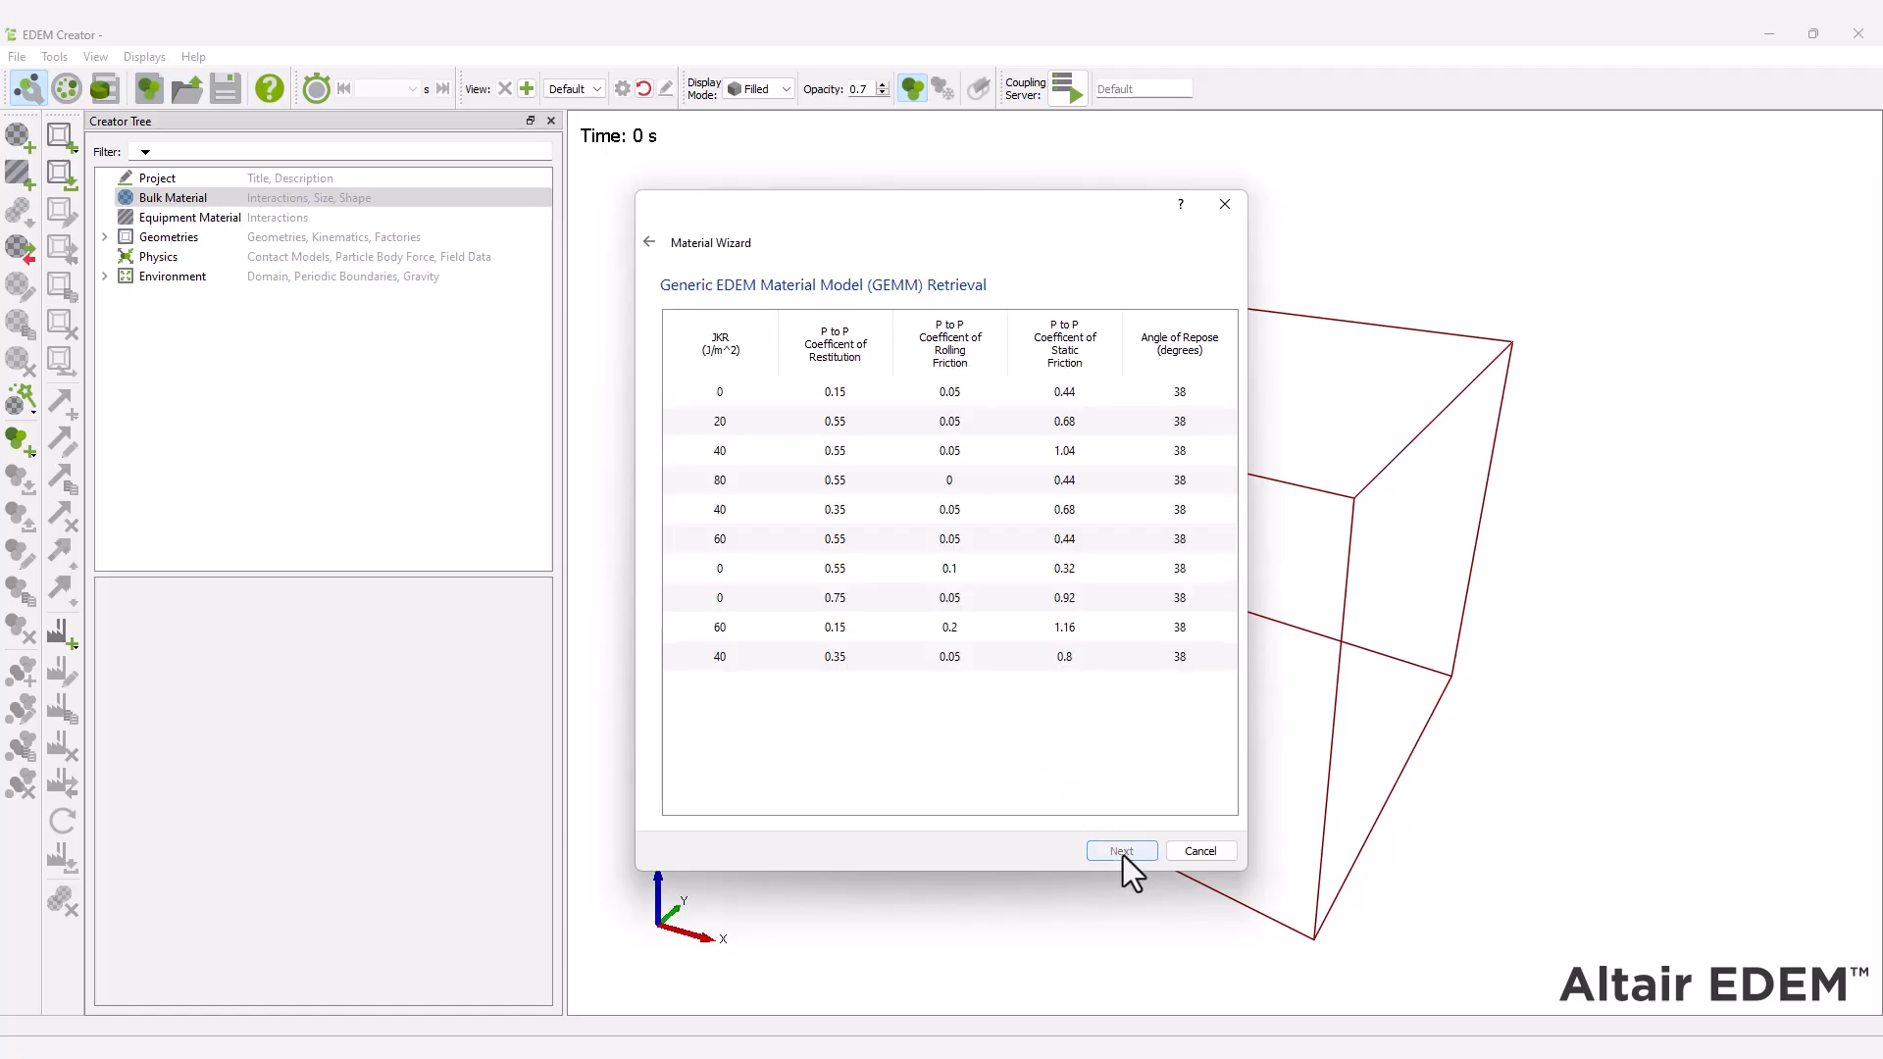
{"action": "left_click", "coordinate": [757, 391]}
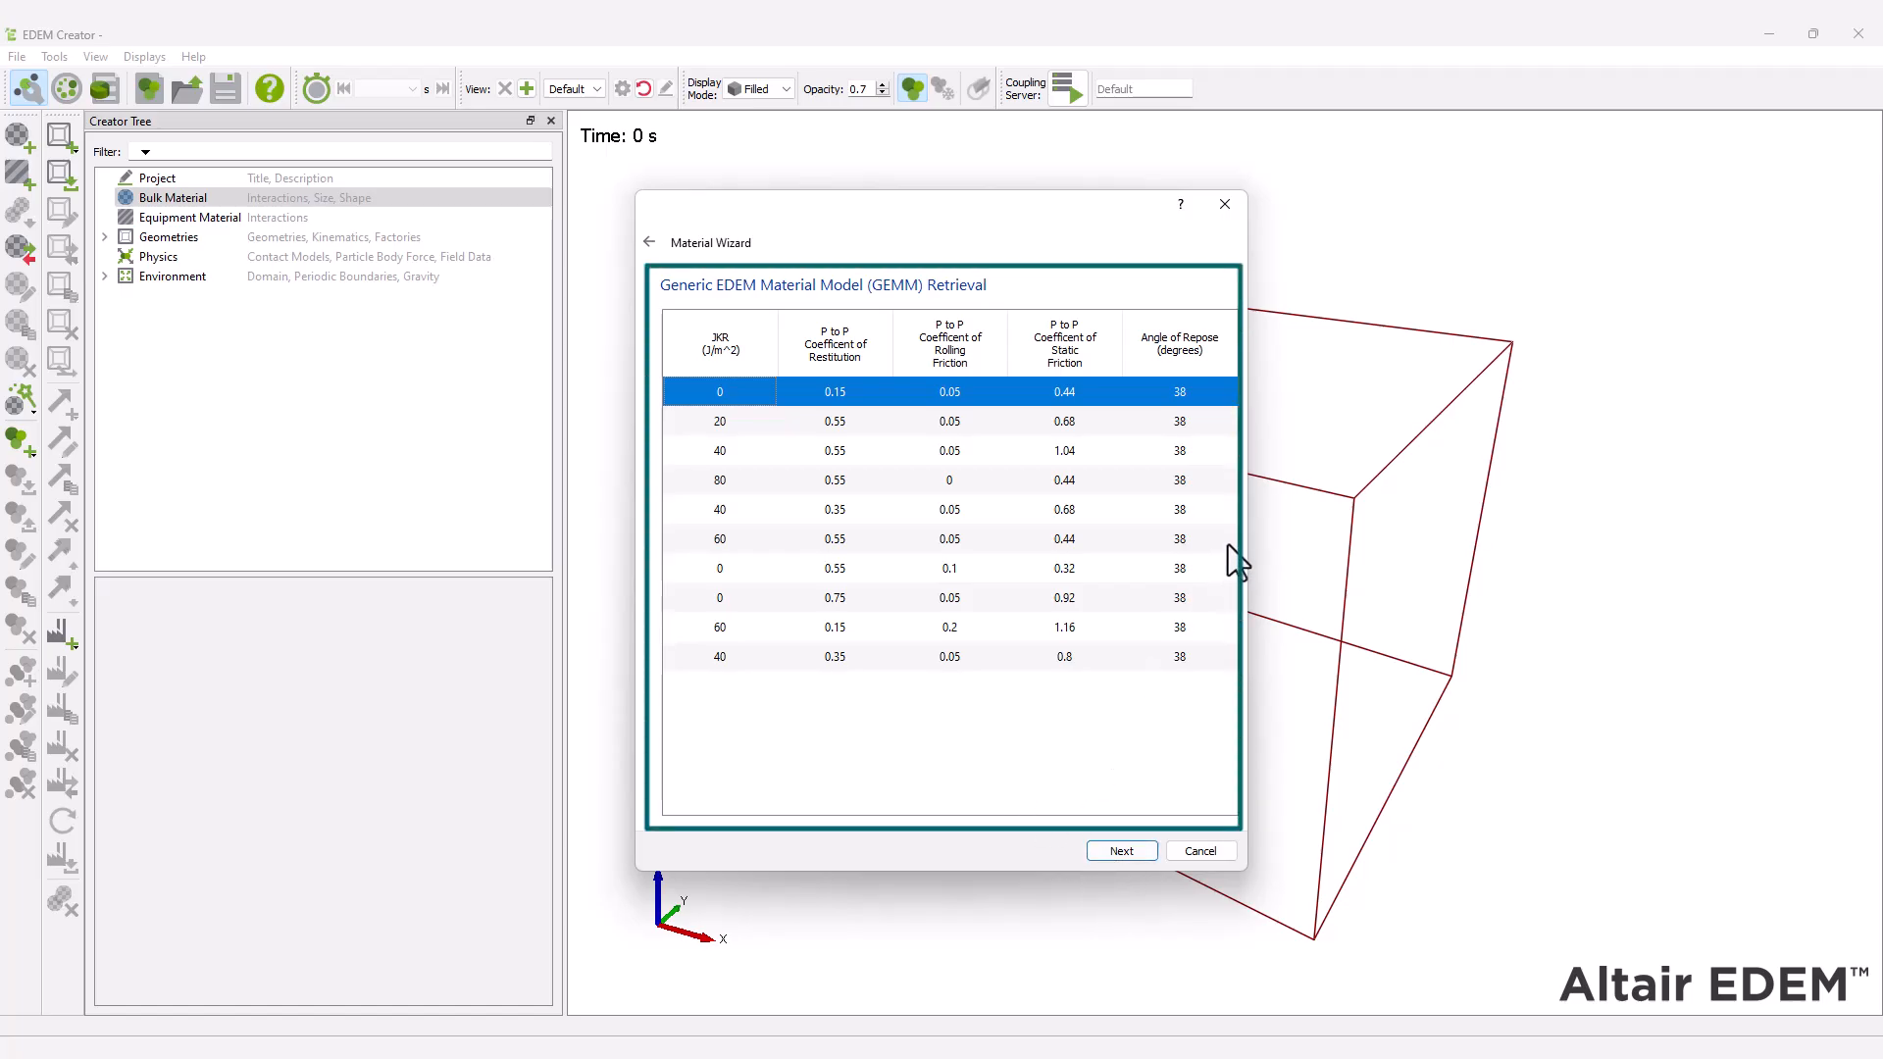
{"action": "left_click", "coordinate": [1116, 856]}
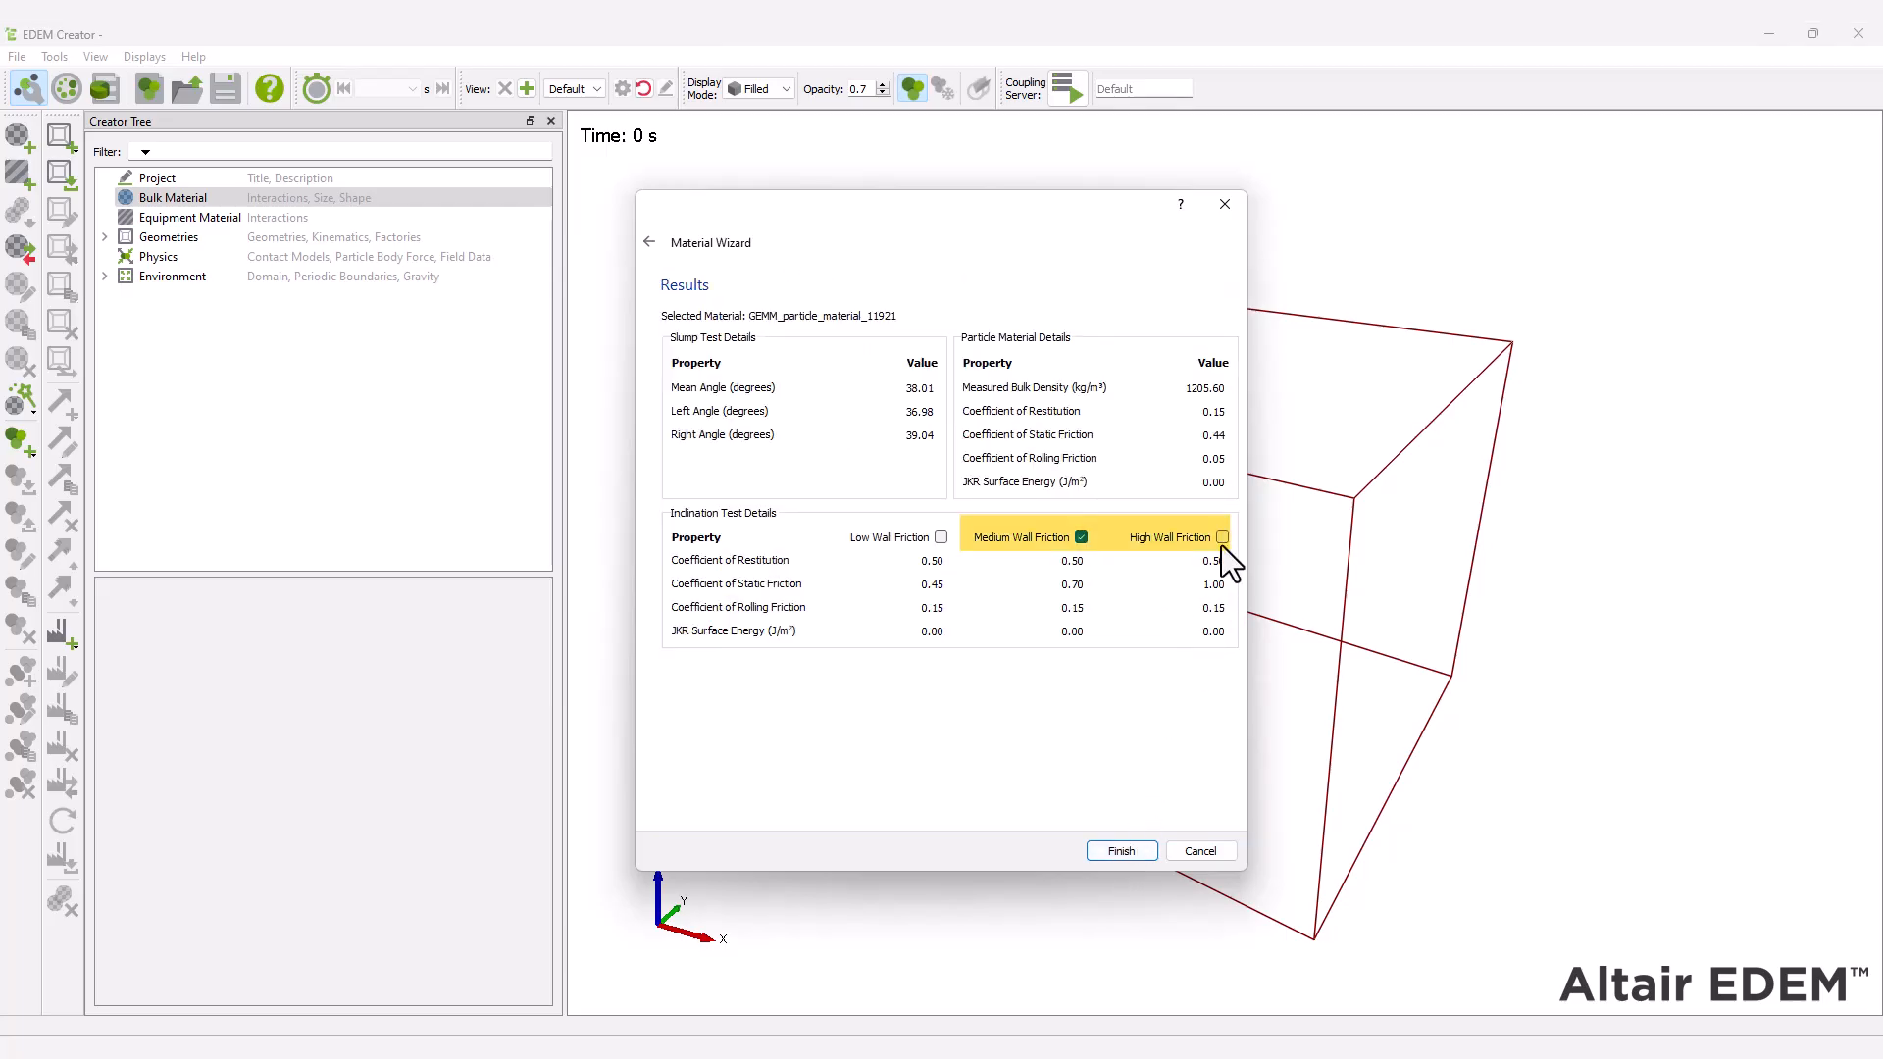
{"action": "left_click", "coordinate": [1121, 851]}
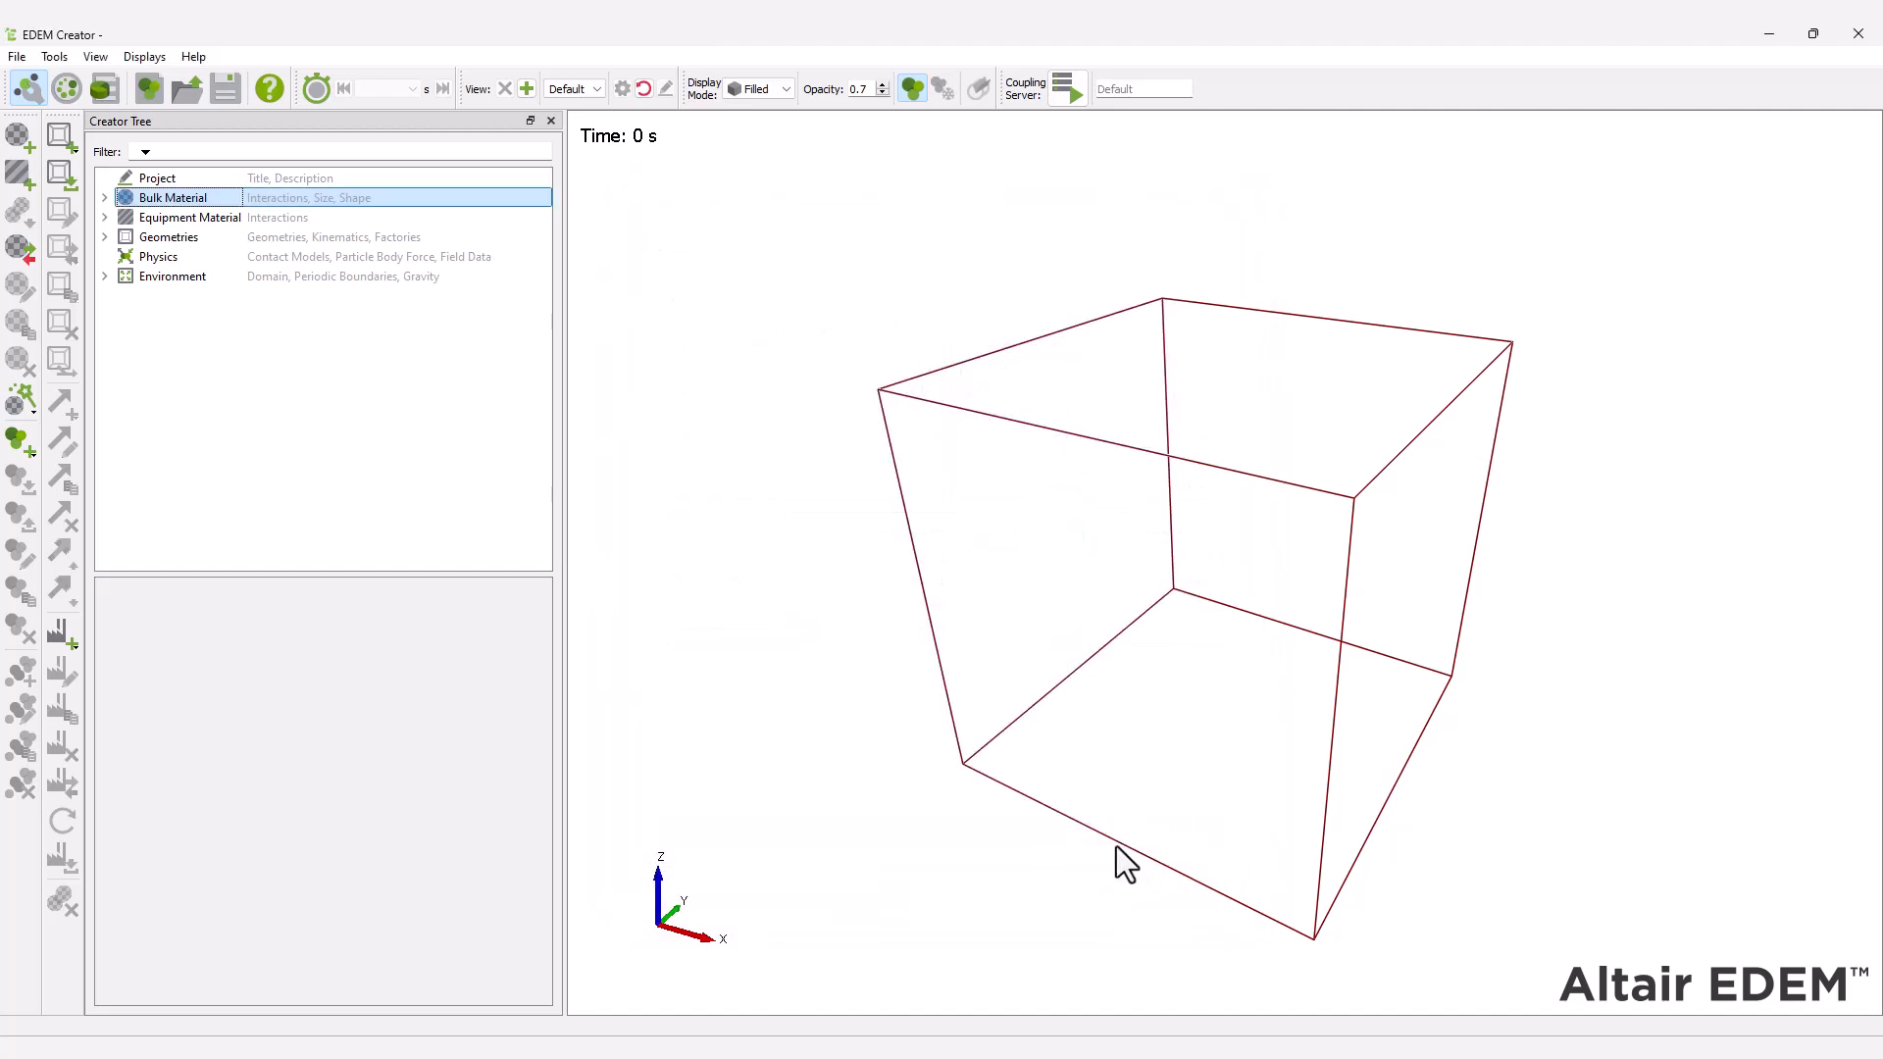
Rename the generated GEMM particle material under Bulk Material as Rock.
{"action": "left_click", "coordinate": [188, 217]}
{"action": "right_click", "coordinate": [187, 216]}
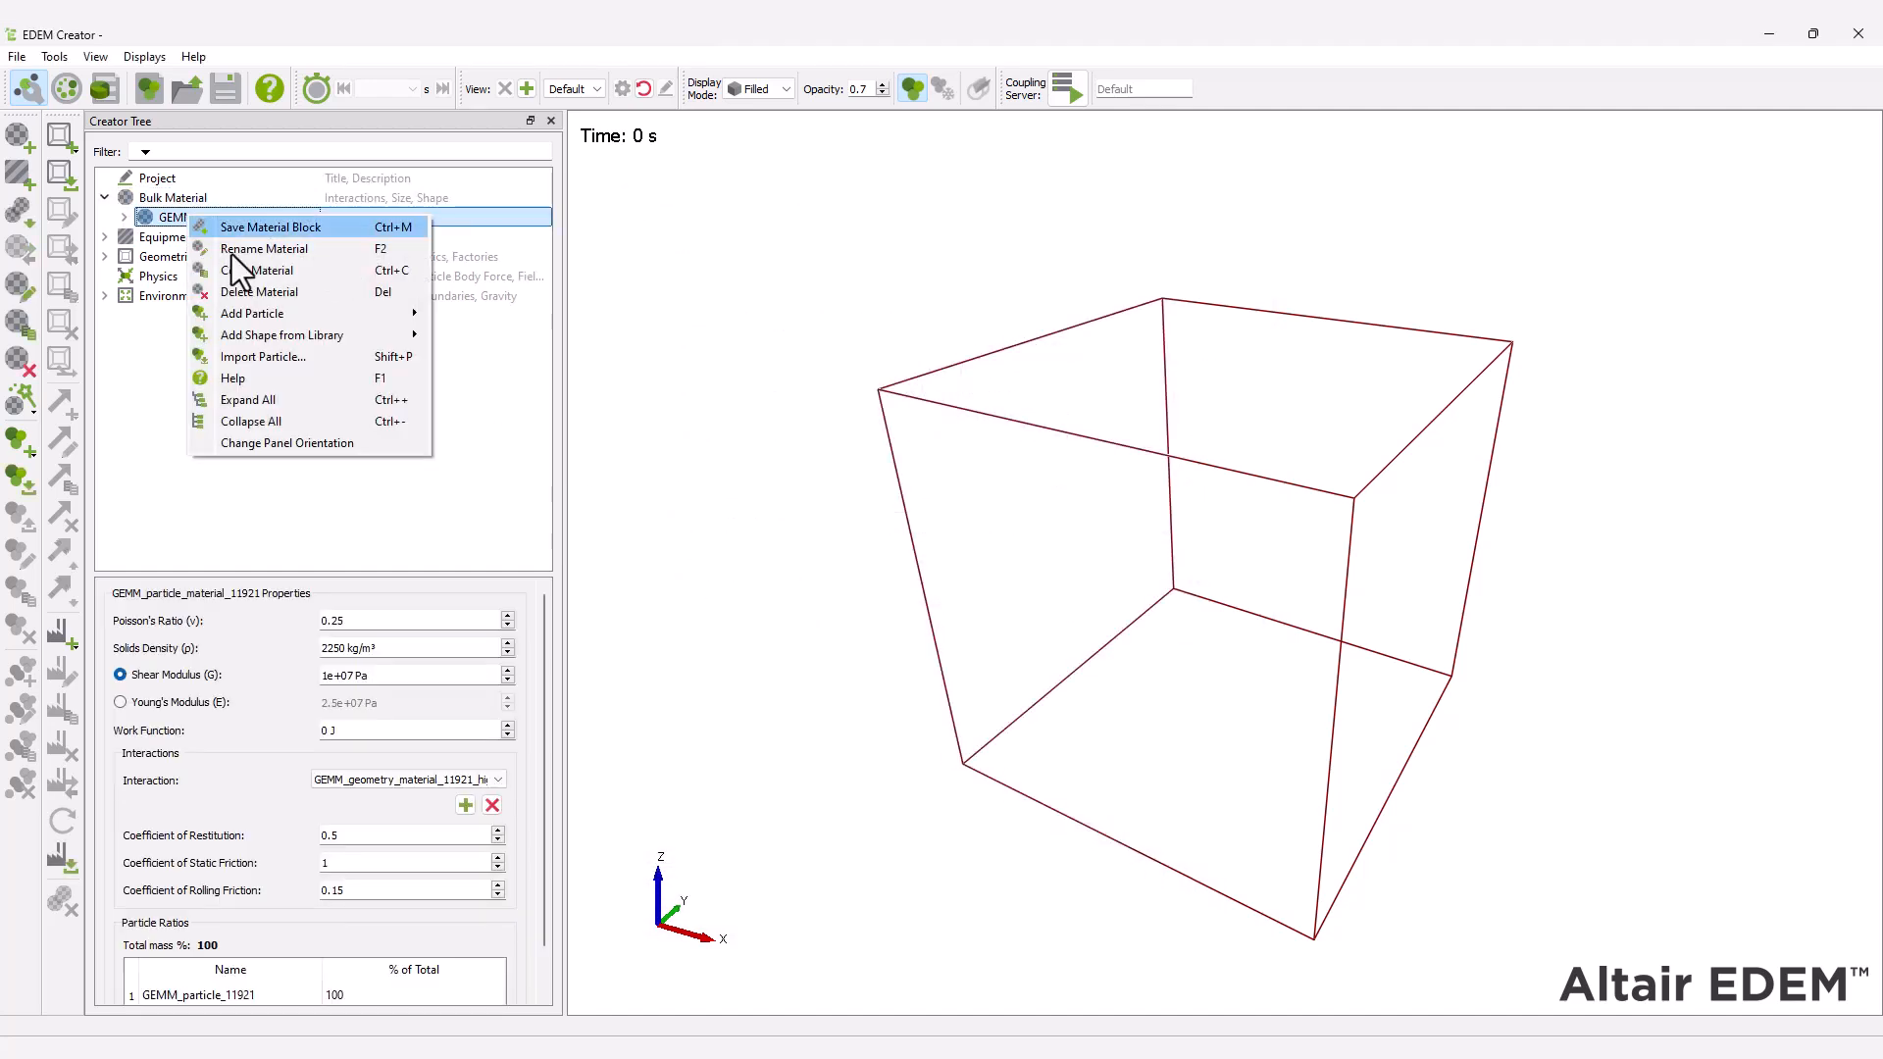
{"action": "left_click", "coordinate": [231, 255]}
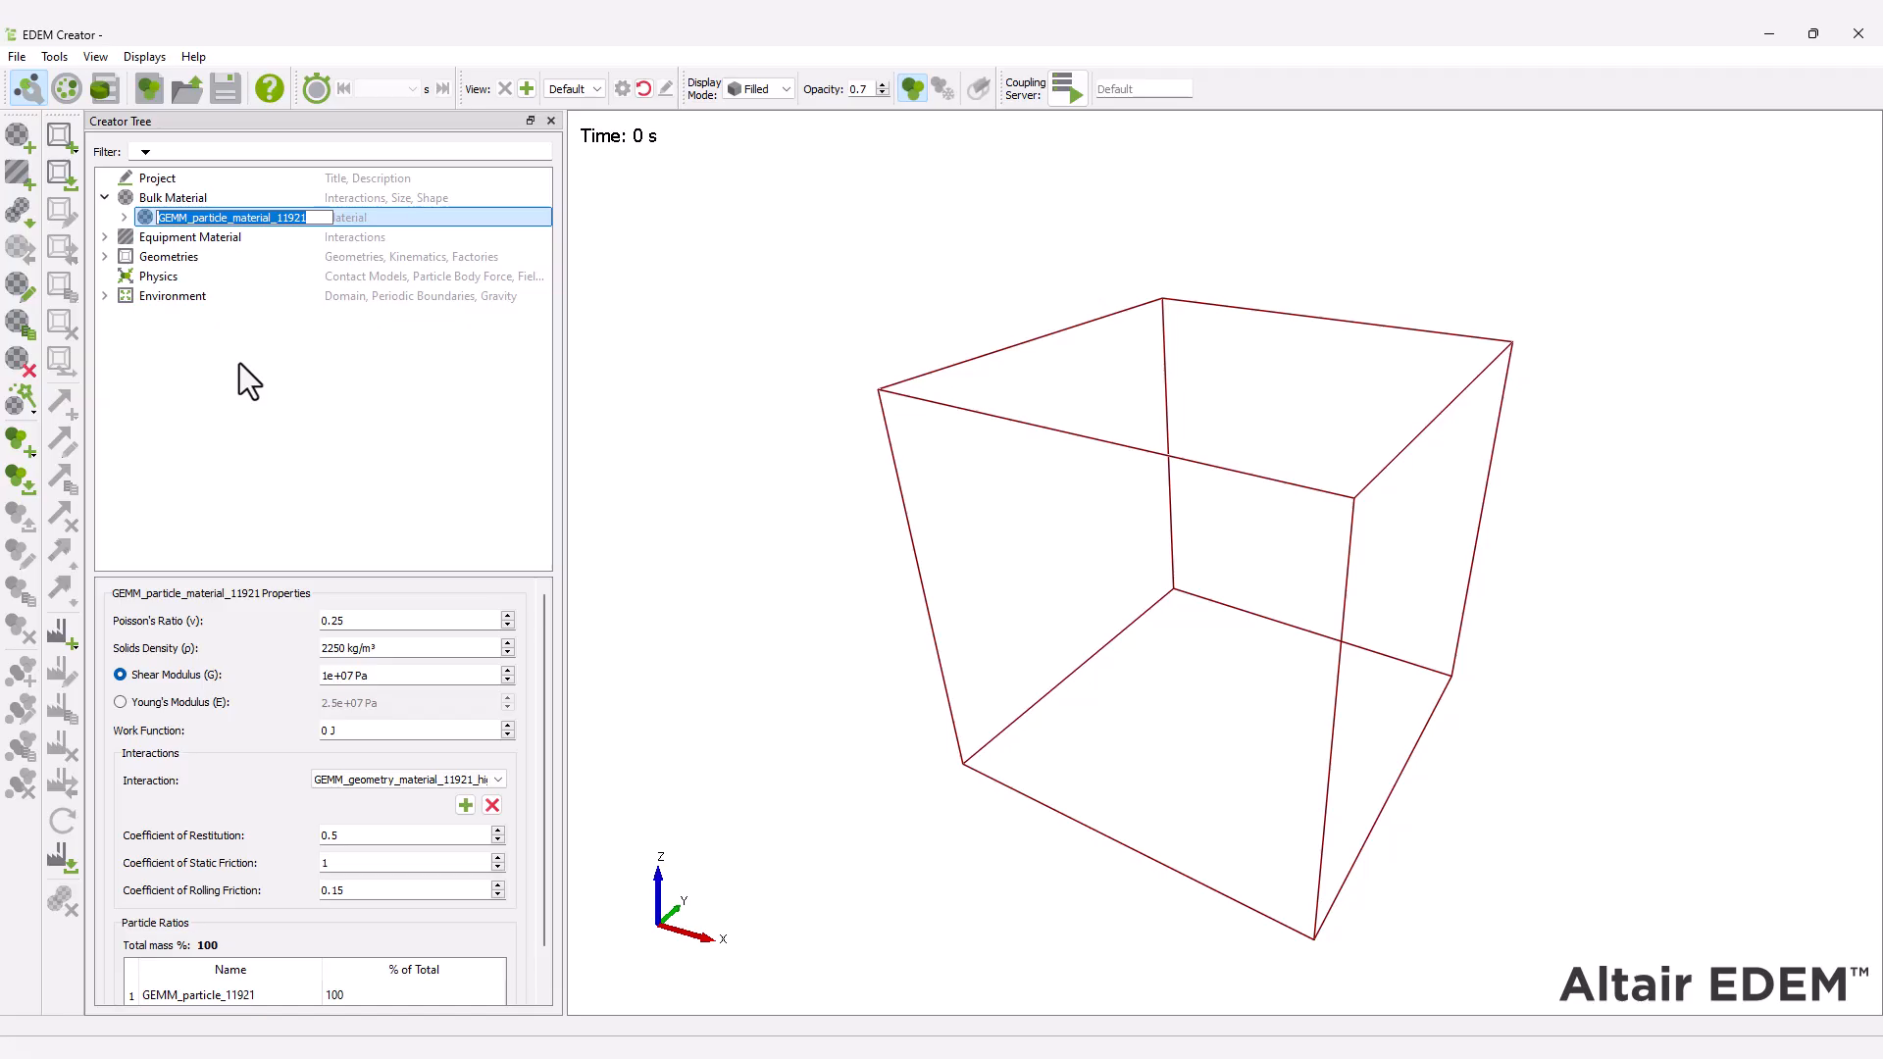
{"action": "type", "text": "Rock"}
{"action": "key", "text": "Return"}
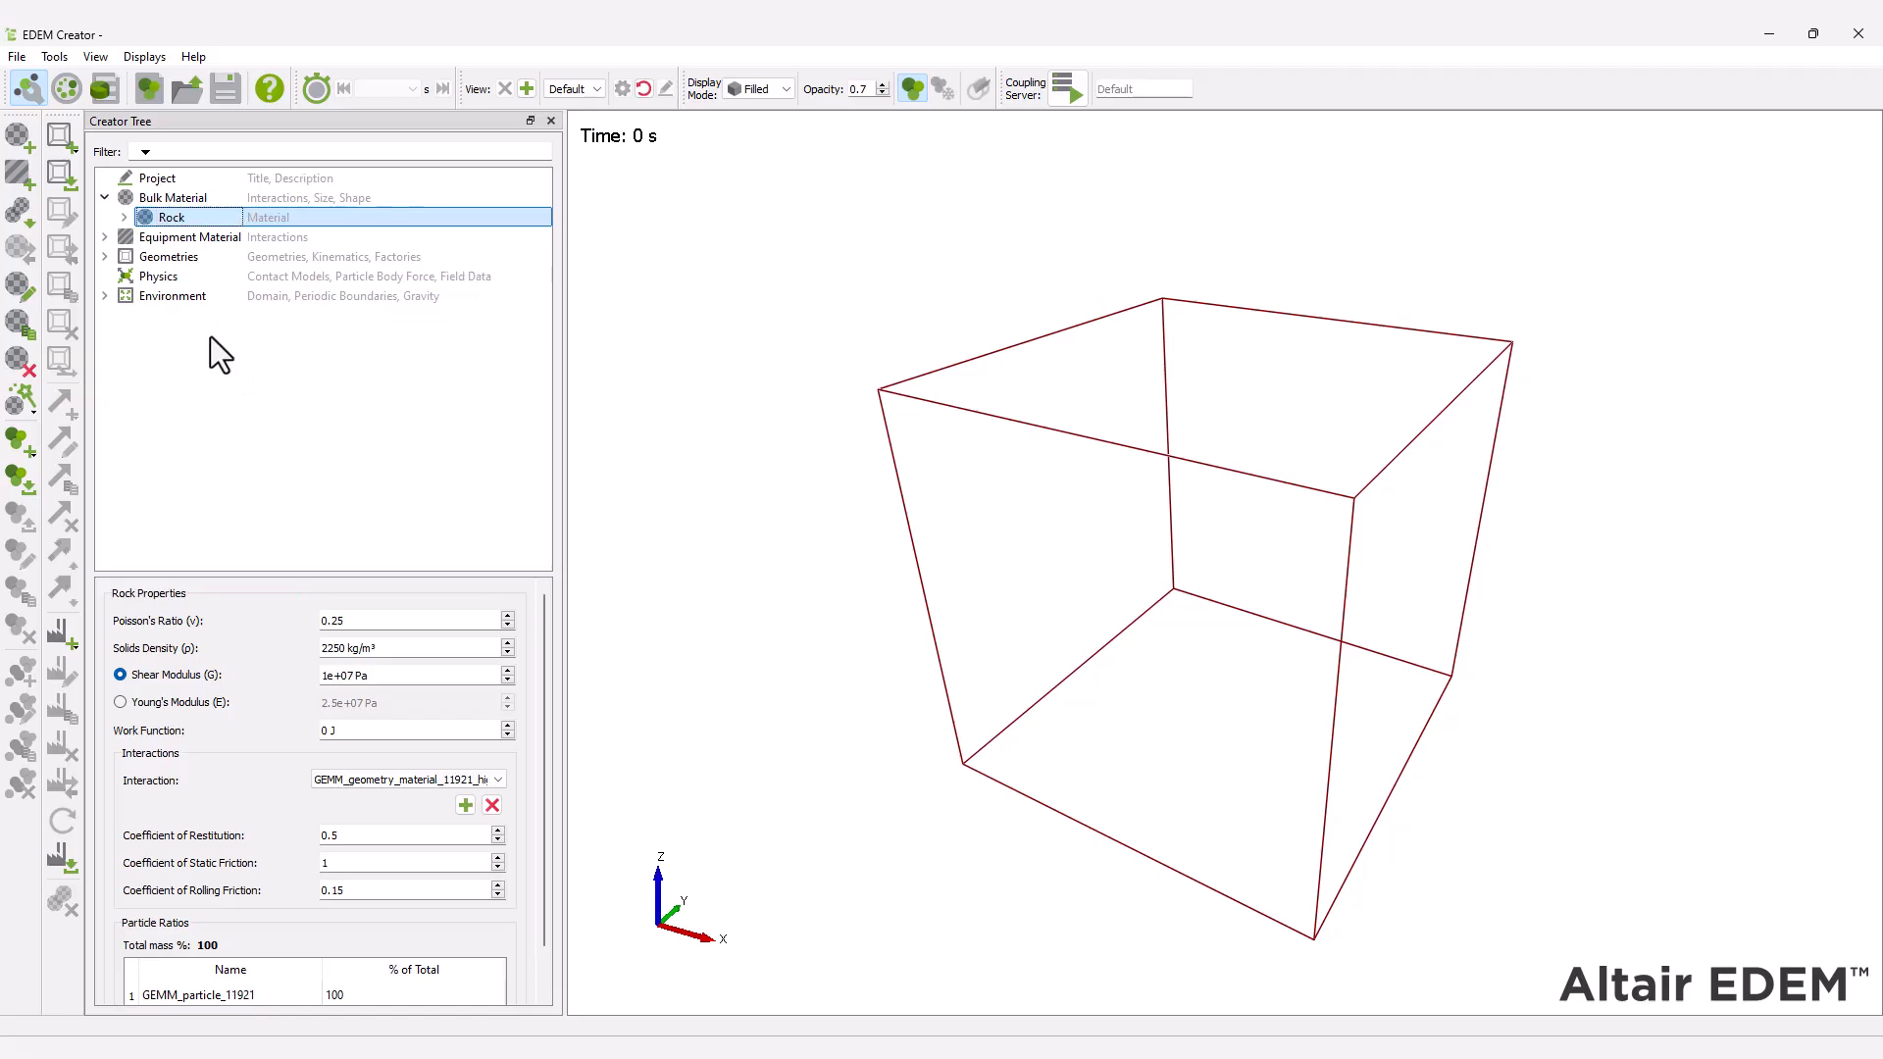
Rename the high wall friction geometry material under Equipment Material as Rubber.
{"action": "left_click", "coordinate": [105, 237]}
{"action": "left_click", "coordinate": [257, 258]}
{"action": "right_click", "coordinate": [261, 261]}
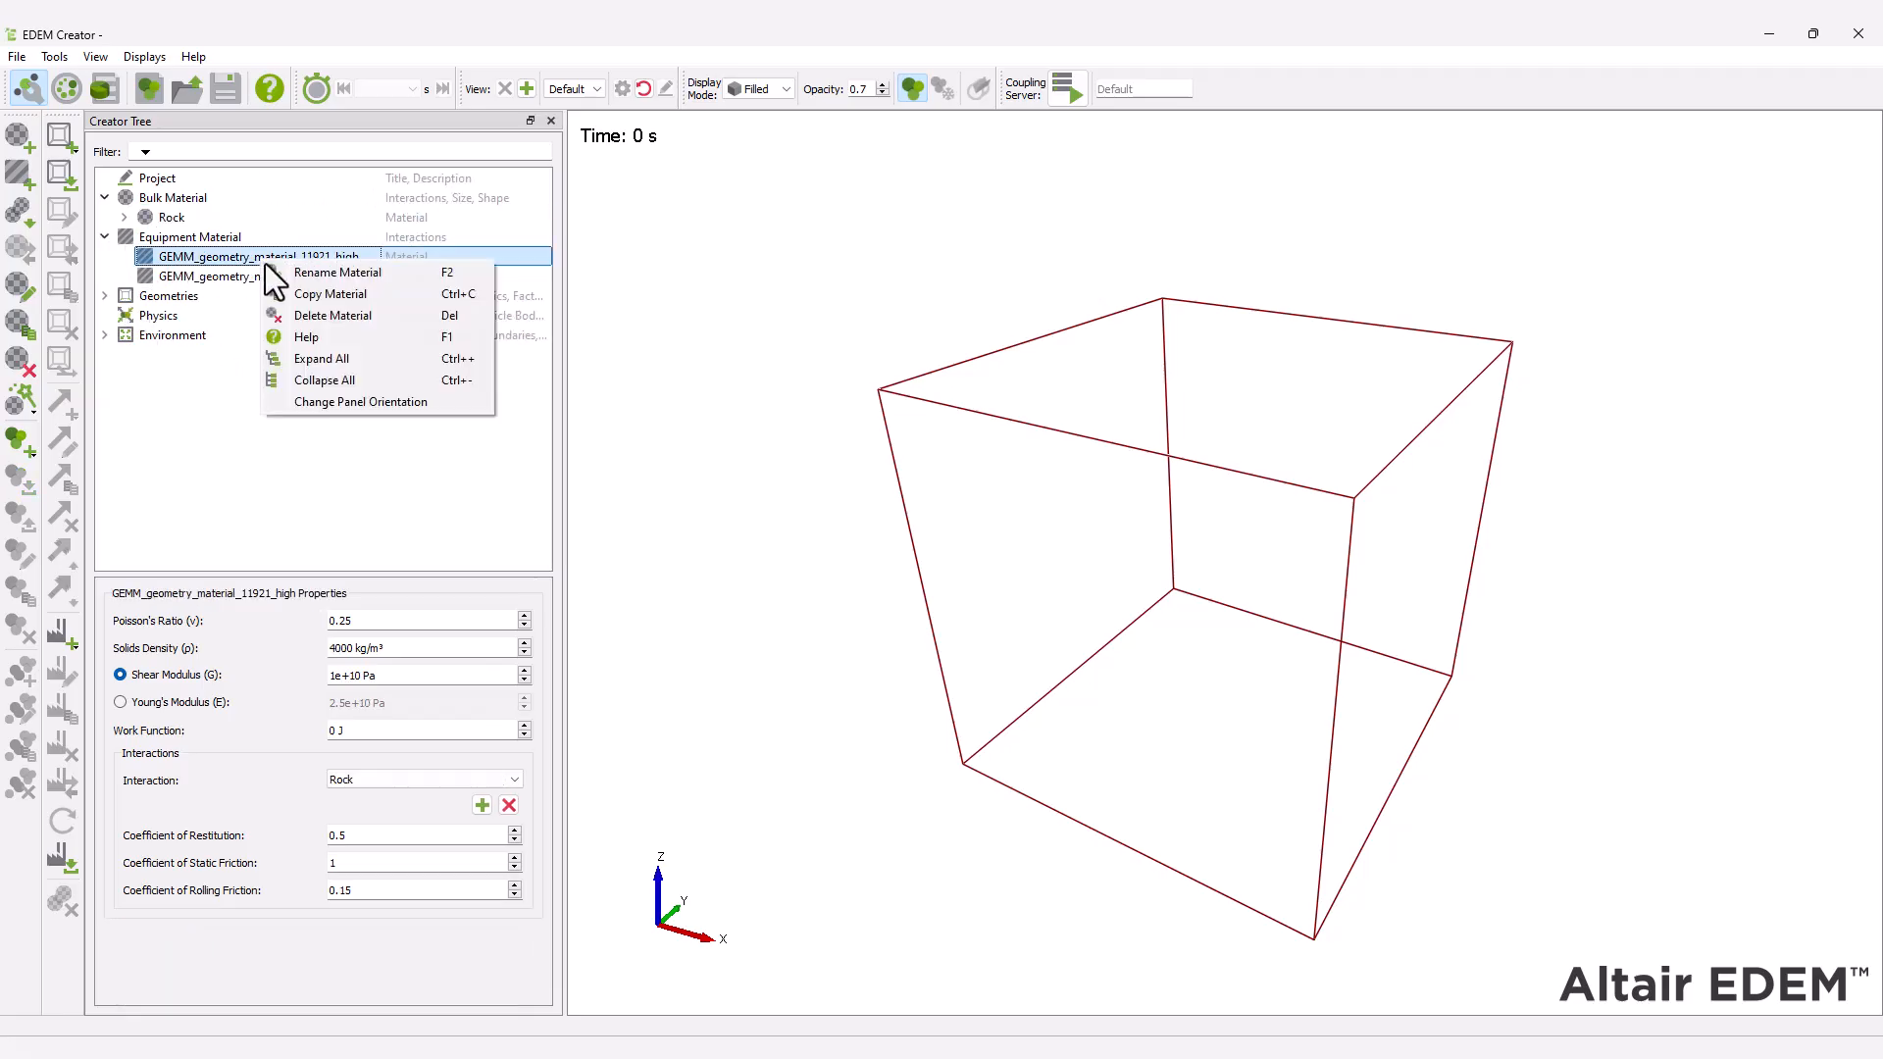
{"action": "left_click", "coordinate": [275, 269]}
{"action": "type", "text": "Rubber"}
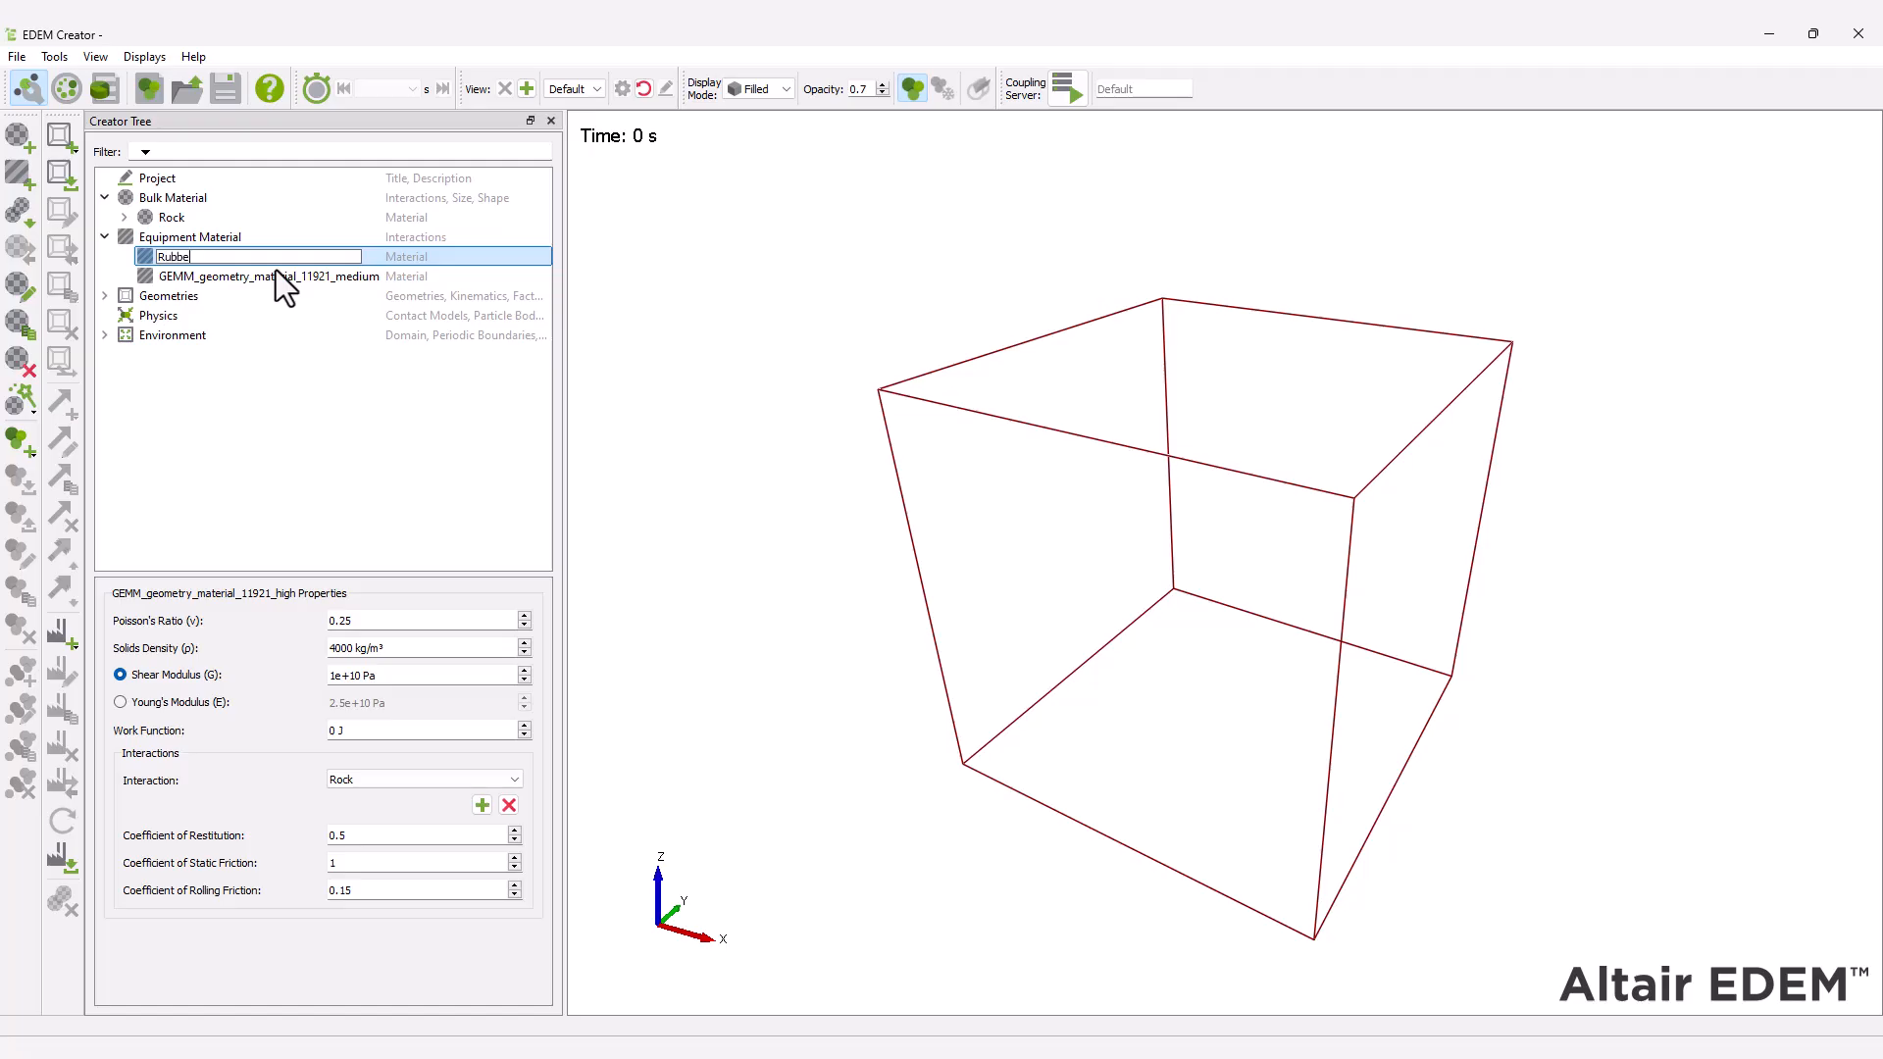
{"action": "key", "text": "Return"}
Rename the medium wall friction geometry material under Equipment Material as Steel.
{"action": "left_click", "coordinate": [277, 278]}
{"action": "right_click", "coordinate": [276, 278]}
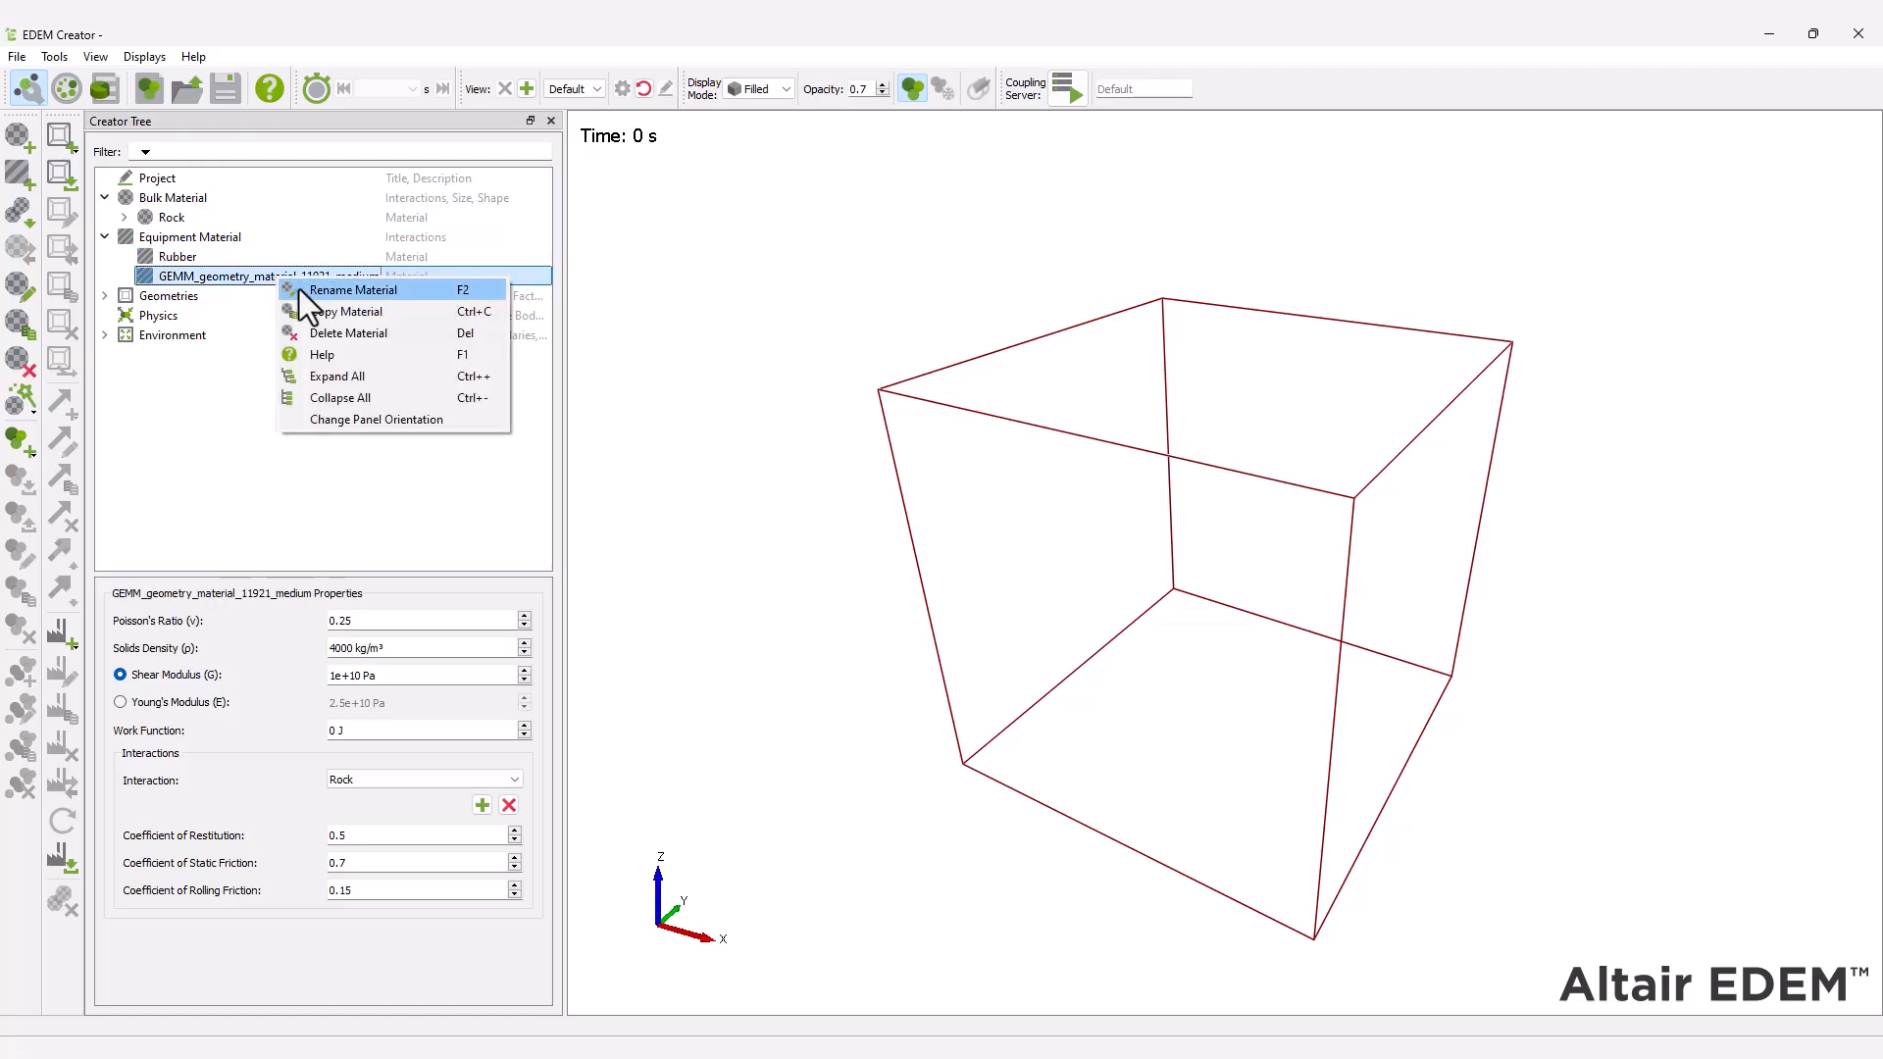
{"action": "left_click", "coordinate": [298, 288]}
{"action": "type", "text": "Steel"}
{"action": "key", "text": "Return"}
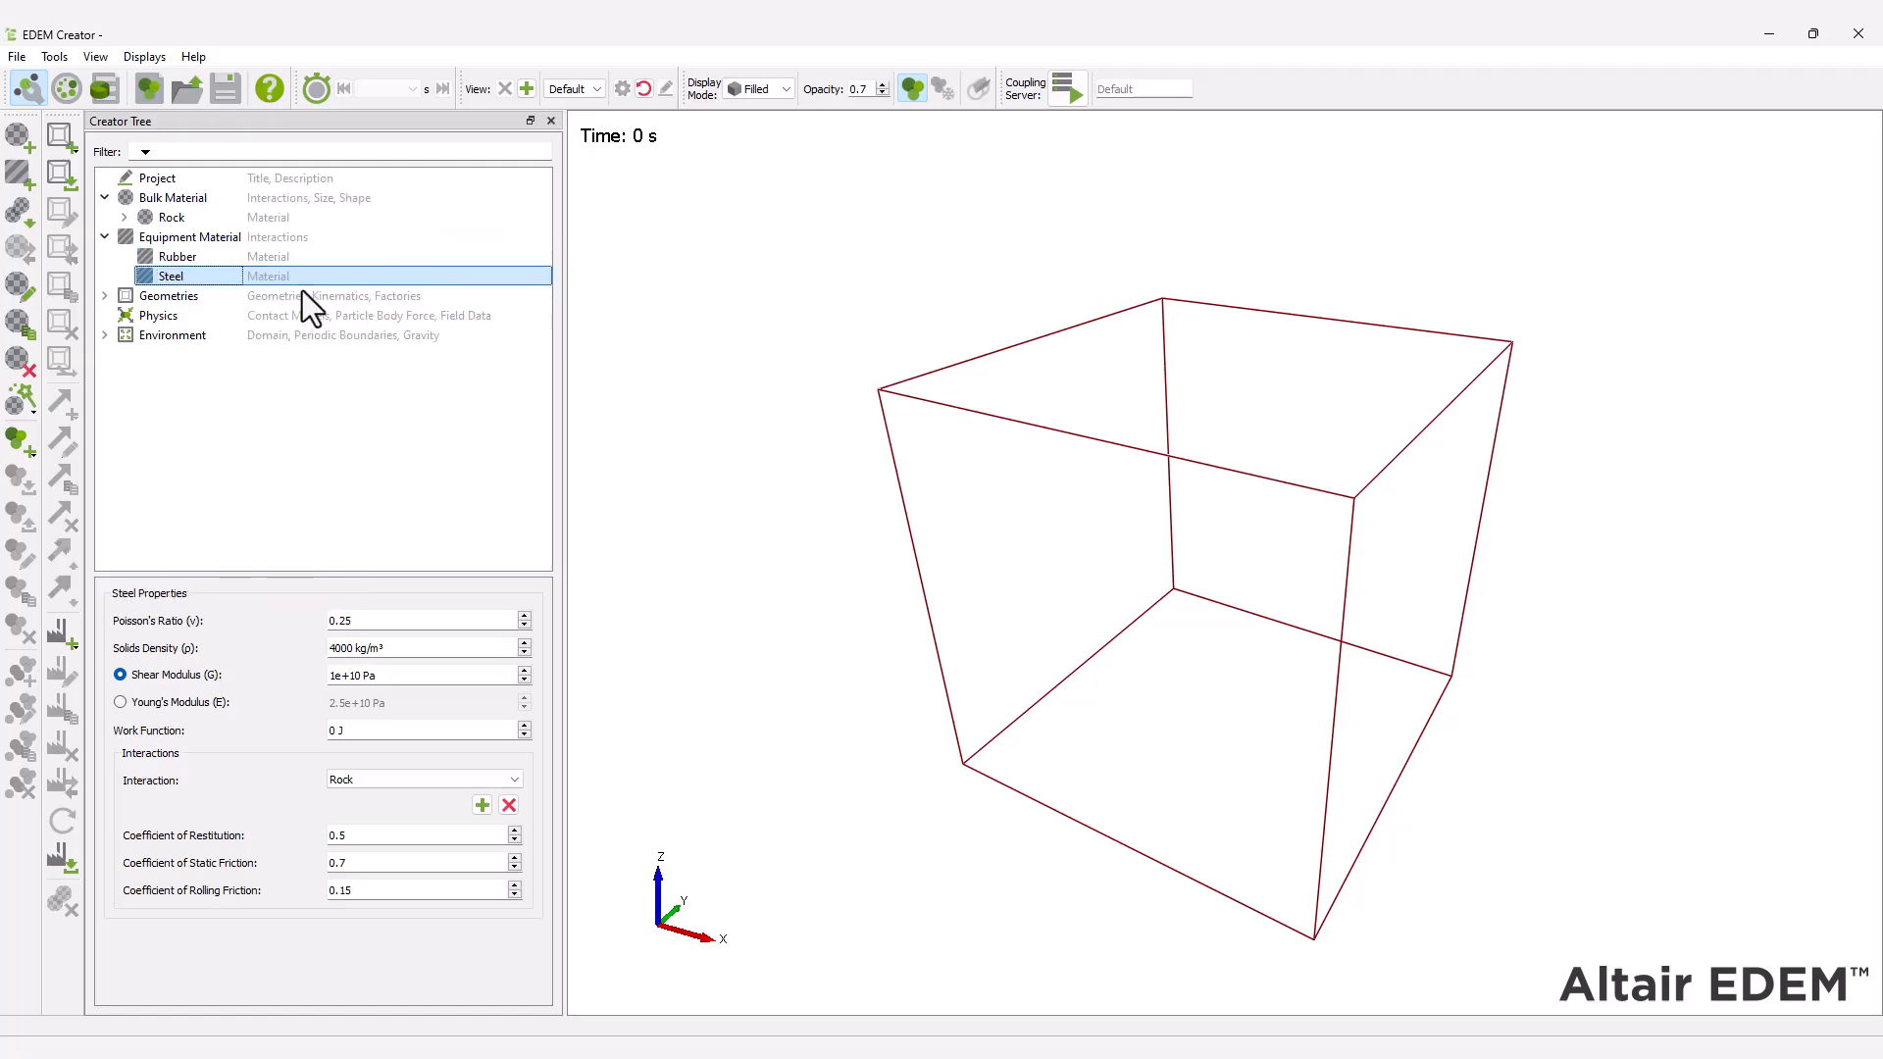
Examine the Rock material's particle and its interaction coefficients with the Rock and equipment materials.
{"action": "left_click", "coordinate": [125, 218]}
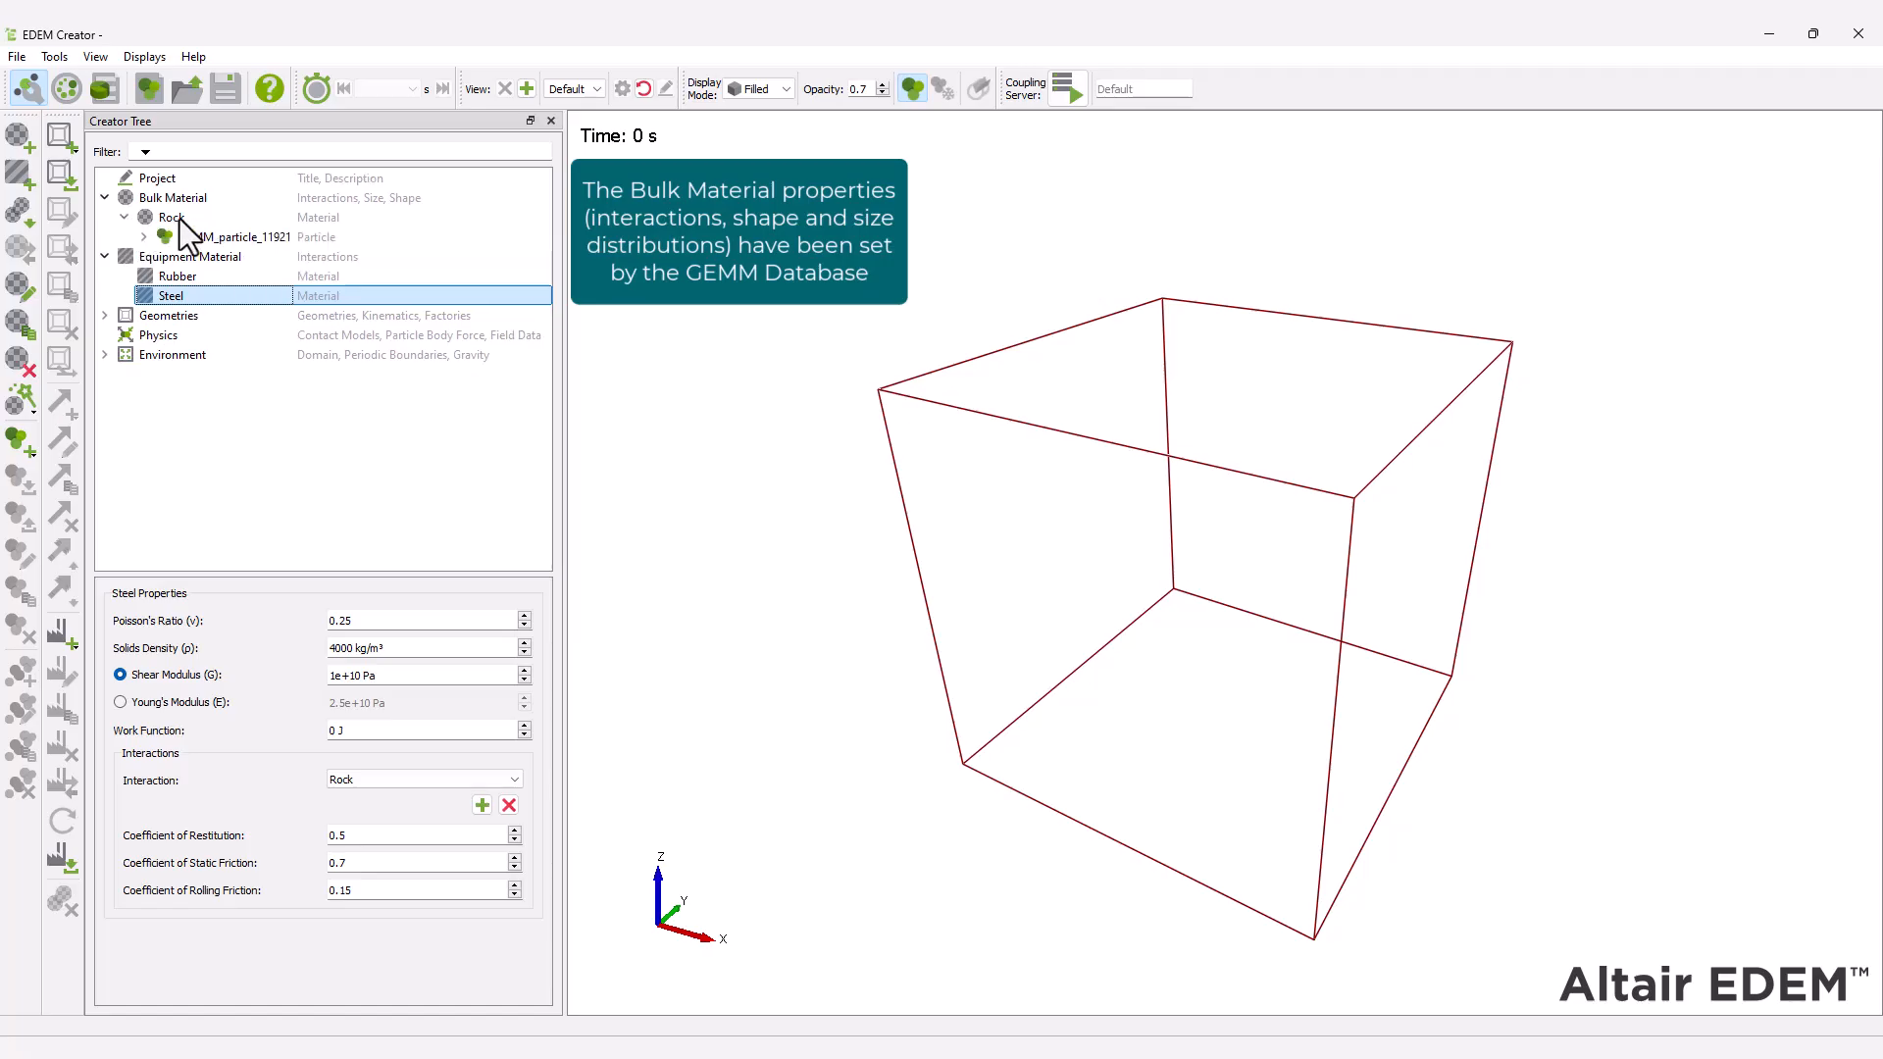
{"action": "left_click", "coordinate": [174, 218]}
{"action": "left_click", "coordinate": [439, 779]}
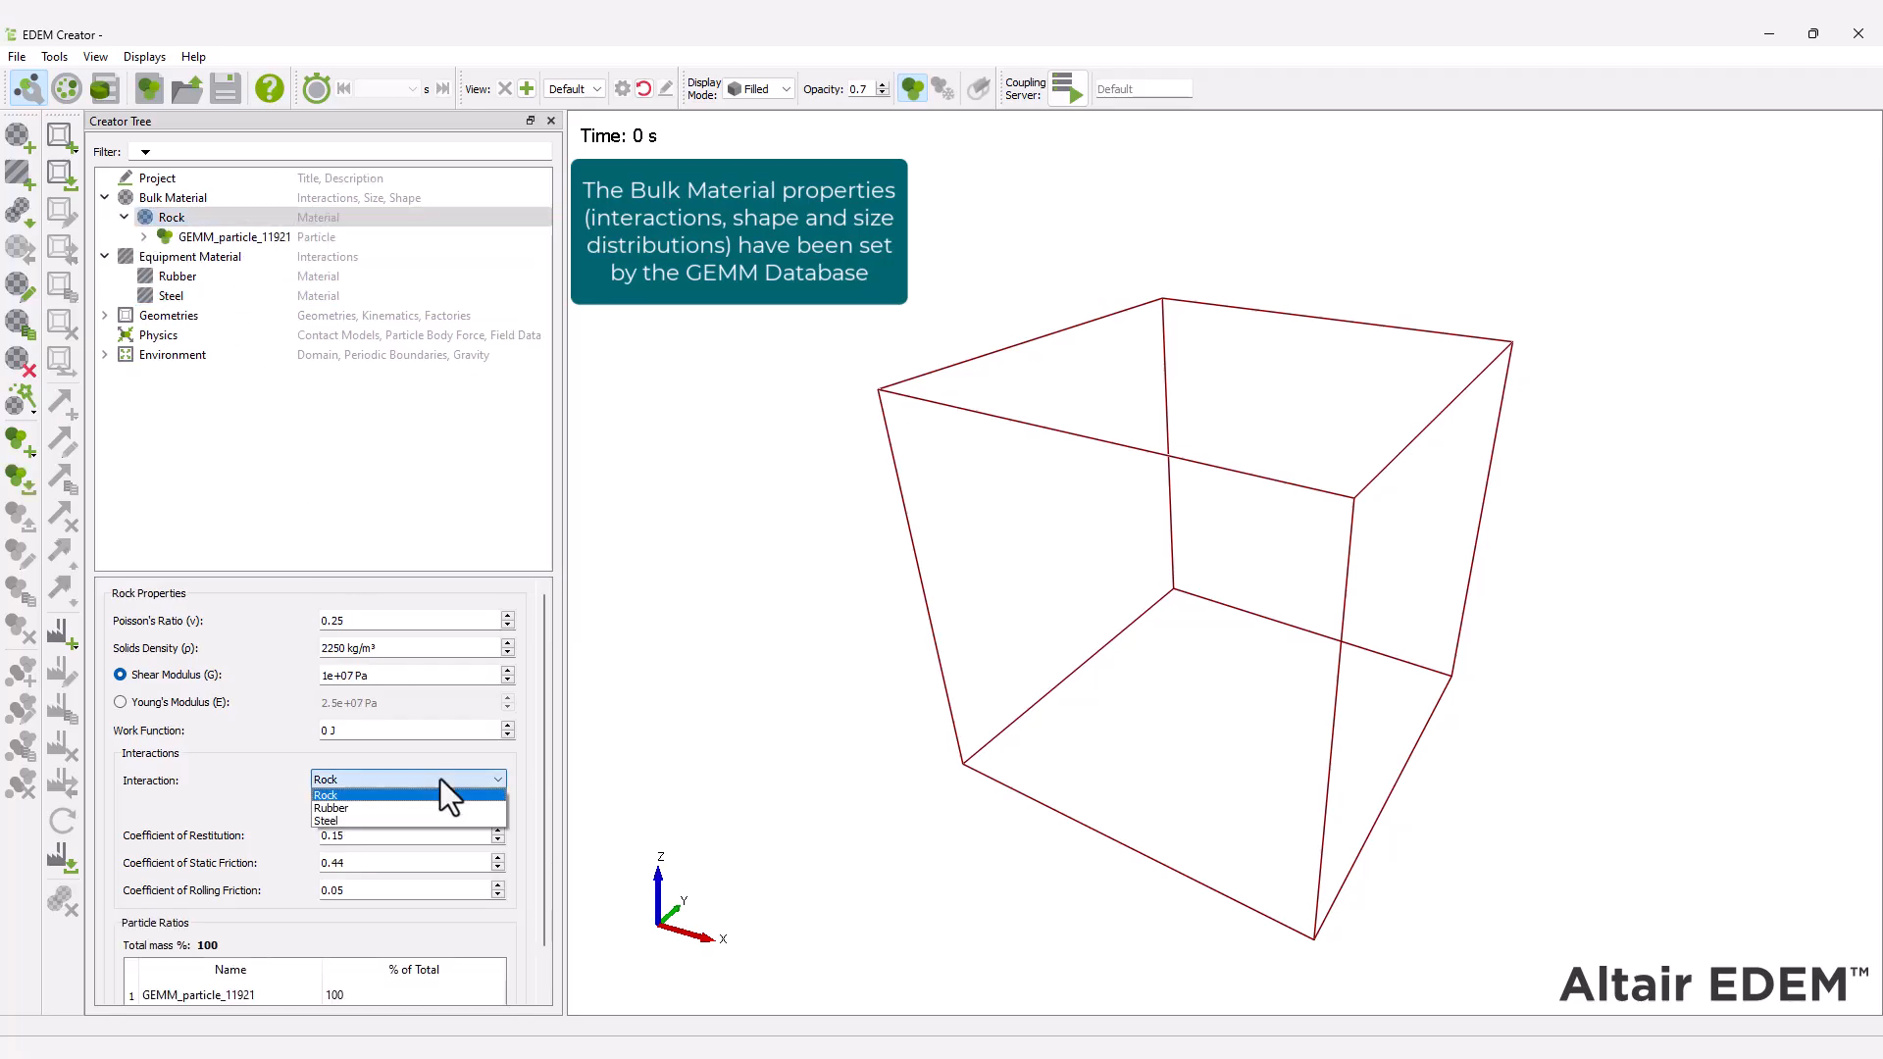
{"action": "left_click", "coordinate": [427, 804]}
{"action": "left_click", "coordinate": [422, 783]}
{"action": "left_click", "coordinate": [408, 819]}
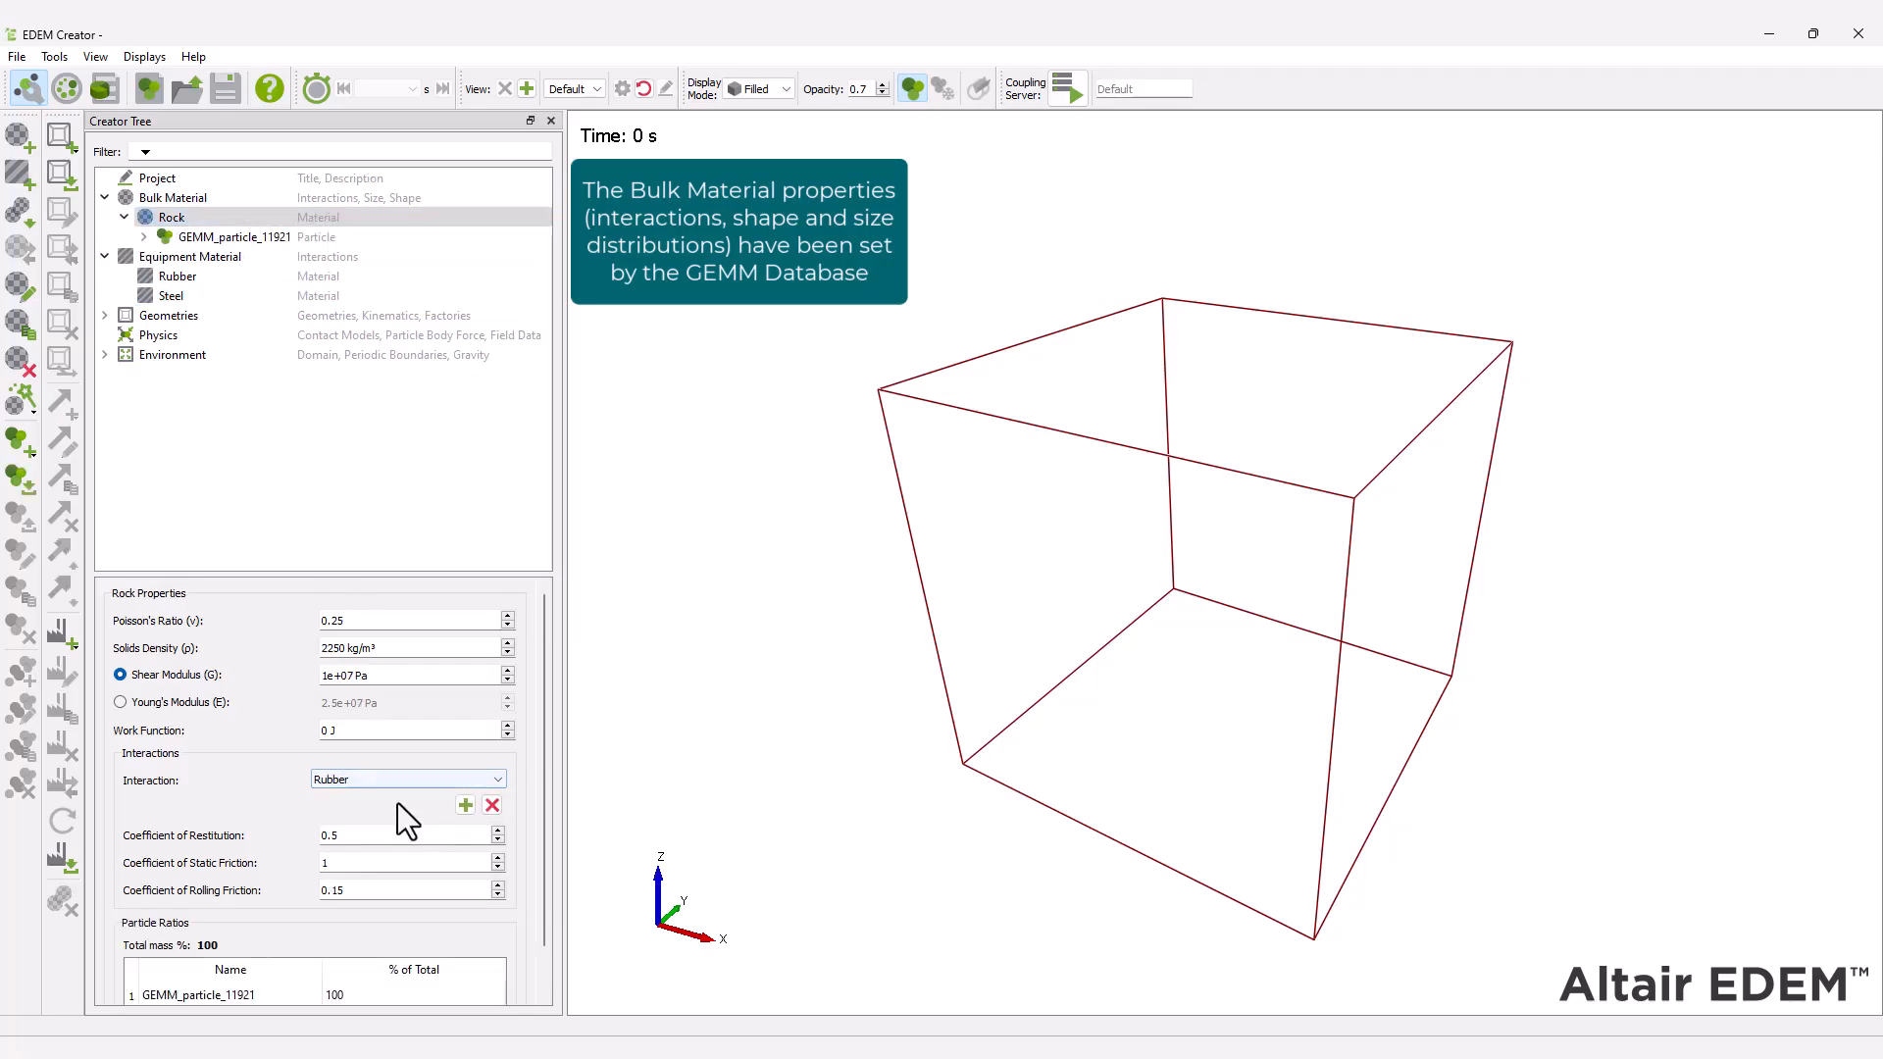
{"action": "left_click", "coordinate": [395, 782]}
{"action": "left_click", "coordinate": [390, 793]}
Import the geometry file rock_box1.stl using millimeters as the units and fit the whole model in the view.
{"action": "right_click", "coordinate": [203, 316]}
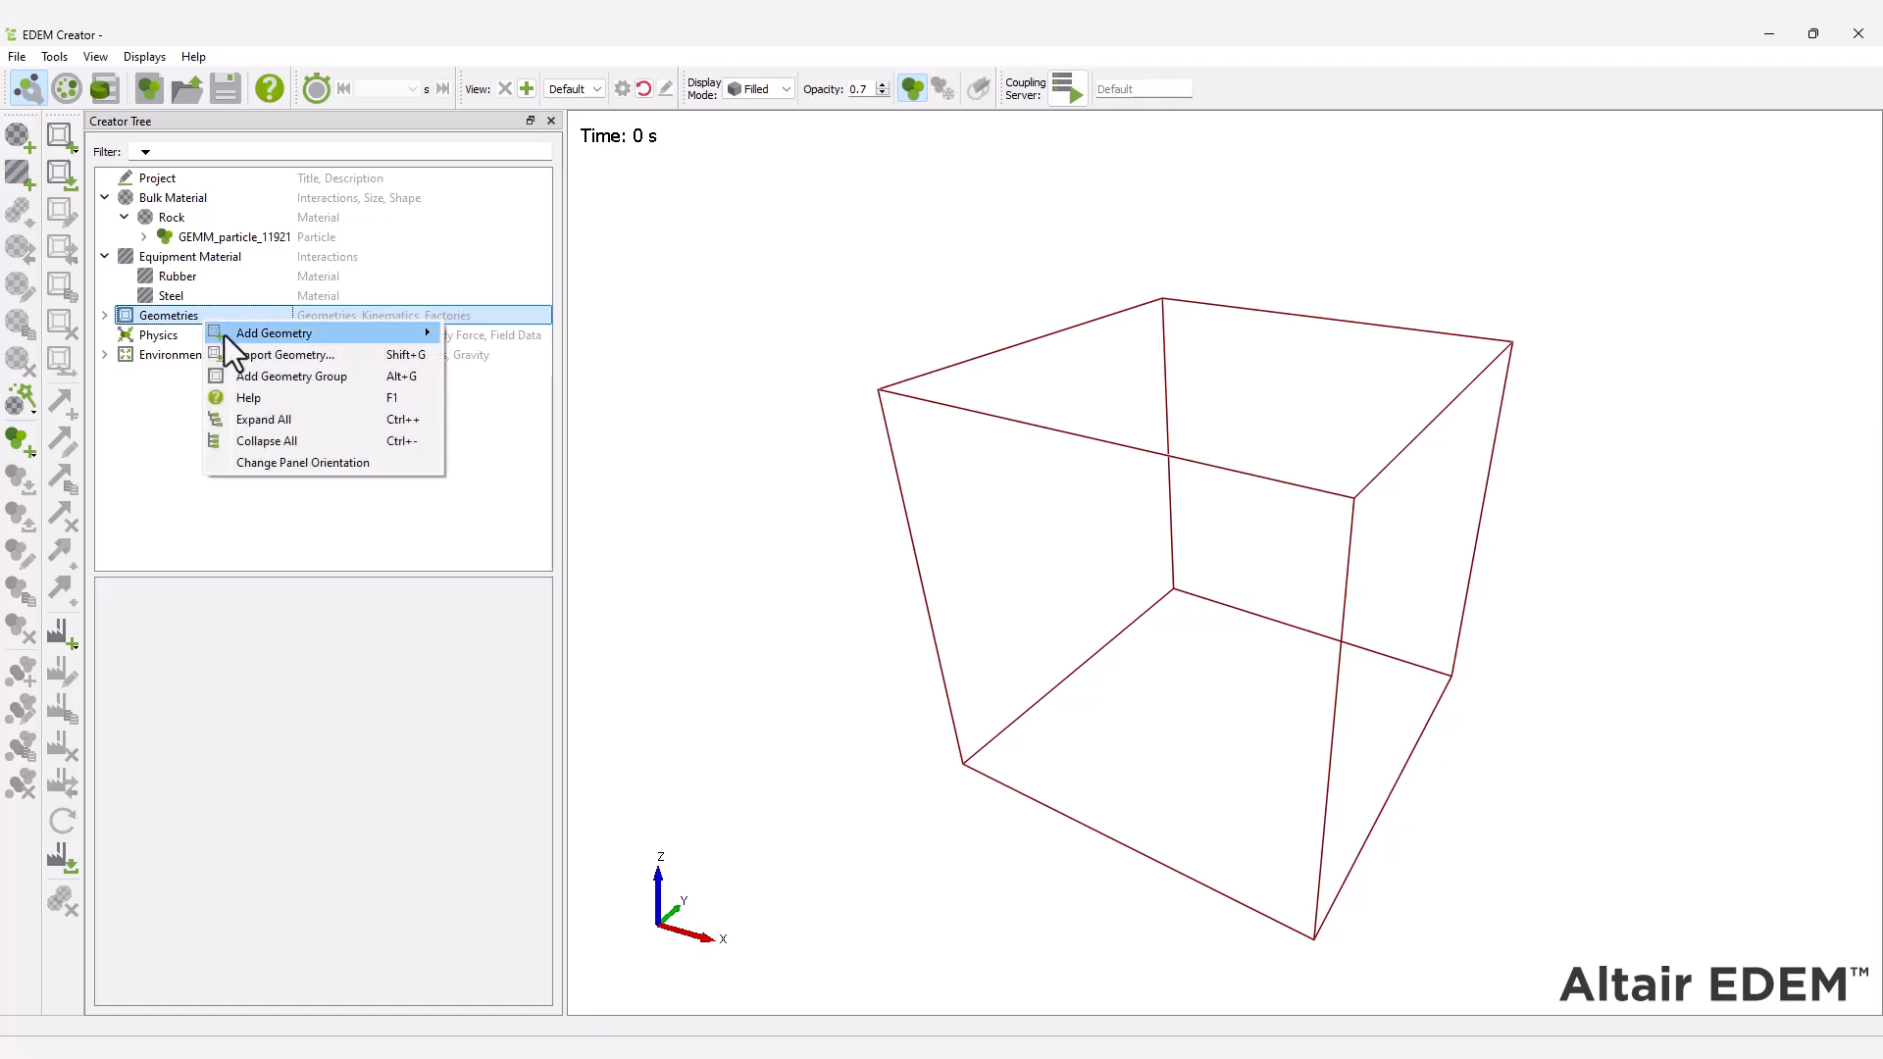
{"action": "left_click", "coordinate": [253, 353]}
{"action": "left_click", "coordinate": [263, 234]}
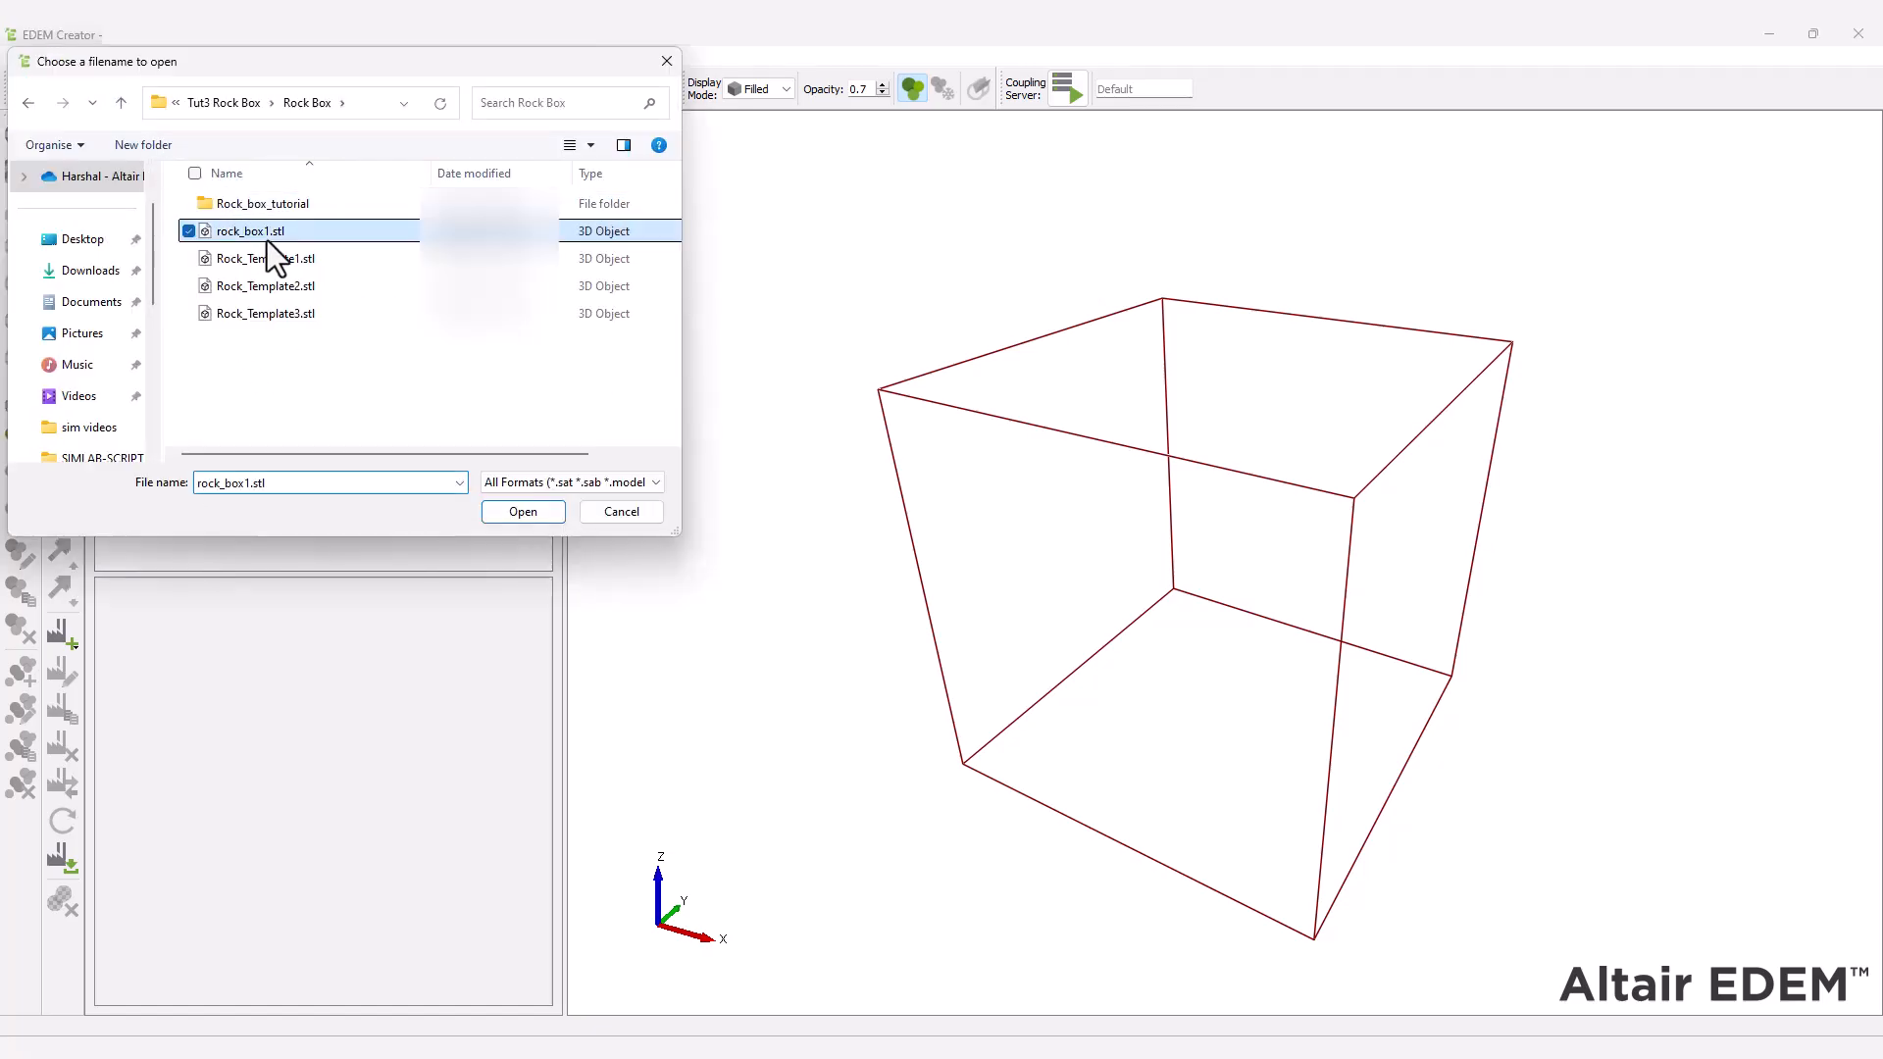
{"action": "left_click", "coordinate": [534, 516]}
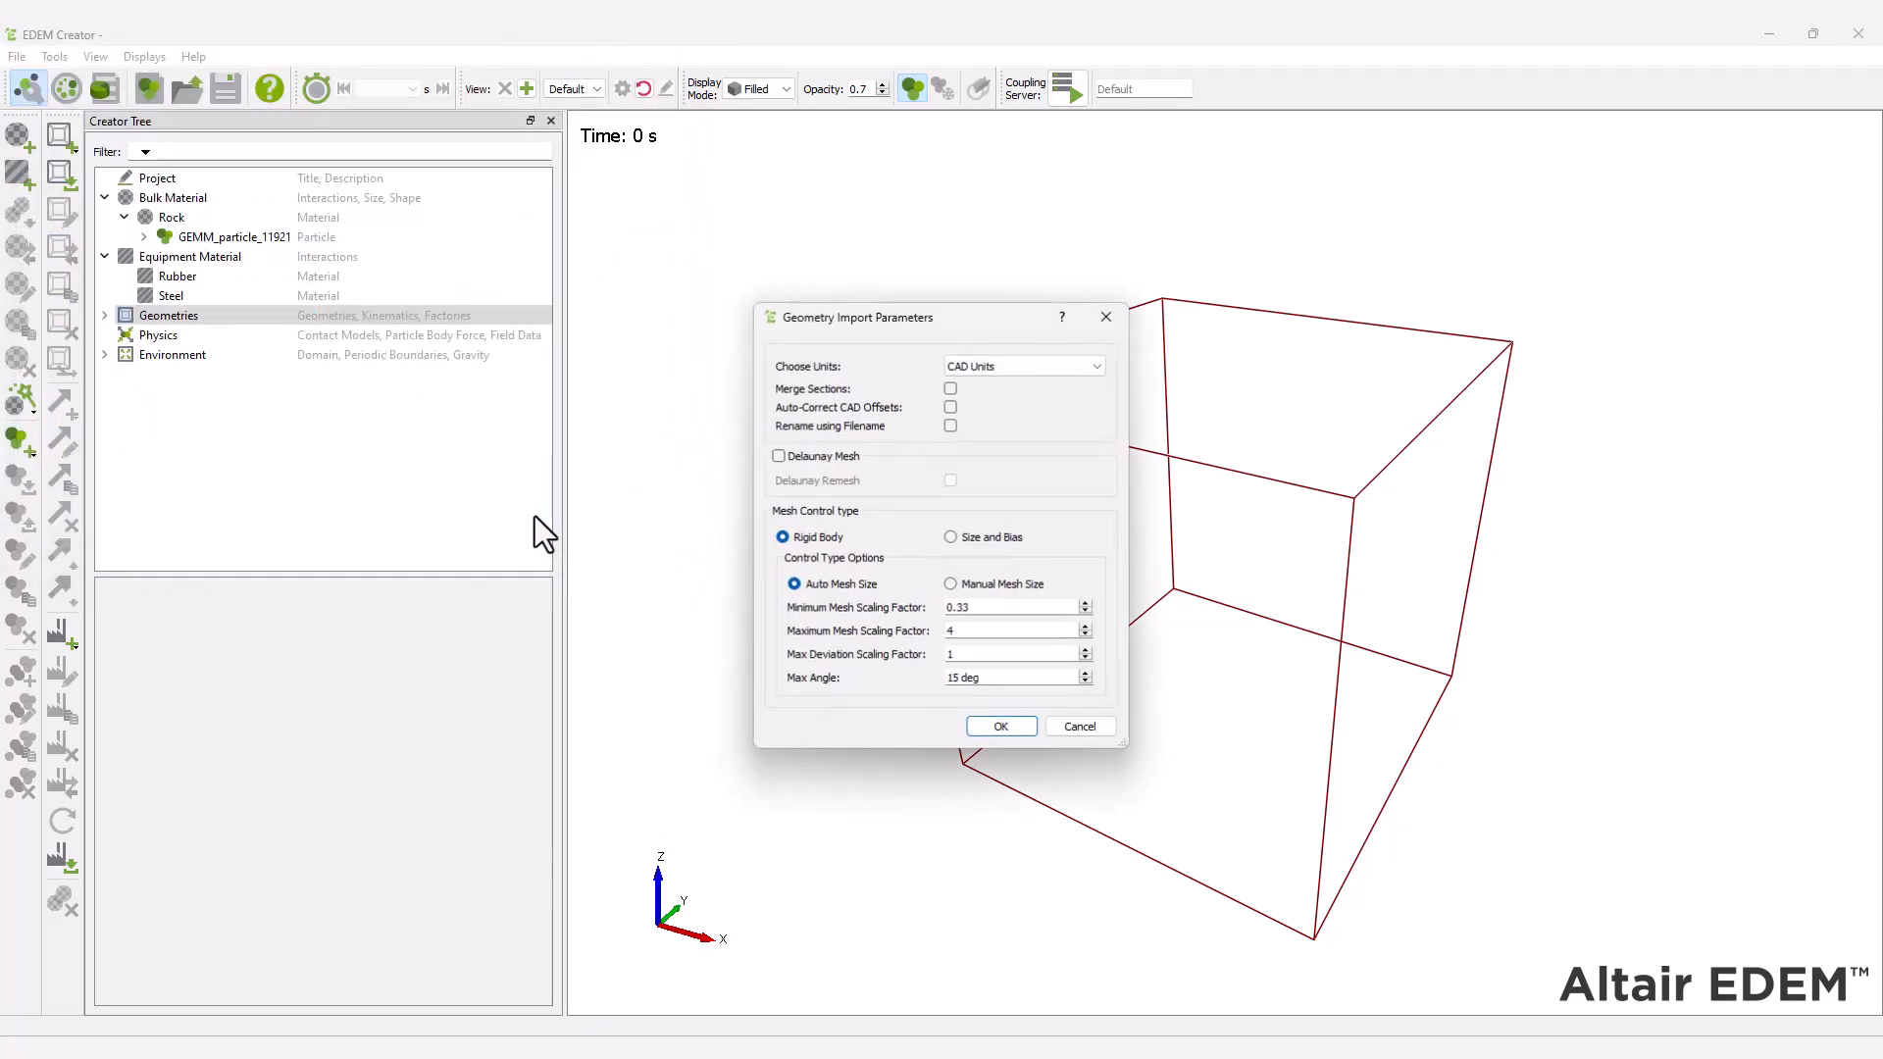
{"action": "left_click", "coordinate": [1020, 369]}
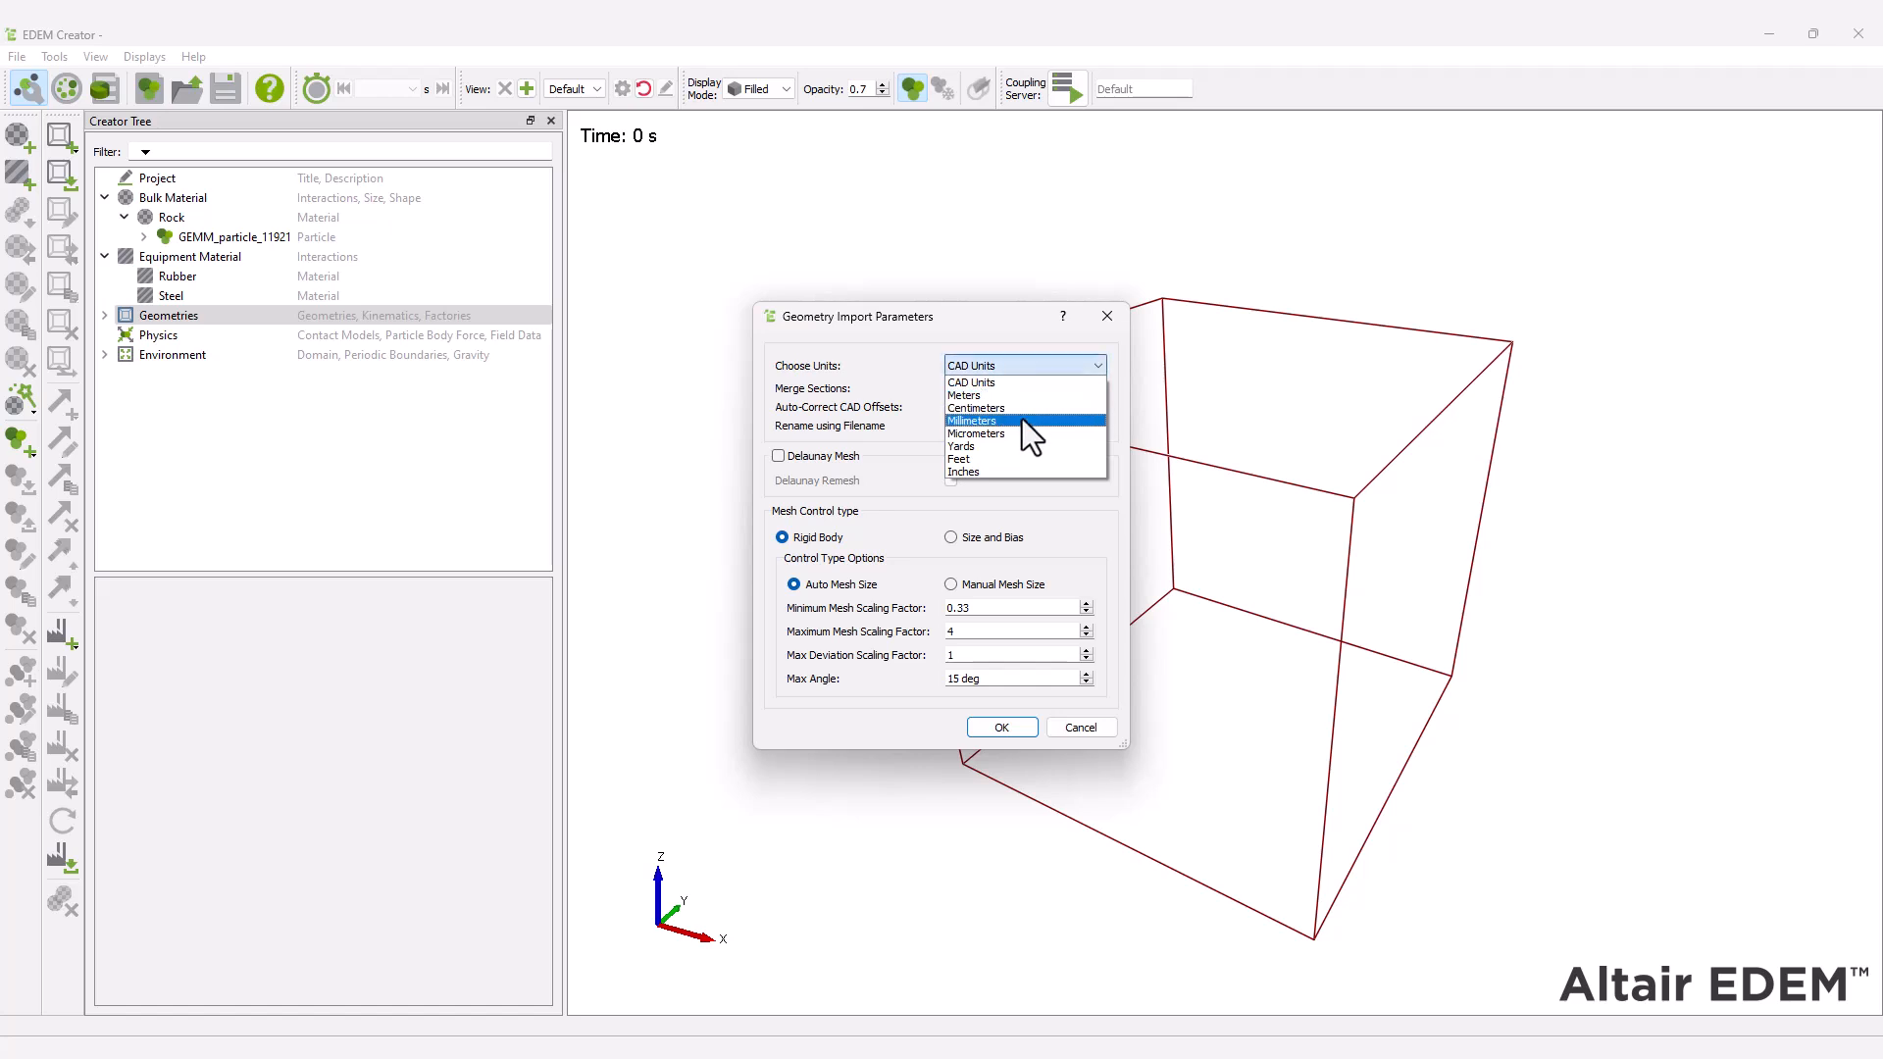
{"action": "left_click", "coordinate": [1022, 420]}
{"action": "left_click", "coordinate": [998, 728]}
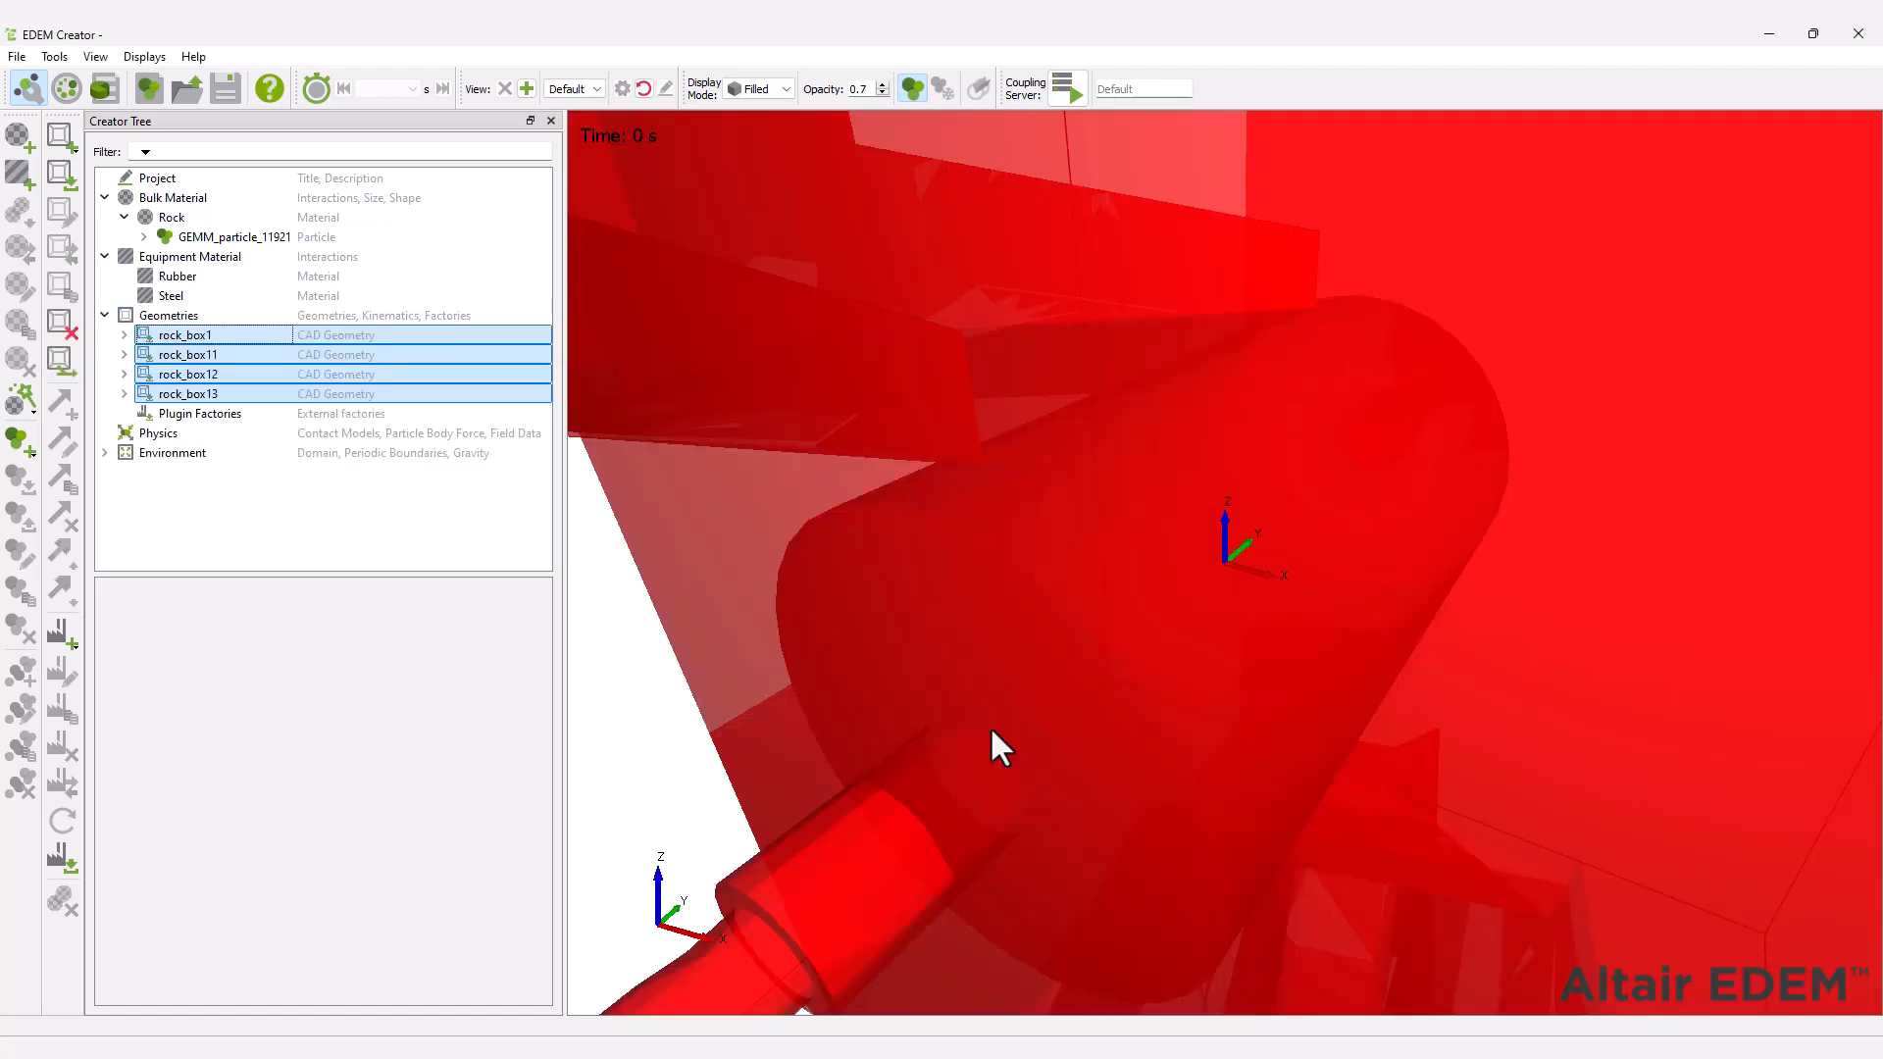
{"action": "left_click", "coordinate": [645, 90]}
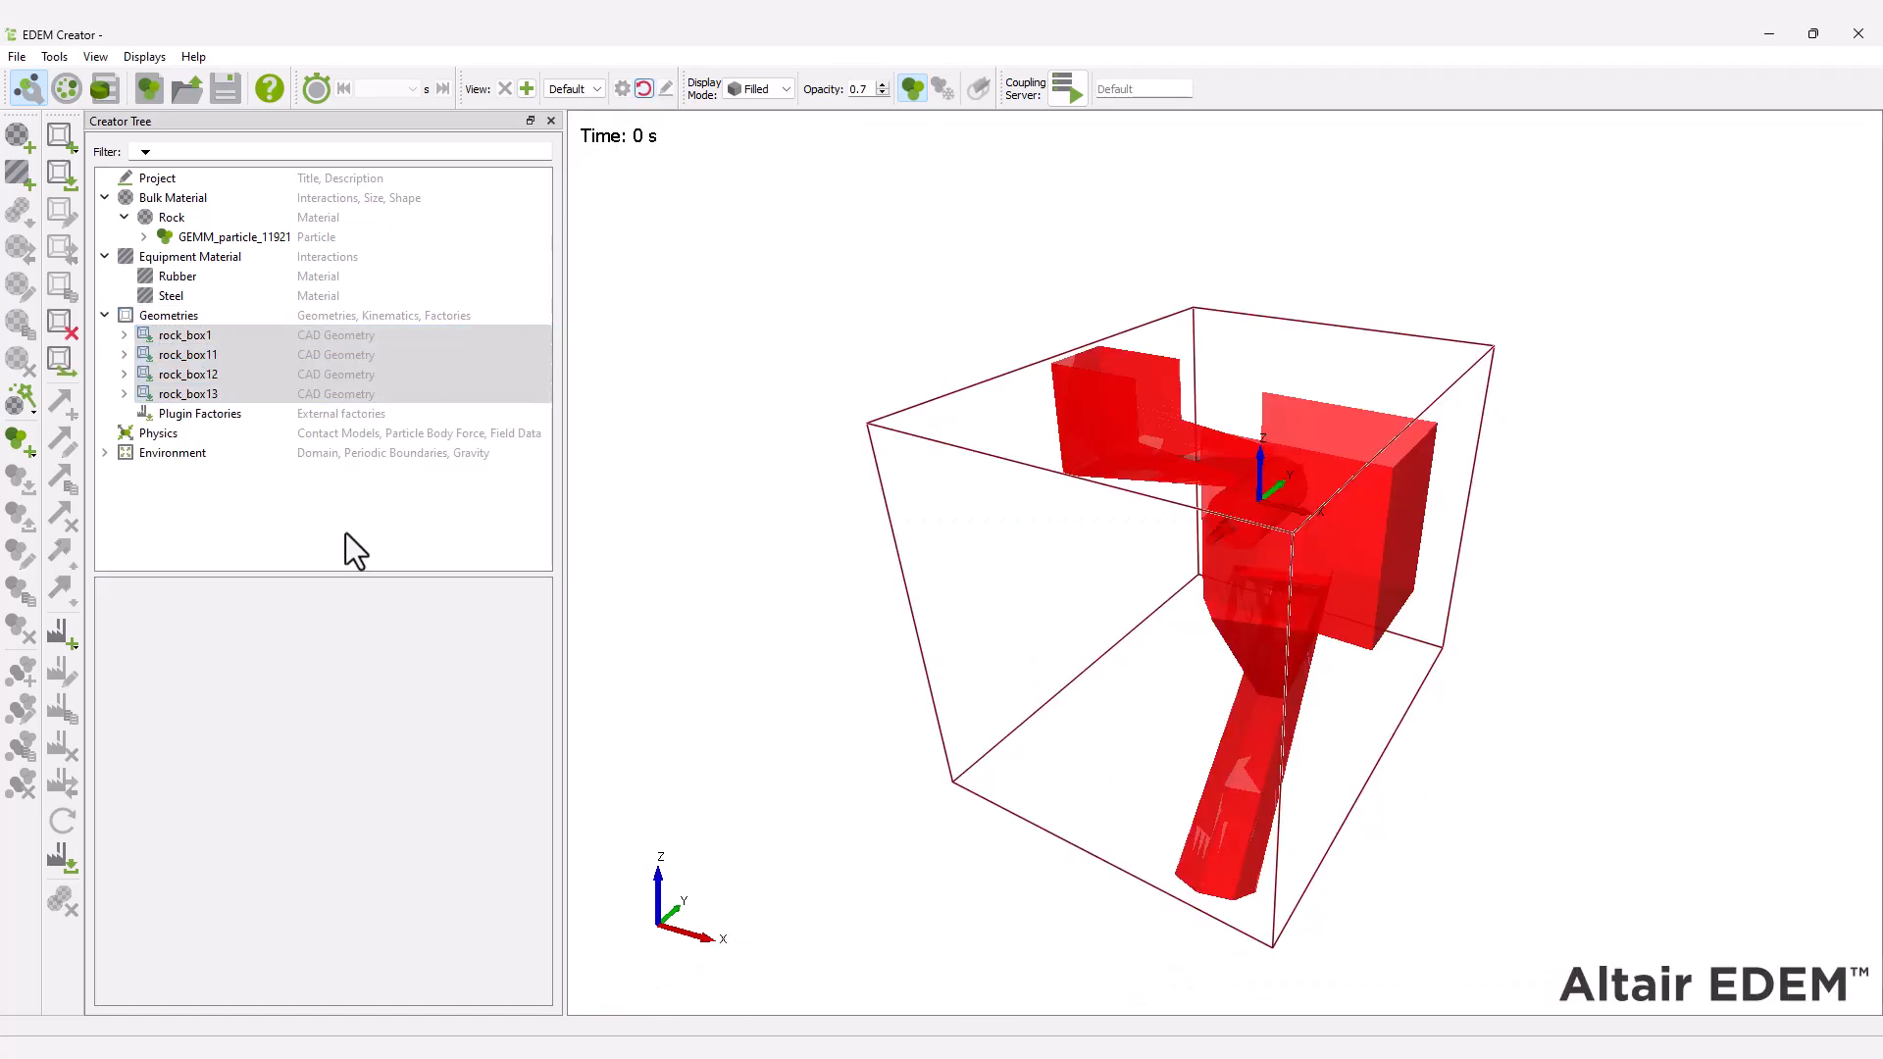
Rename the imported geometry section rock_box1 as Rock_box.
{"action": "left_click", "coordinate": [346, 532]}
{"action": "left_click", "coordinate": [186, 334]}
{"action": "right_click", "coordinate": [185, 333]}
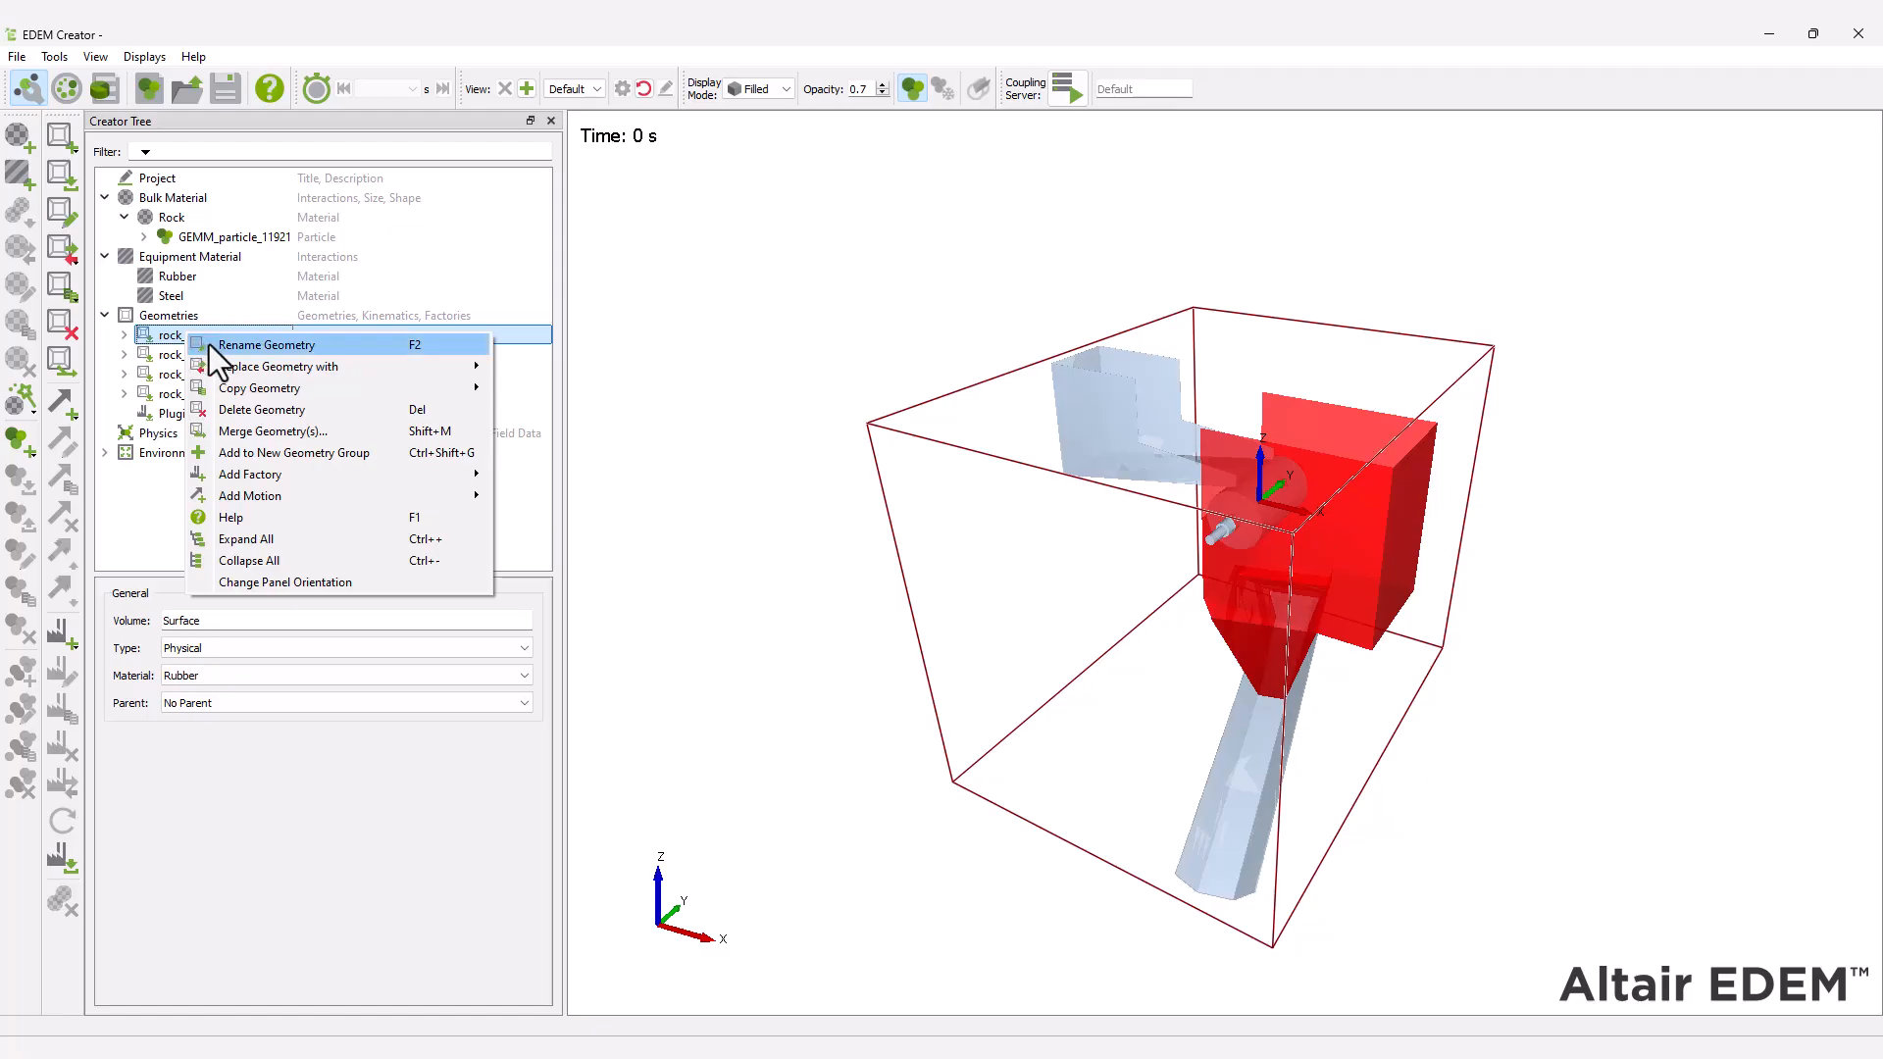
{"action": "left_click", "coordinate": [209, 344]}
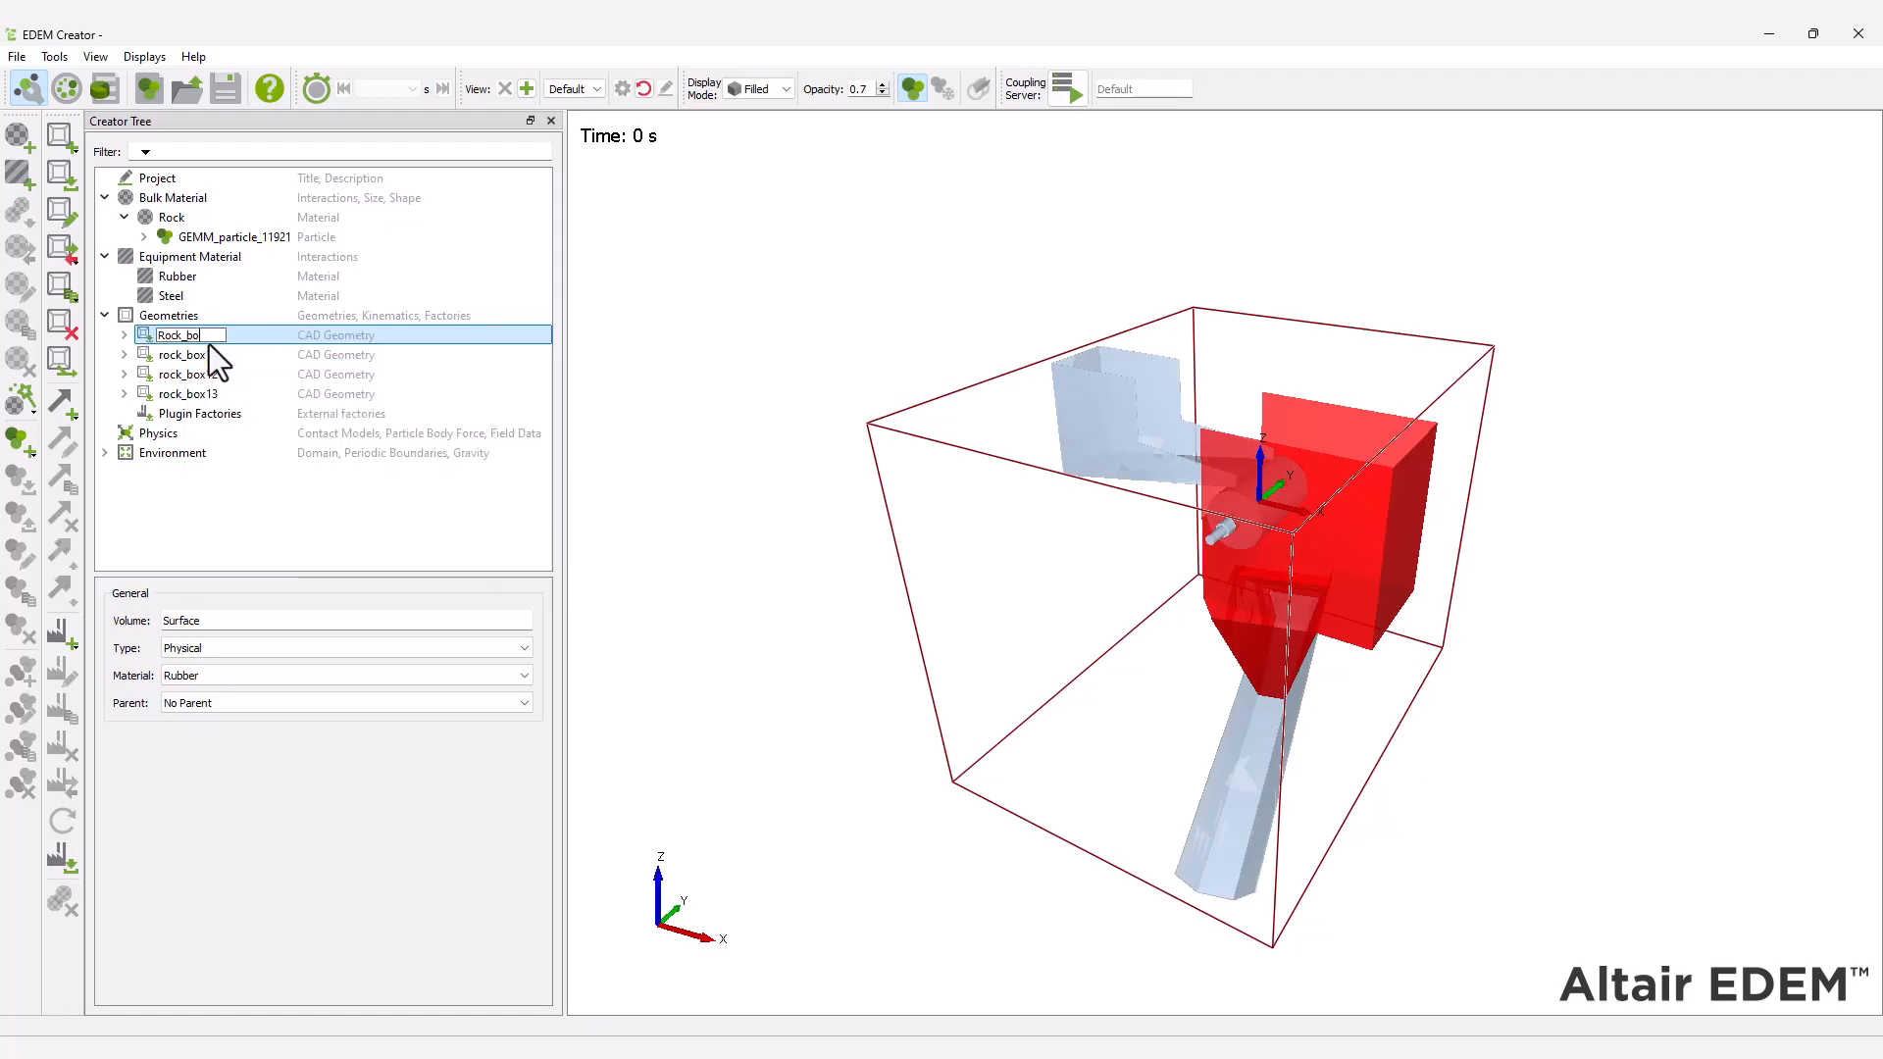
Rename the geometry section rock_box11 as Receiving_Conveyor.
{"action": "right_click", "coordinate": [203, 356]}
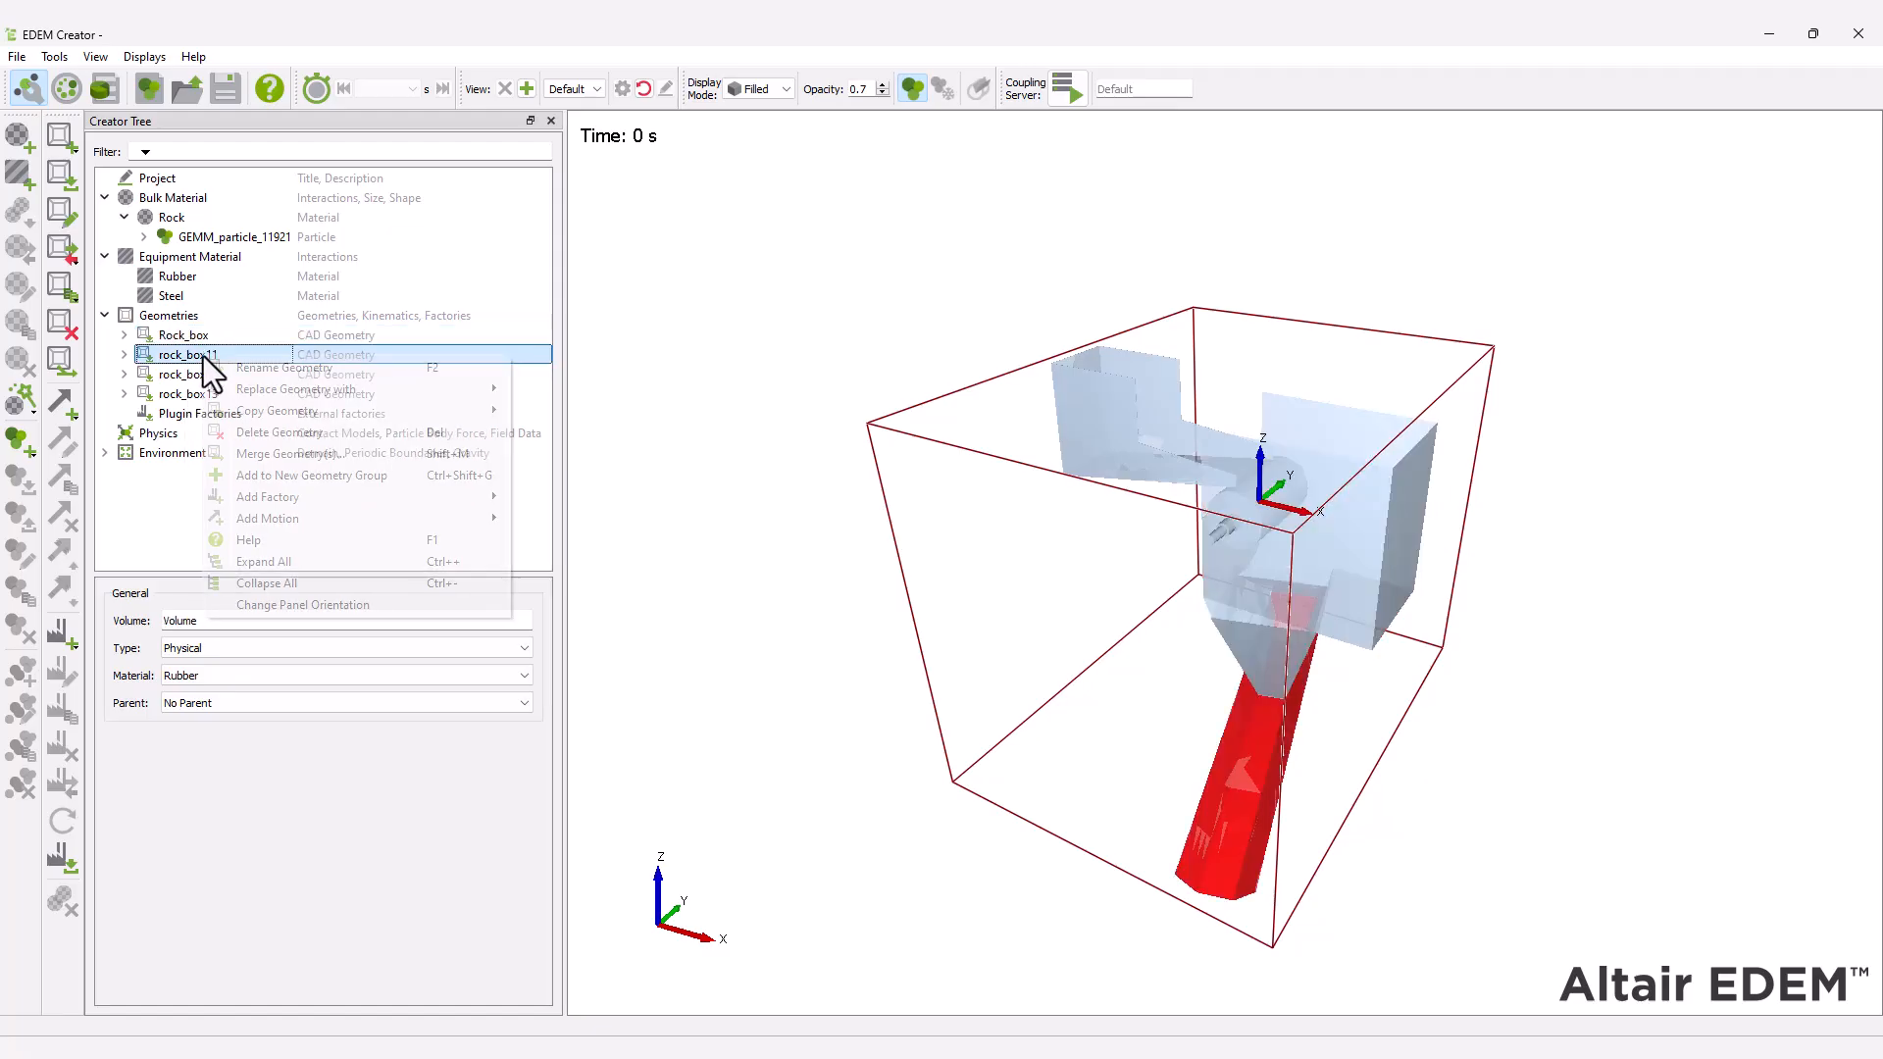
{"action": "left_click", "coordinate": [218, 365]}
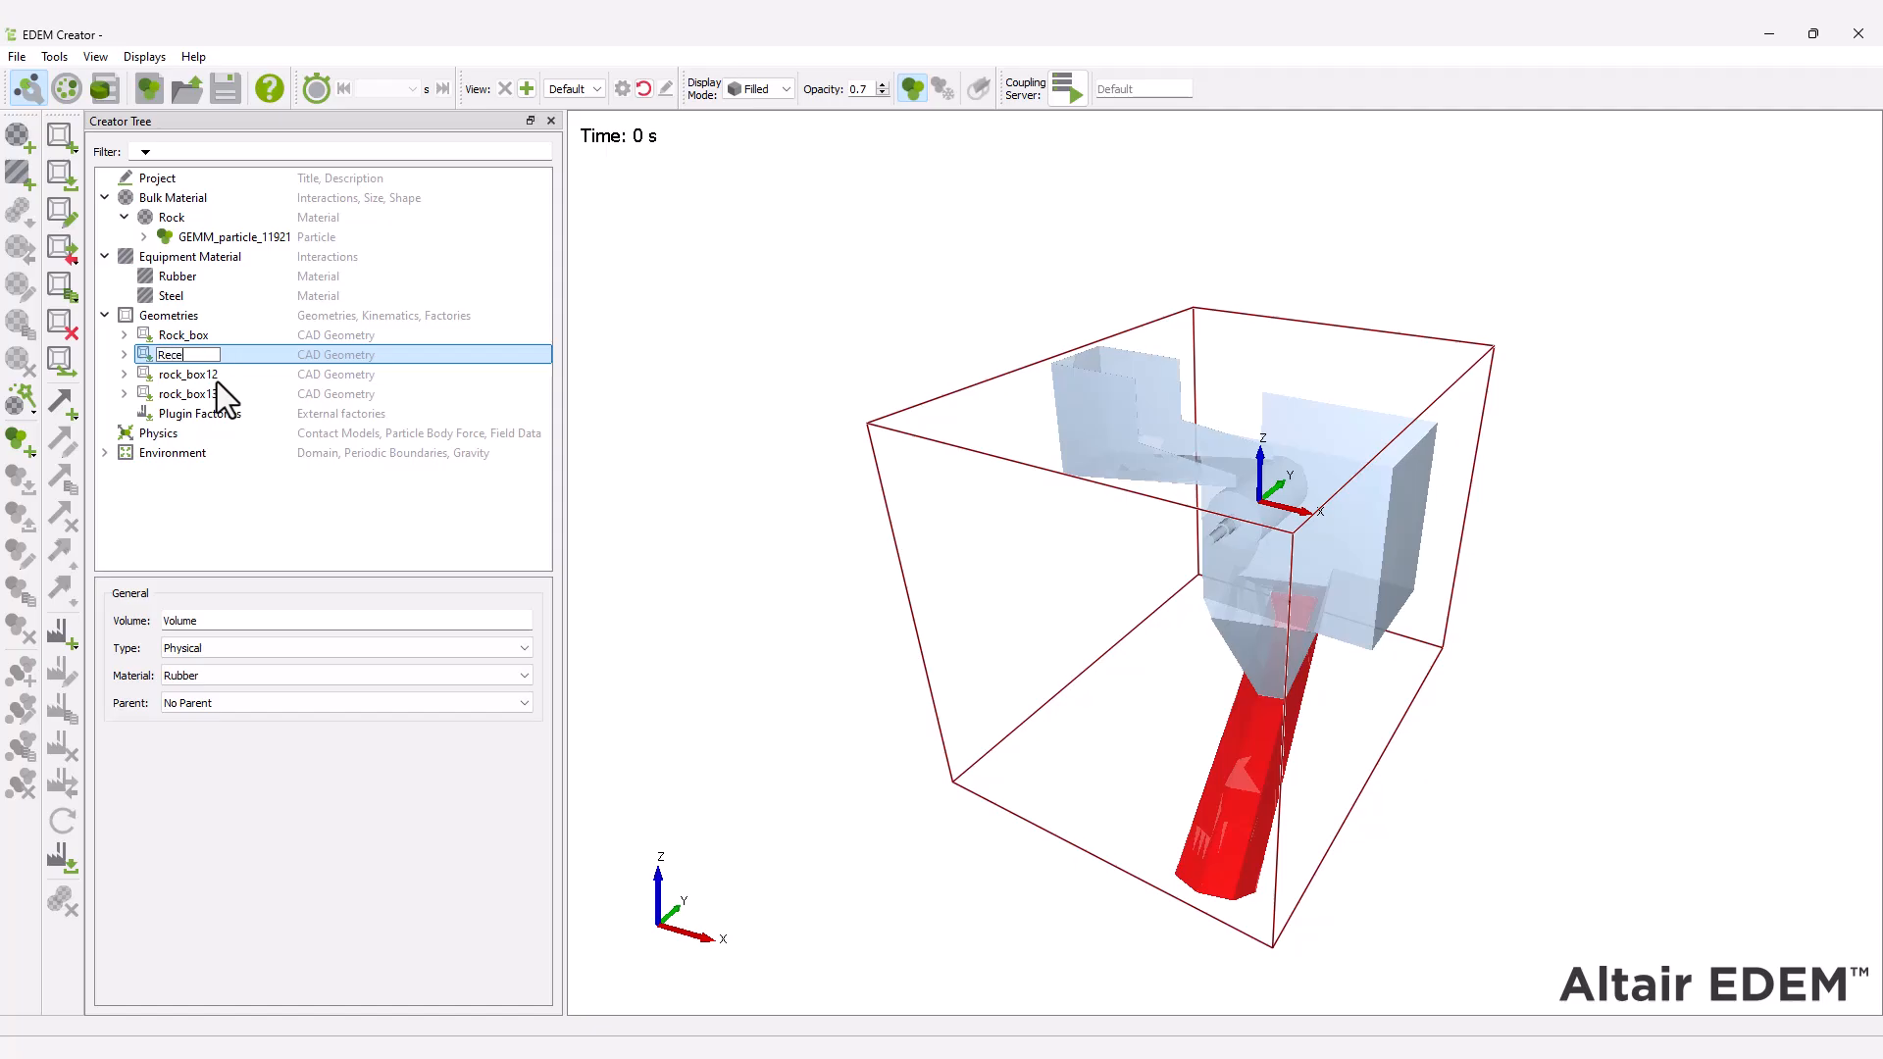
{"action": "type", "text": "Receiving_Conveyor"}
{"action": "key", "text": "Return"}
Rename the geometry section rock_box12 as Head_pulley.
{"action": "right_click", "coordinate": [216, 380]}
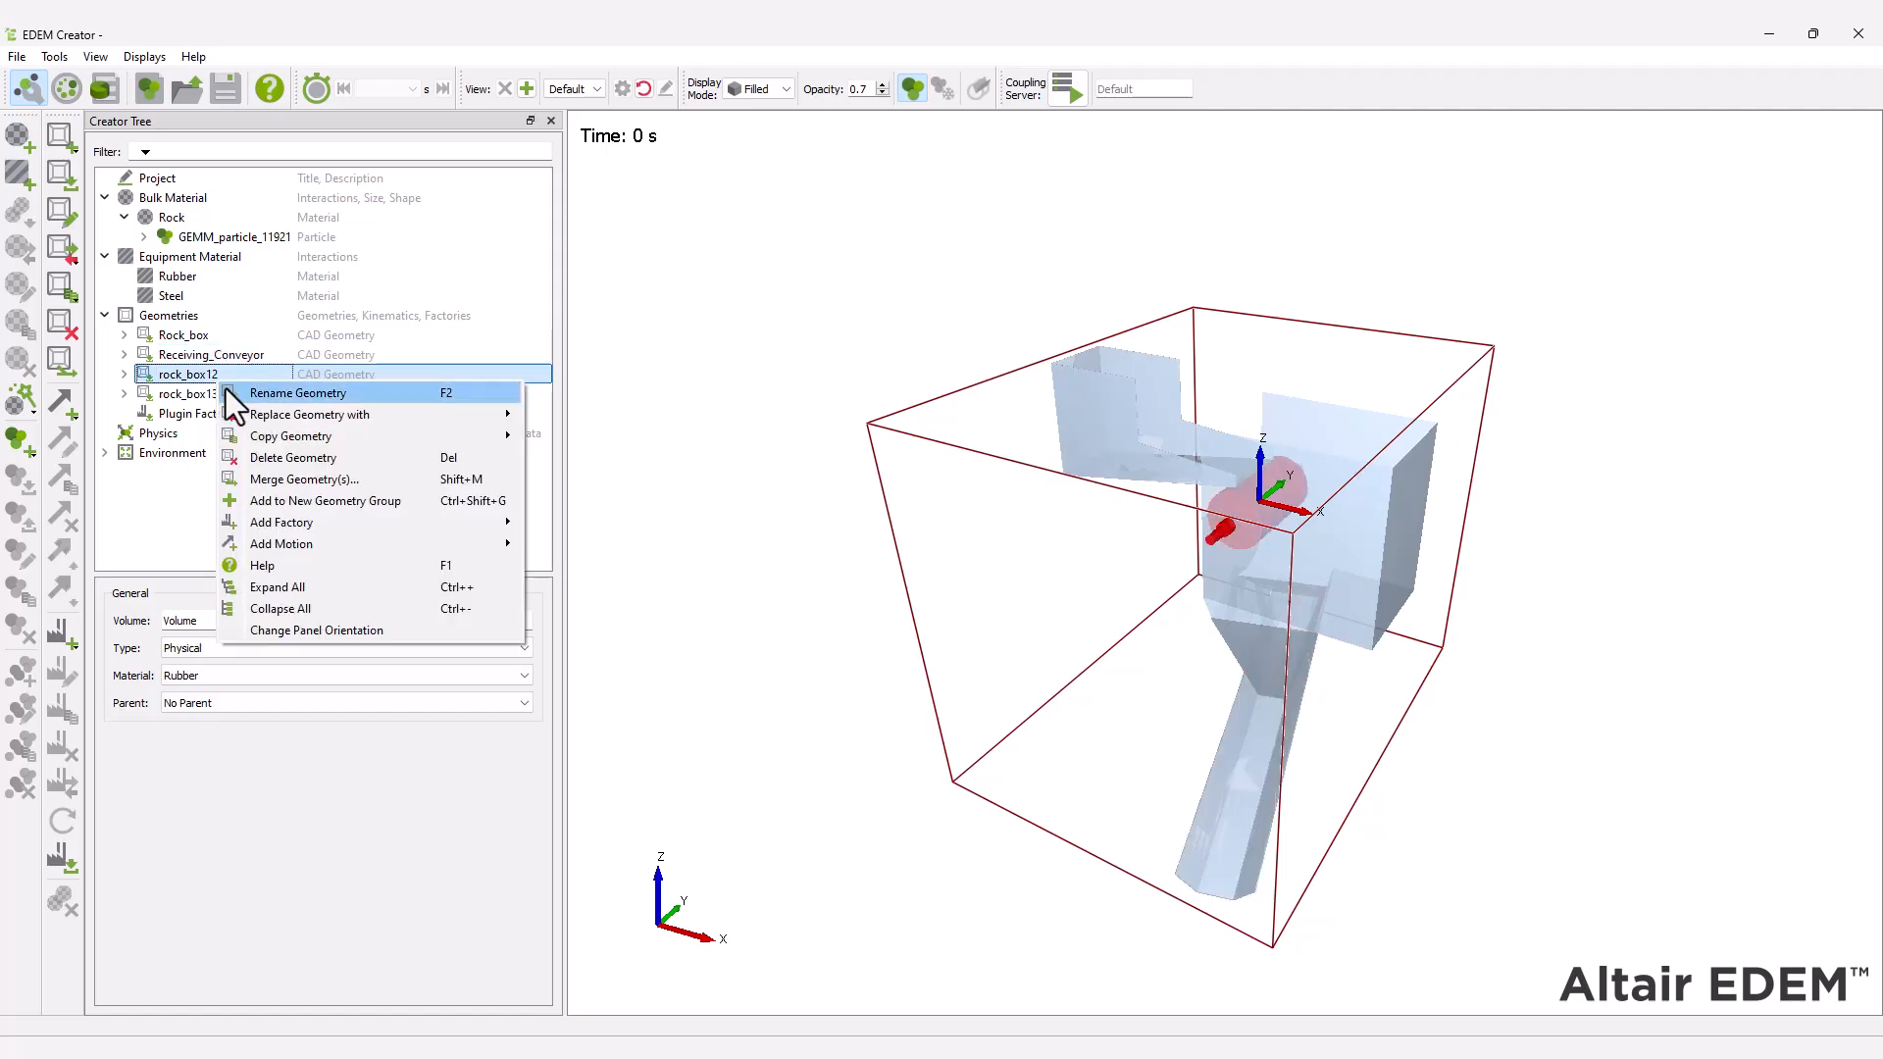
{"action": "left_click", "coordinate": [225, 390]}
{"action": "type", "text": "Head_pulley"}
{"action": "key", "text": "Return"}
Rename the geometry section rock_box13 as Feed_conveyor.
{"action": "right_click", "coordinate": [232, 392]}
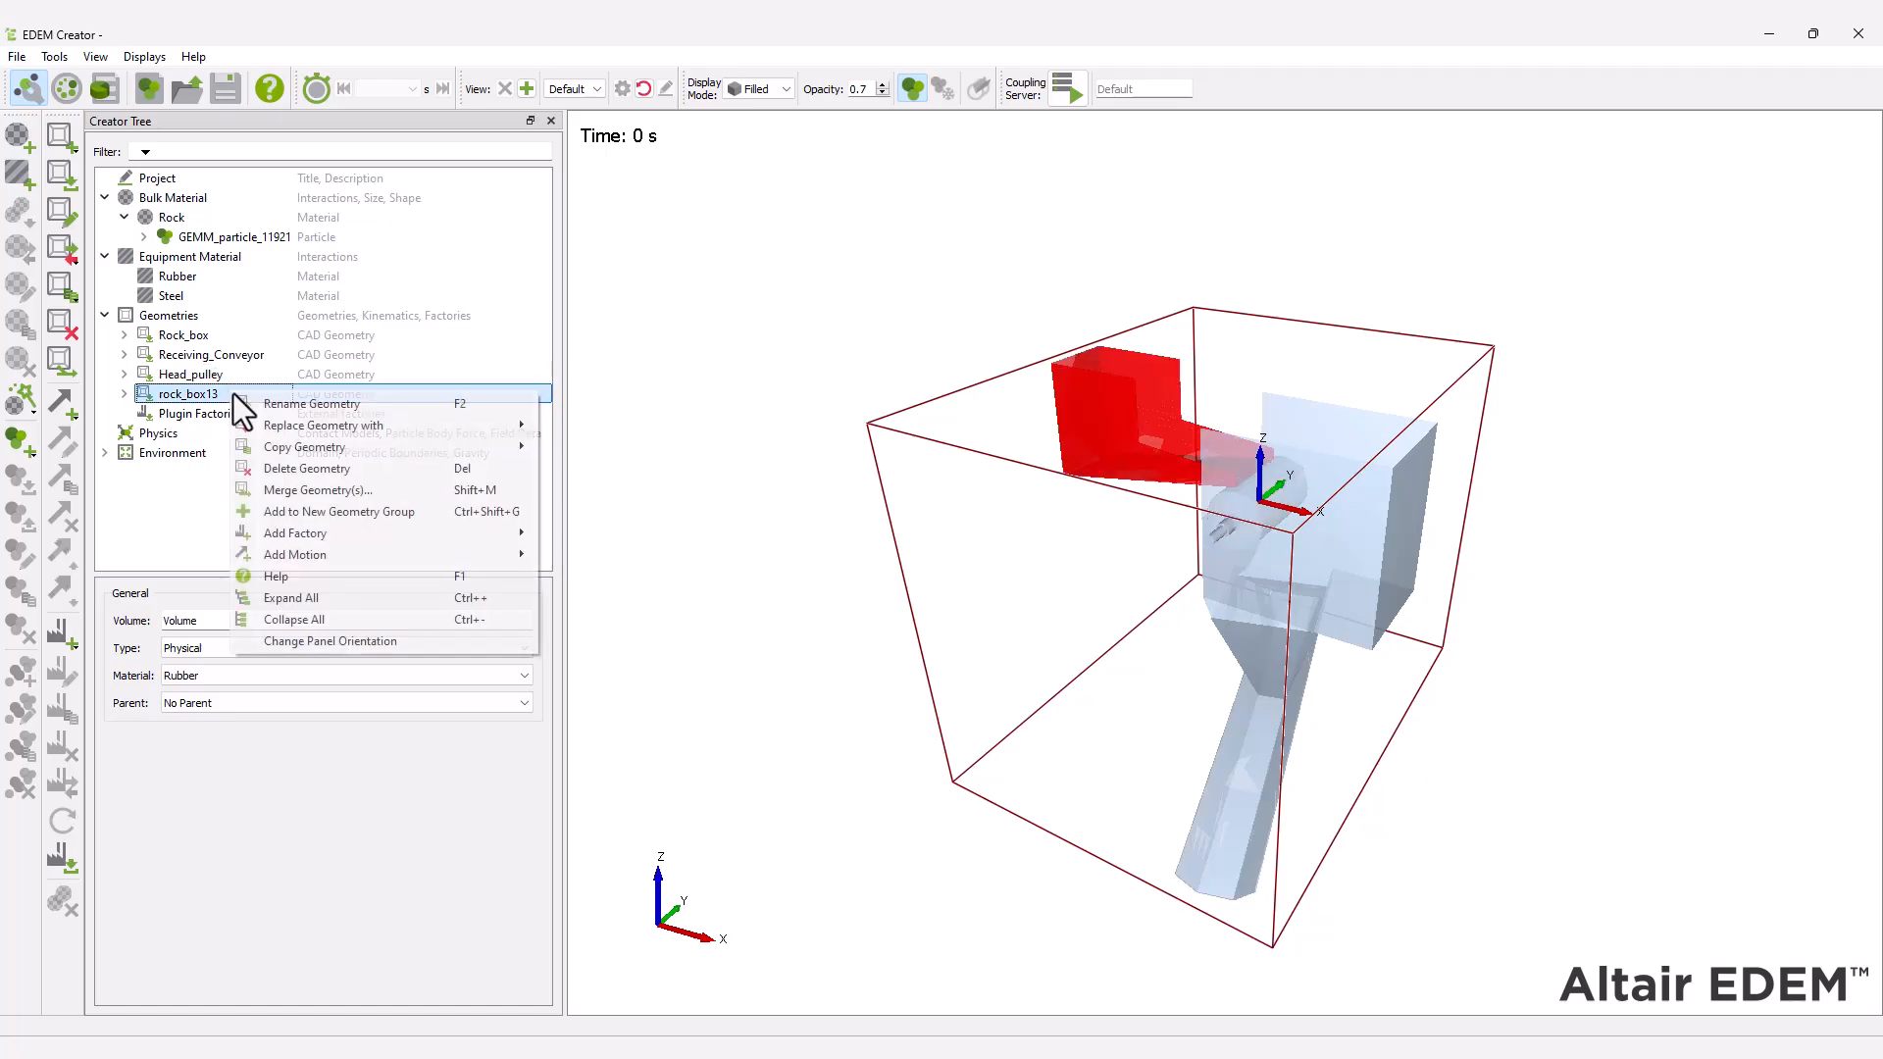
{"action": "left_click", "coordinate": [250, 404]}
{"action": "type", "text": "Feed"}
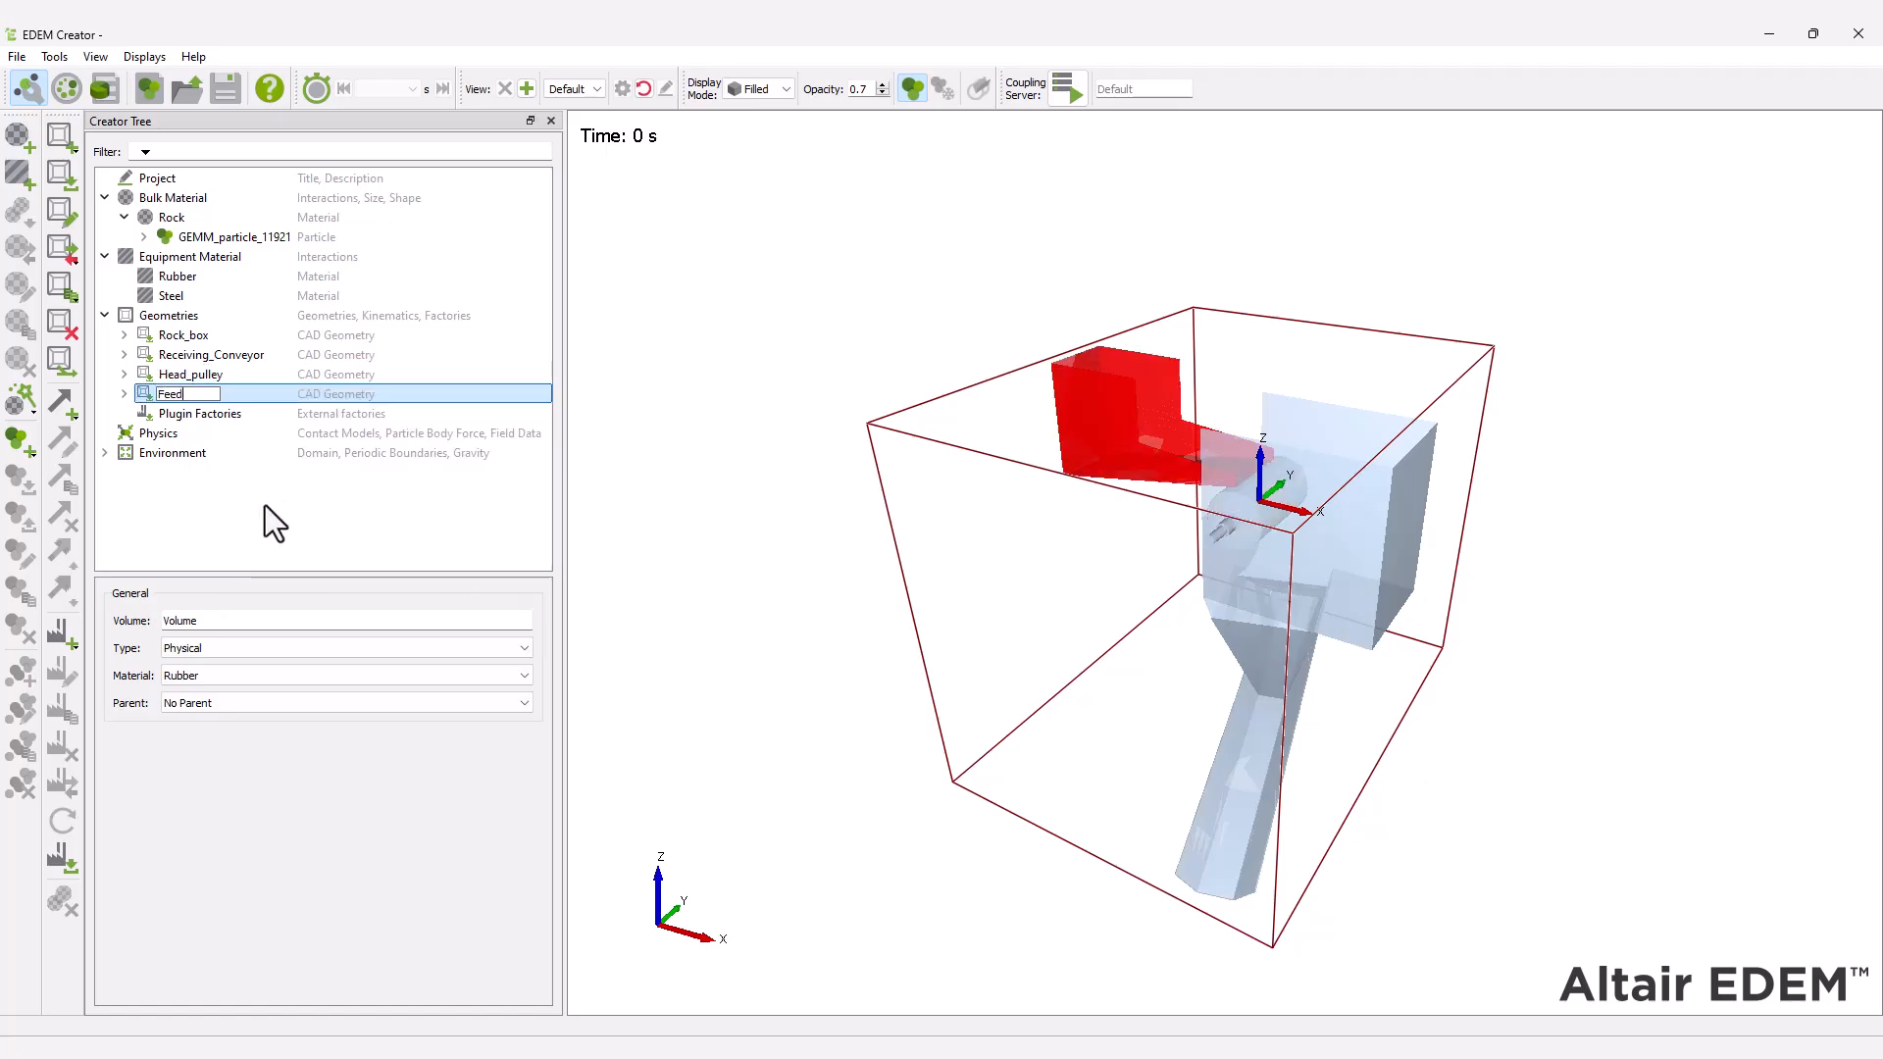
{"action": "type", "text": "_conveyor"}
{"action": "key", "text": "Return"}
Assign the Steel material to Rock_box and check the material of the receiving conveyor, head pulley and feed conveyor.
{"action": "left_click", "coordinate": [224, 338]}
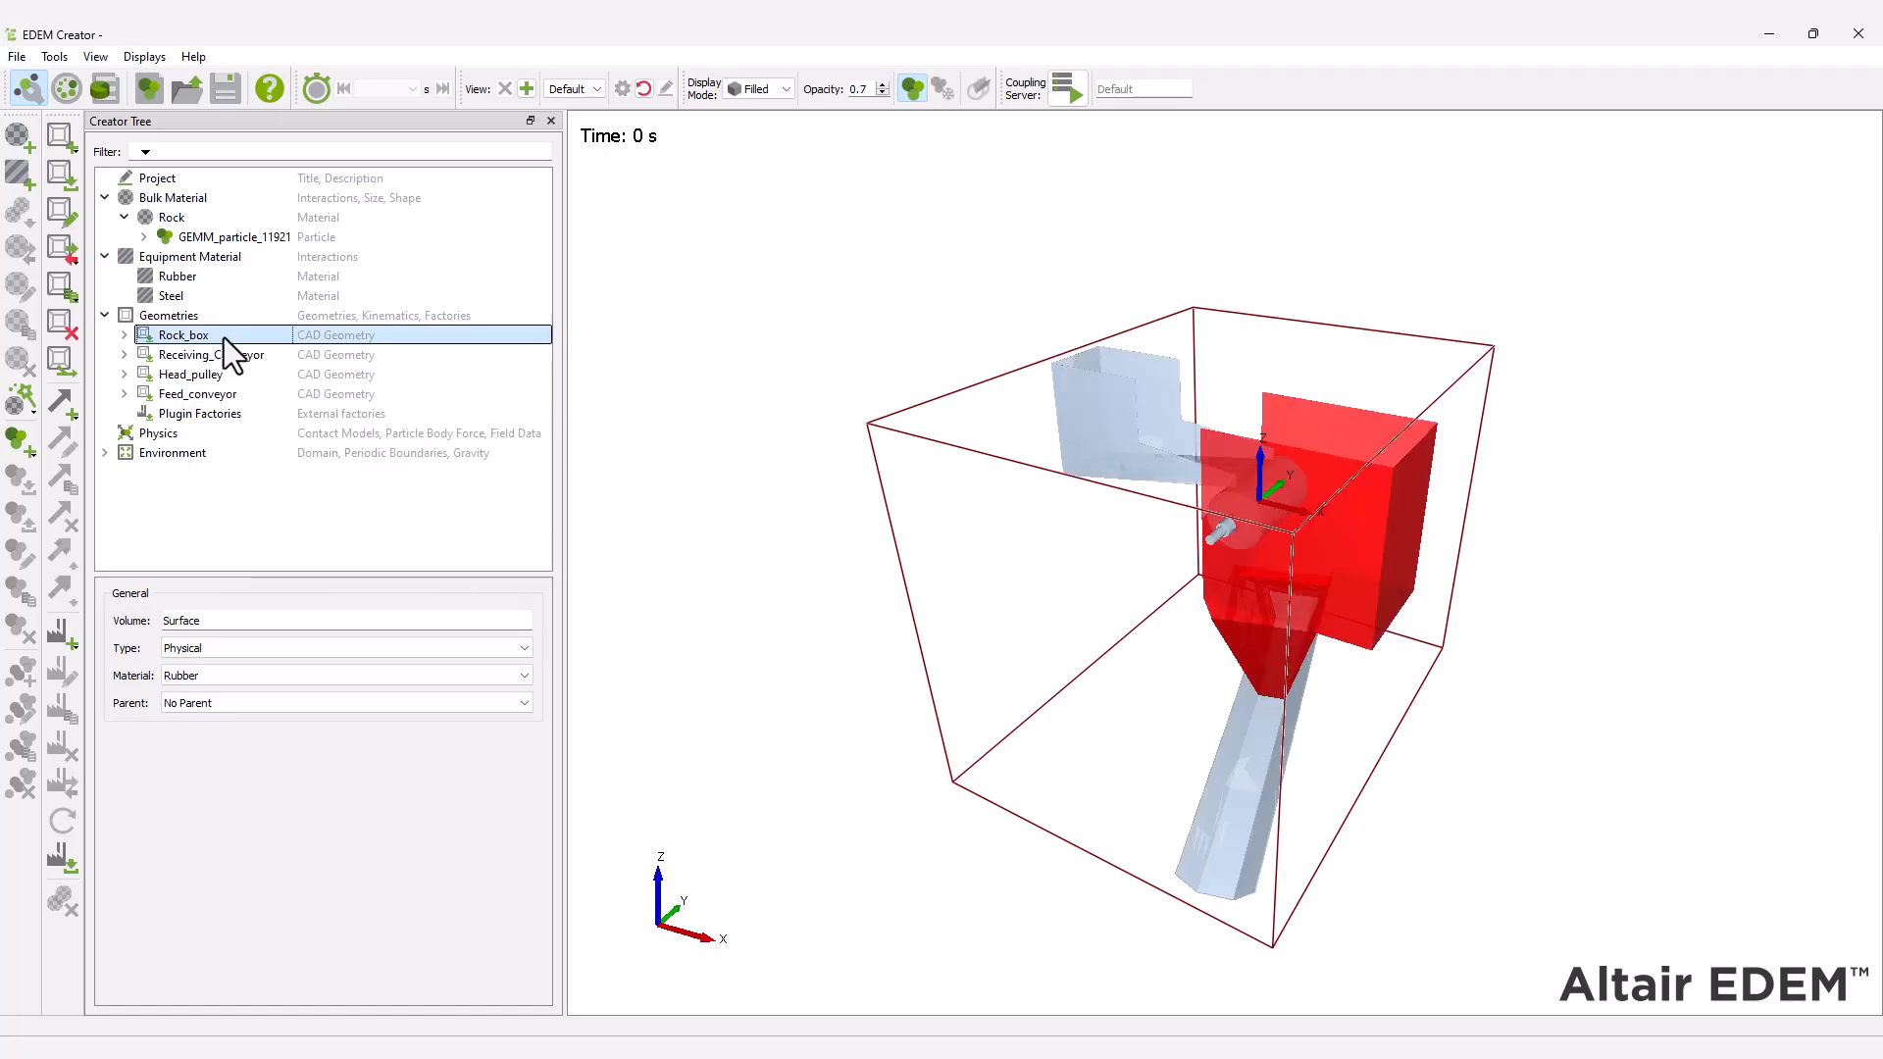
{"action": "left_click", "coordinate": [234, 678]}
{"action": "left_click", "coordinate": [239, 704]}
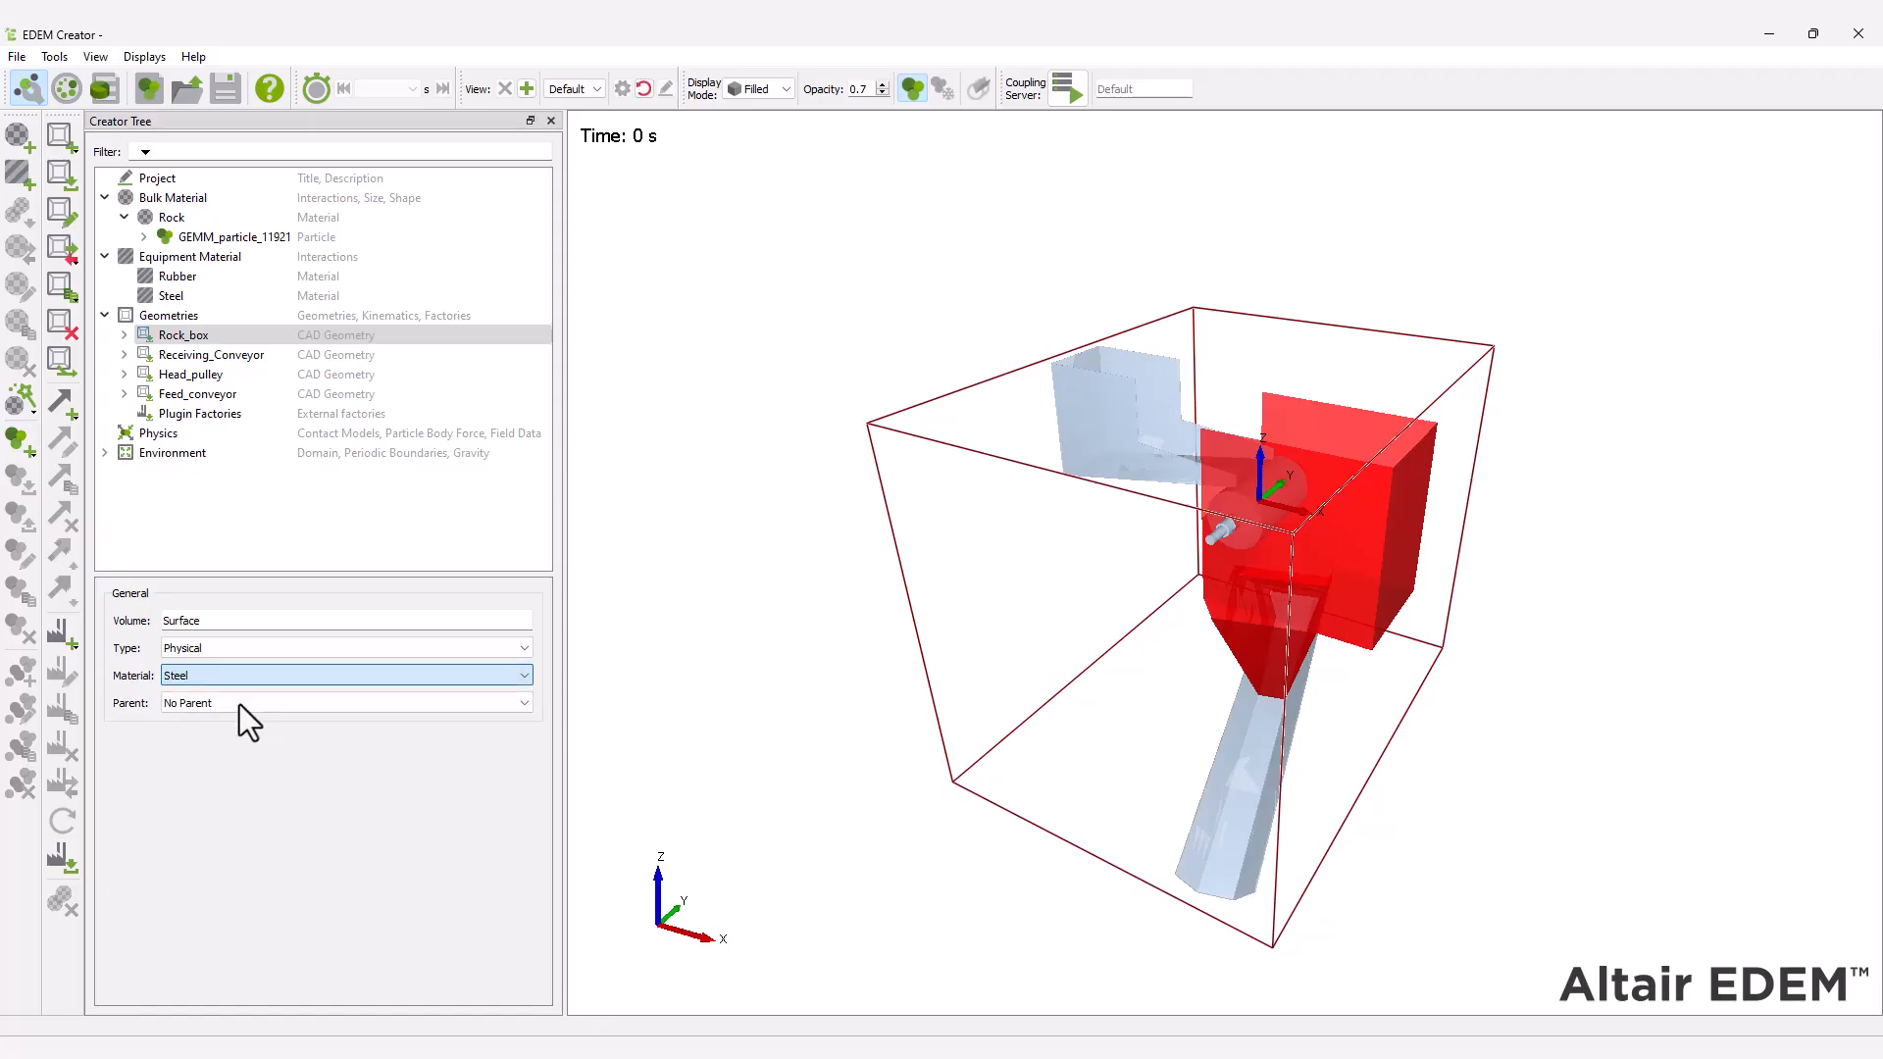
{"action": "left_click", "coordinate": [229, 357]}
{"action": "left_click", "coordinate": [228, 377]}
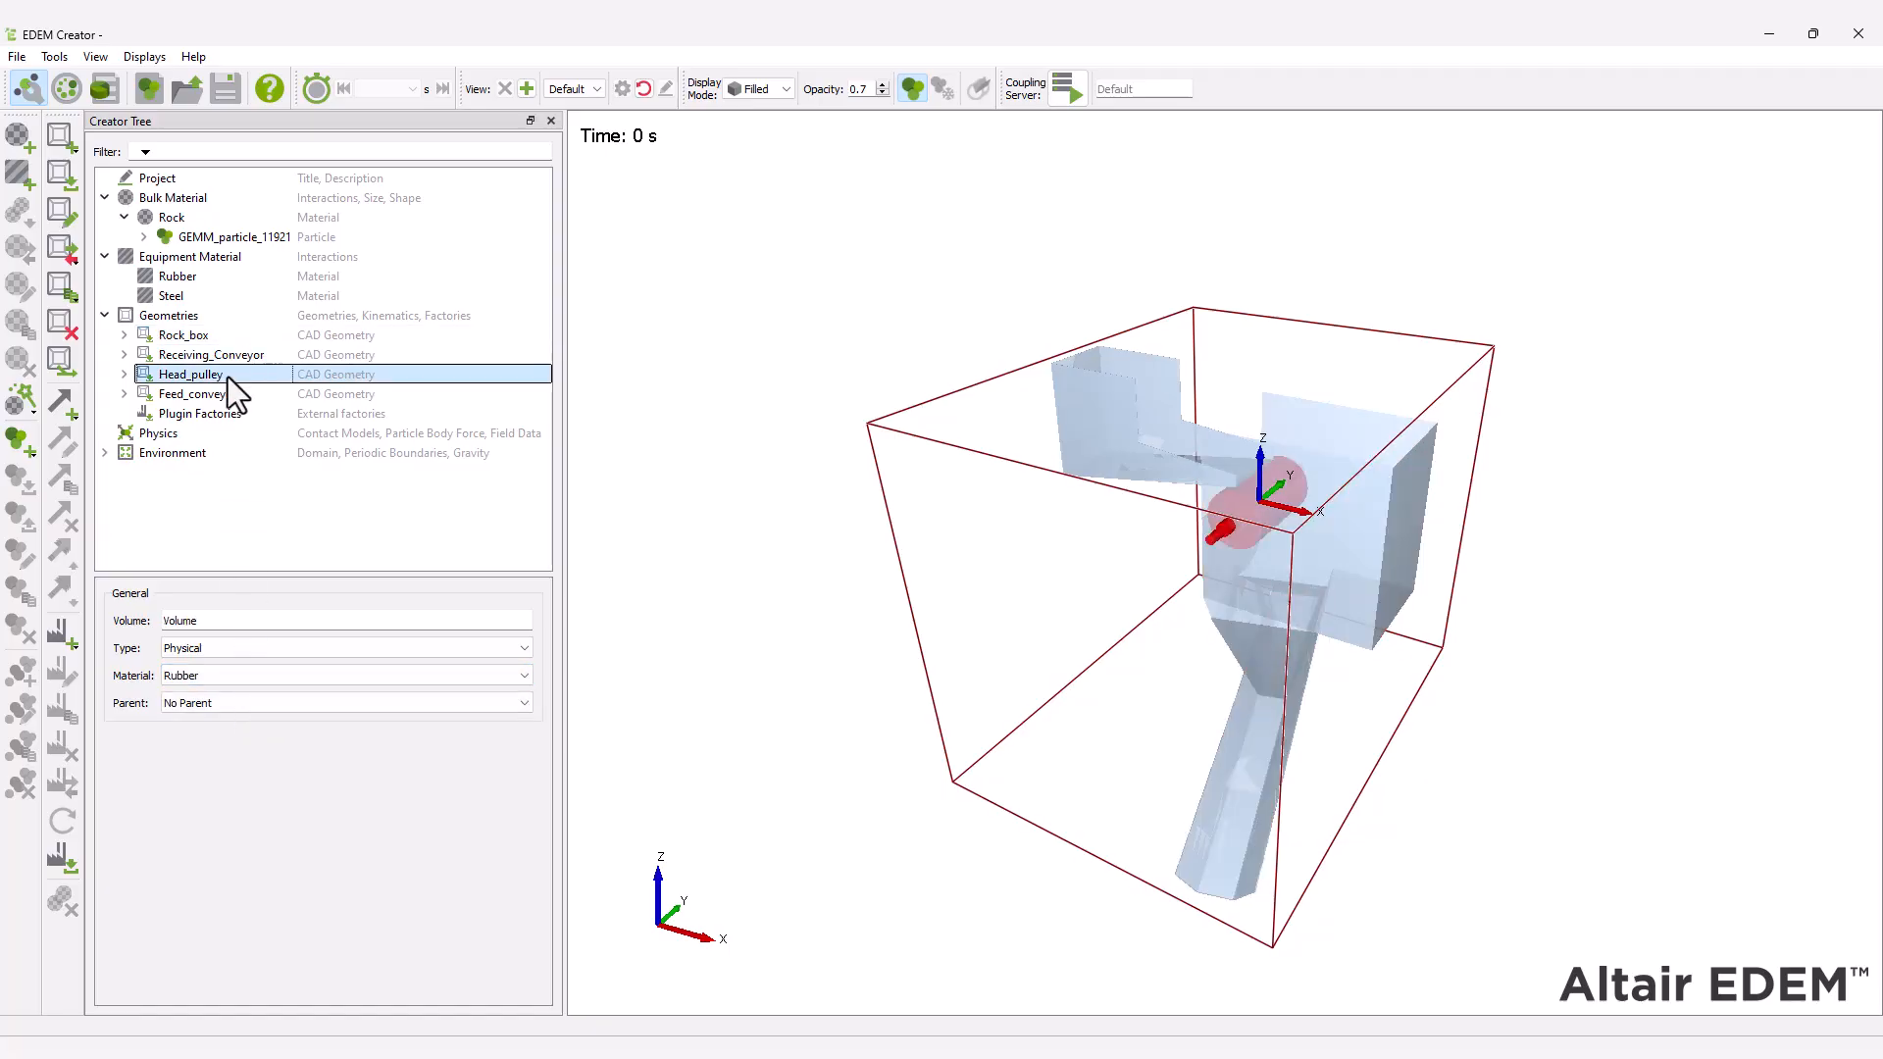
{"action": "left_click", "coordinate": [221, 391]}
Add a linear rotation kinematic to Head_pulley with an initial velocity of 7.08 rad/s.
{"action": "right_click", "coordinate": [202, 376]}
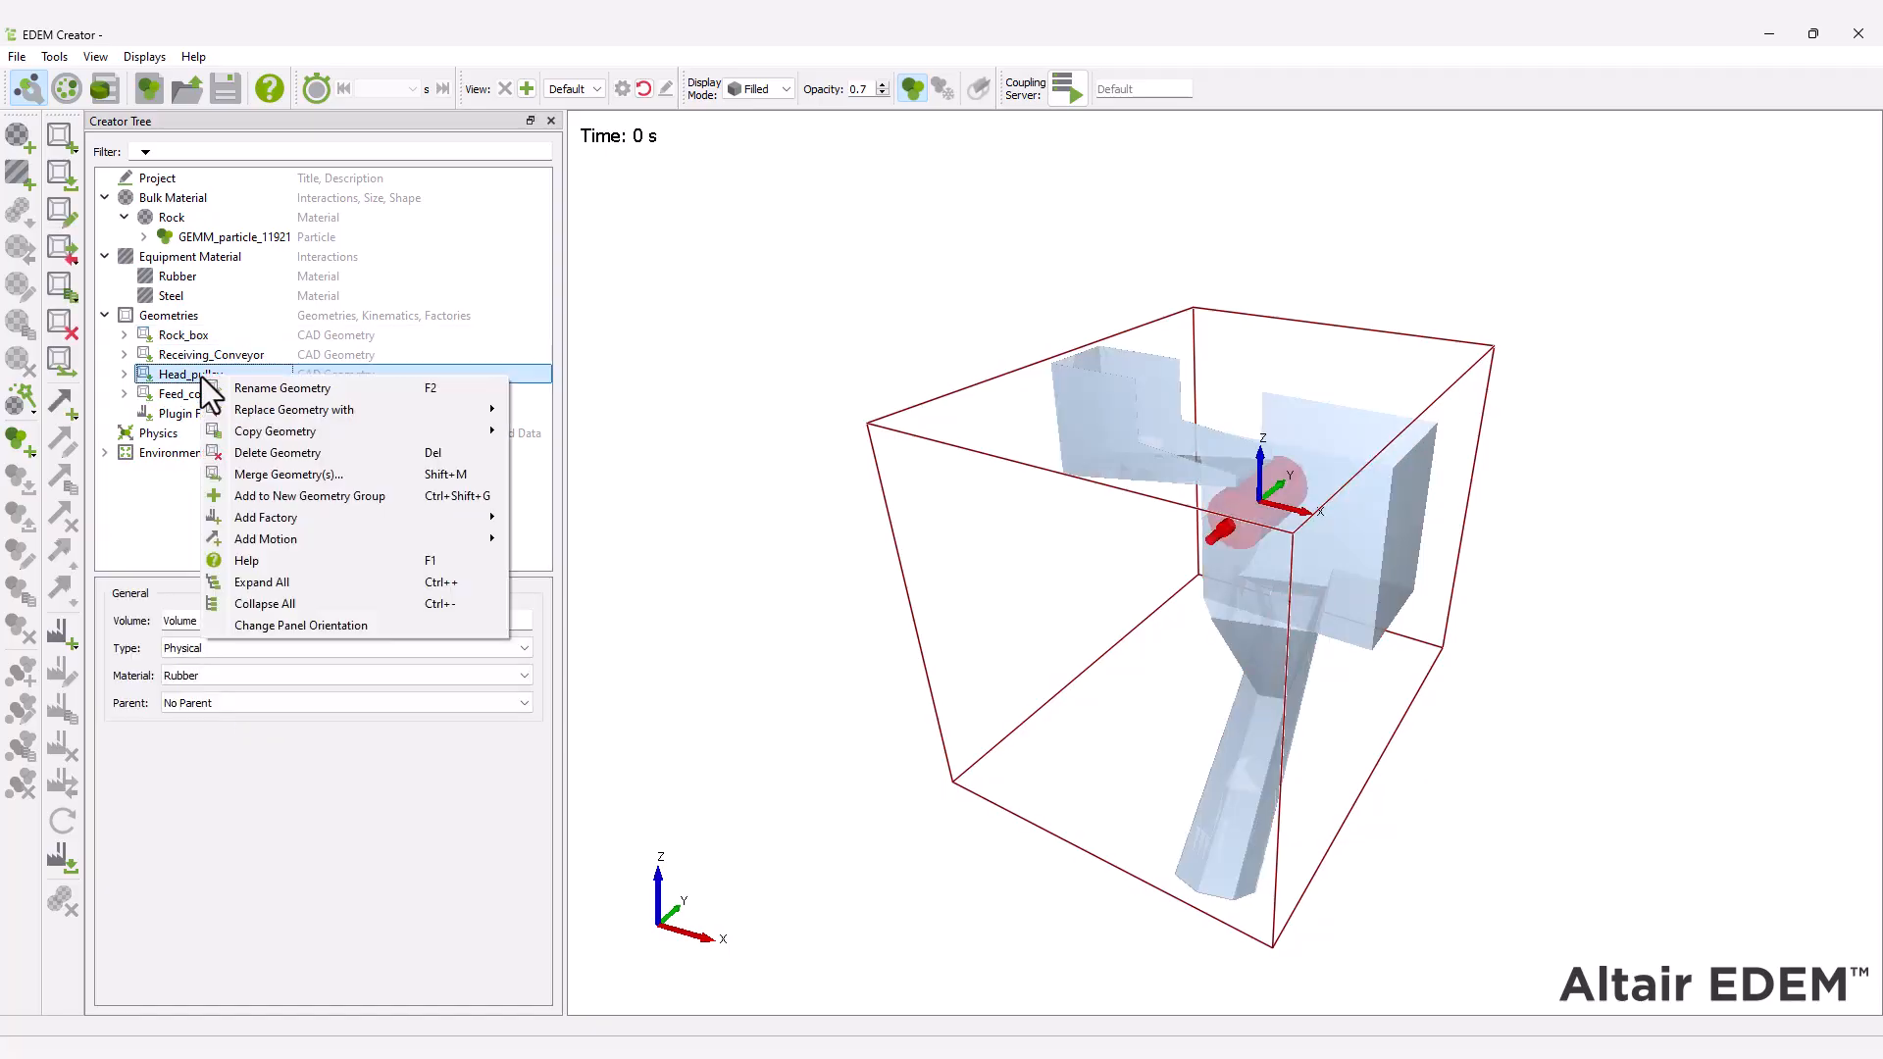
{"action": "mouse_move", "coordinate": [382, 542]}
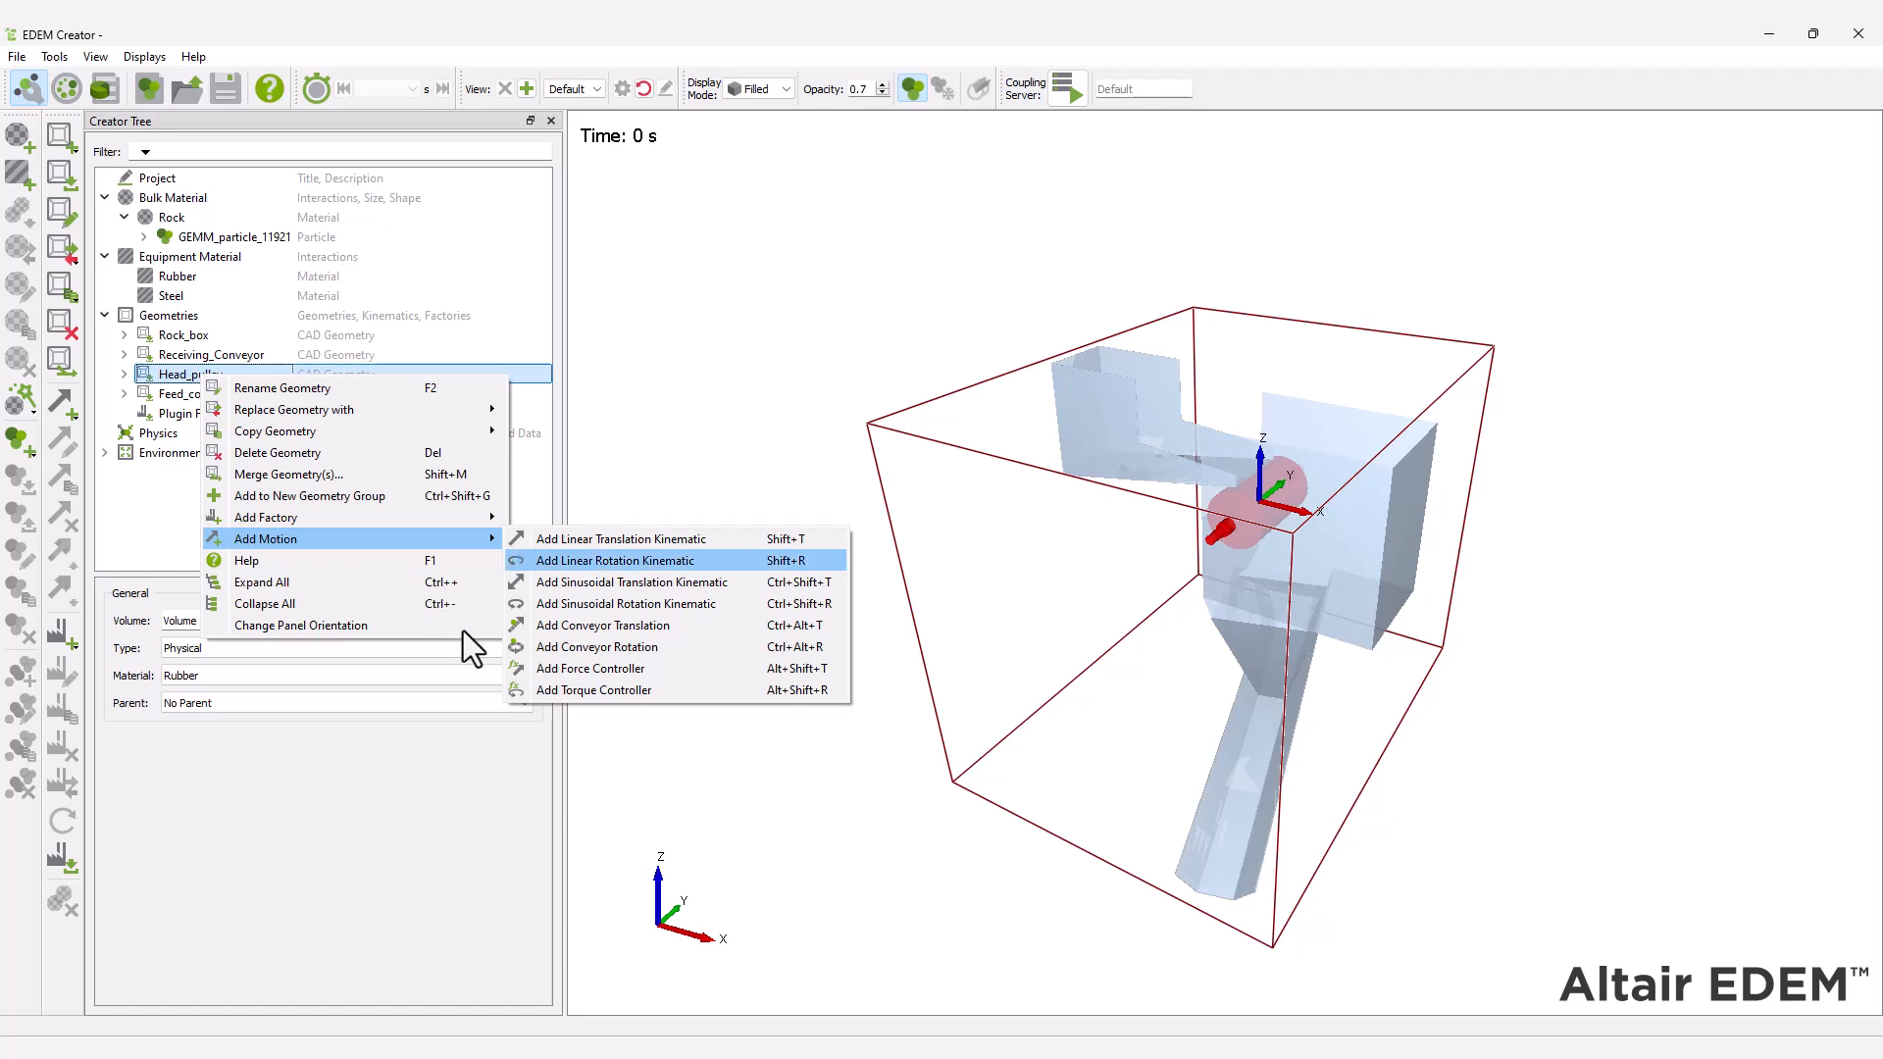
{"action": "left_click", "coordinate": [616, 560]}
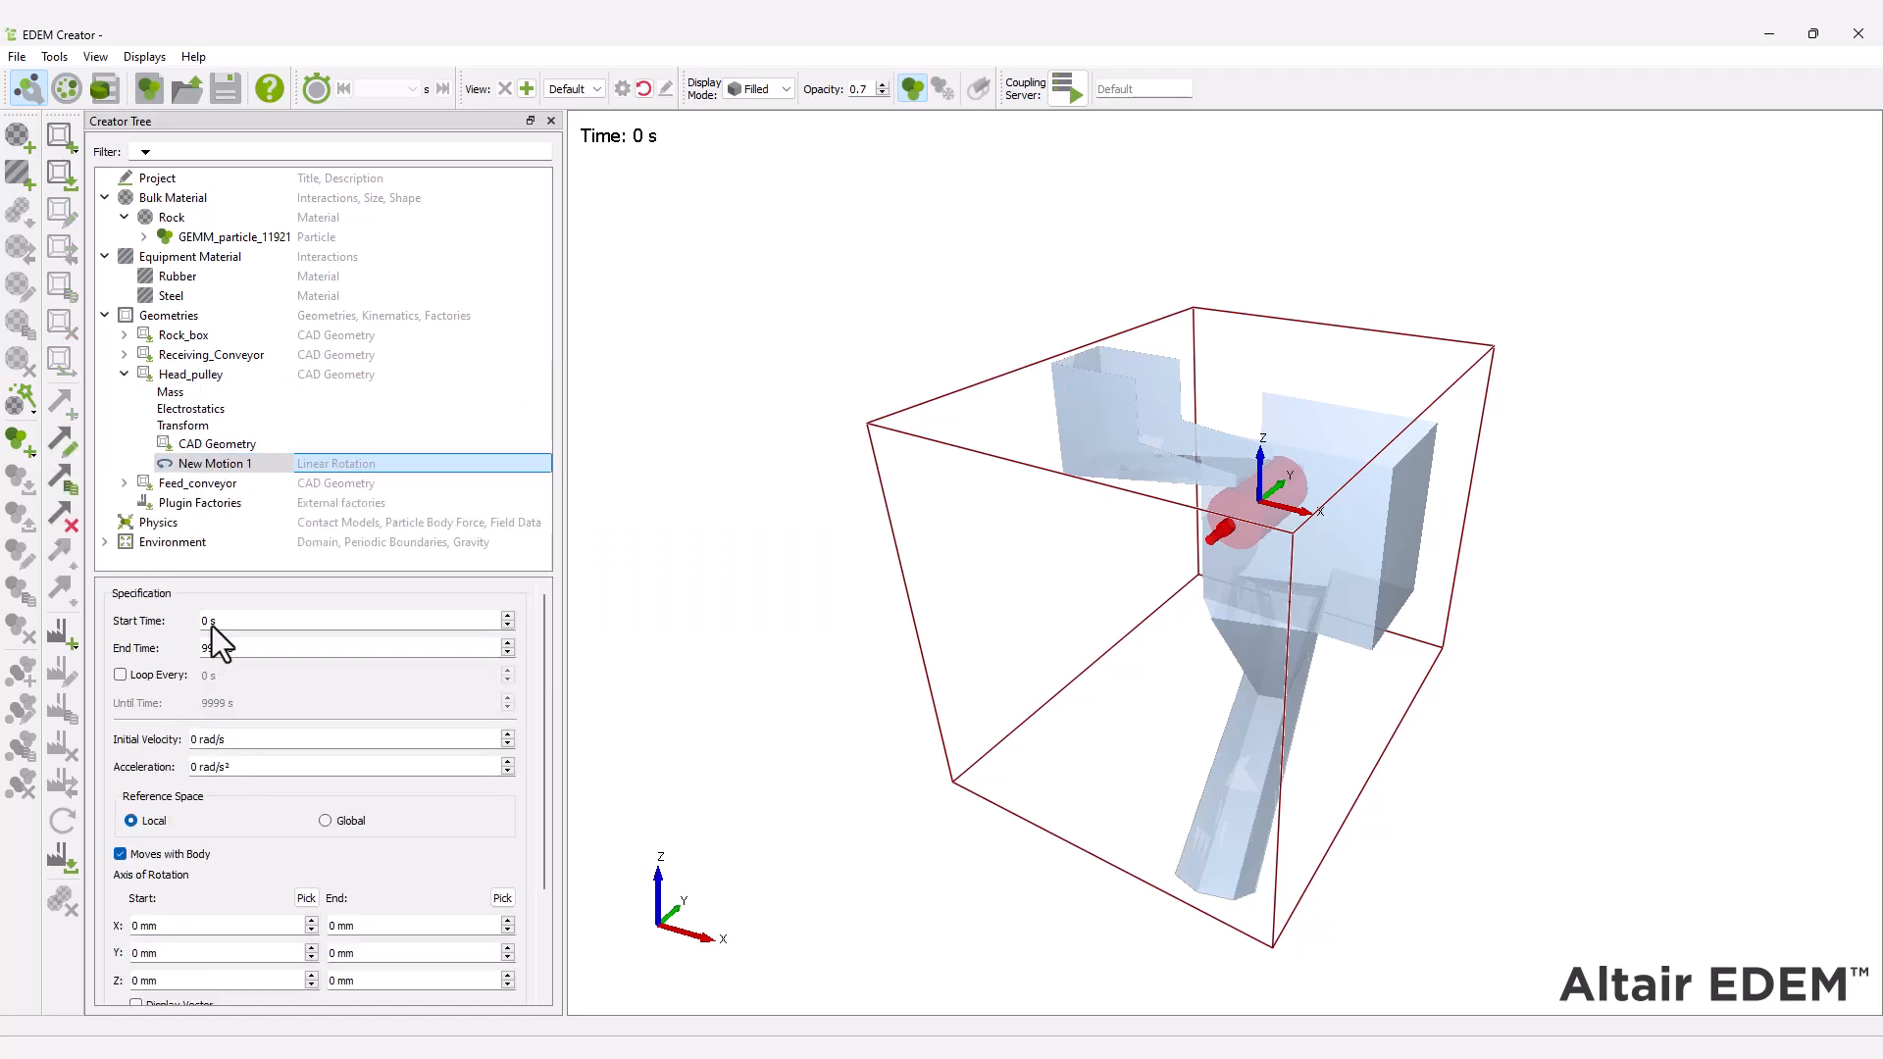
{"action": "type", "text": "7.08"}
Set the head pulley motion's axis of rotation to start at Y -1585 mm and end at Y 1585 mm.
{"action": "scroll", "coordinate": [212, 626], "scroll_direction": "down", "scroll_amount": 1}
{"action": "left_click_drag", "start_coordinate": [142, 893], "coordinate": [124, 893]}
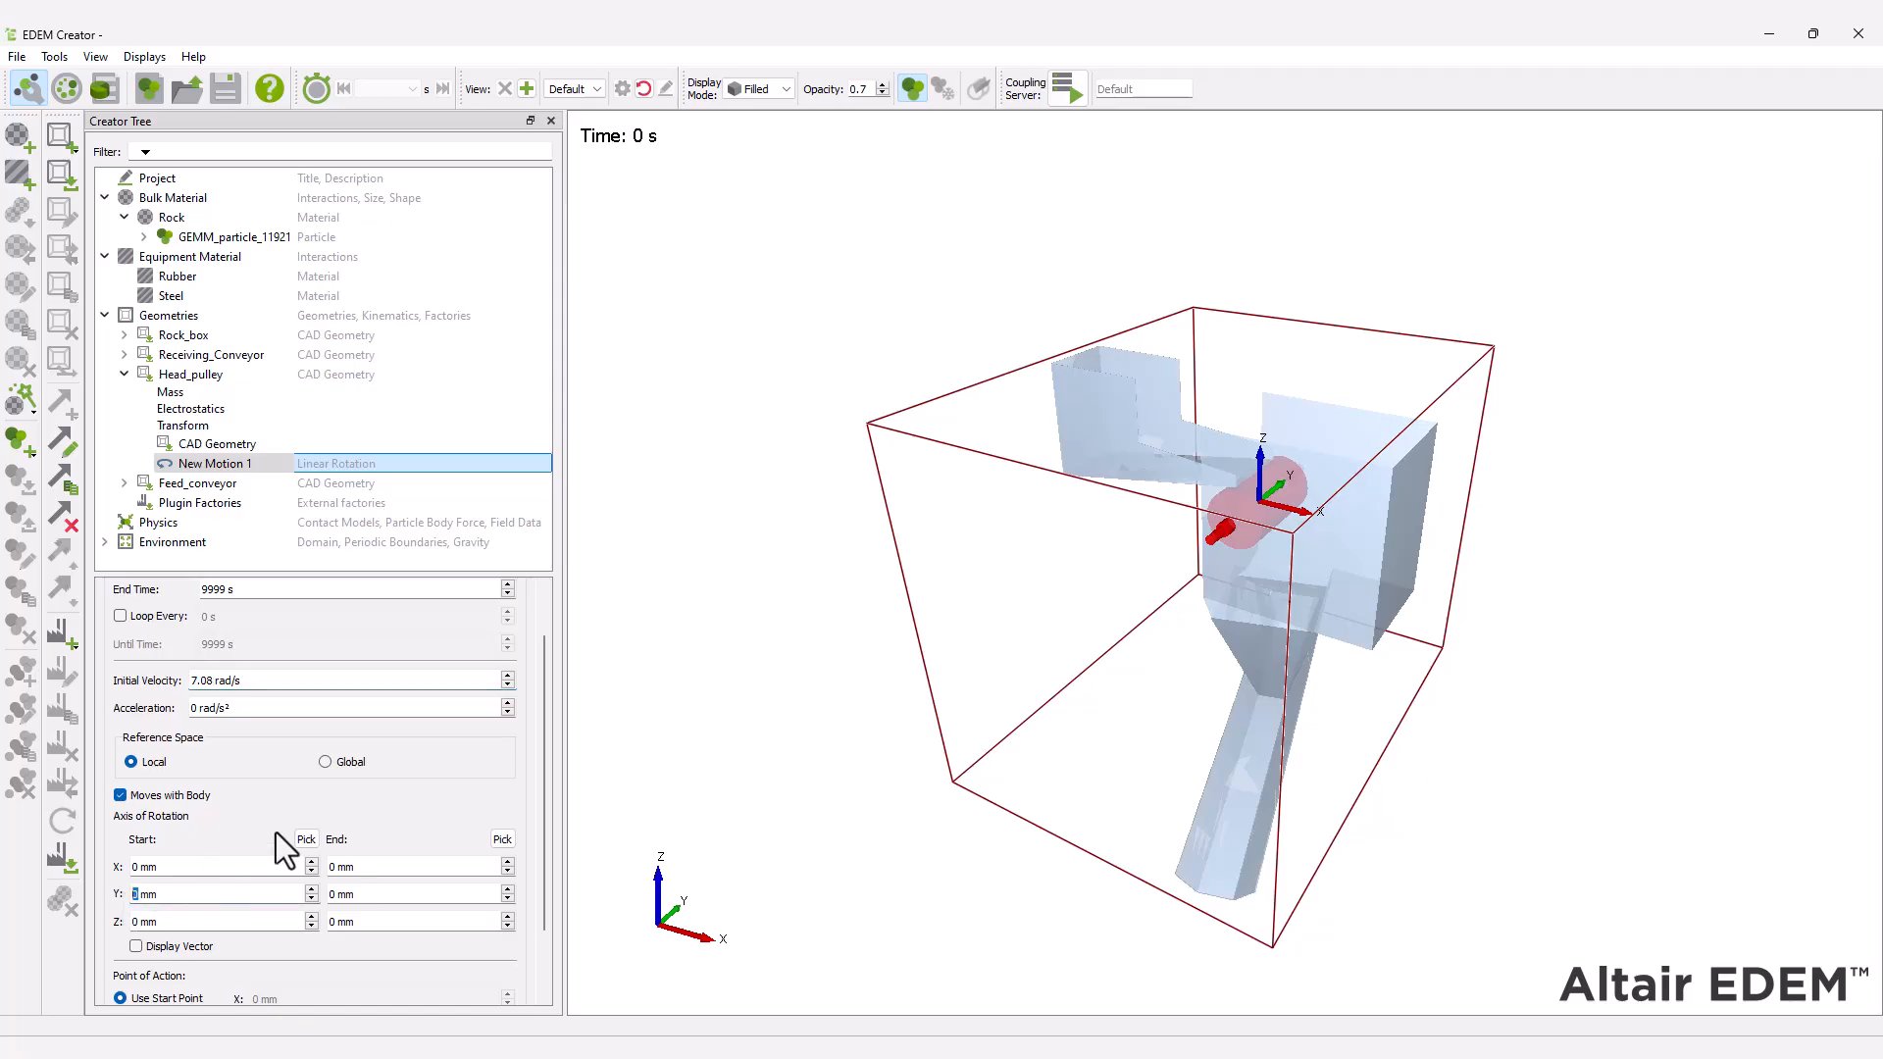
{"action": "type", "text": "-1585"}
{"action": "double_click", "coordinate": [336, 893]}
{"action": "type", "text": "1585"}
{"action": "scroll", "coordinate": [543, 675], "scroll_direction": "down", "scroll_amount": 2}
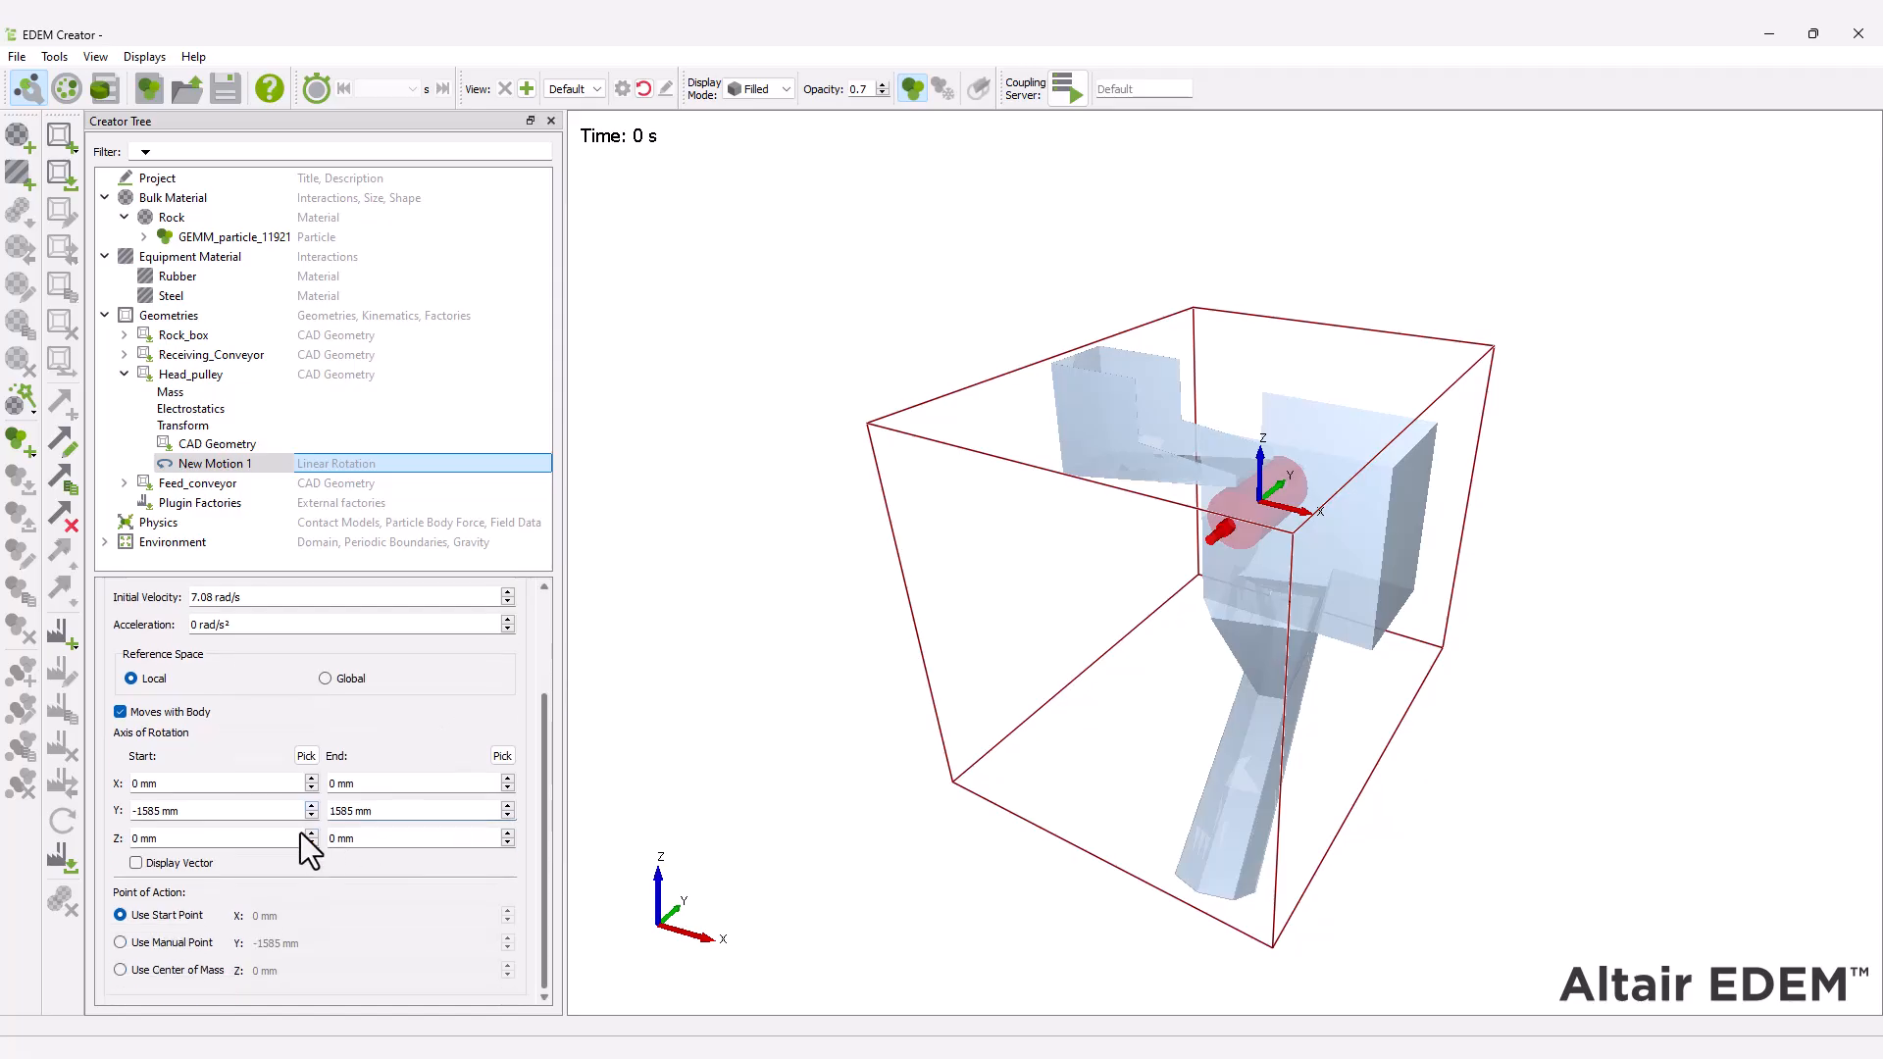
Display the head pulley motion's vector and add a conveyor translation to Receiving_Conveyor.
{"action": "left_click", "coordinate": [136, 863]}
{"action": "right_click", "coordinate": [203, 351]}
{"action": "key", "text": "Down"}
{"action": "key", "text": "Down"}
{"action": "key", "text": "Down"}
{"action": "key", "text": "Down"}
{"action": "key", "text": "Down"}
{"action": "key", "text": "Down"}
{"action": "key", "text": "Down"}
{"action": "key", "text": "Down"}
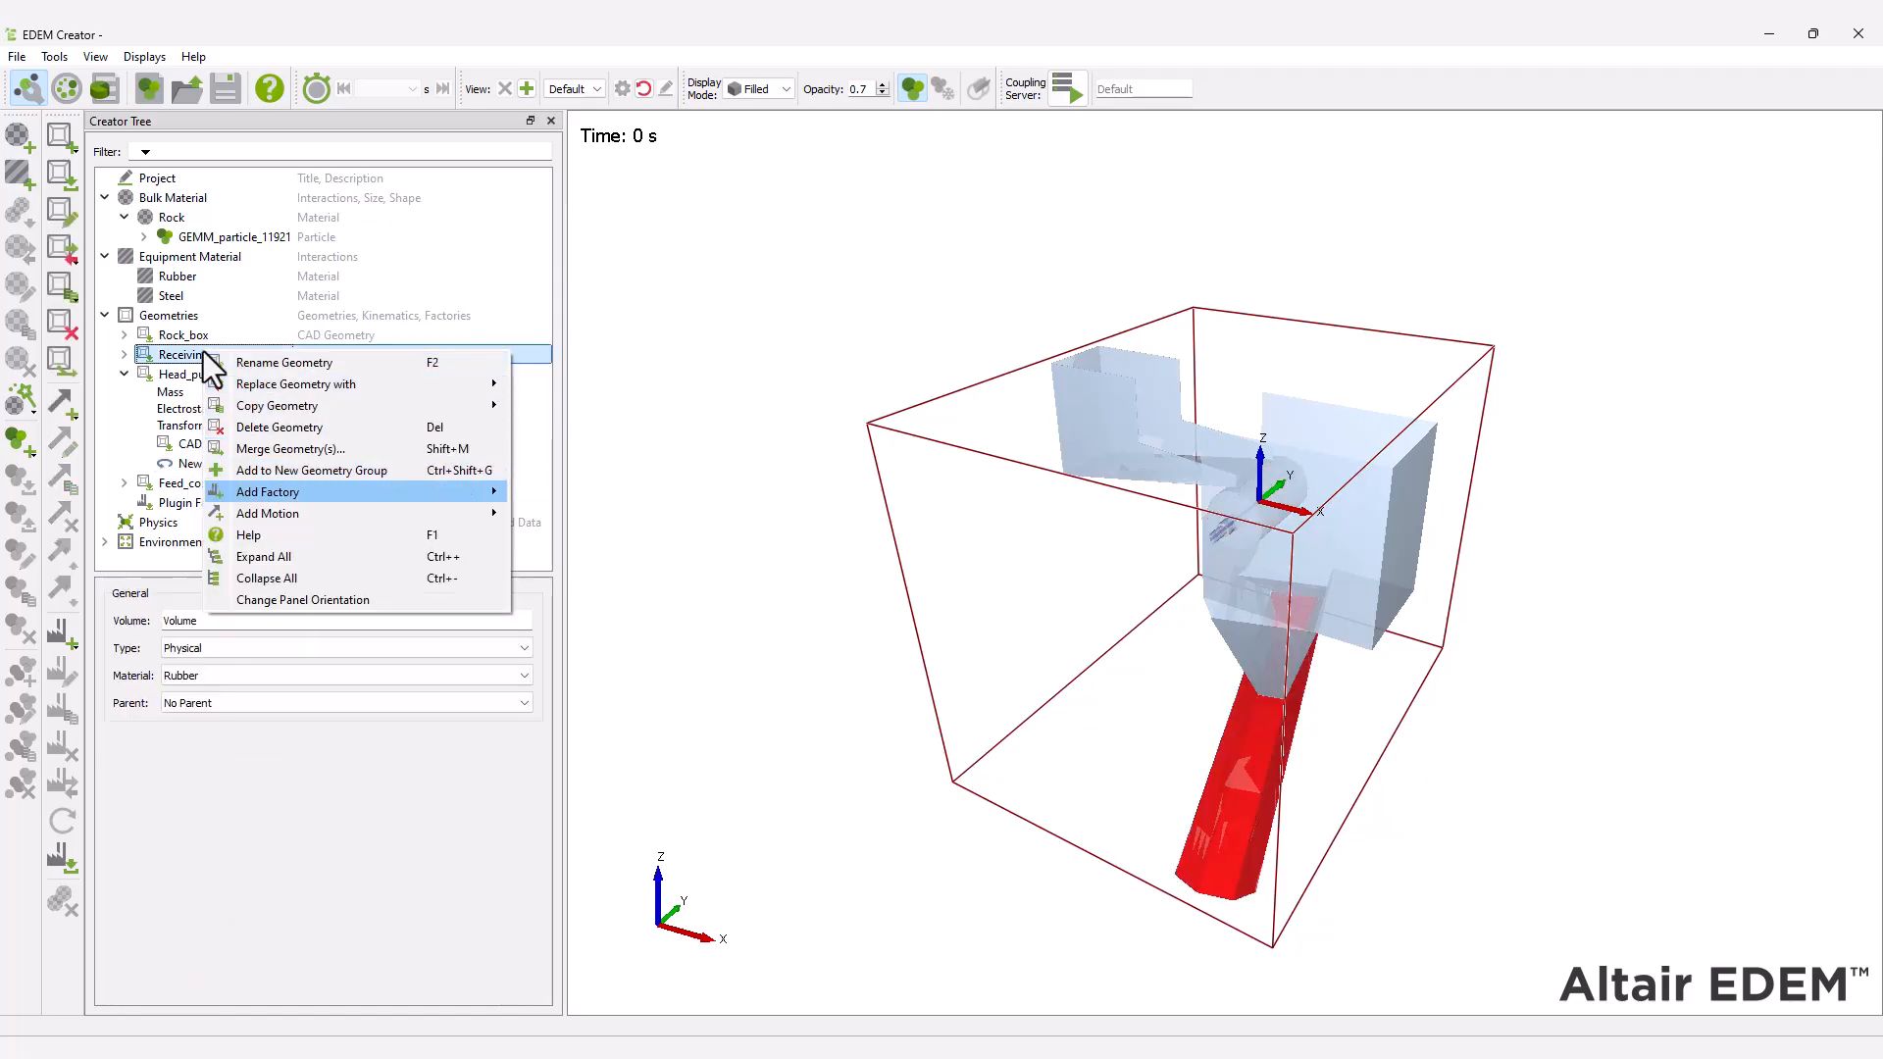
{"action": "key", "text": "Right"}
{"action": "key", "text": "Down"}
{"action": "key", "text": "Down"}
{"action": "key", "text": "Down"}
{"action": "key", "text": "Down"}
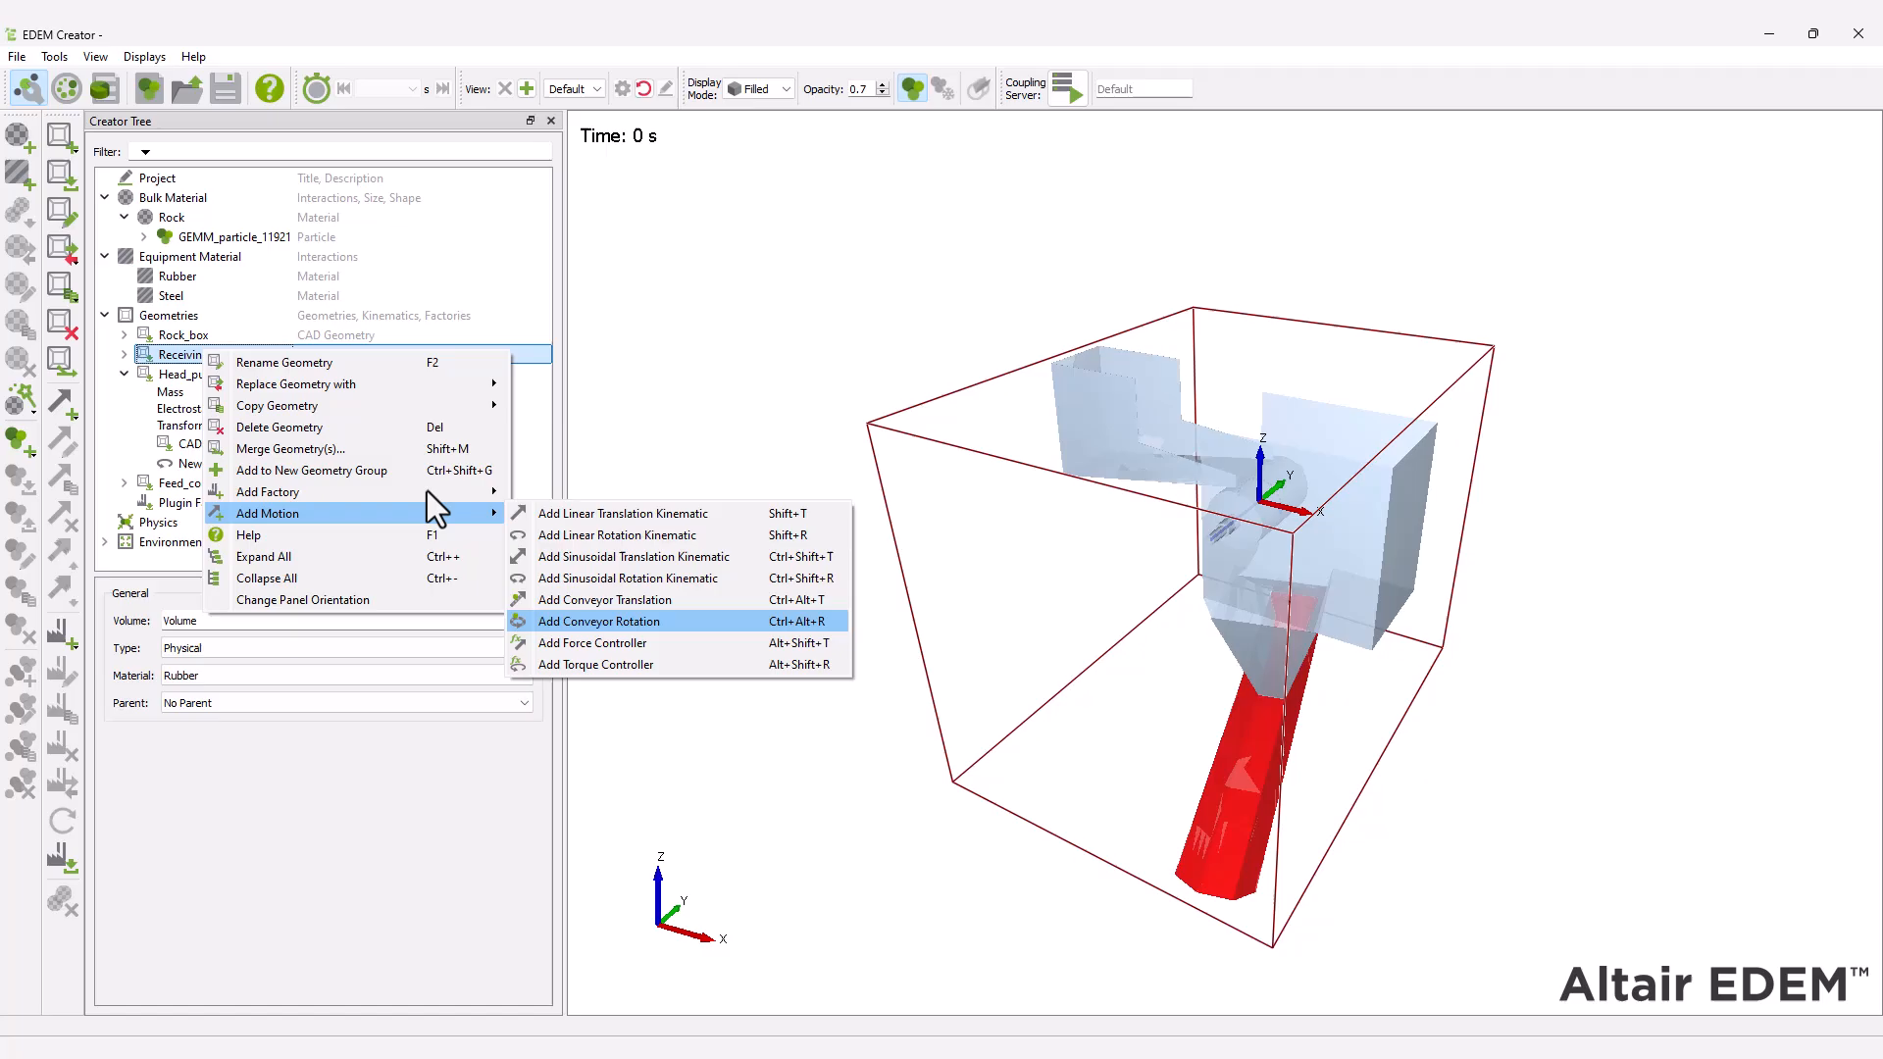
{"action": "left_click", "coordinate": [618, 610]}
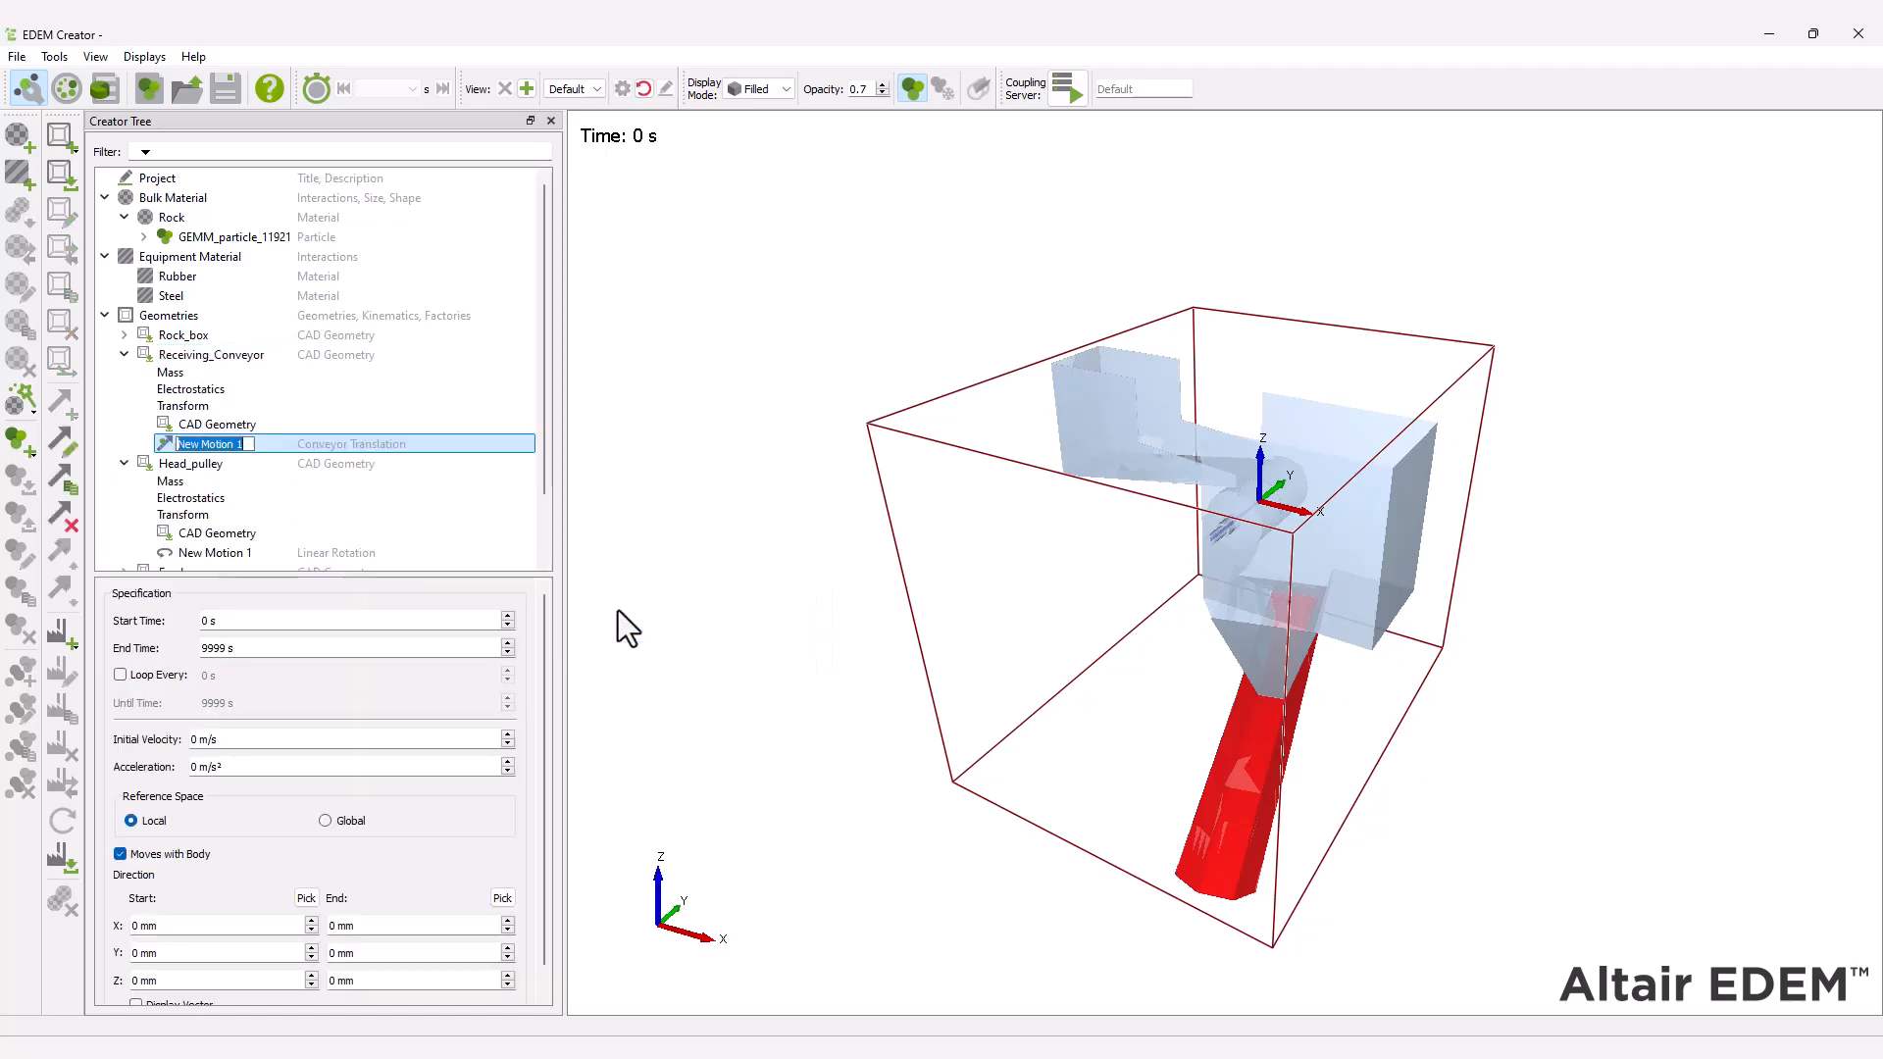
Set the receiving conveyor motion to run from 4 s to 7.54 s with an acceleration of 1 m/s².
{"action": "left_click", "coordinate": [233, 624]}
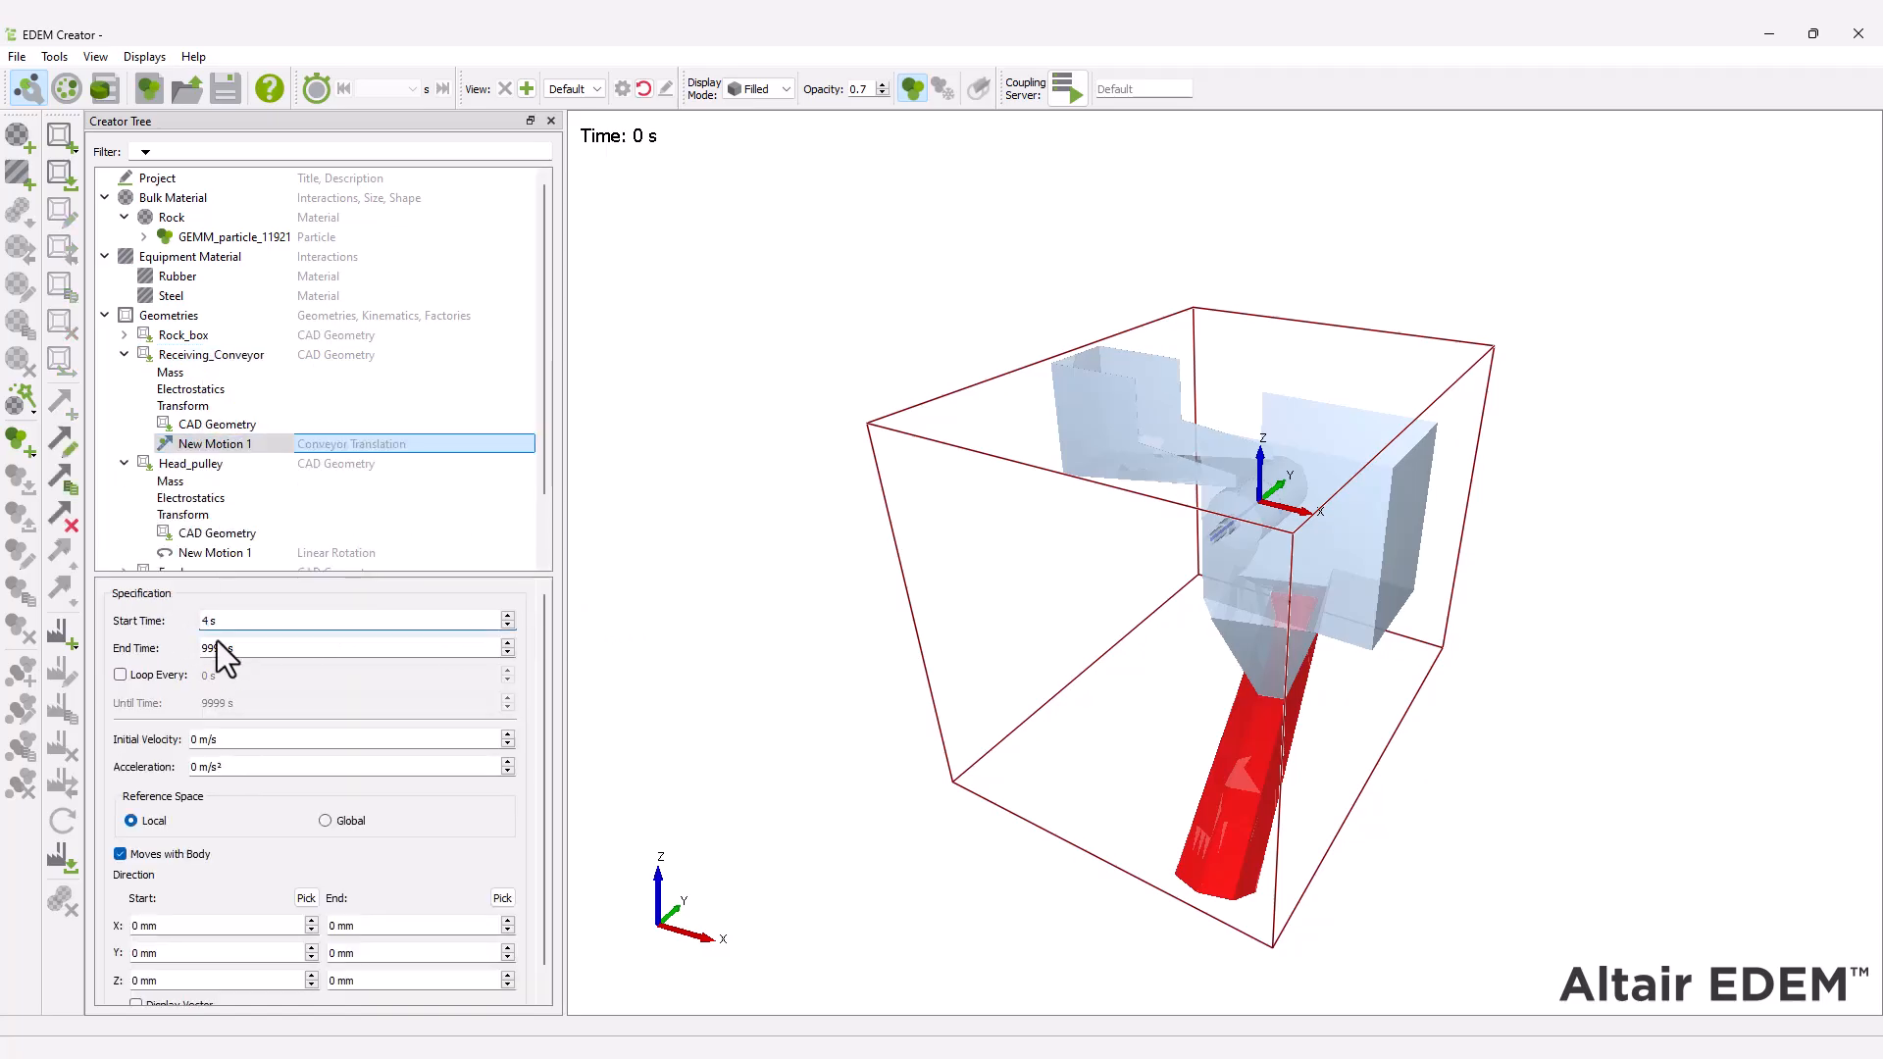
{"action": "type", "text": "7.54"}
{"action": "left_click", "coordinate": [201, 769]}
Switch to the mesh display mode and pick the motion's direction start at the receiving conveyor's lower end (1556.983, -3942.04, -4463.578 mm).
{"action": "left_click", "coordinate": [769, 86]}
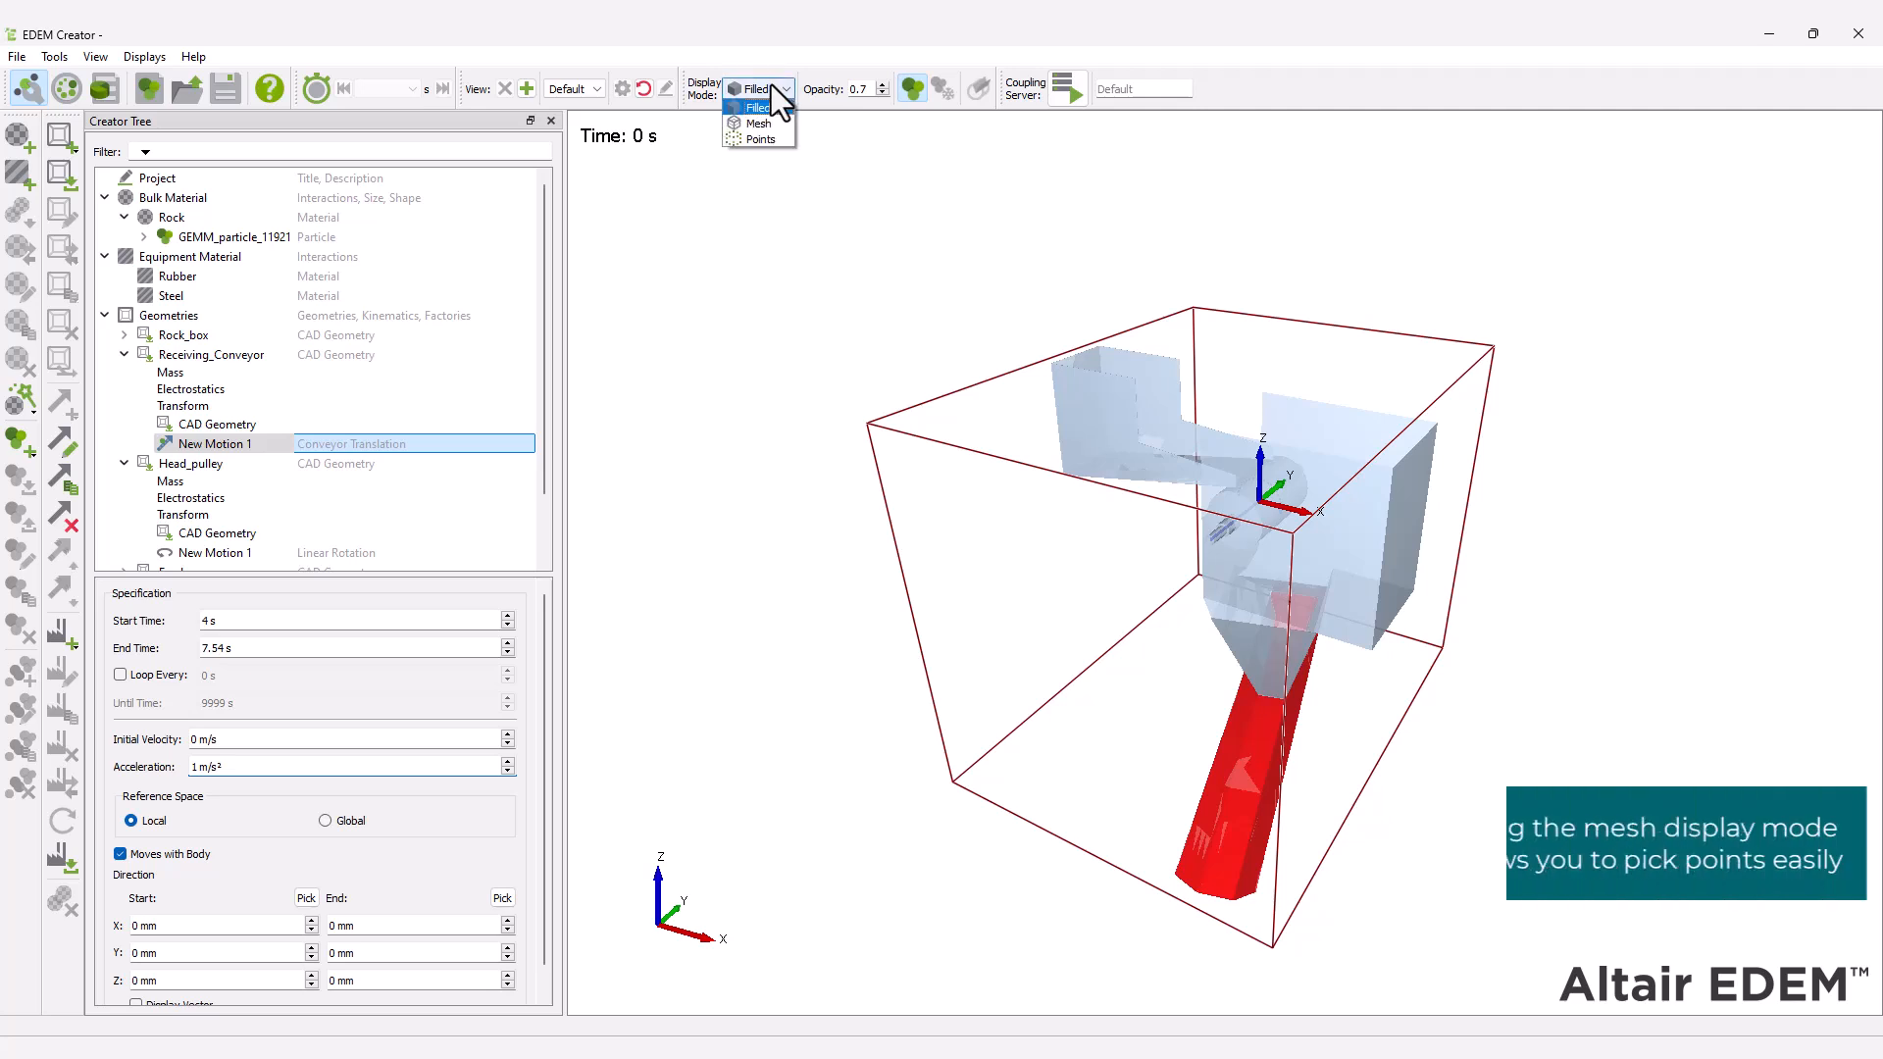
{"action": "left_click", "coordinate": [773, 125]}
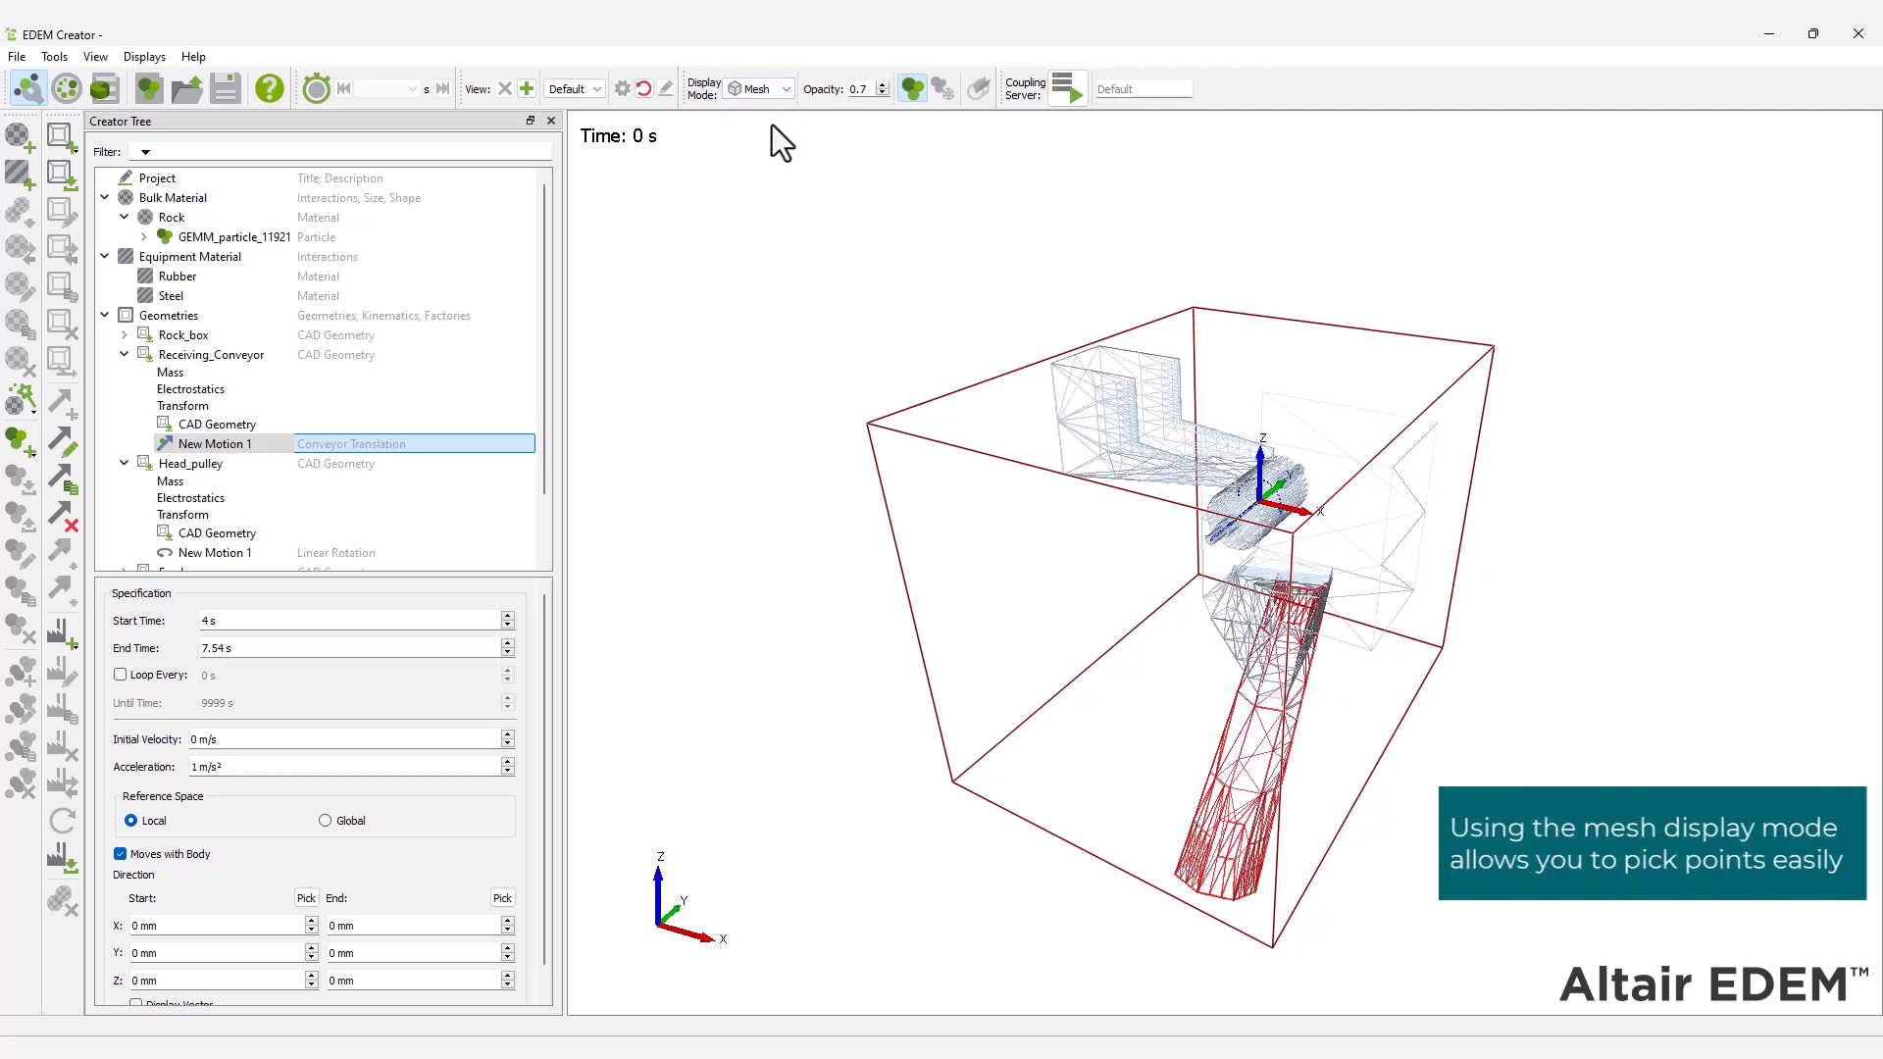
{"action": "scroll", "coordinate": [544, 639], "scroll_direction": "down", "scroll_amount": 1}
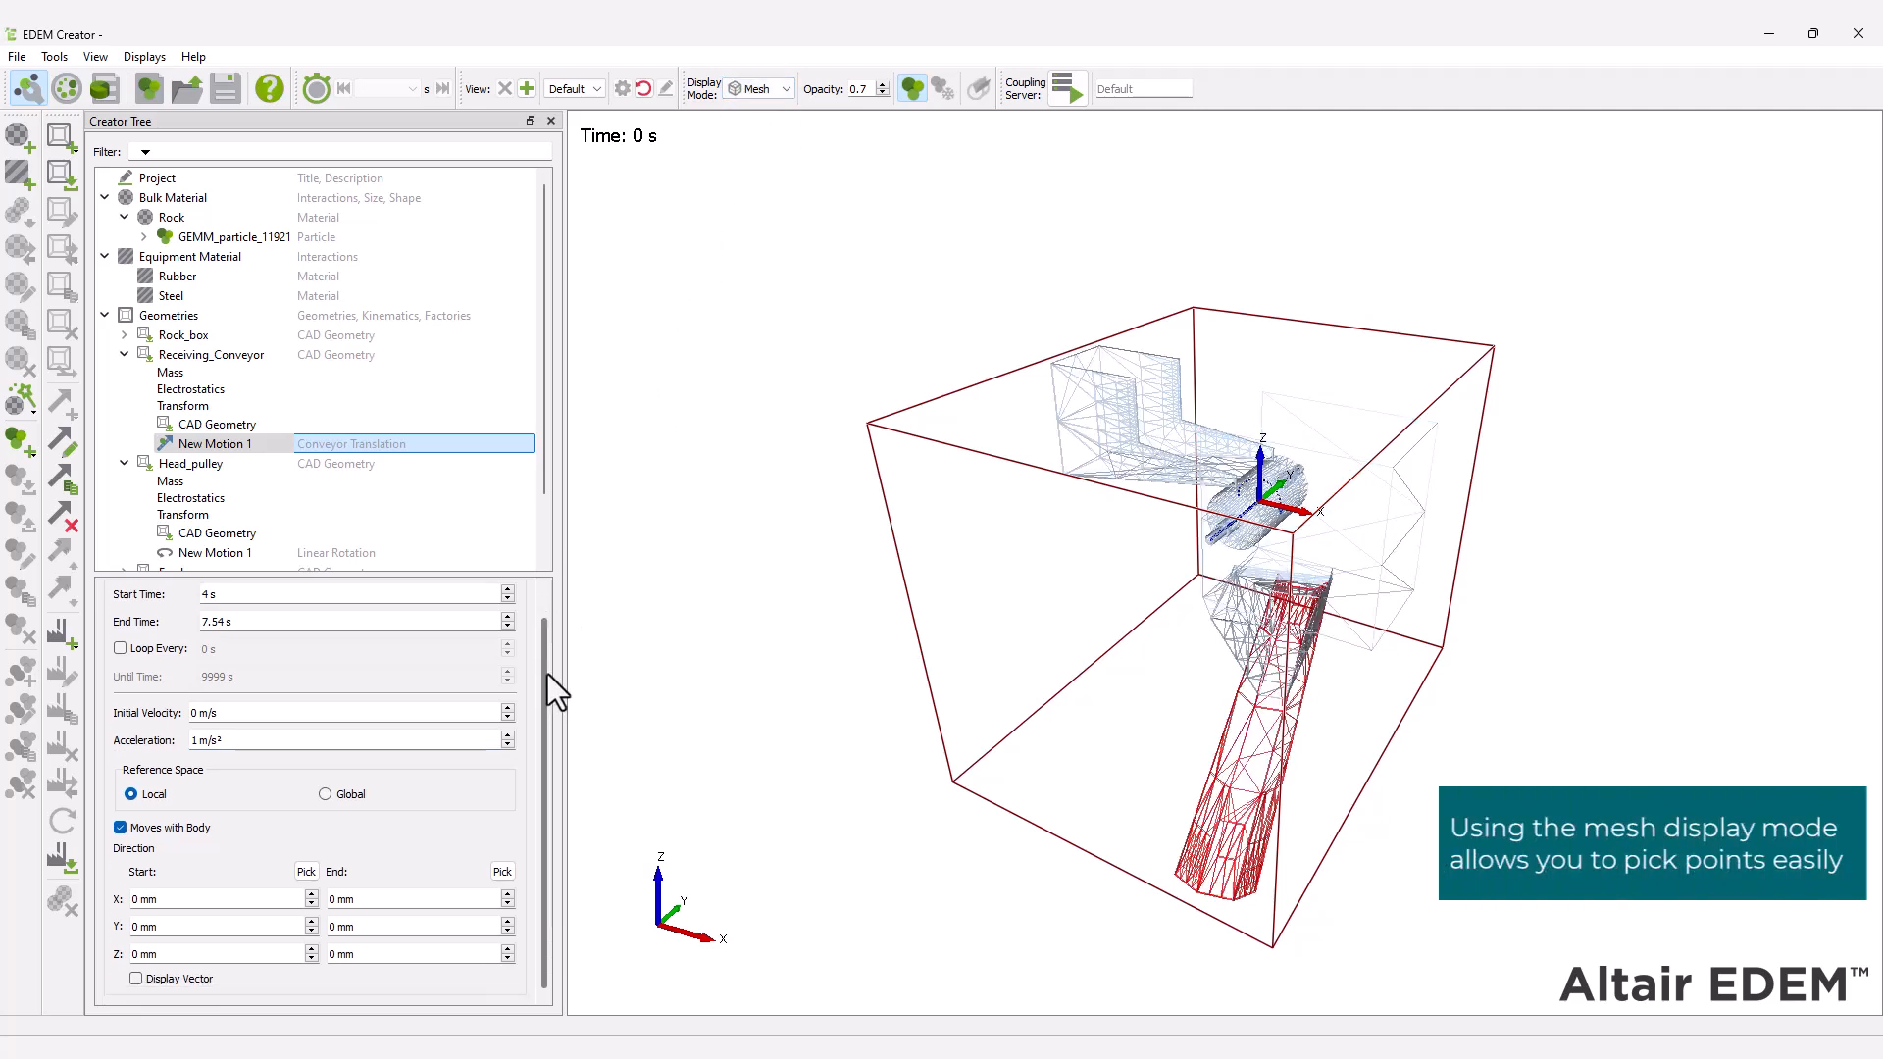
{"action": "left_click", "coordinate": [305, 872]}
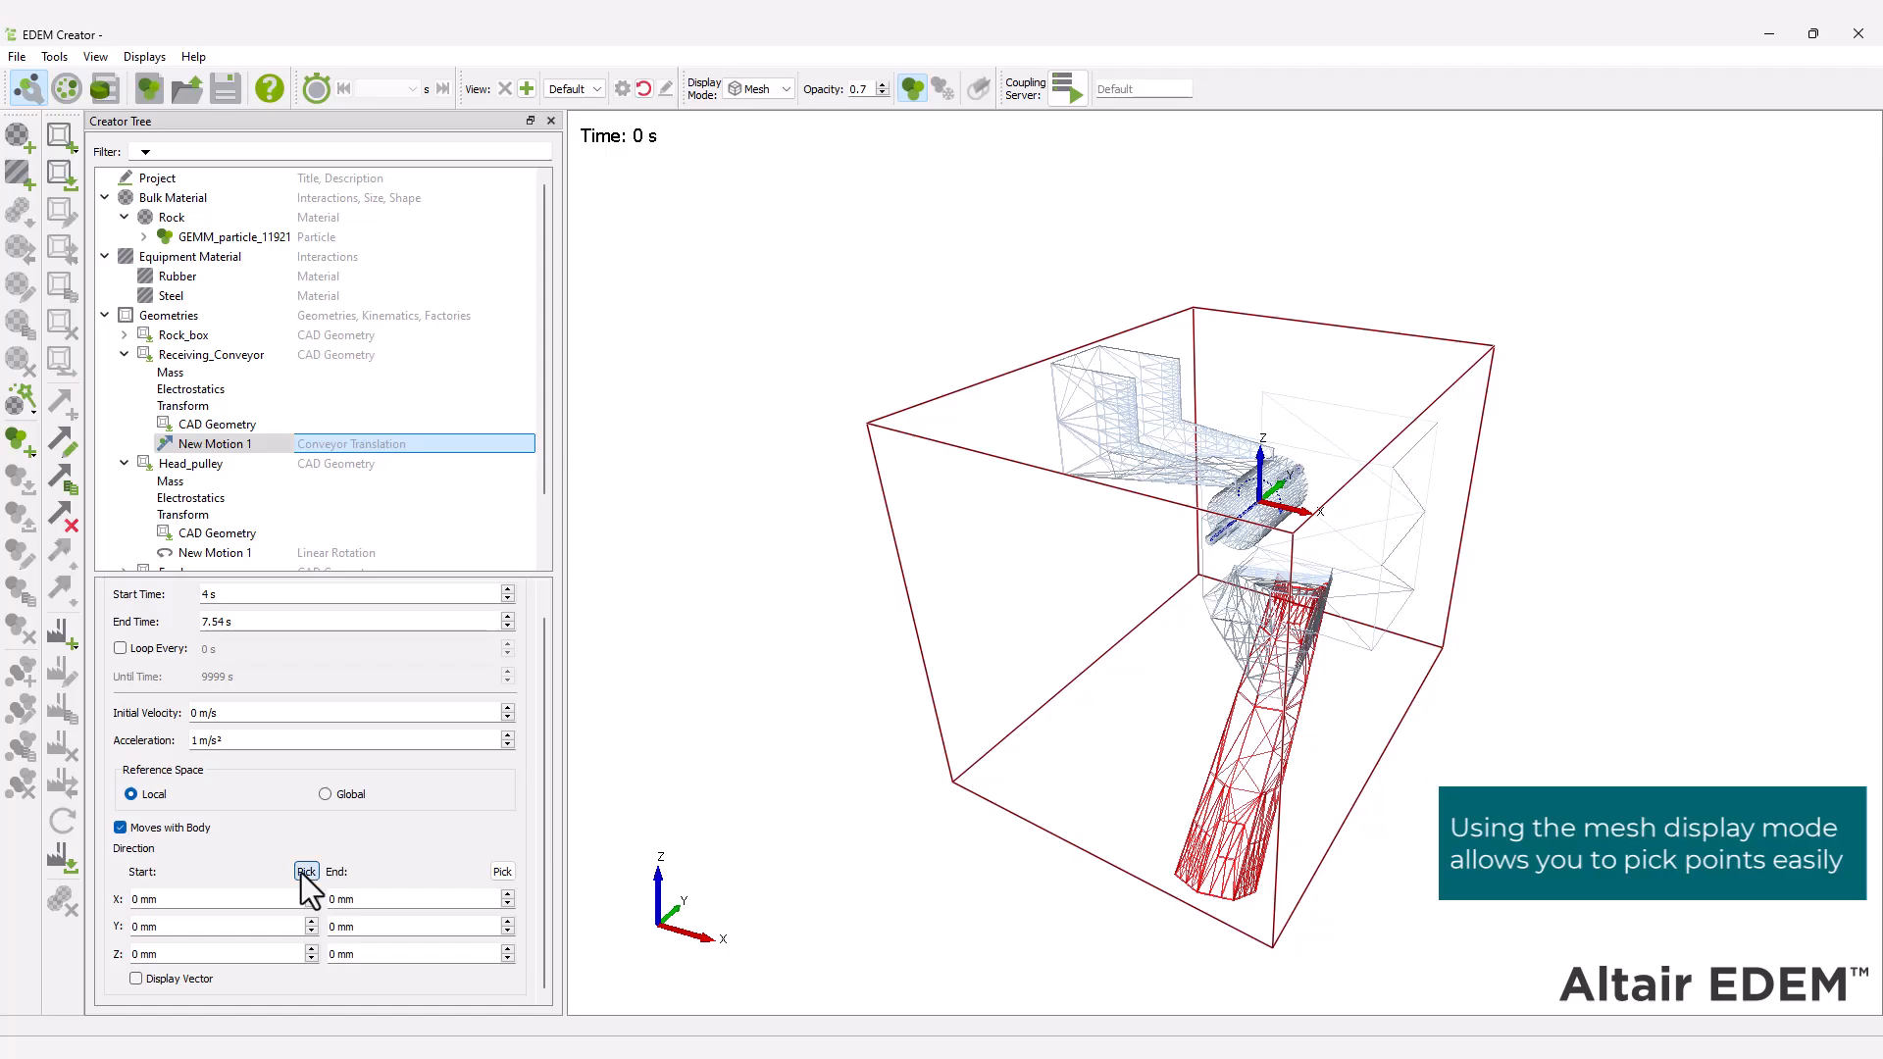
{"action": "left_click", "coordinate": [1216, 898]}
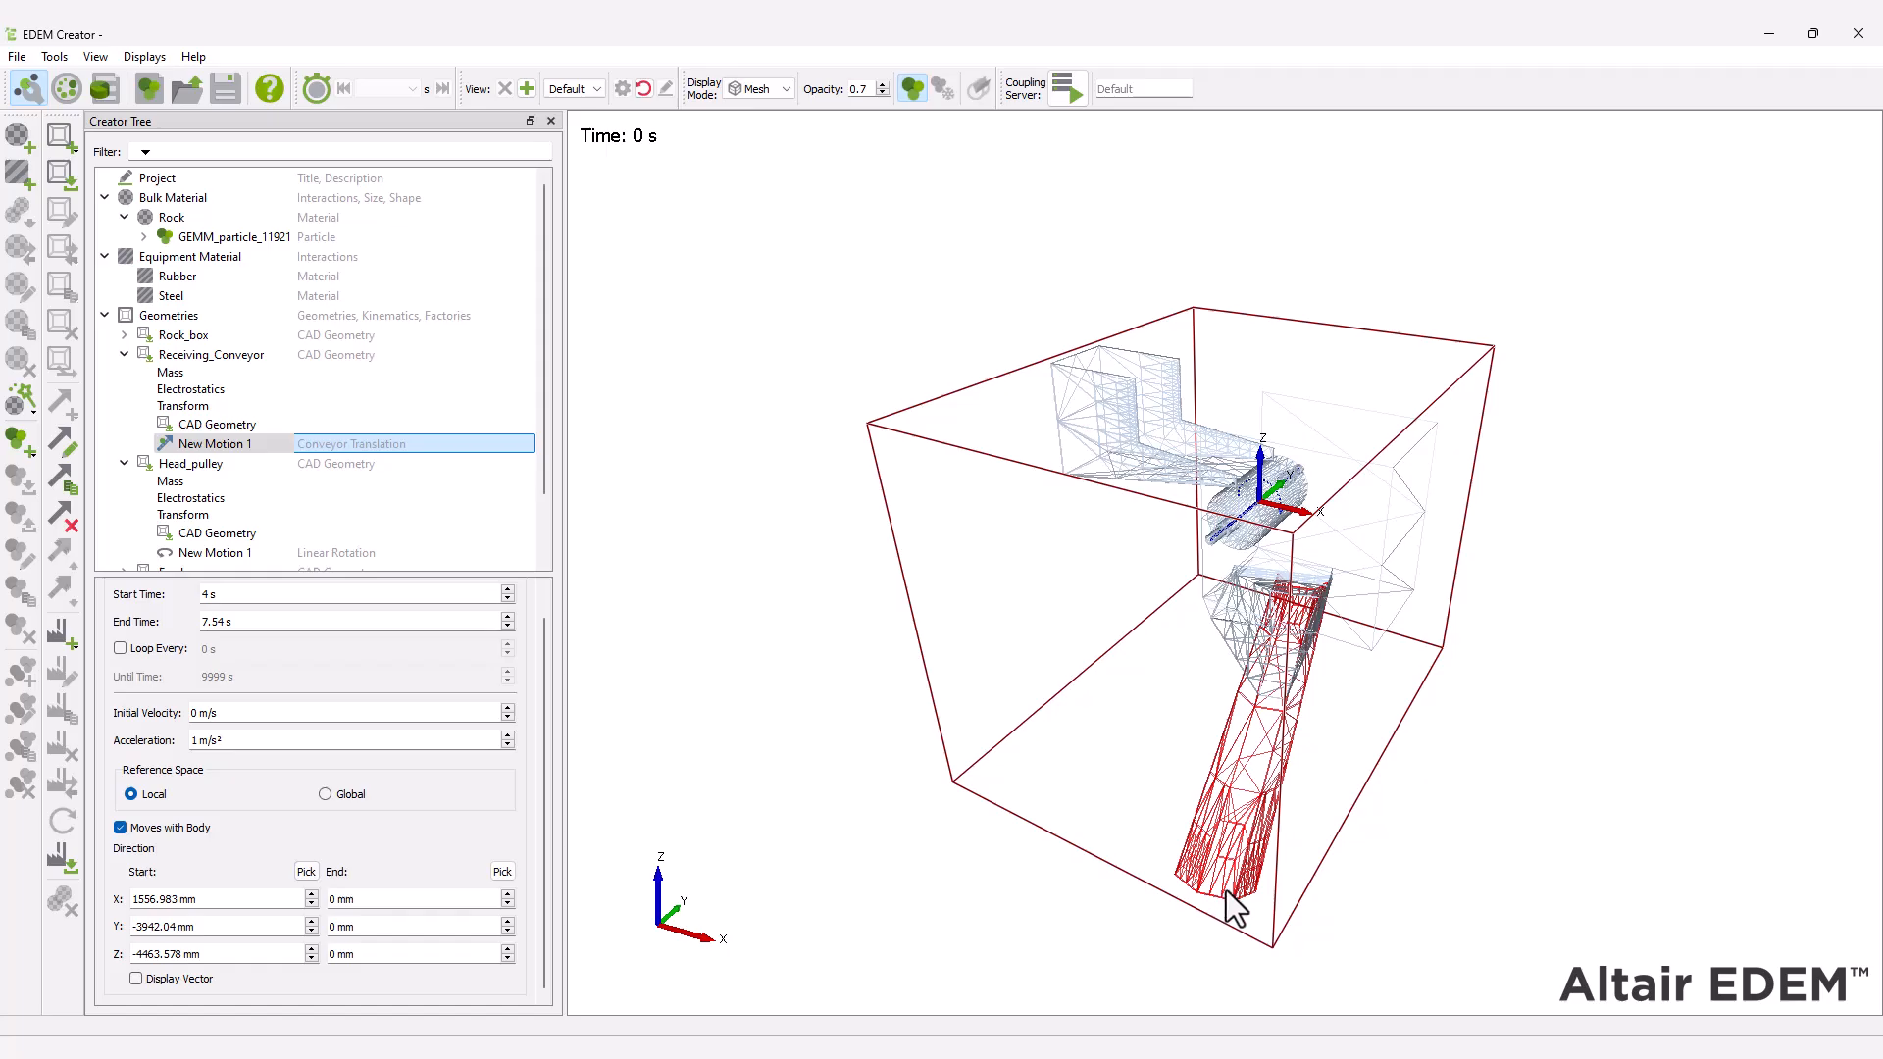
Pick the direction's end point at the receiving conveyor's opposite end (-615.053, 3737.208, -3905.526 mm) and display the vector.
{"action": "left_click_drag", "start_coordinate": [1474, 724], "coordinate": [1584, 780]}
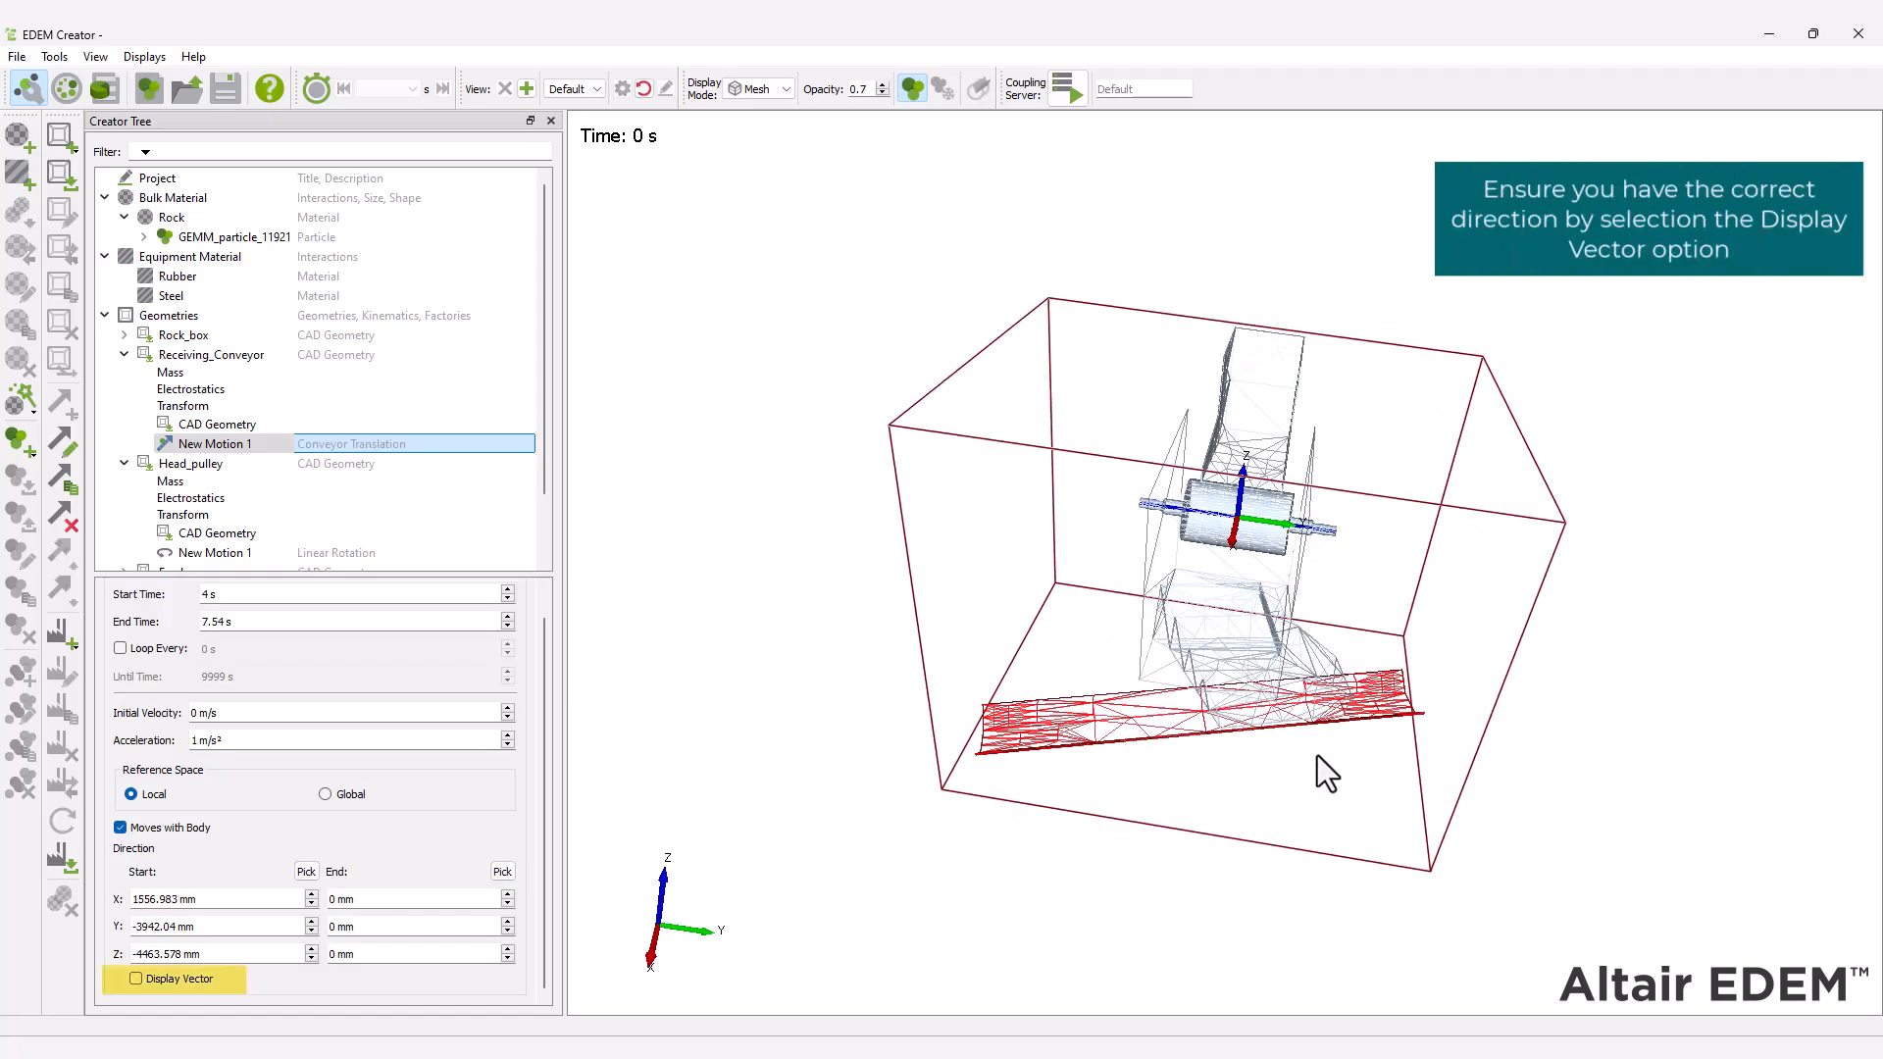
{"action": "left_click_drag", "start_coordinate": [1320, 760], "coordinate": [1156, 796]}
{"action": "scroll", "coordinate": [1432, 774], "scroll_direction": "up", "scroll_amount": 5}
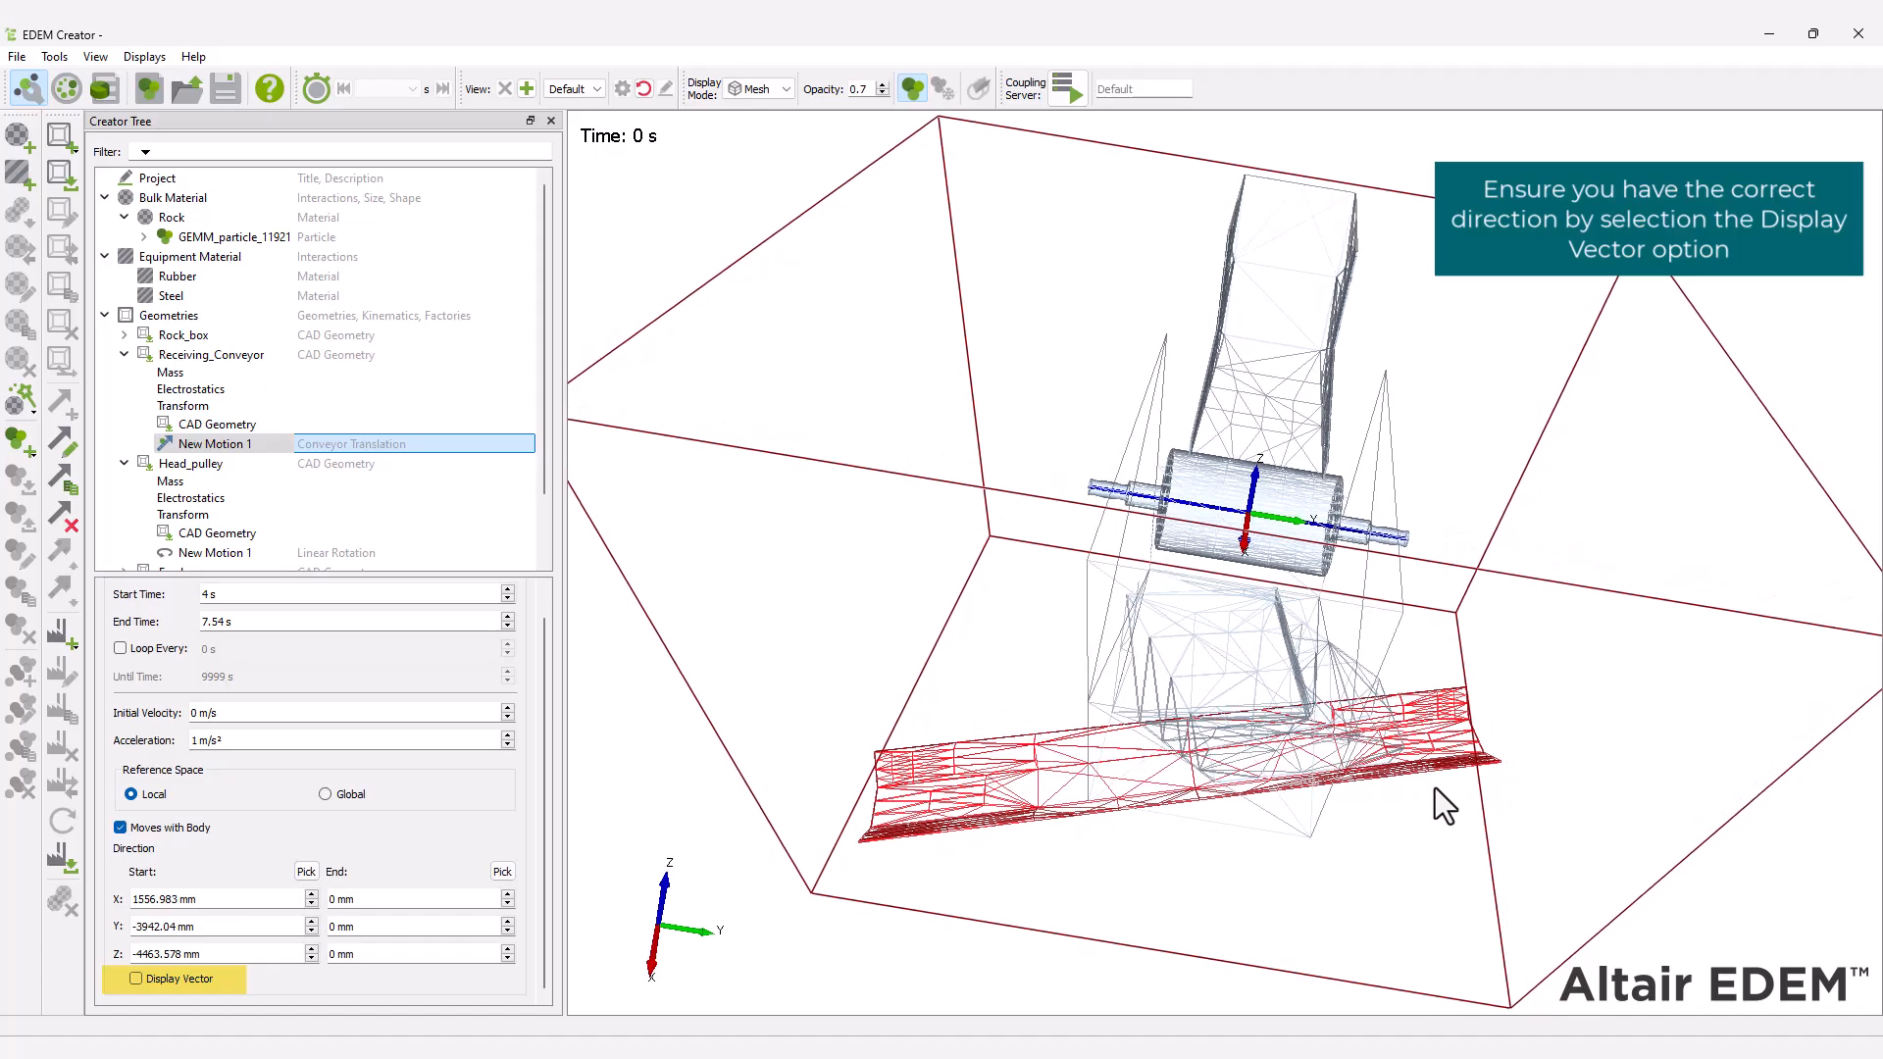
{"action": "left_click", "coordinate": [503, 871]}
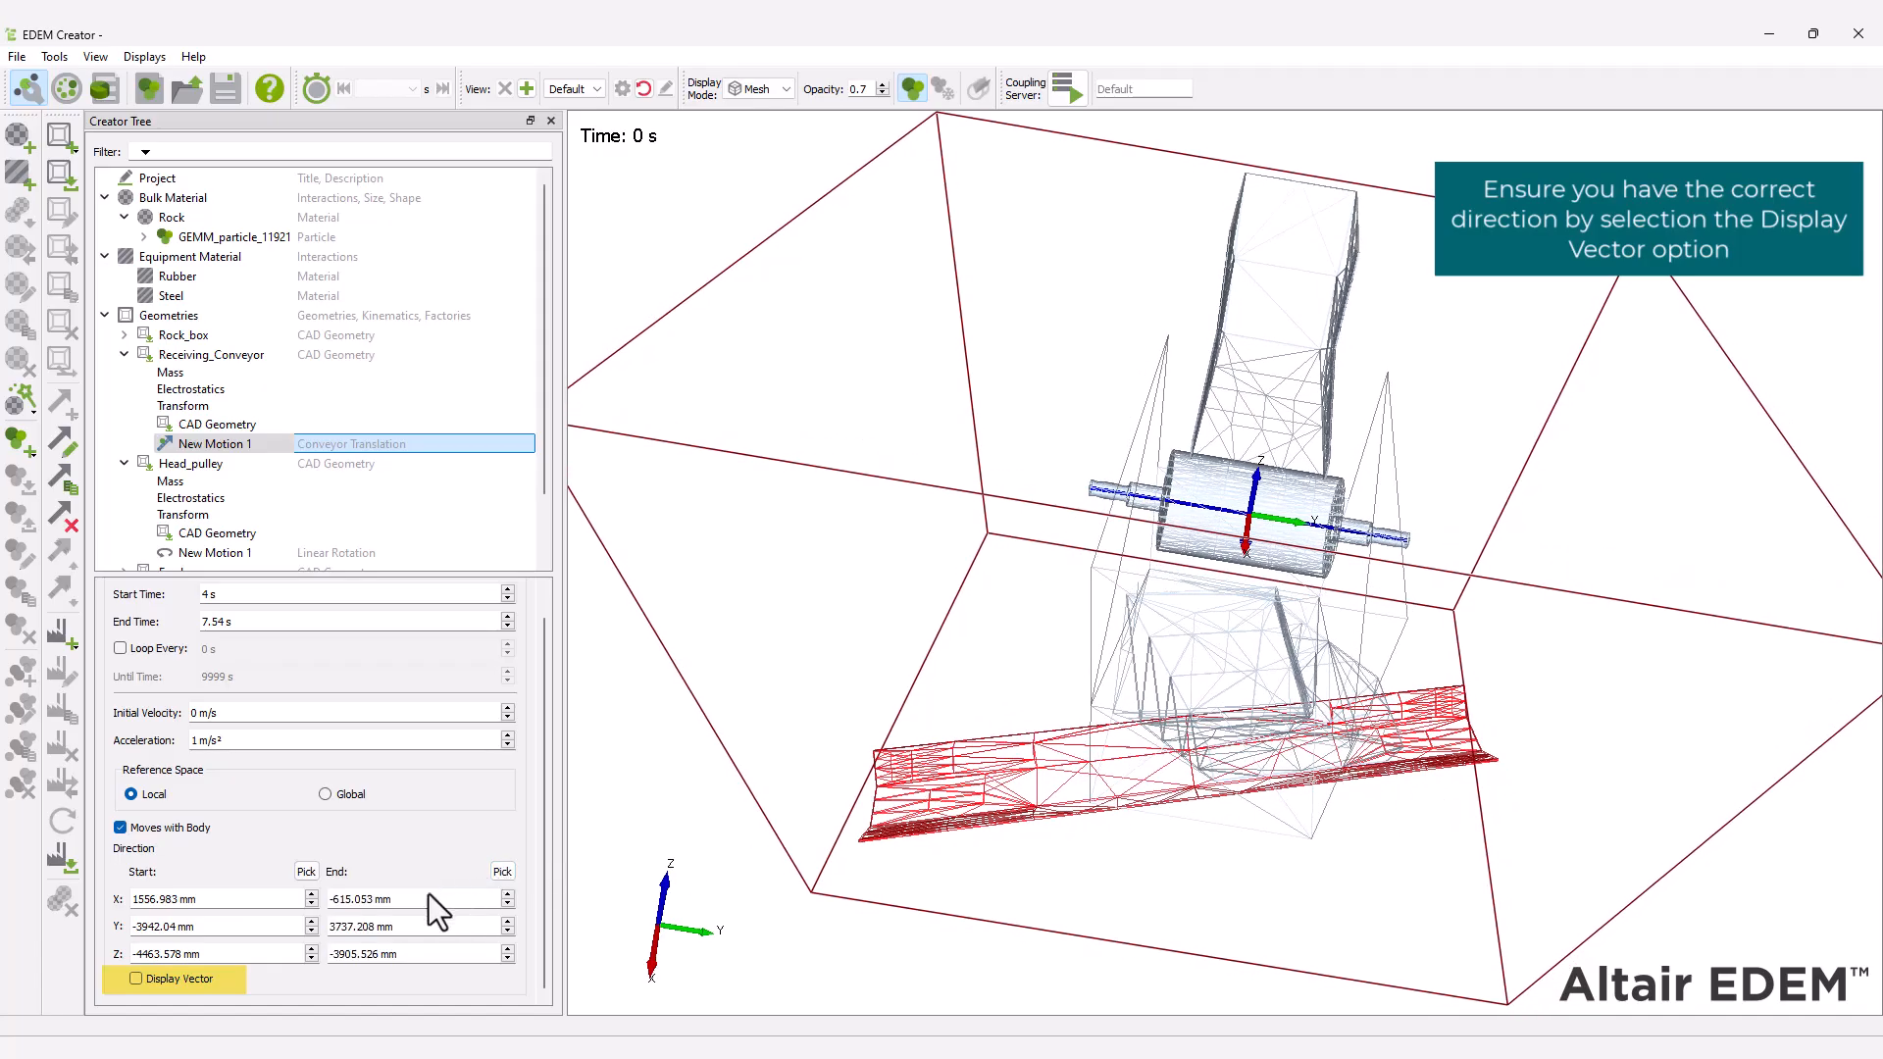
{"action": "left_click", "coordinate": [136, 979]}
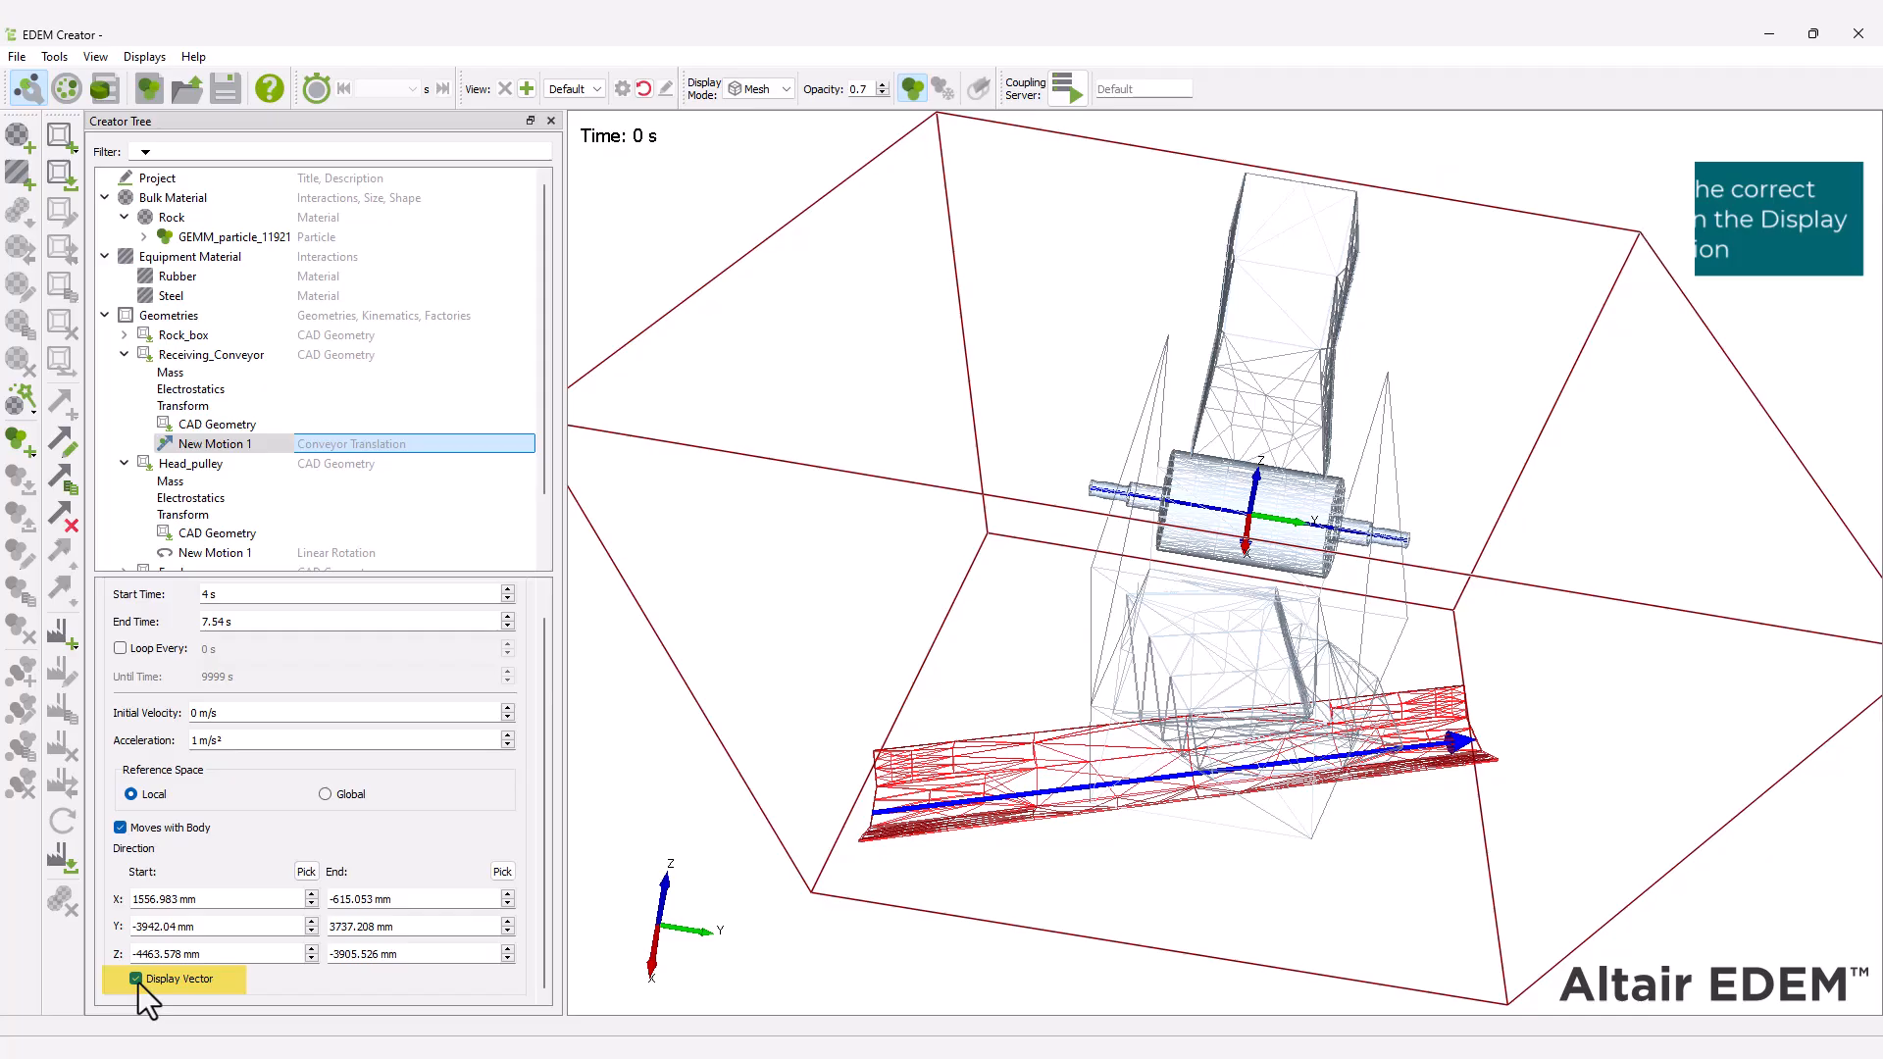
Copy the conveyor translation to the same Receiving_Conveyor with a 0 s delay.
{"action": "right_click", "coordinate": [198, 448]}
{"action": "left_click", "coordinate": [245, 476]}
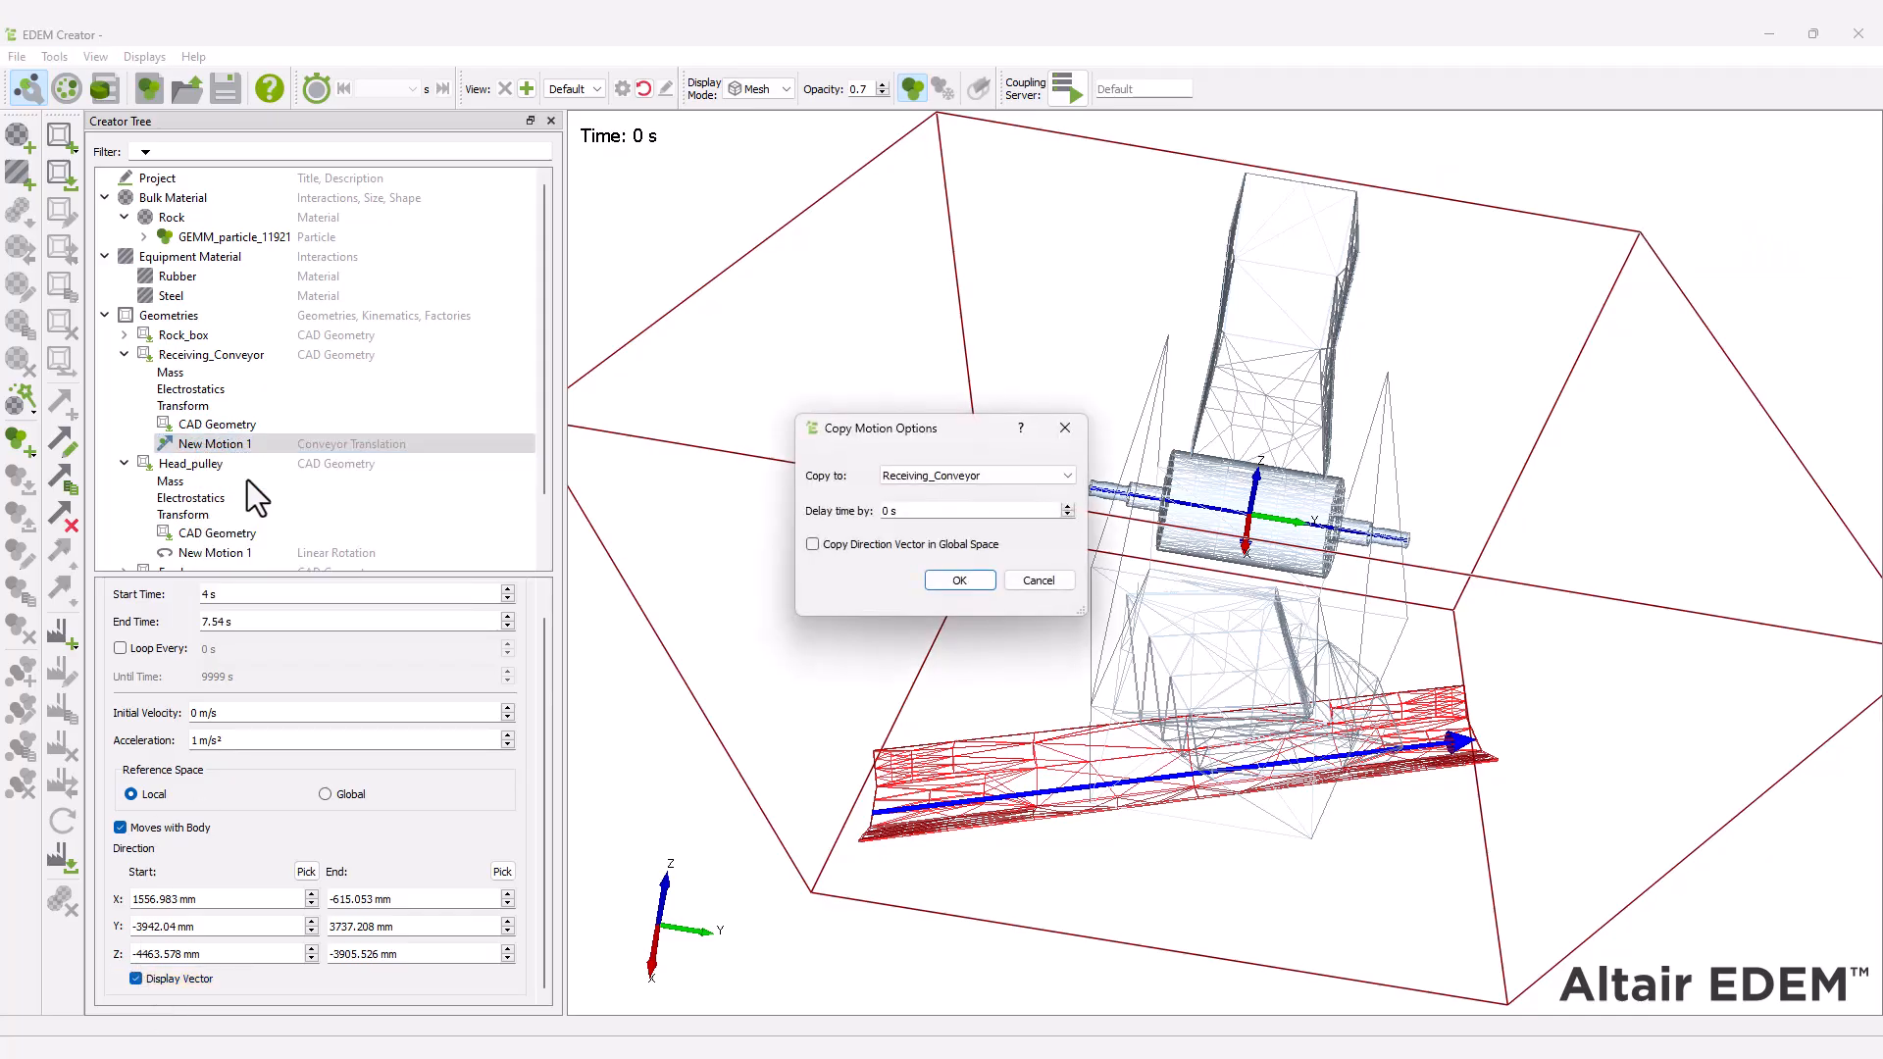
{"action": "left_click", "coordinate": [958, 580]}
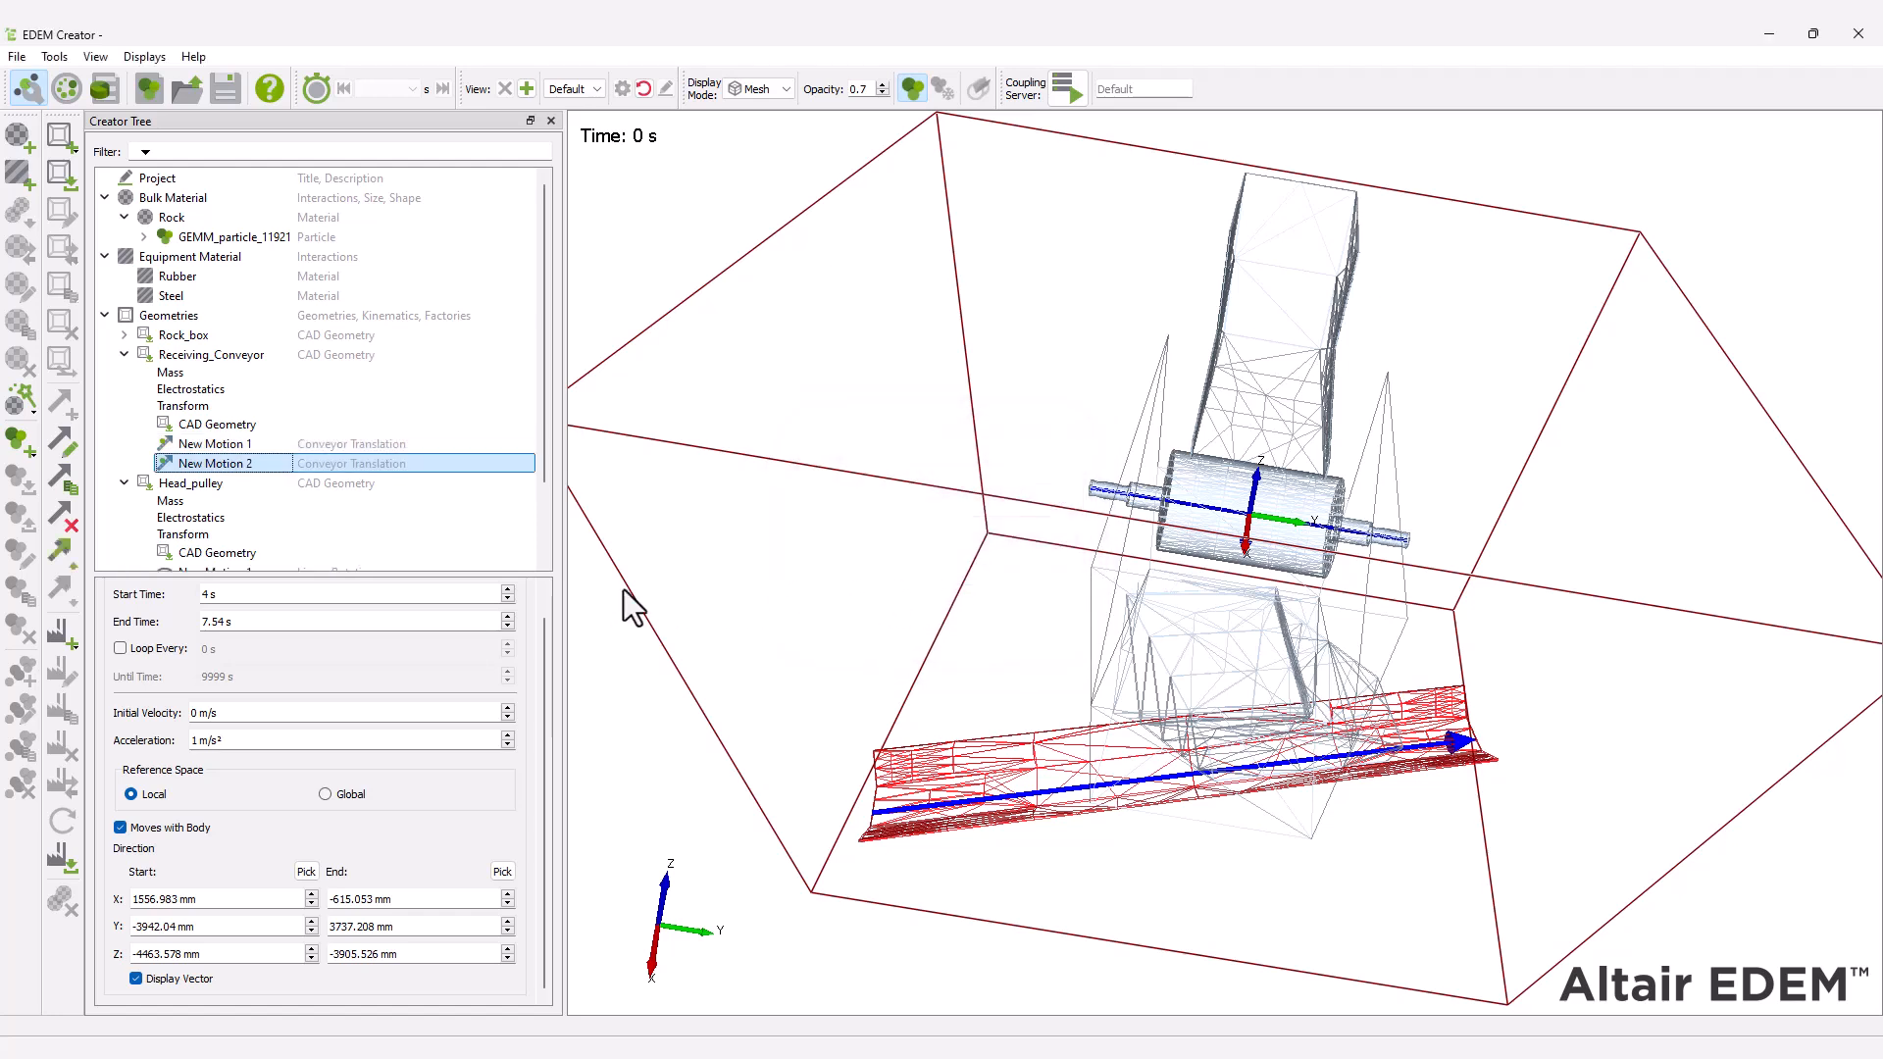
Set the copied motion to run from 7.54 s to 1000 s with an initial velocity of 3.54 m/s and zero acceleration.
{"action": "left_click_drag", "start_coordinate": [227, 598], "coordinate": [139, 589]}
{"action": "type", "text": "7.54"}
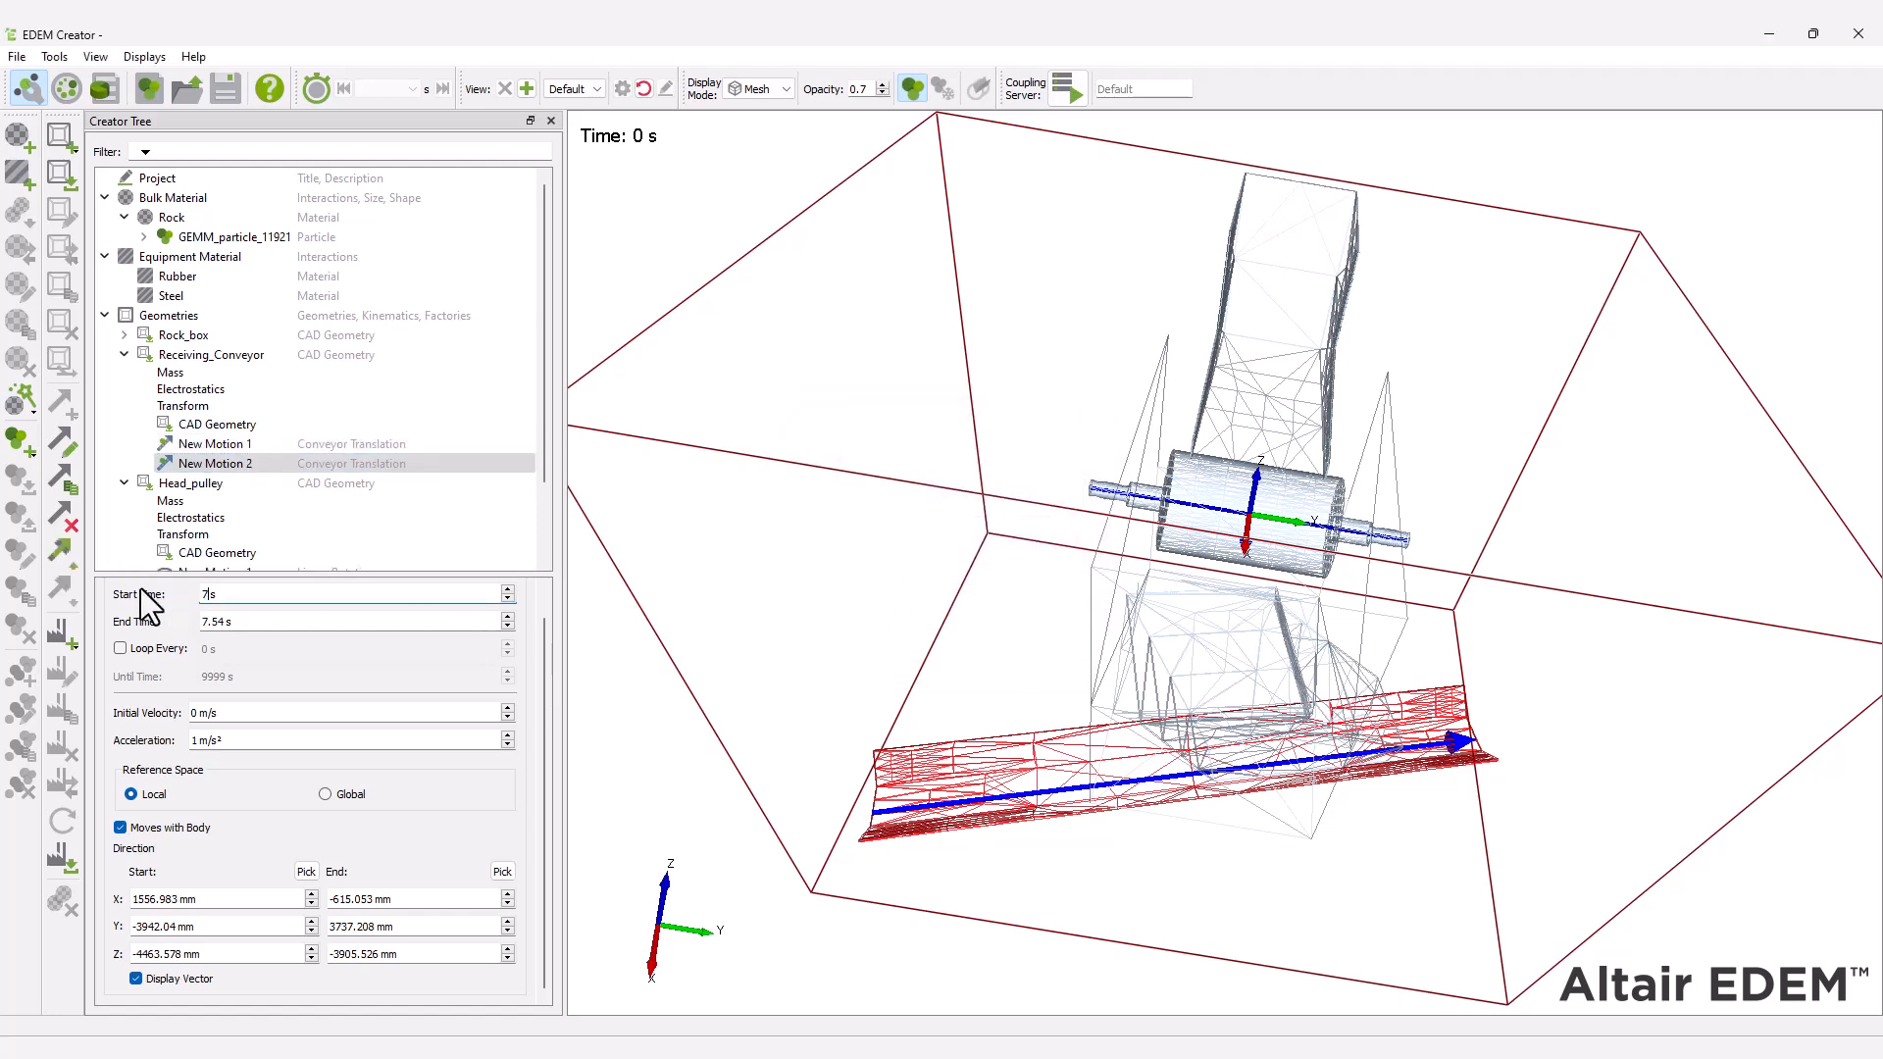
{"action": "left_click_drag", "start_coordinate": [233, 624], "coordinate": [164, 621]}
{"action": "type", "text": "1000"}
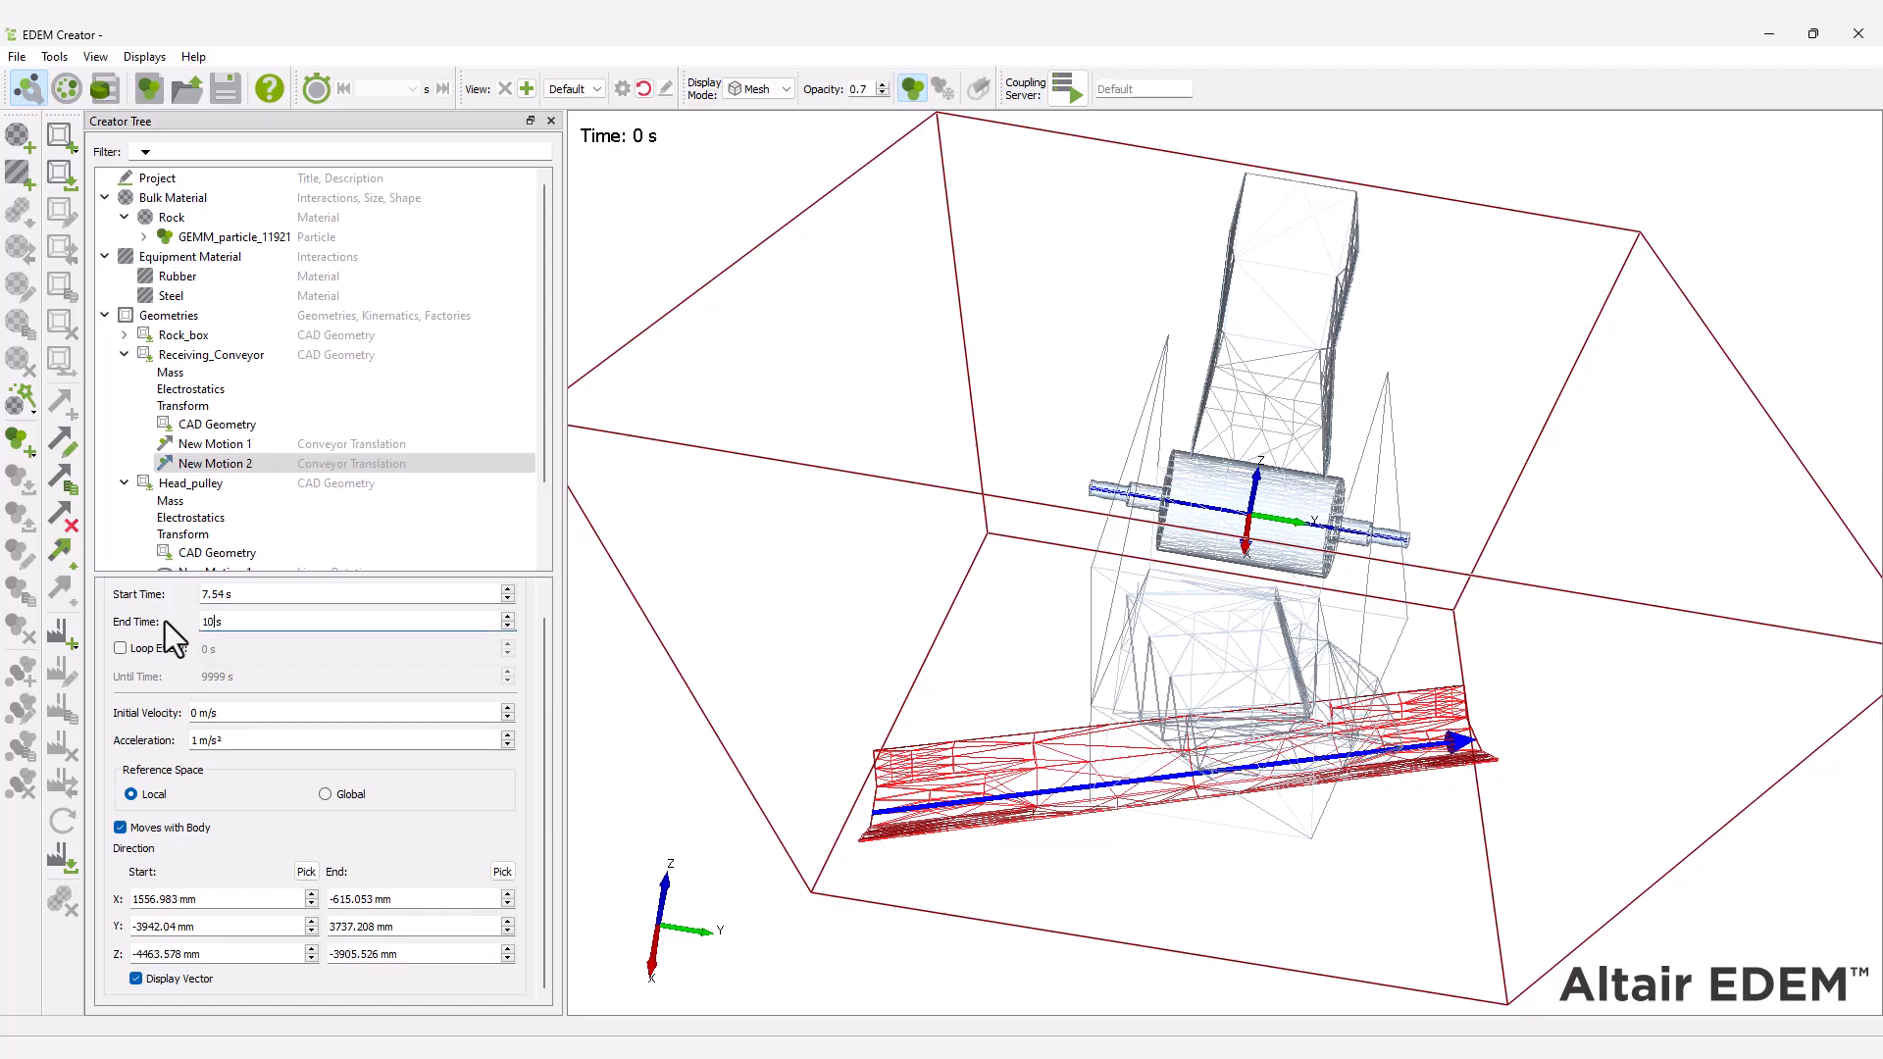
{"action": "left_click_drag", "start_coordinate": [201, 739], "coordinate": [132, 696]}
{"action": "type", "text": "0"}
{"action": "type", "text": "3.54"}
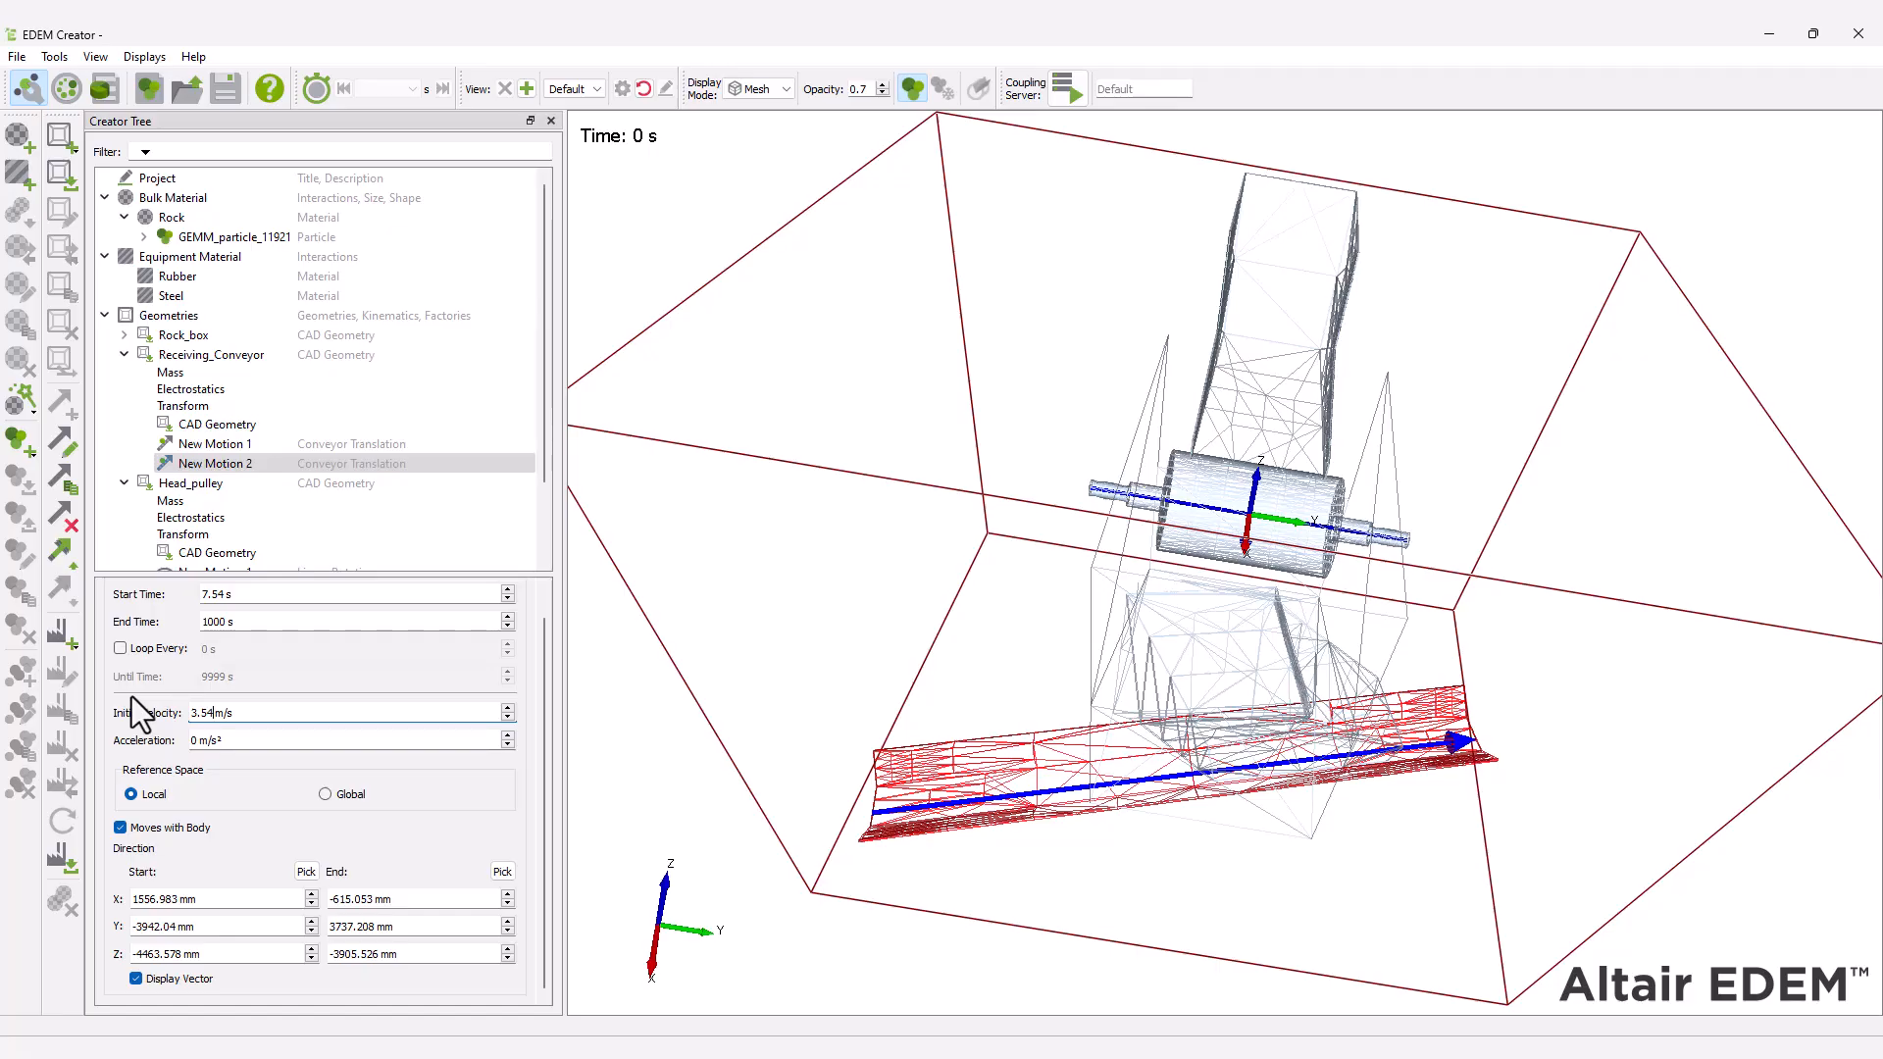
Add a conveyor translation motion to Feed_conveyor.
{"action": "left_click", "coordinate": [208, 497]}
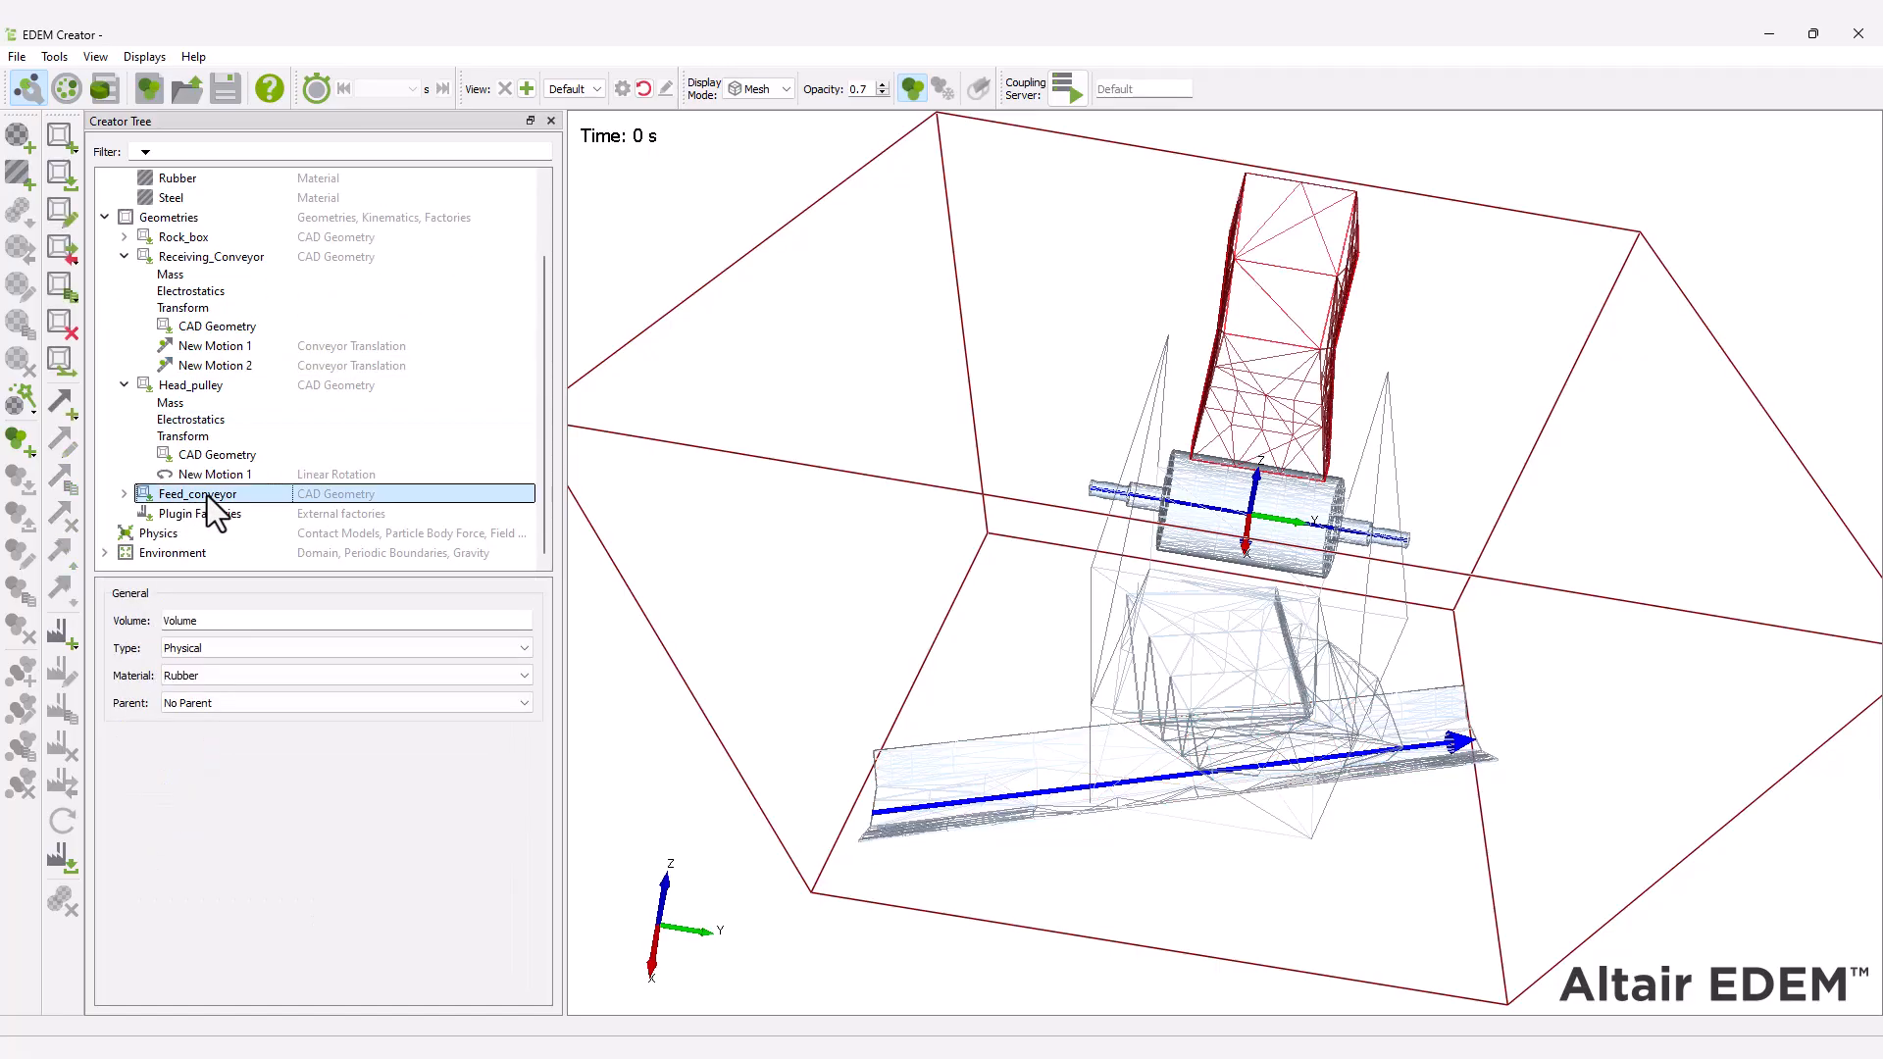
{"action": "right_click", "coordinate": [208, 496]}
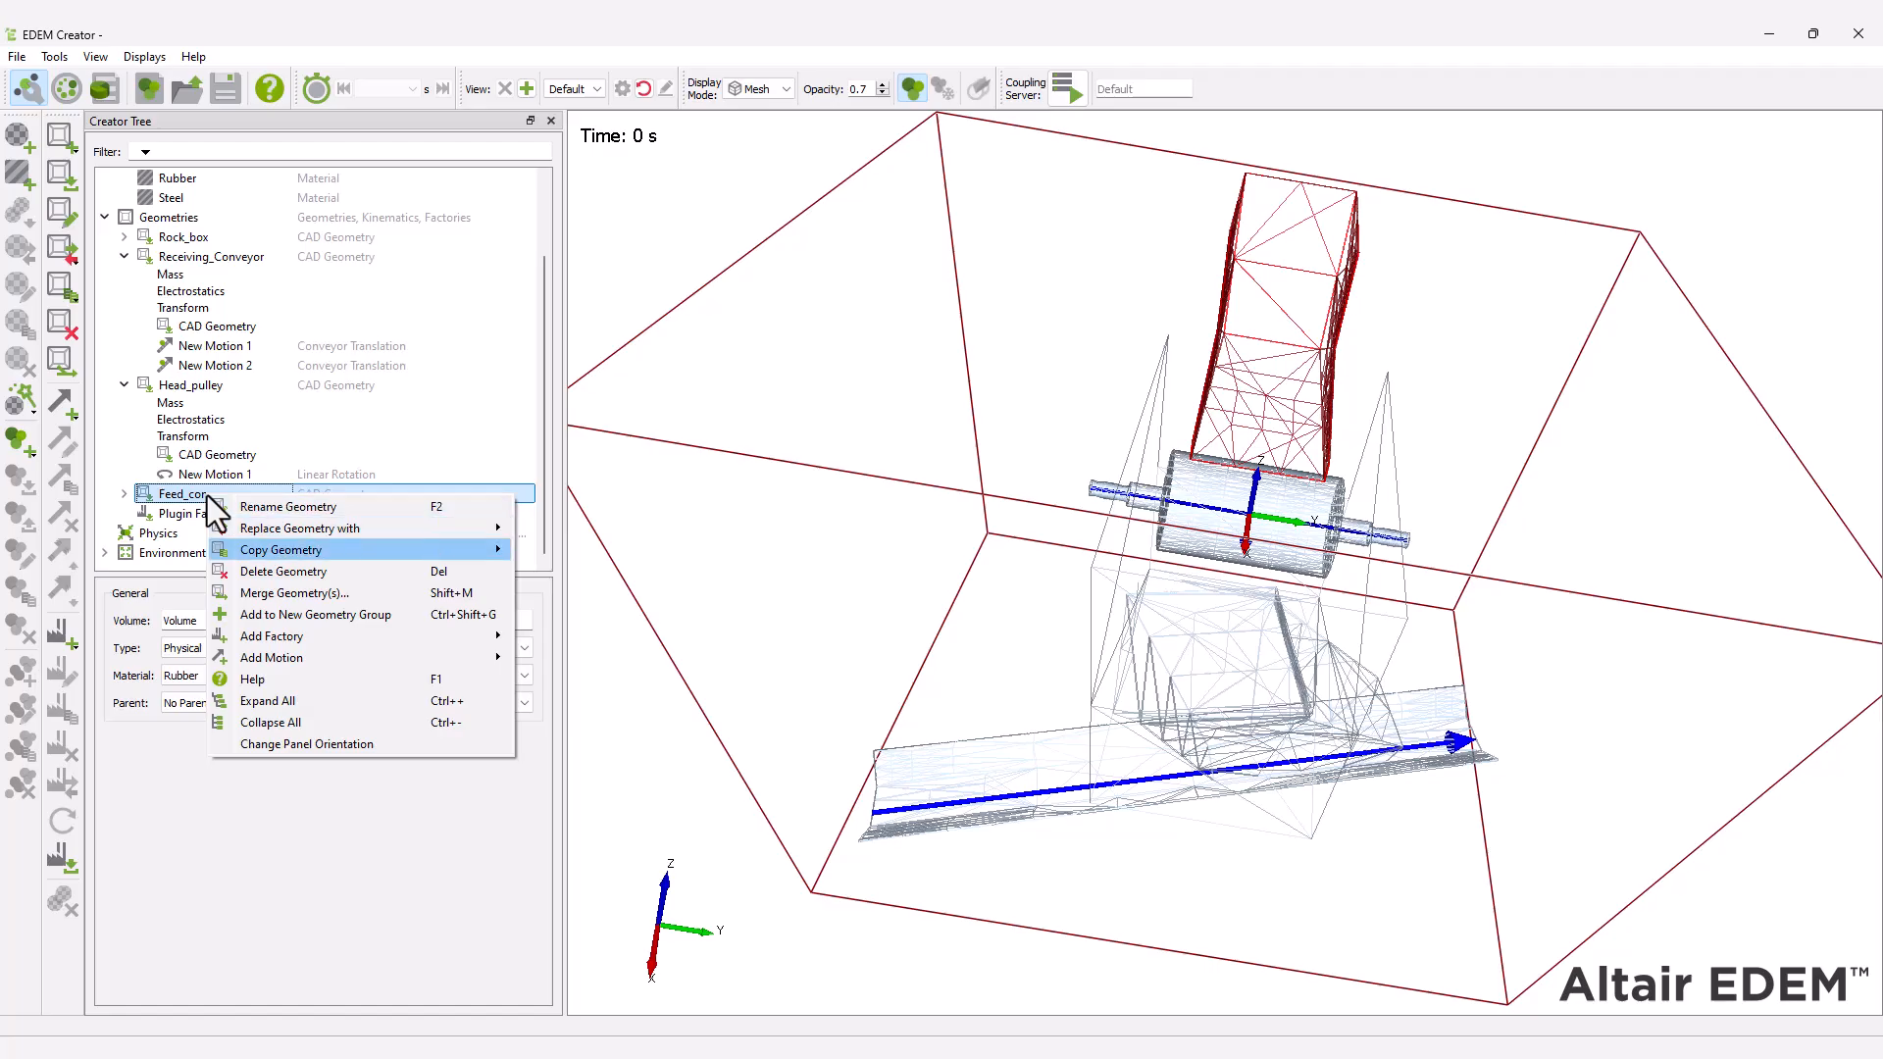
{"action": "mouse_move", "coordinate": [369, 658]}
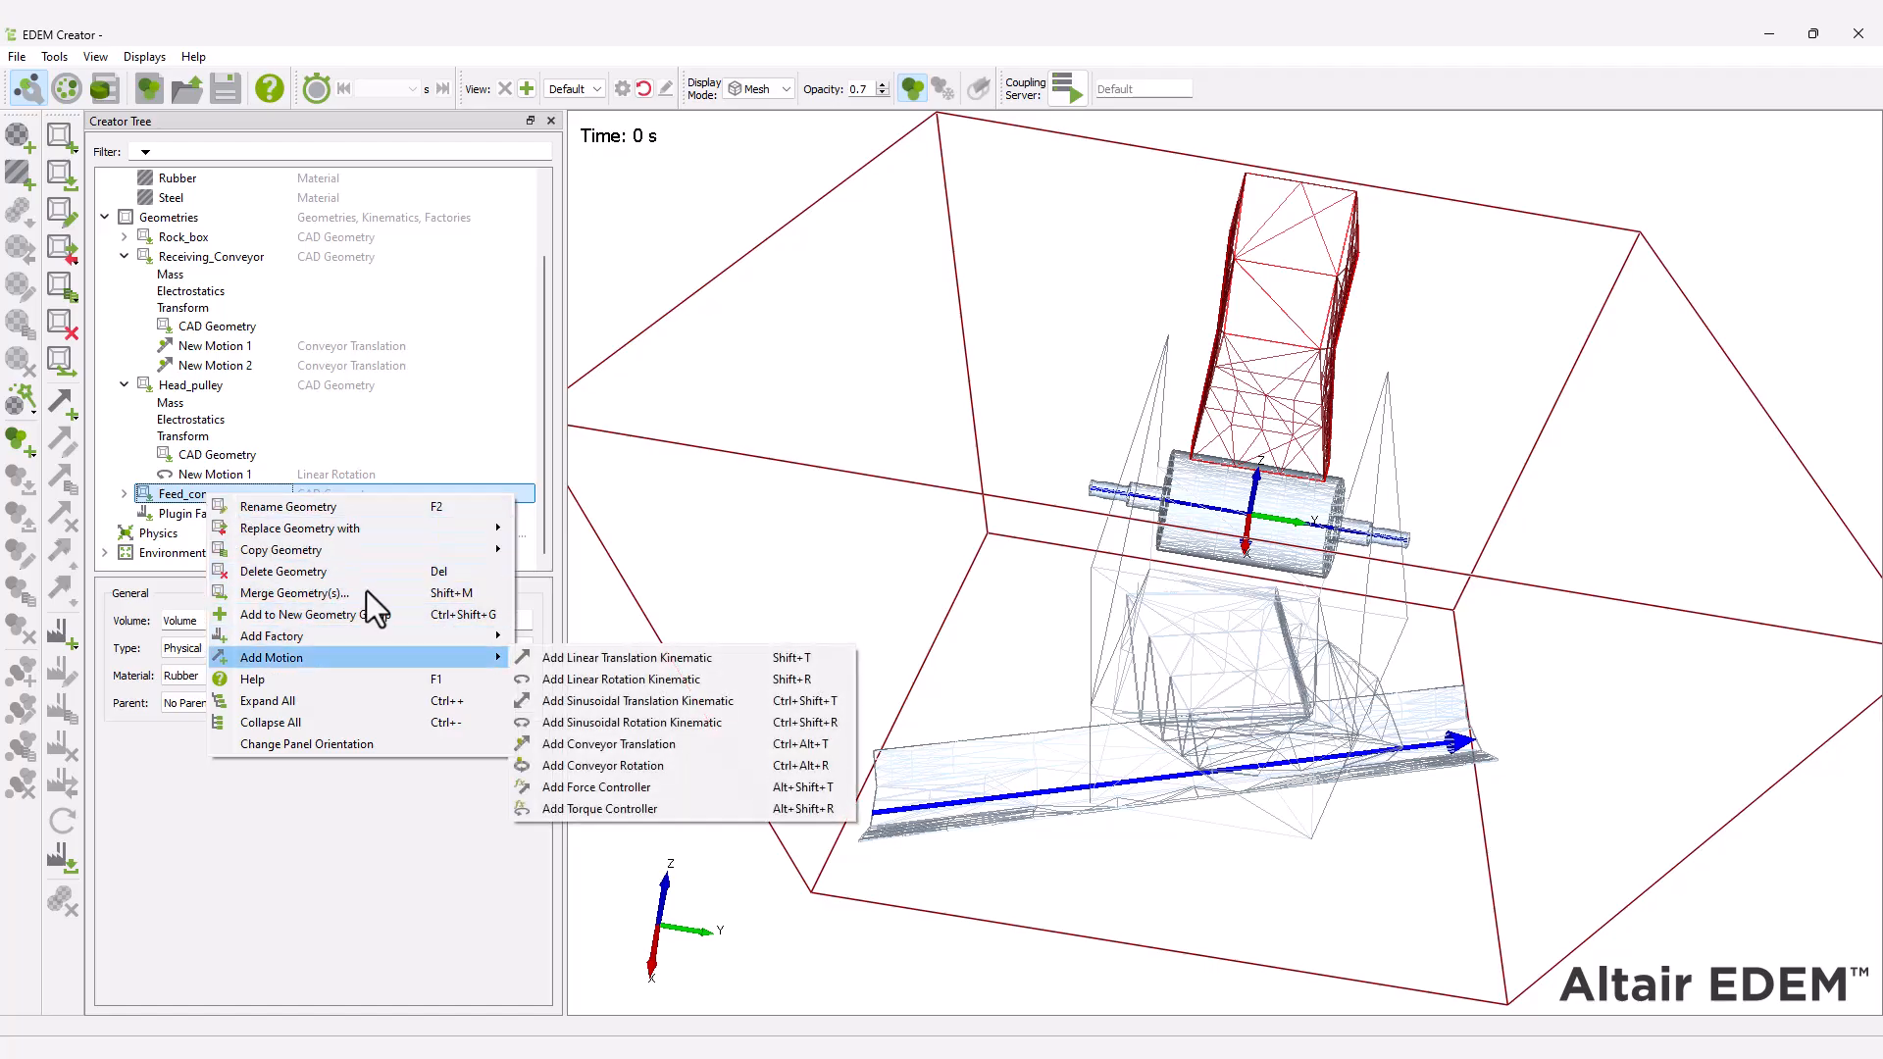
{"action": "left_click", "coordinate": [640, 754]}
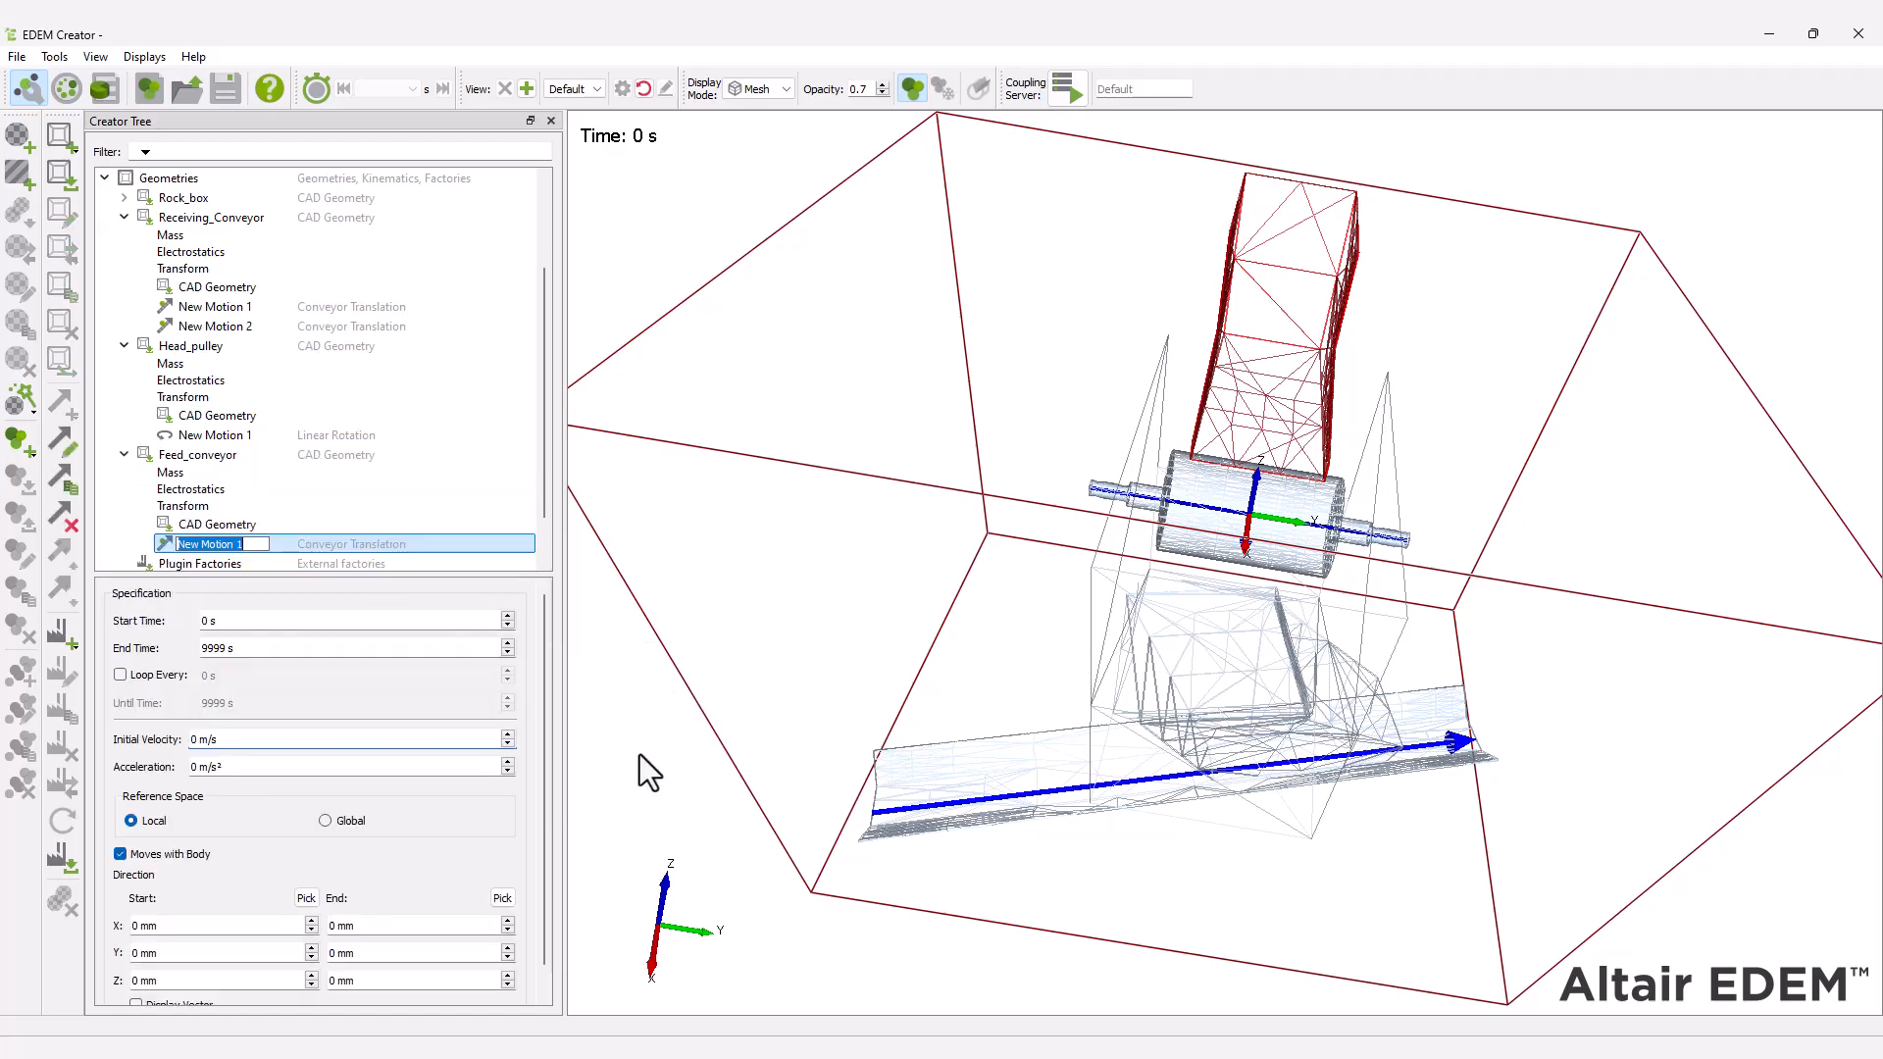
Set the feed conveyor motion's initial velocity to 3.54 m/s and pick its start and end points along the belt, with the direction vector displayed.
{"action": "scroll", "coordinate": [545, 702], "scroll_direction": "down", "scroll_amount": 1}
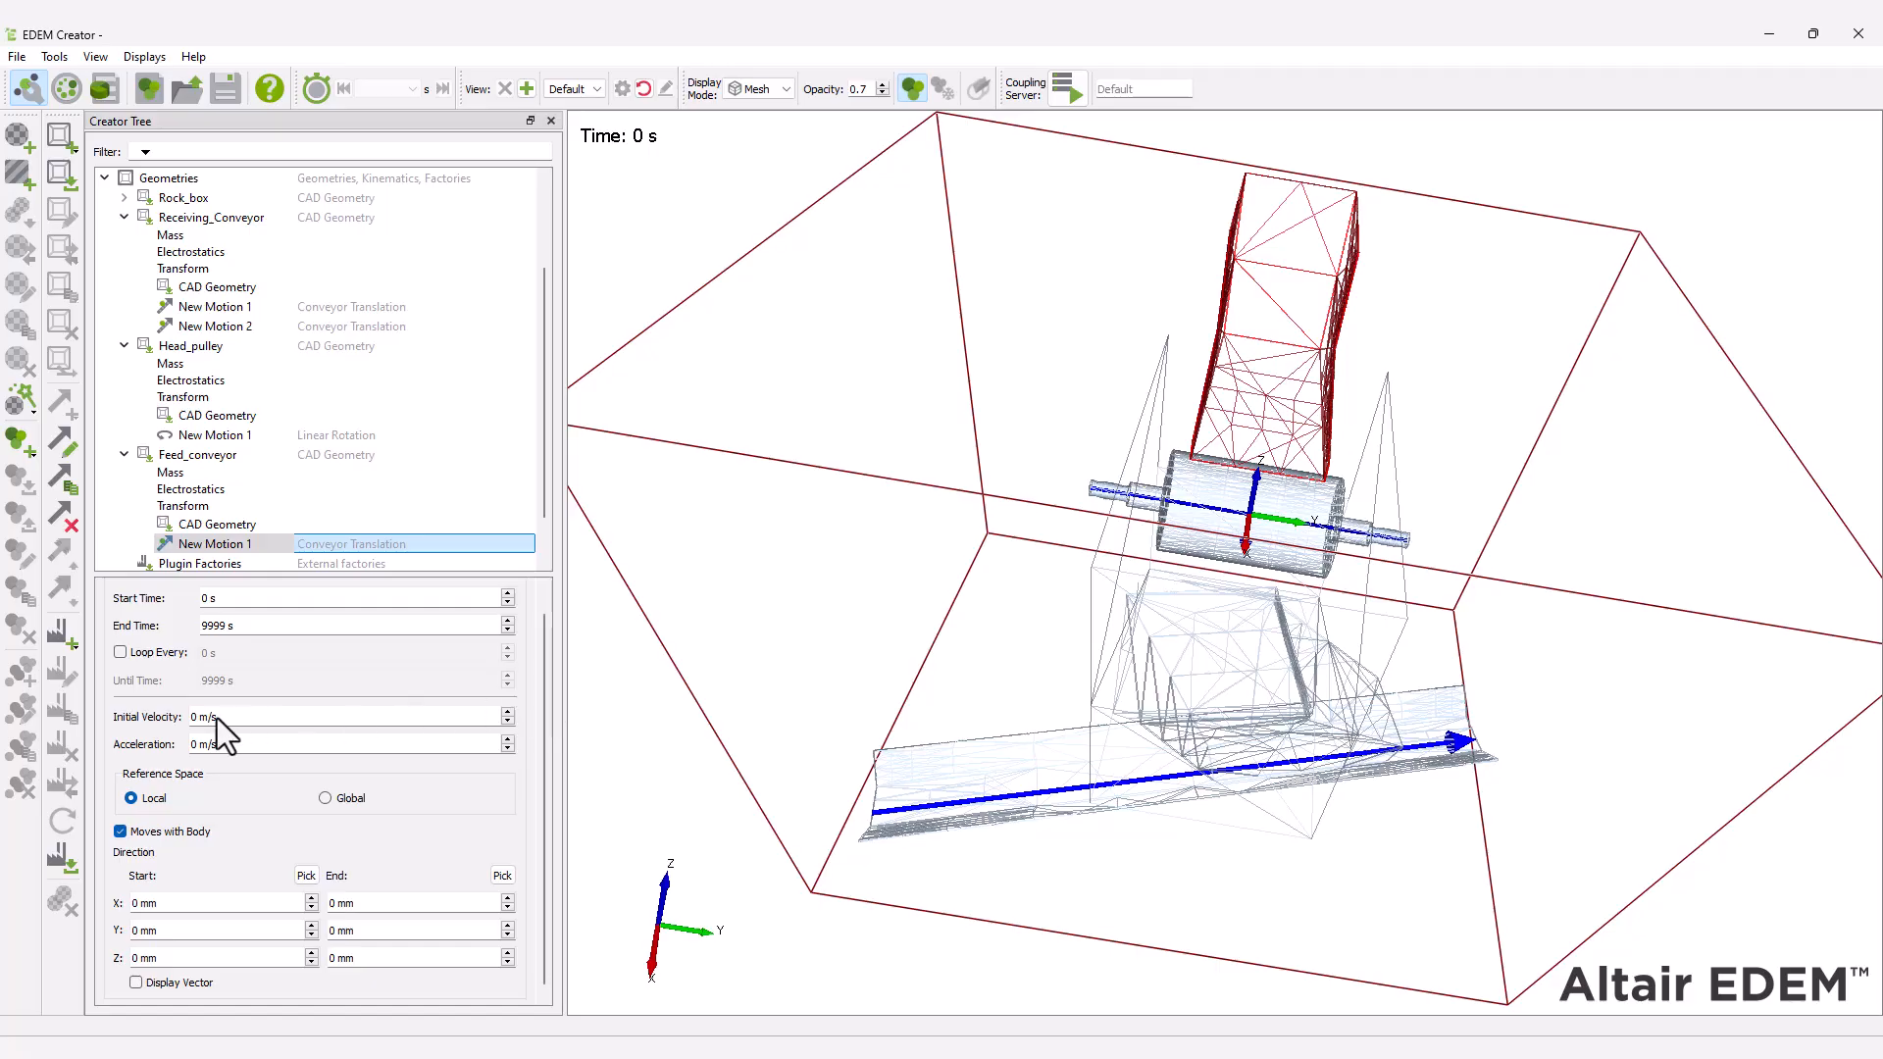
{"action": "type", "text": "3.54"}
{"action": "left_click", "coordinate": [306, 875]}
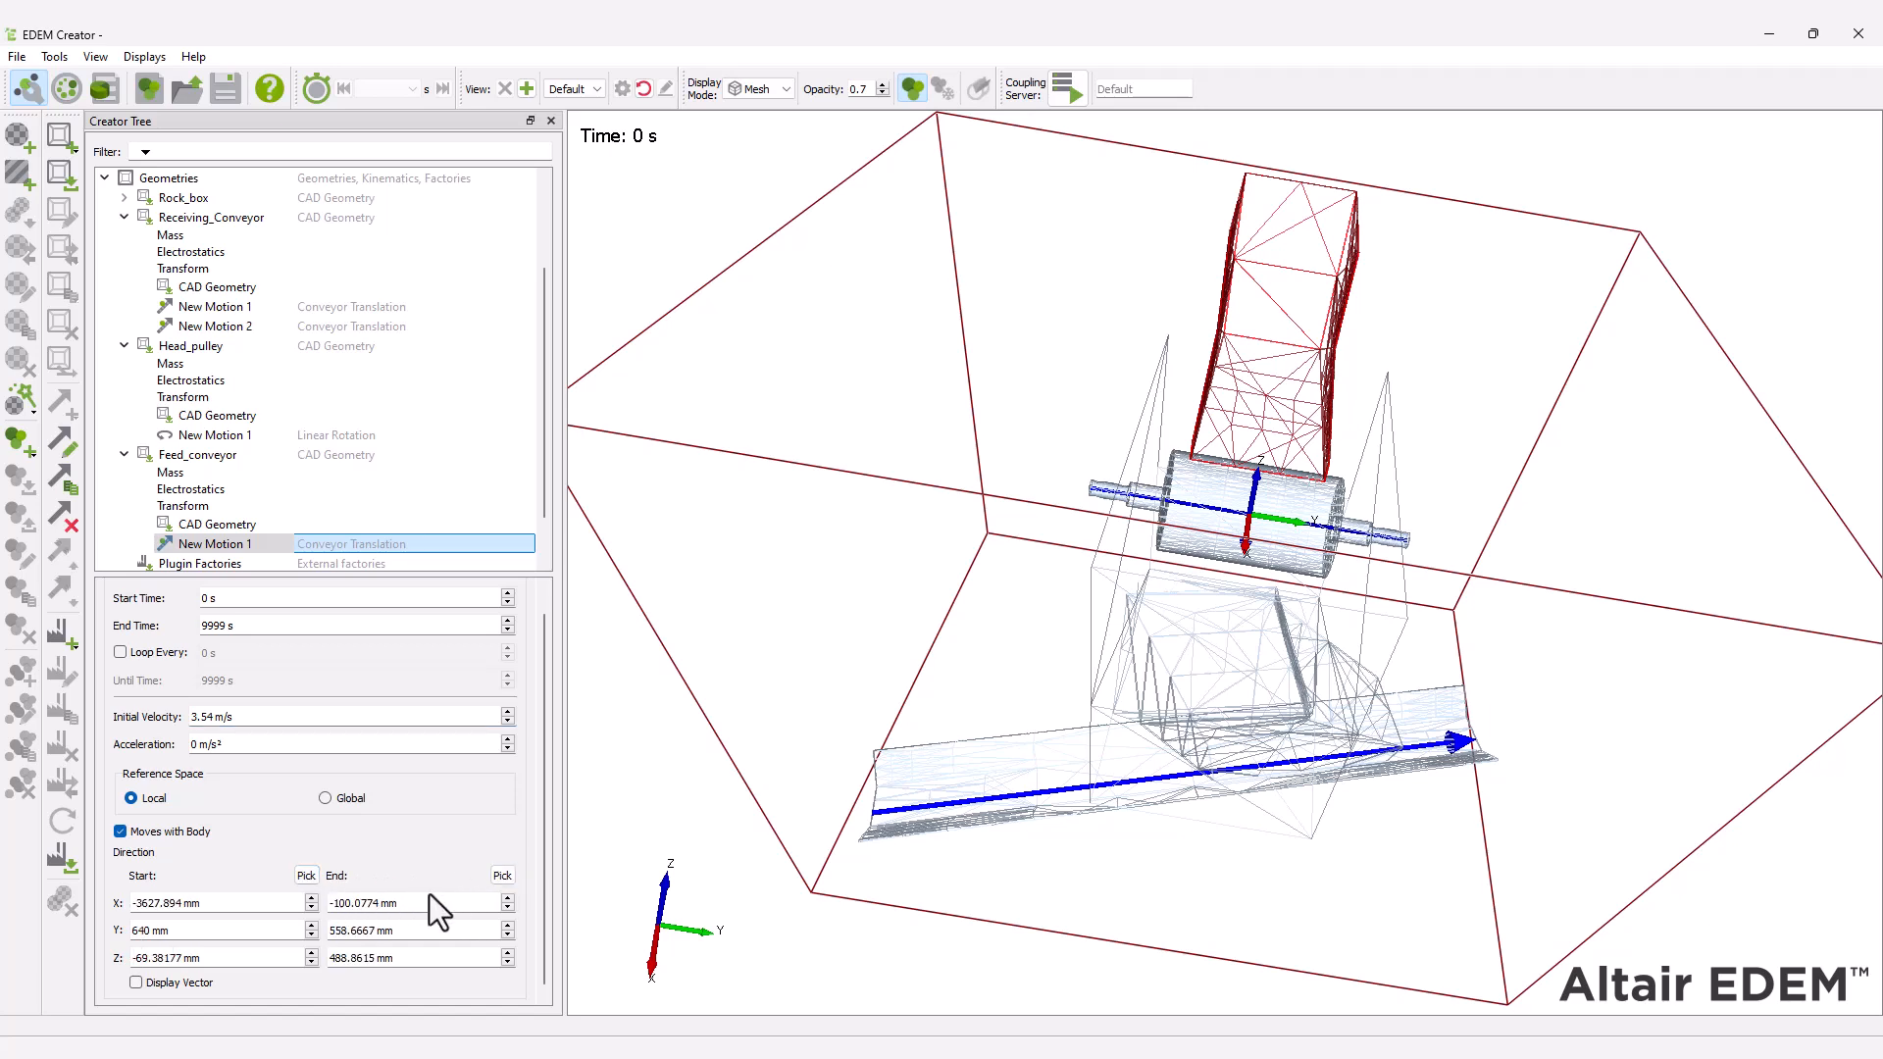
{"action": "left_click", "coordinate": [137, 985]}
Add a polygon geometry named factory_plate and set its type to Virtual.
{"action": "right_click", "coordinate": [179, 179]}
{"action": "mouse_move", "coordinate": [197, 182]}
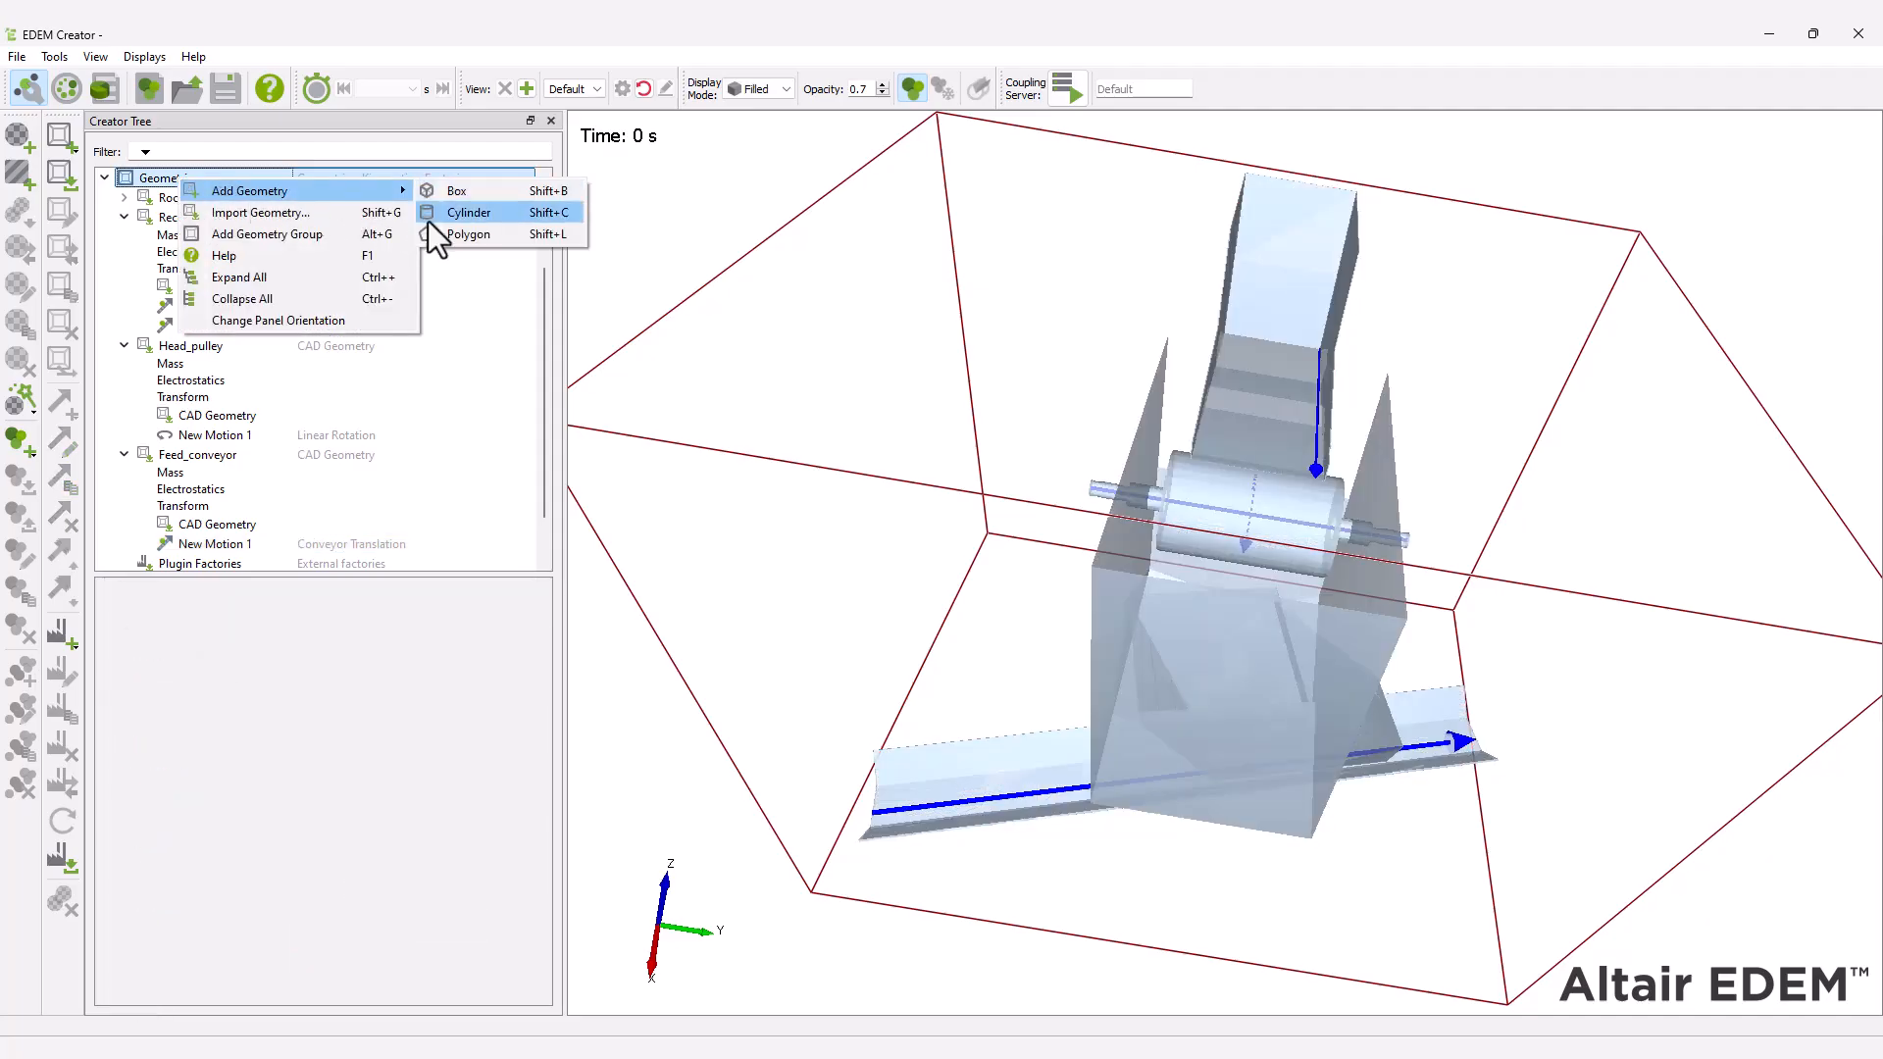
{"action": "left_click", "coordinate": [496, 232]}
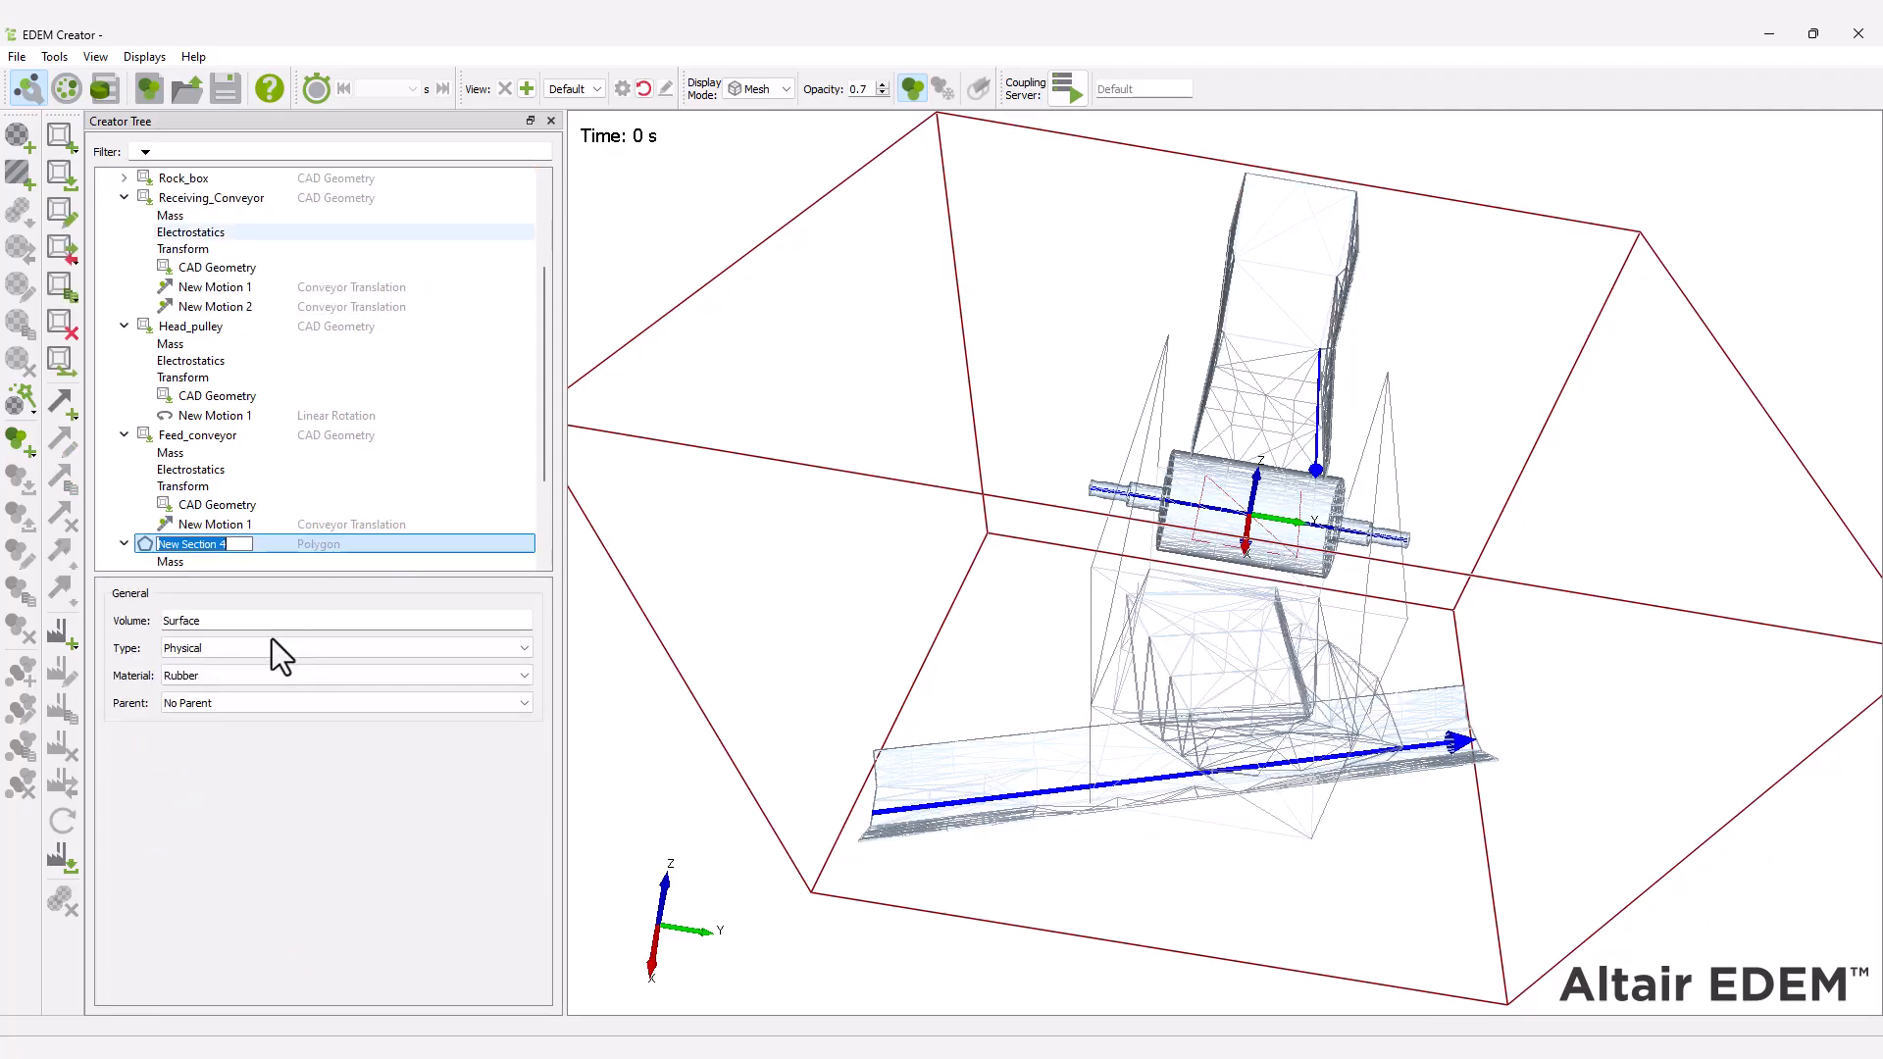
{"action": "type", "text": "factory_plate"}
{"action": "key", "text": "Return"}
{"action": "left_click", "coordinate": [272, 640]}
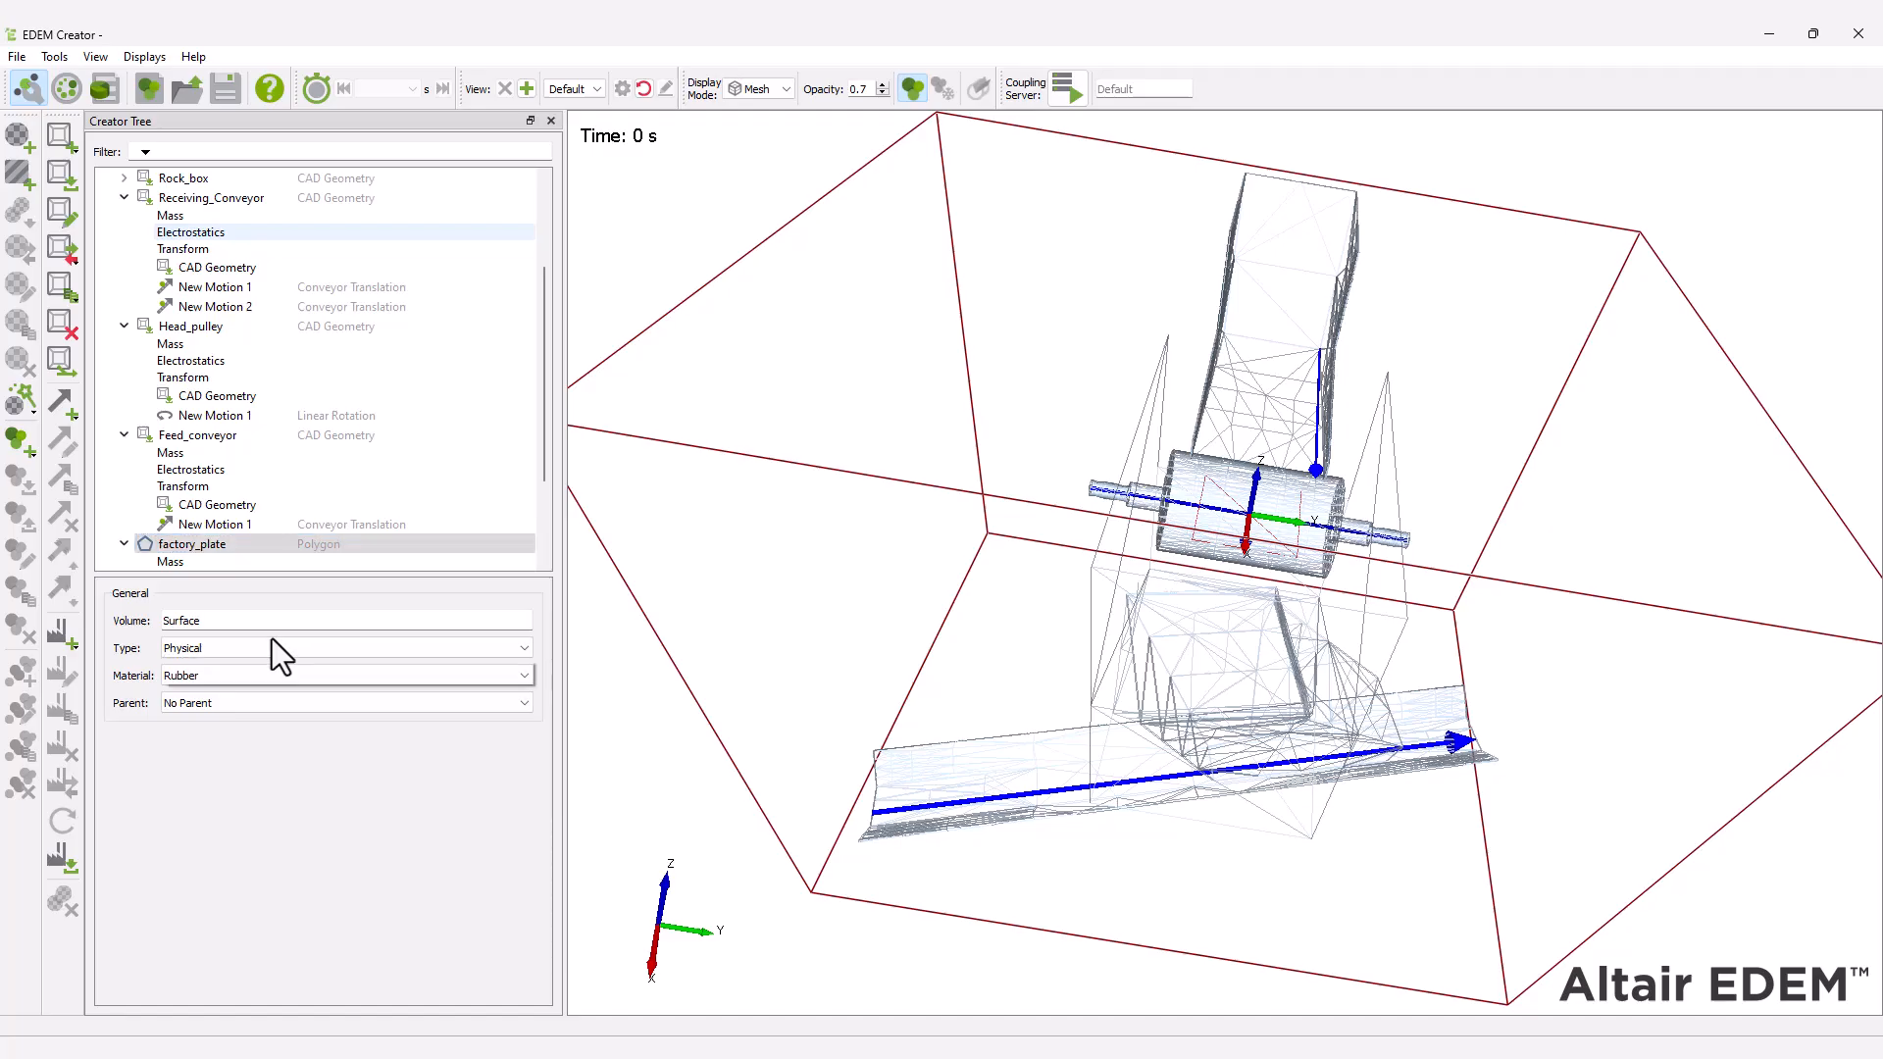
{"action": "left_click", "coordinate": [259, 678]}
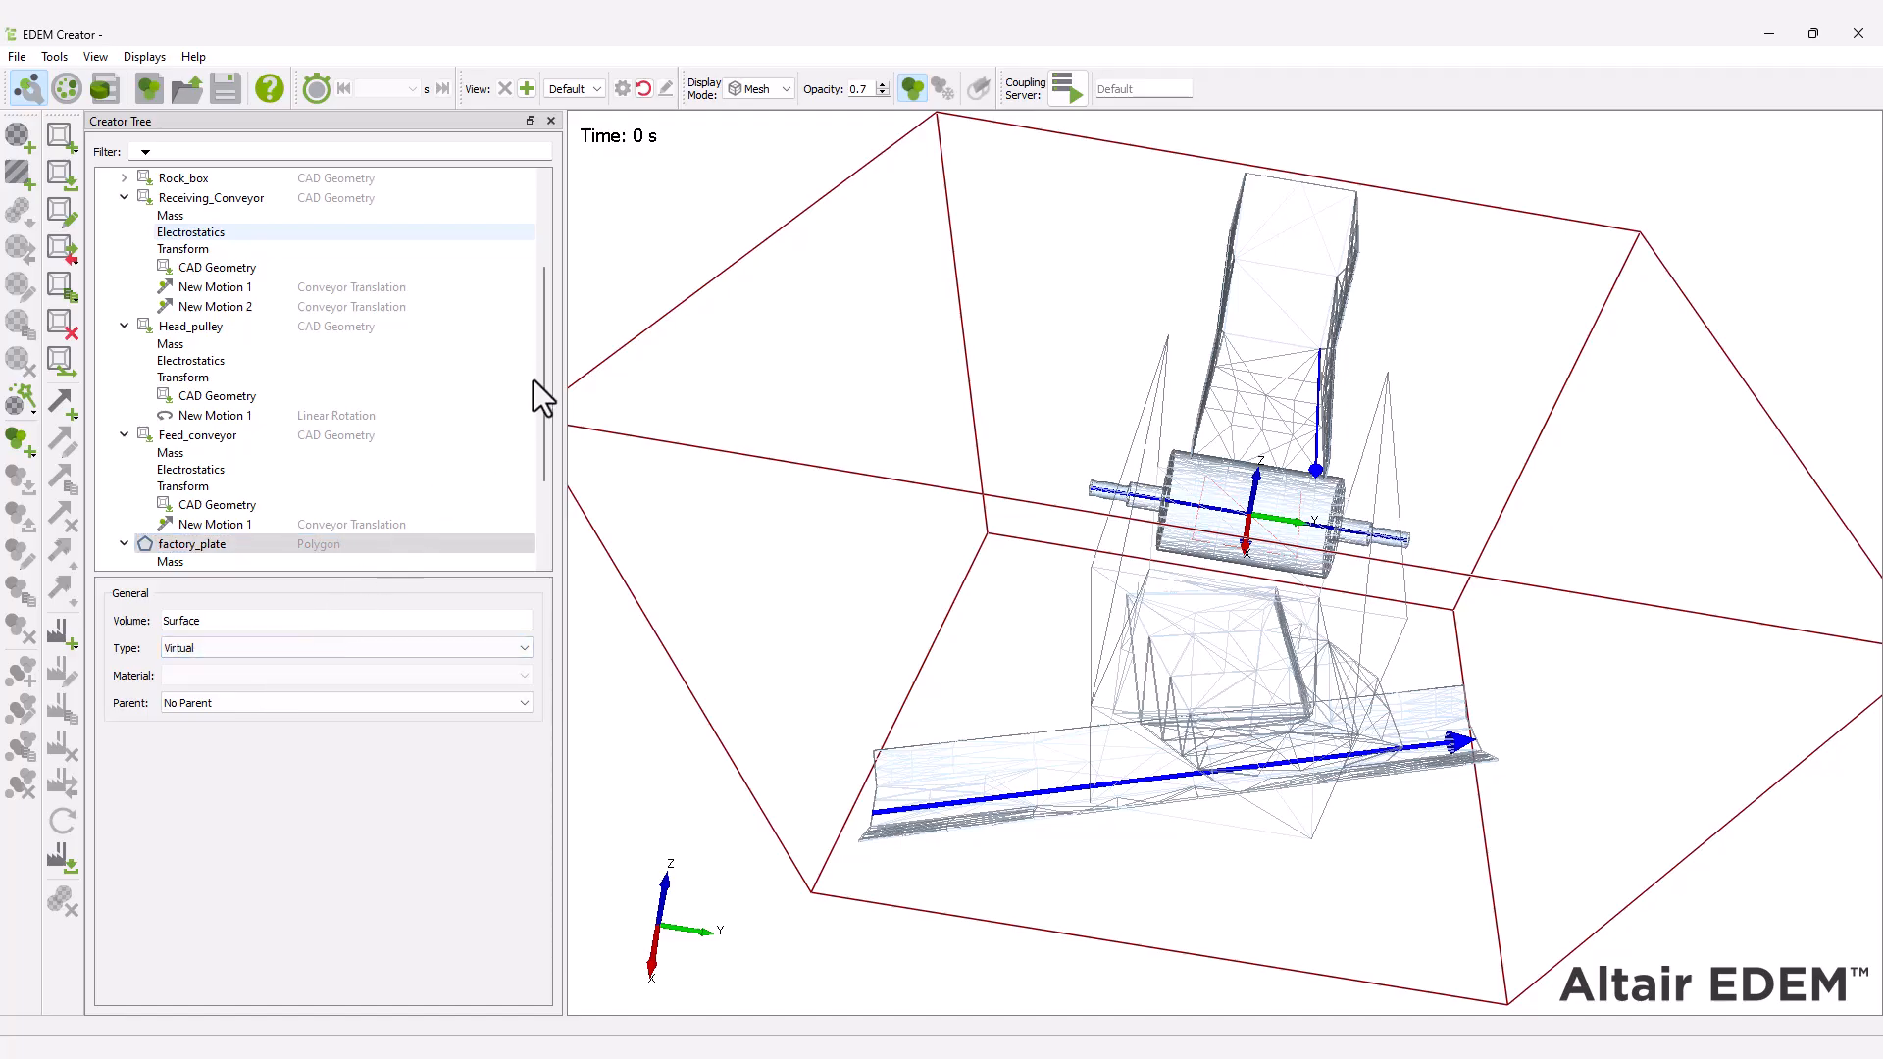
Position factory_plate at X -3500 mm and Z 600 mm, and rotate it 90 deg about Y.
{"action": "left_click_drag", "start_coordinate": [541, 383], "coordinate": [552, 465]}
{"action": "left_click", "coordinate": [322, 468]}
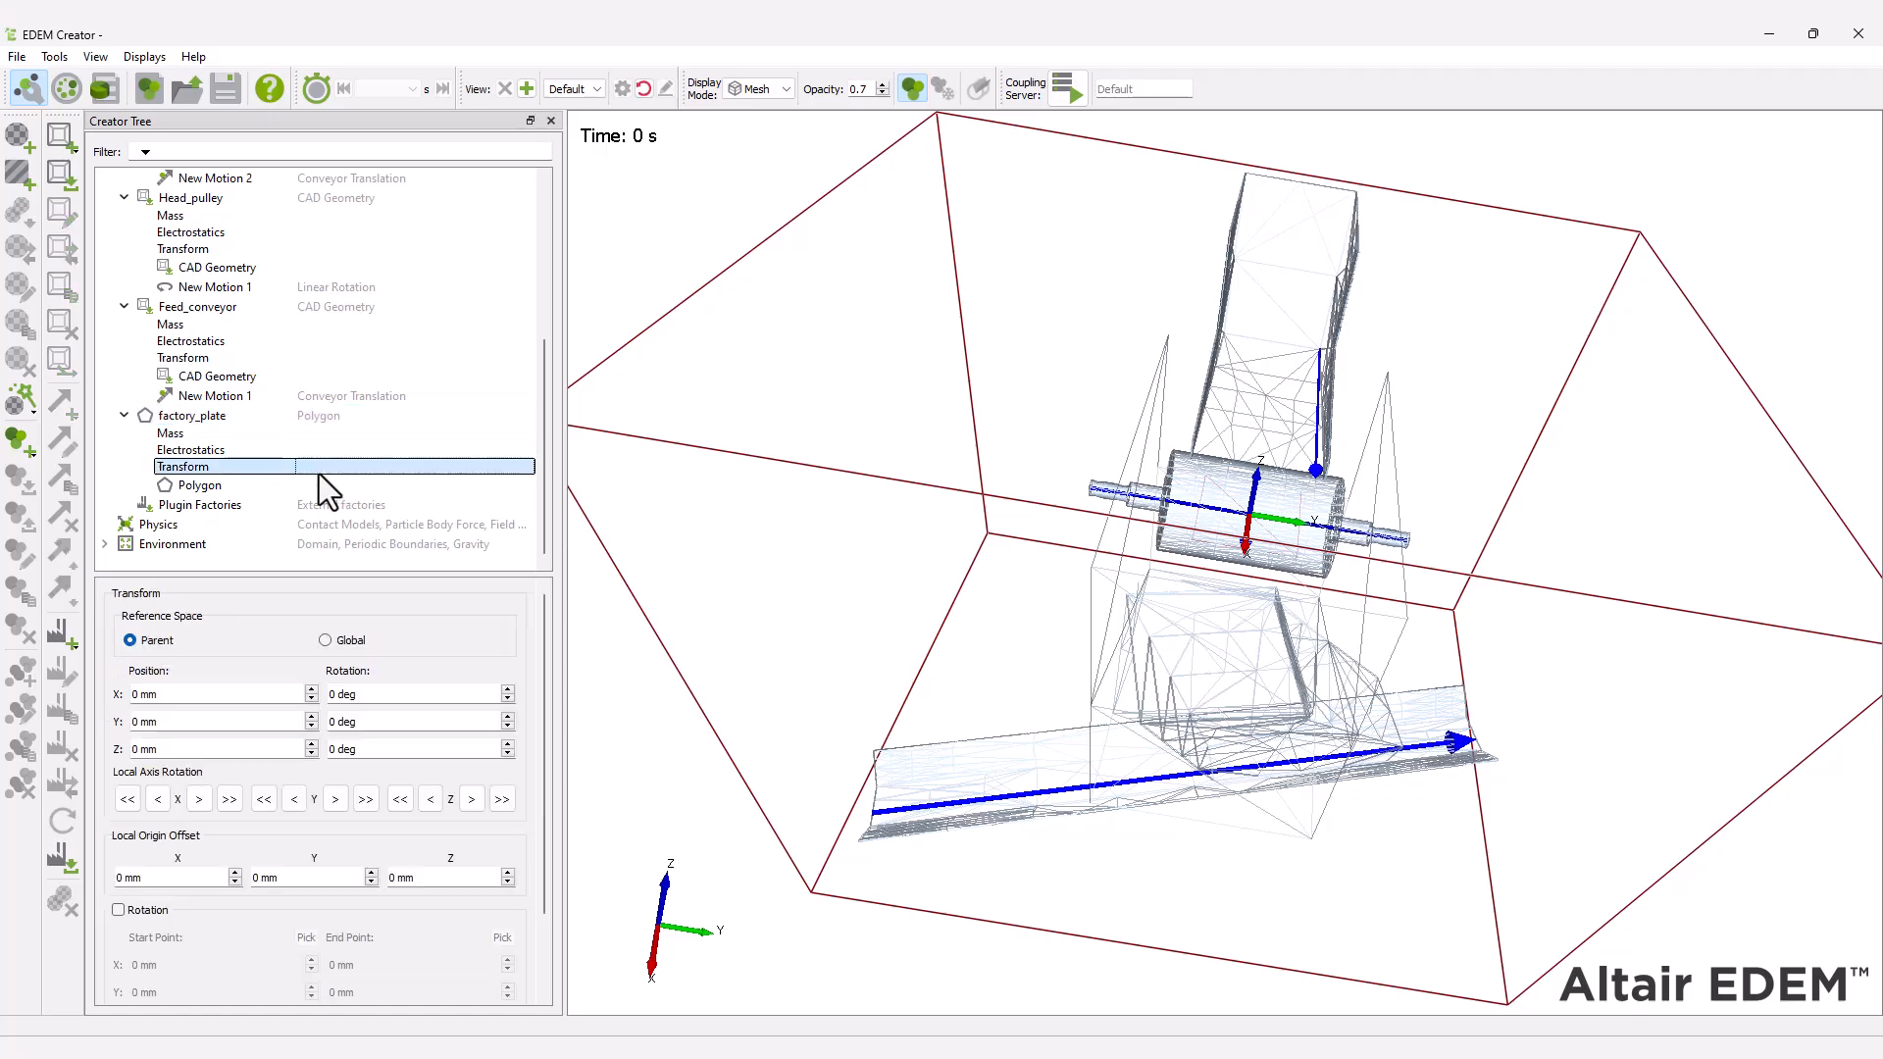
{"action": "left_click_drag", "start_coordinate": [140, 693], "coordinate": [102, 690]}
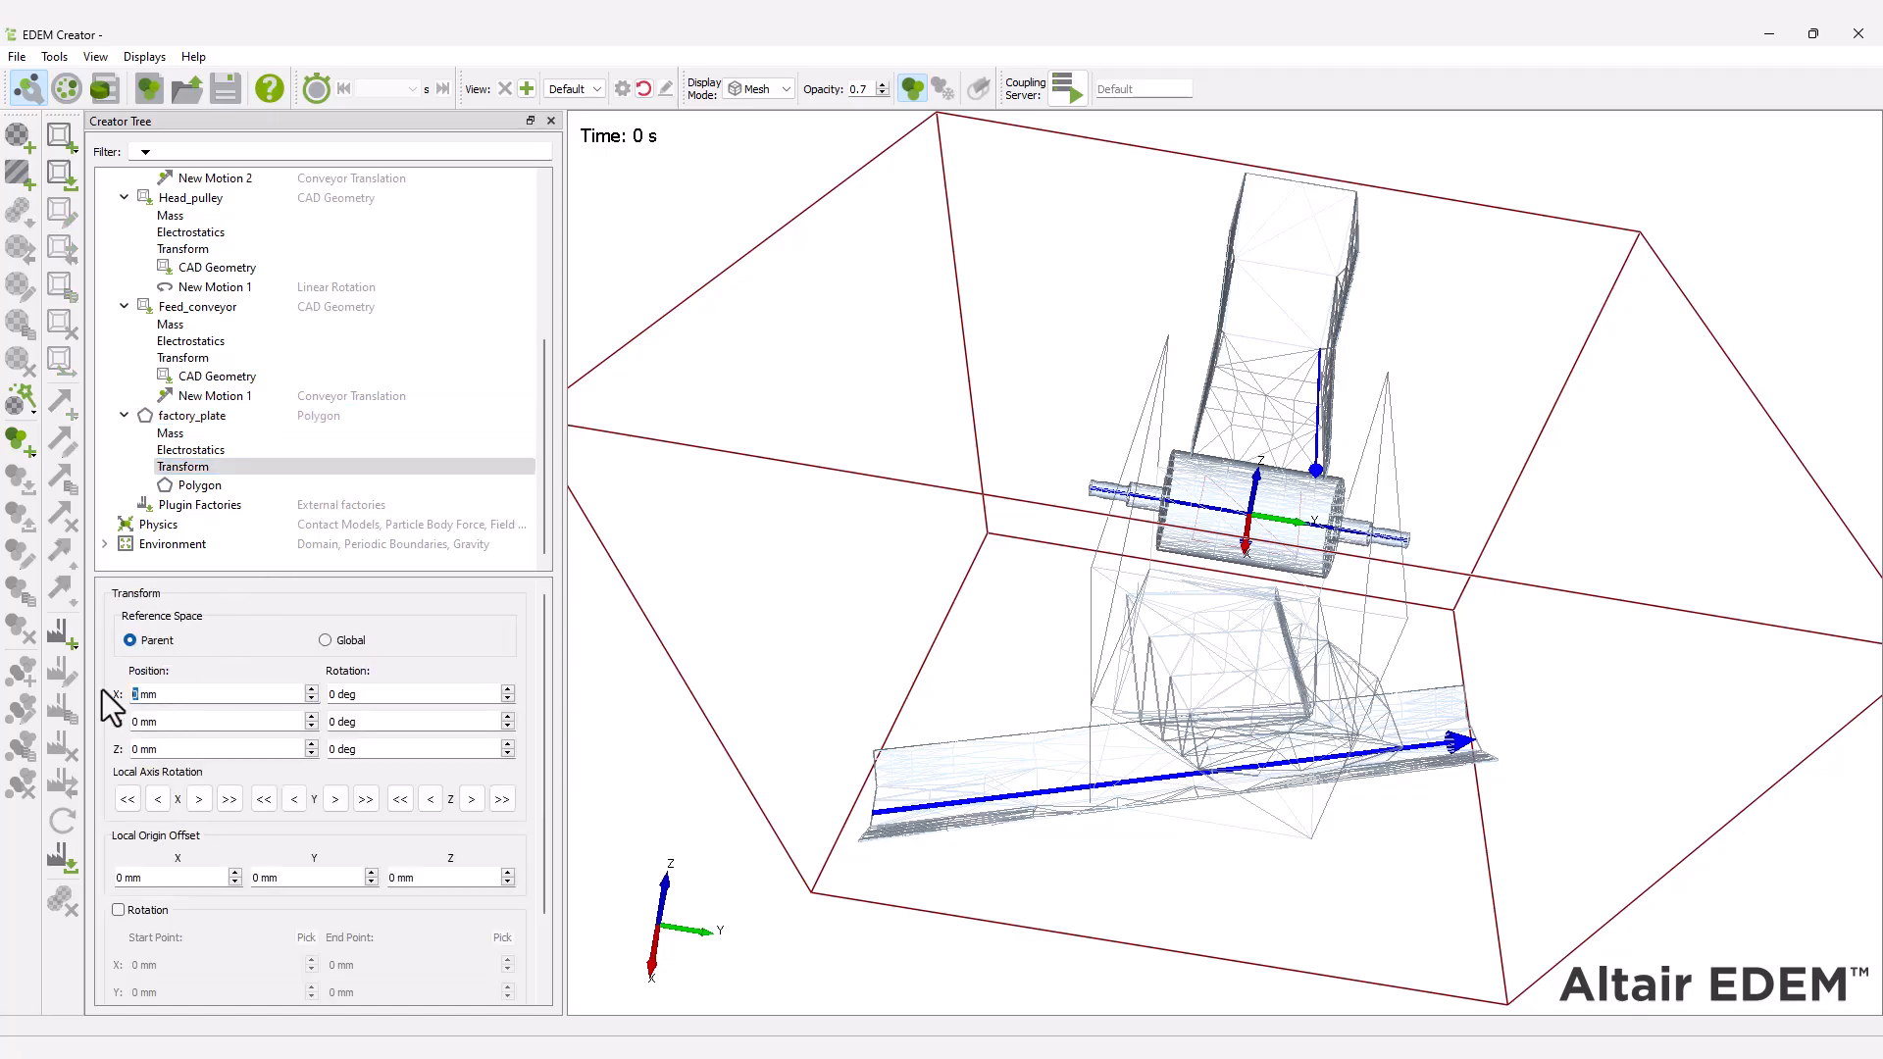
{"action": "type", "text": "-3500"}
{"action": "key", "text": "Tab"}
{"action": "key", "text": "Tab"}
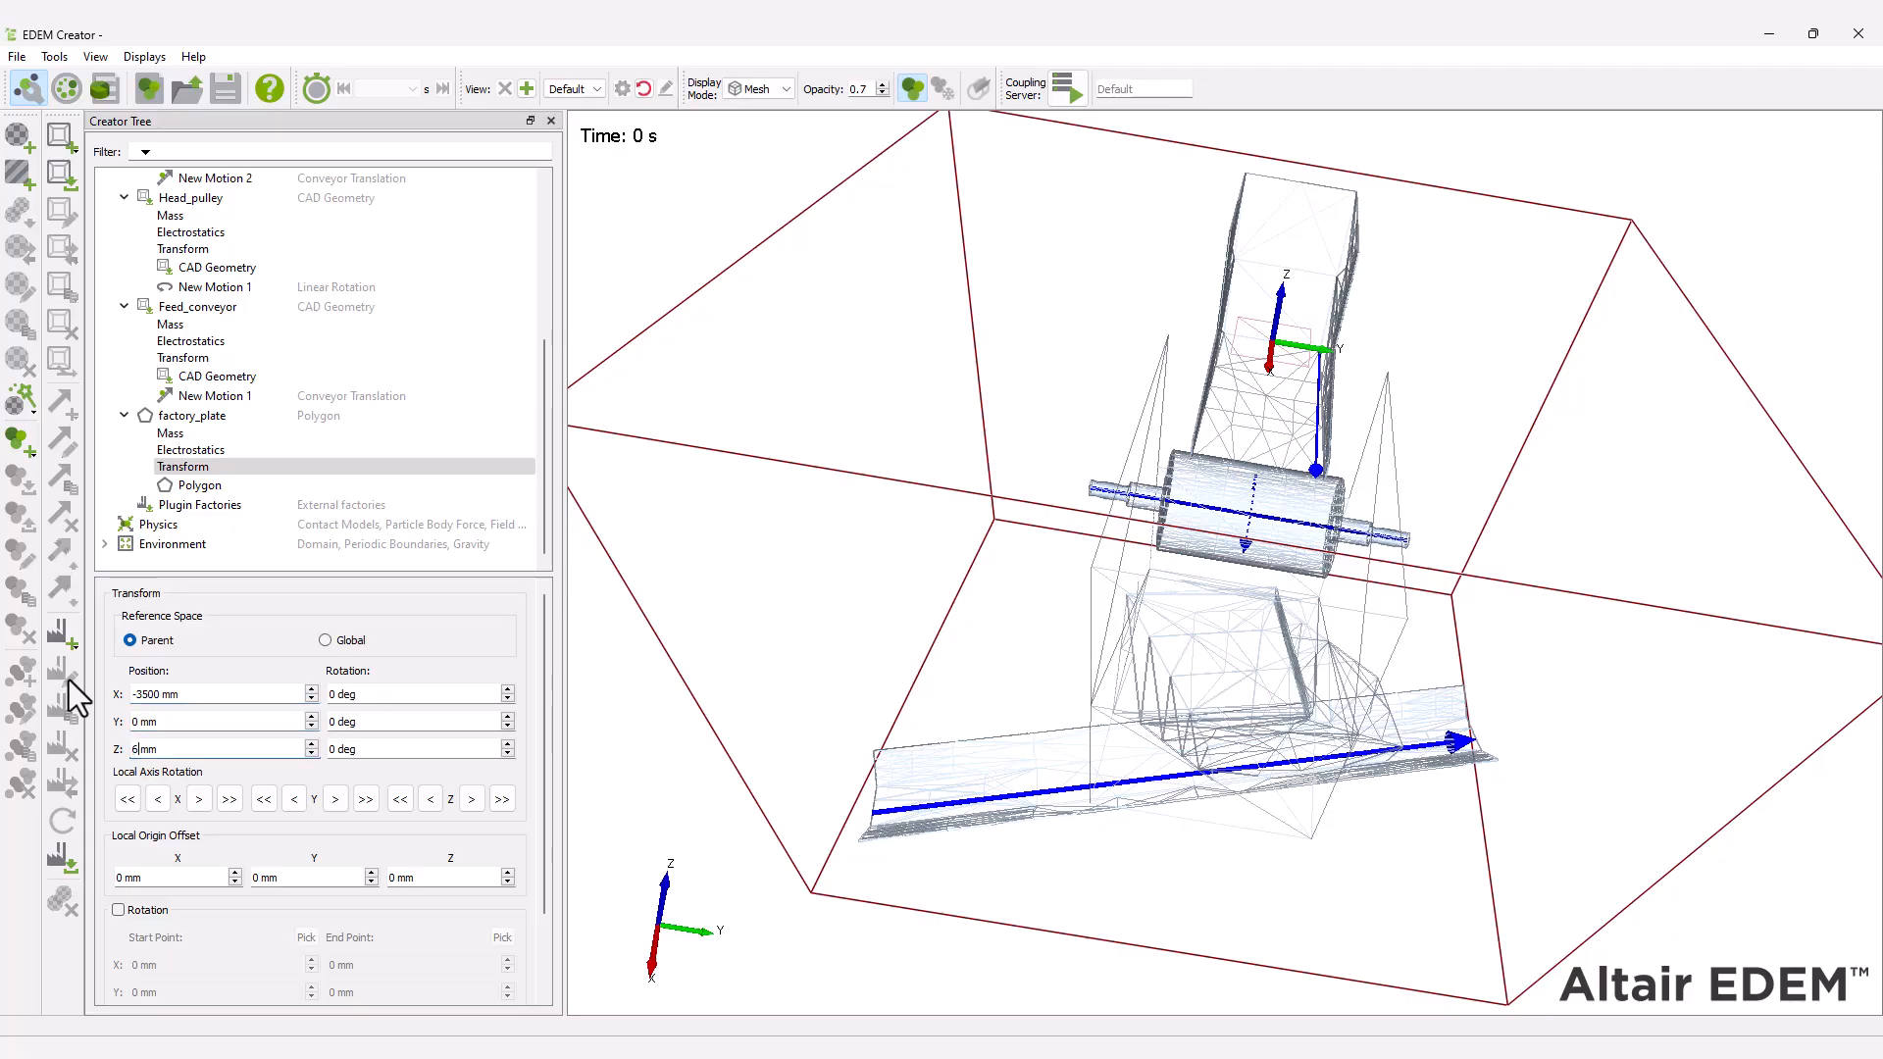
{"action": "type", "text": "600"}
{"action": "key", "text": "Tab"}
{"action": "key", "text": "Tab"}
{"action": "type", "text": "90"}
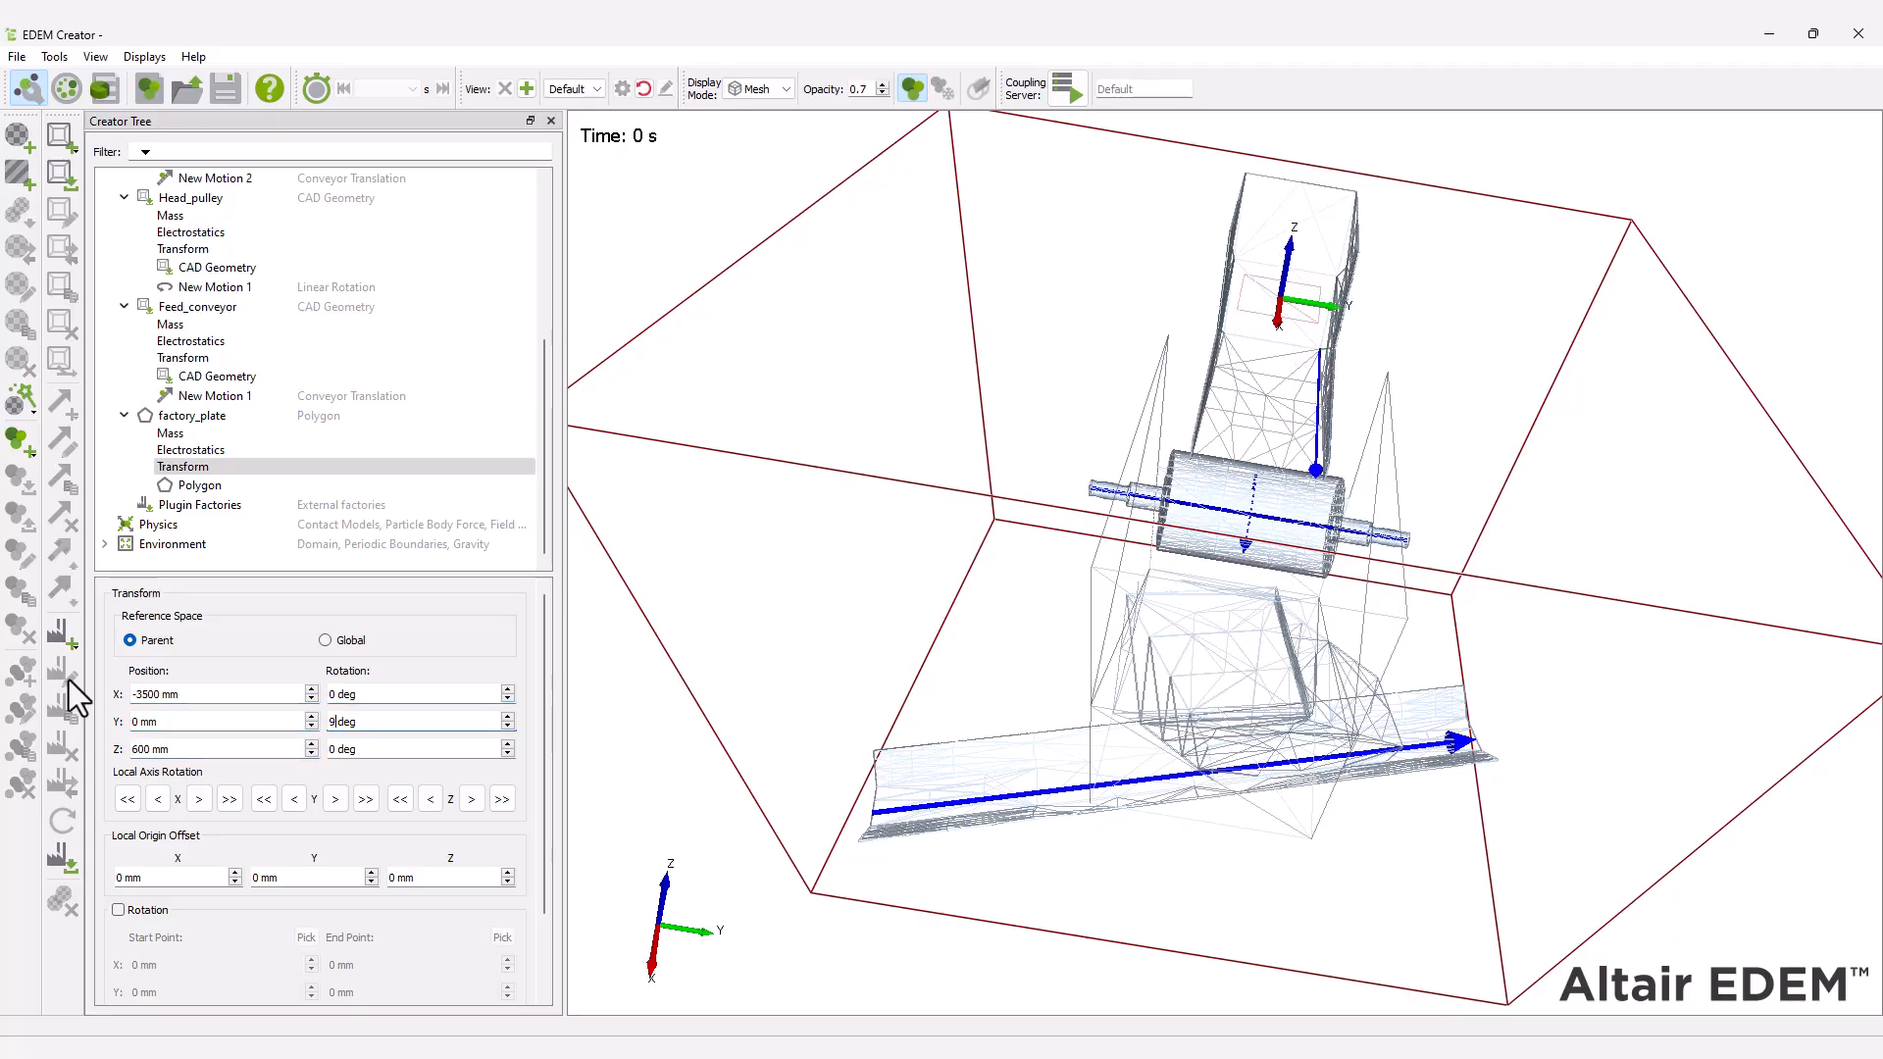
Set both edge lengths A and B of the factory_plate polygon to 1200 mm and reset the view.
{"action": "key", "text": "Tab"}
{"action": "left_click", "coordinate": [197, 485]}
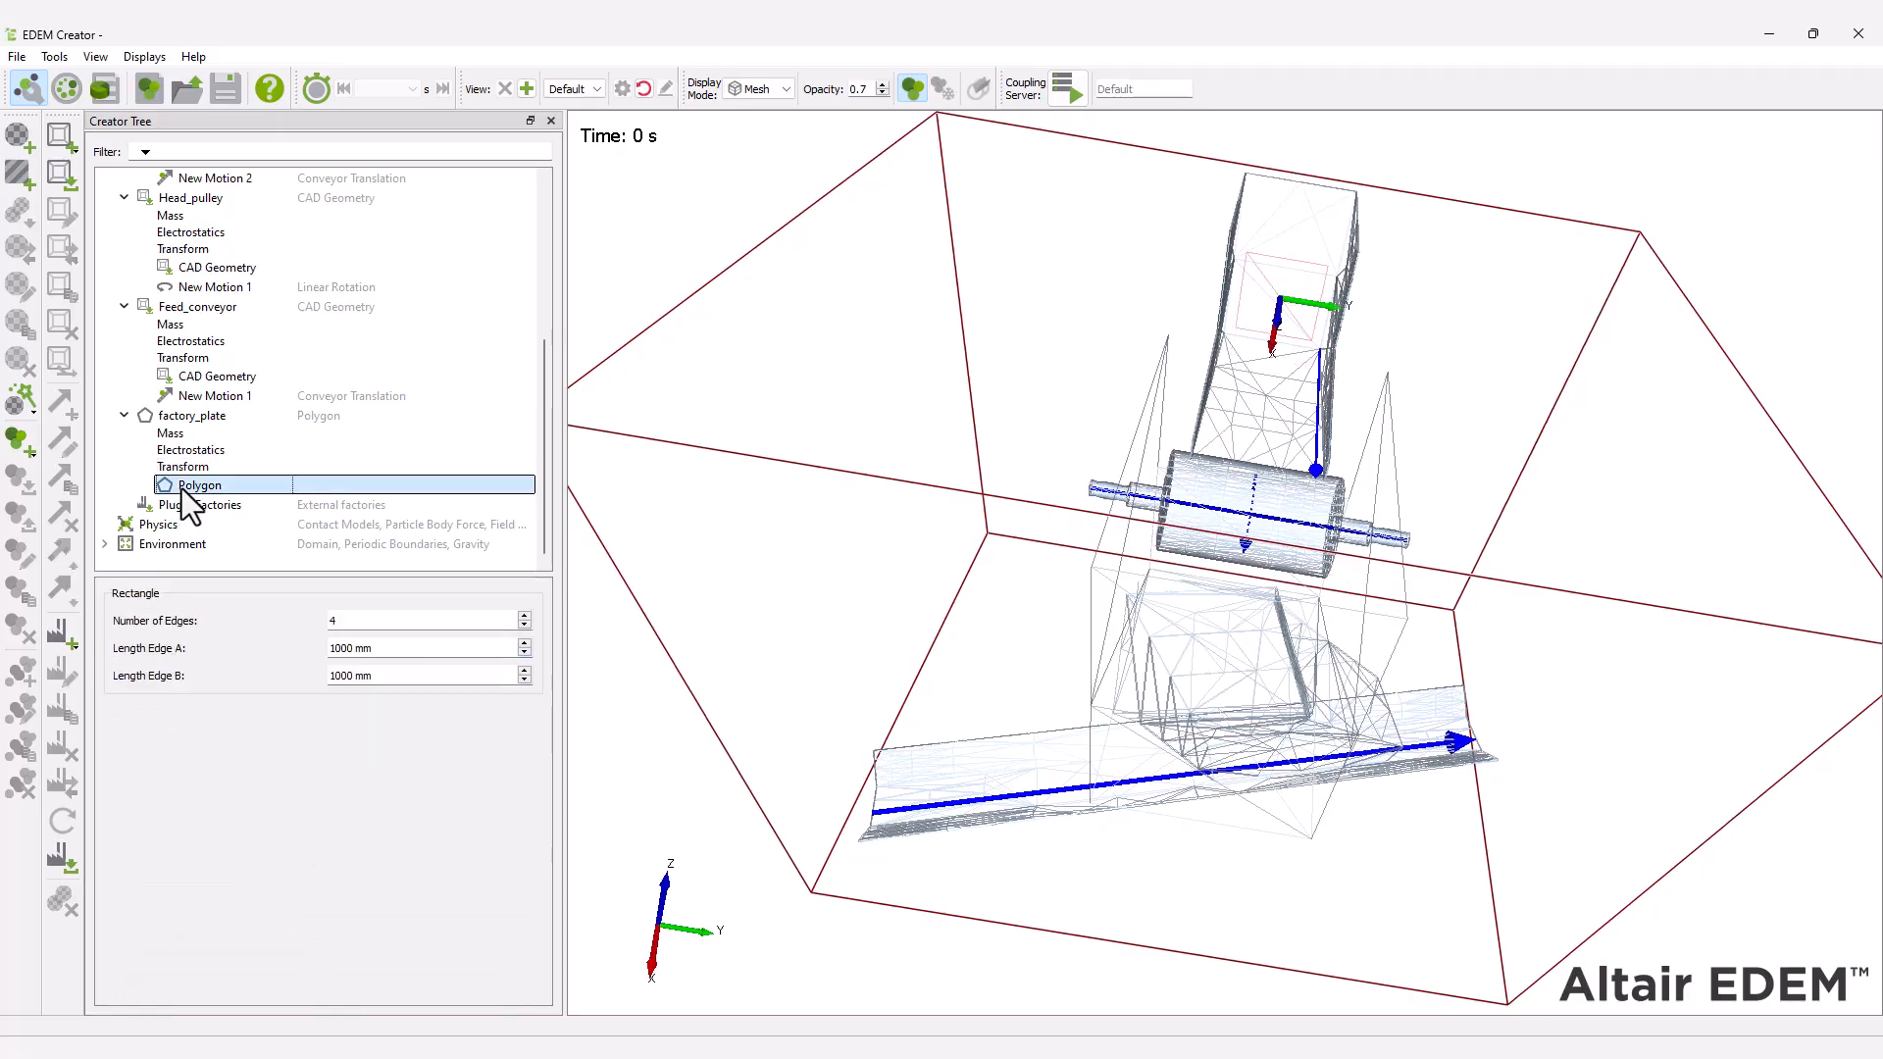
{"action": "key", "text": "Tab"}
{"action": "type", "text": "1200"}
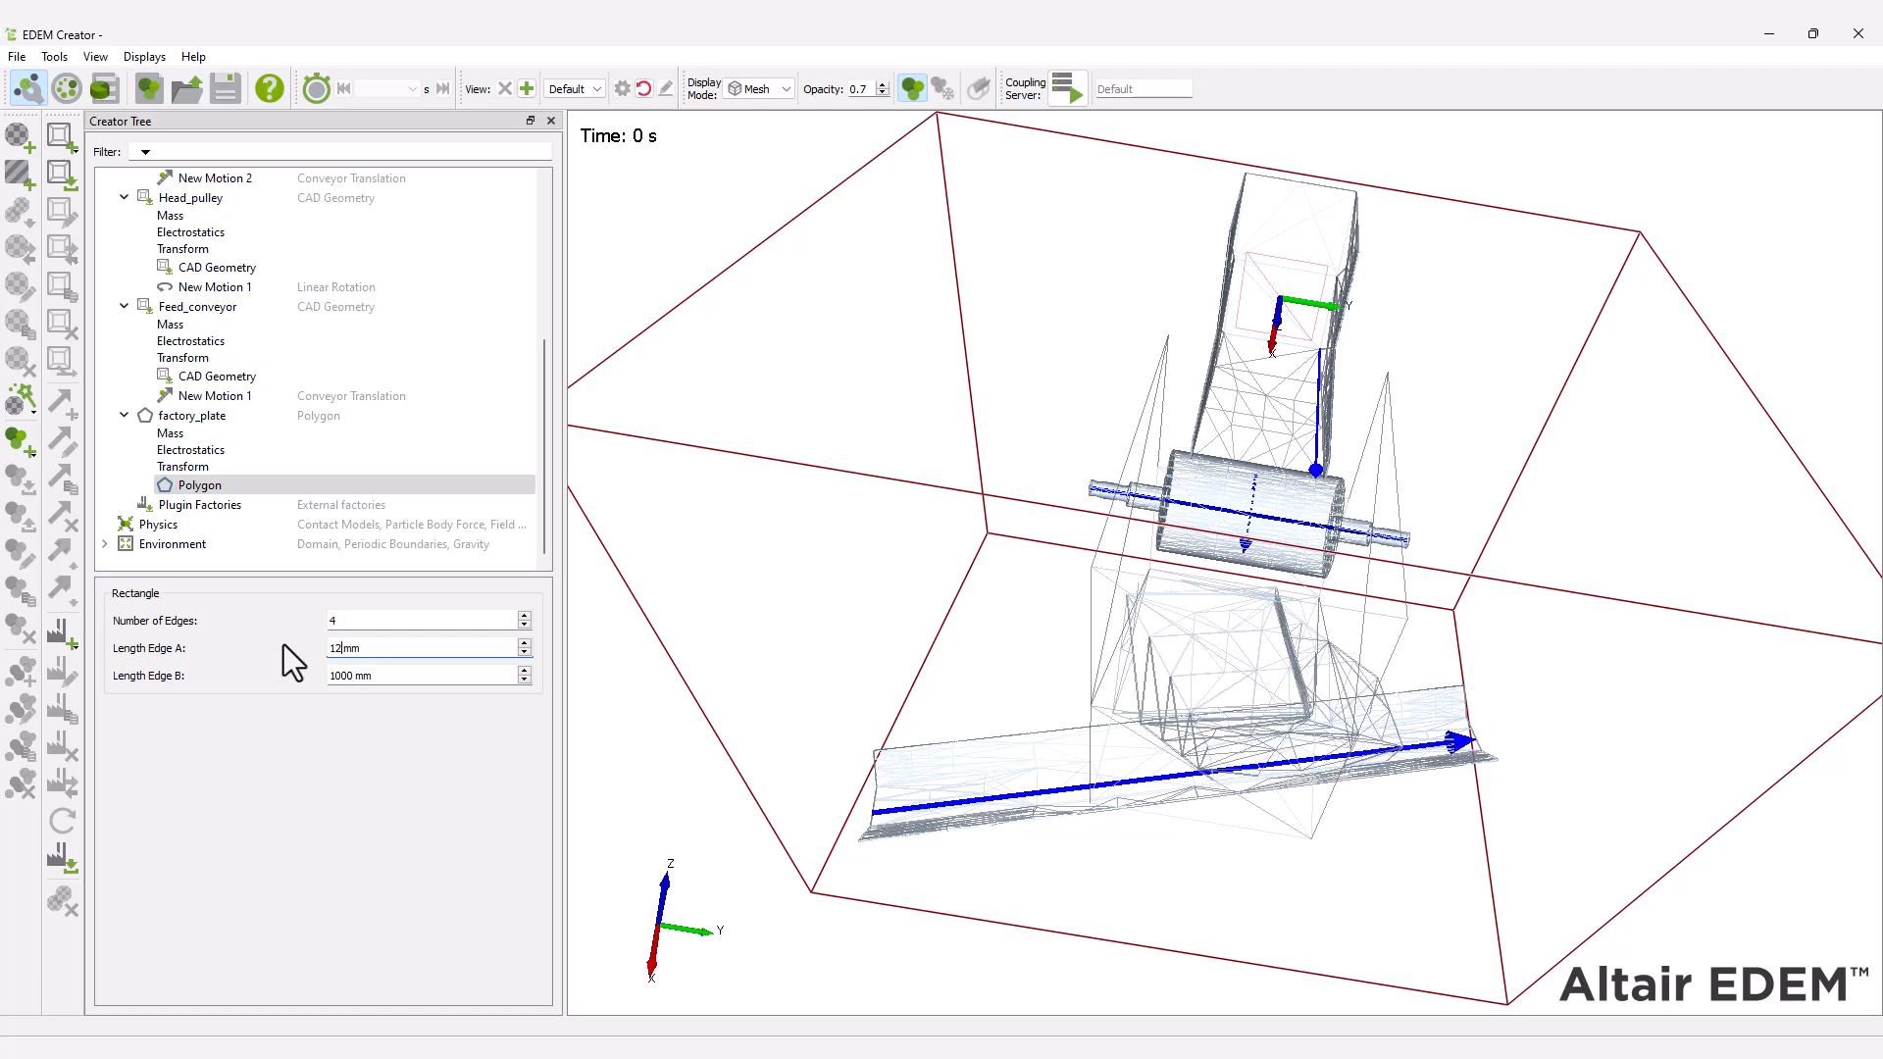
{"action": "key", "text": "Tab"}
{"action": "type", "text": "00"}
{"action": "left_click", "coordinate": [643, 89]}
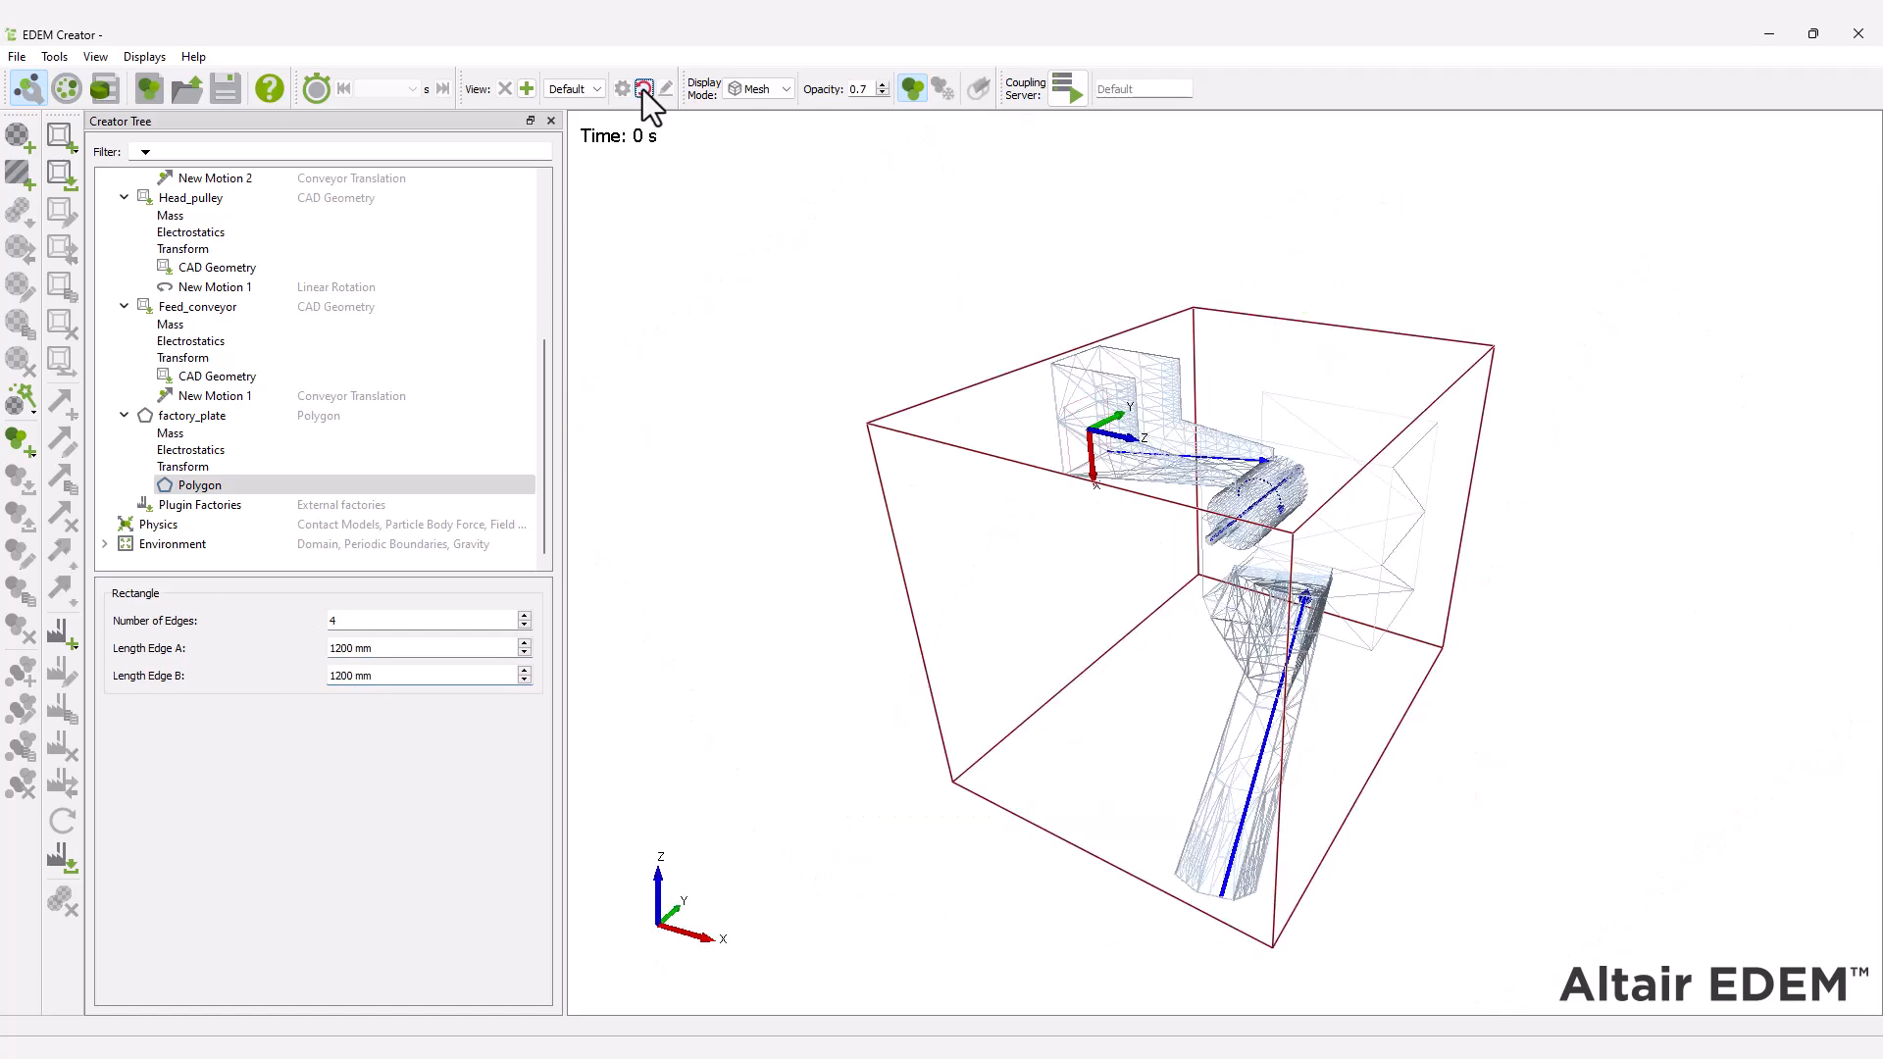
Set the geometry display mode to Filled and add a dynamic factory to factory_plate.
{"action": "left_click", "coordinate": [763, 88]}
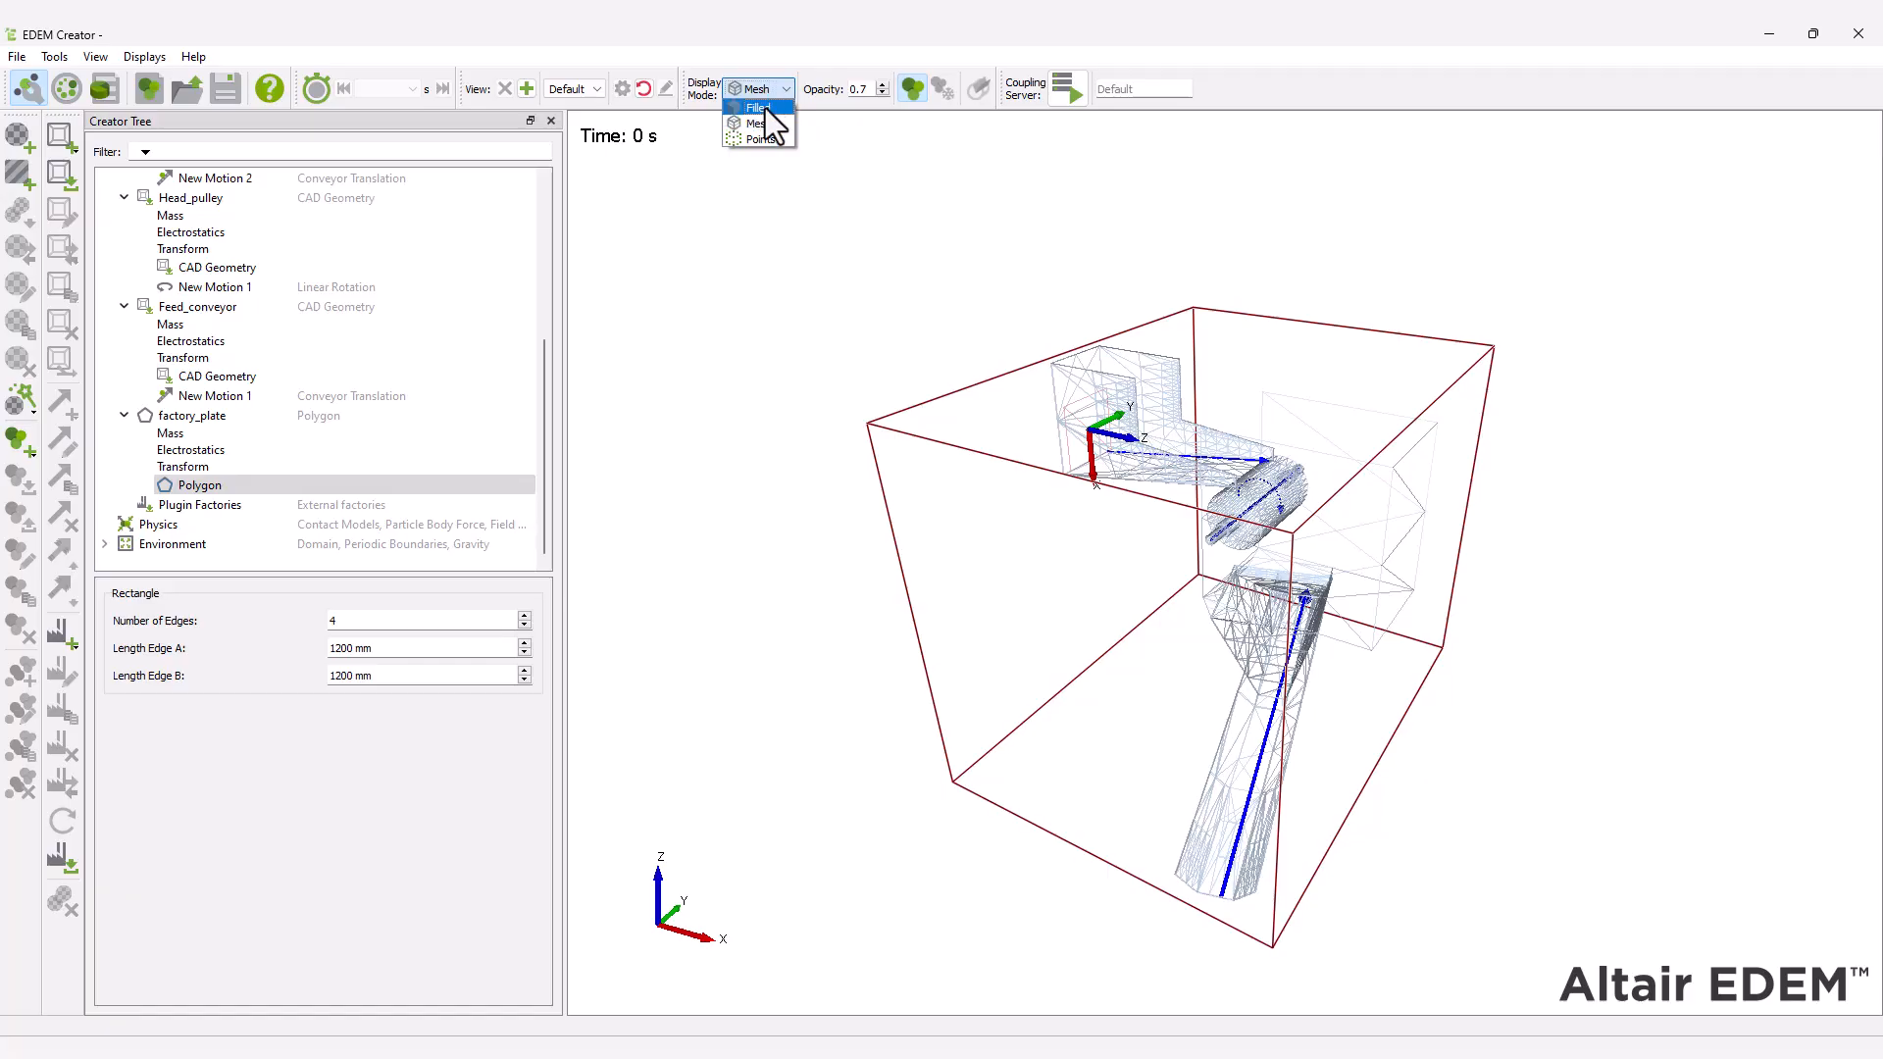
{"action": "left_click", "coordinate": [757, 107]}
{"action": "right_click", "coordinate": [229, 417]}
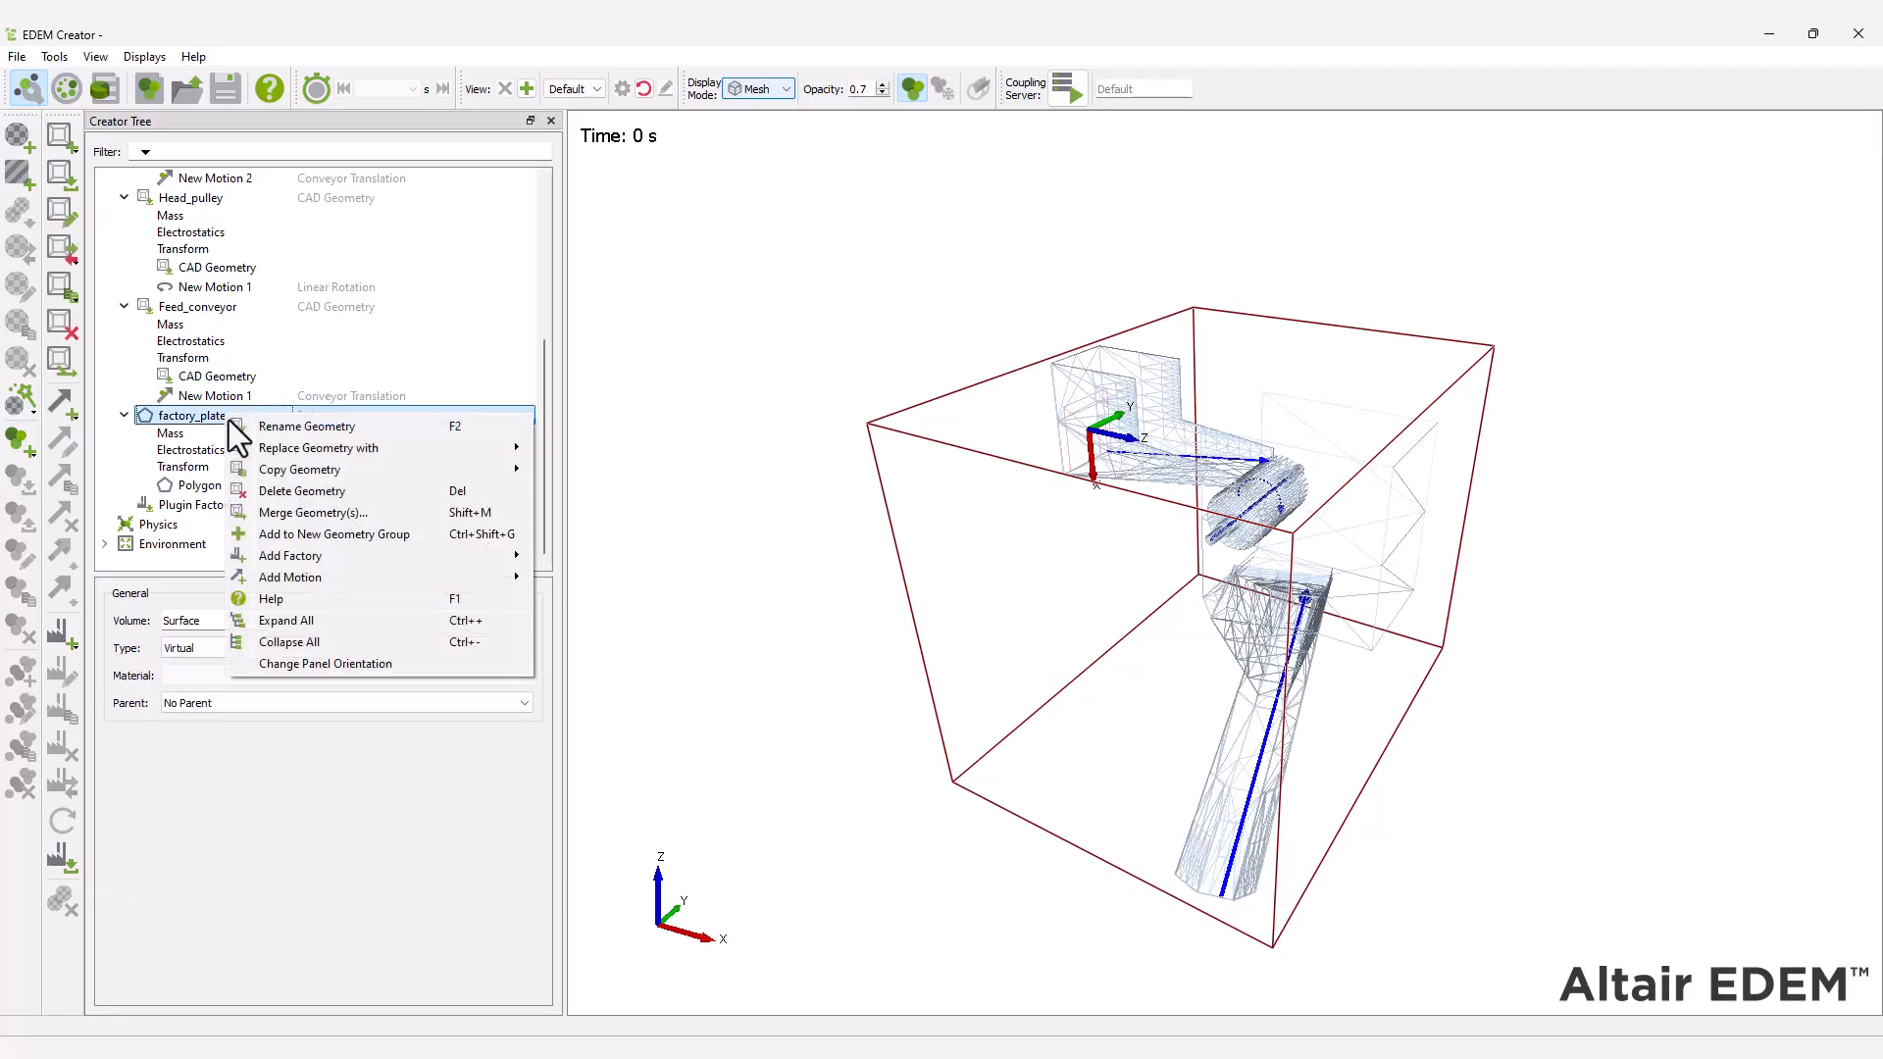
{"action": "mouse_move", "coordinate": [306, 555]}
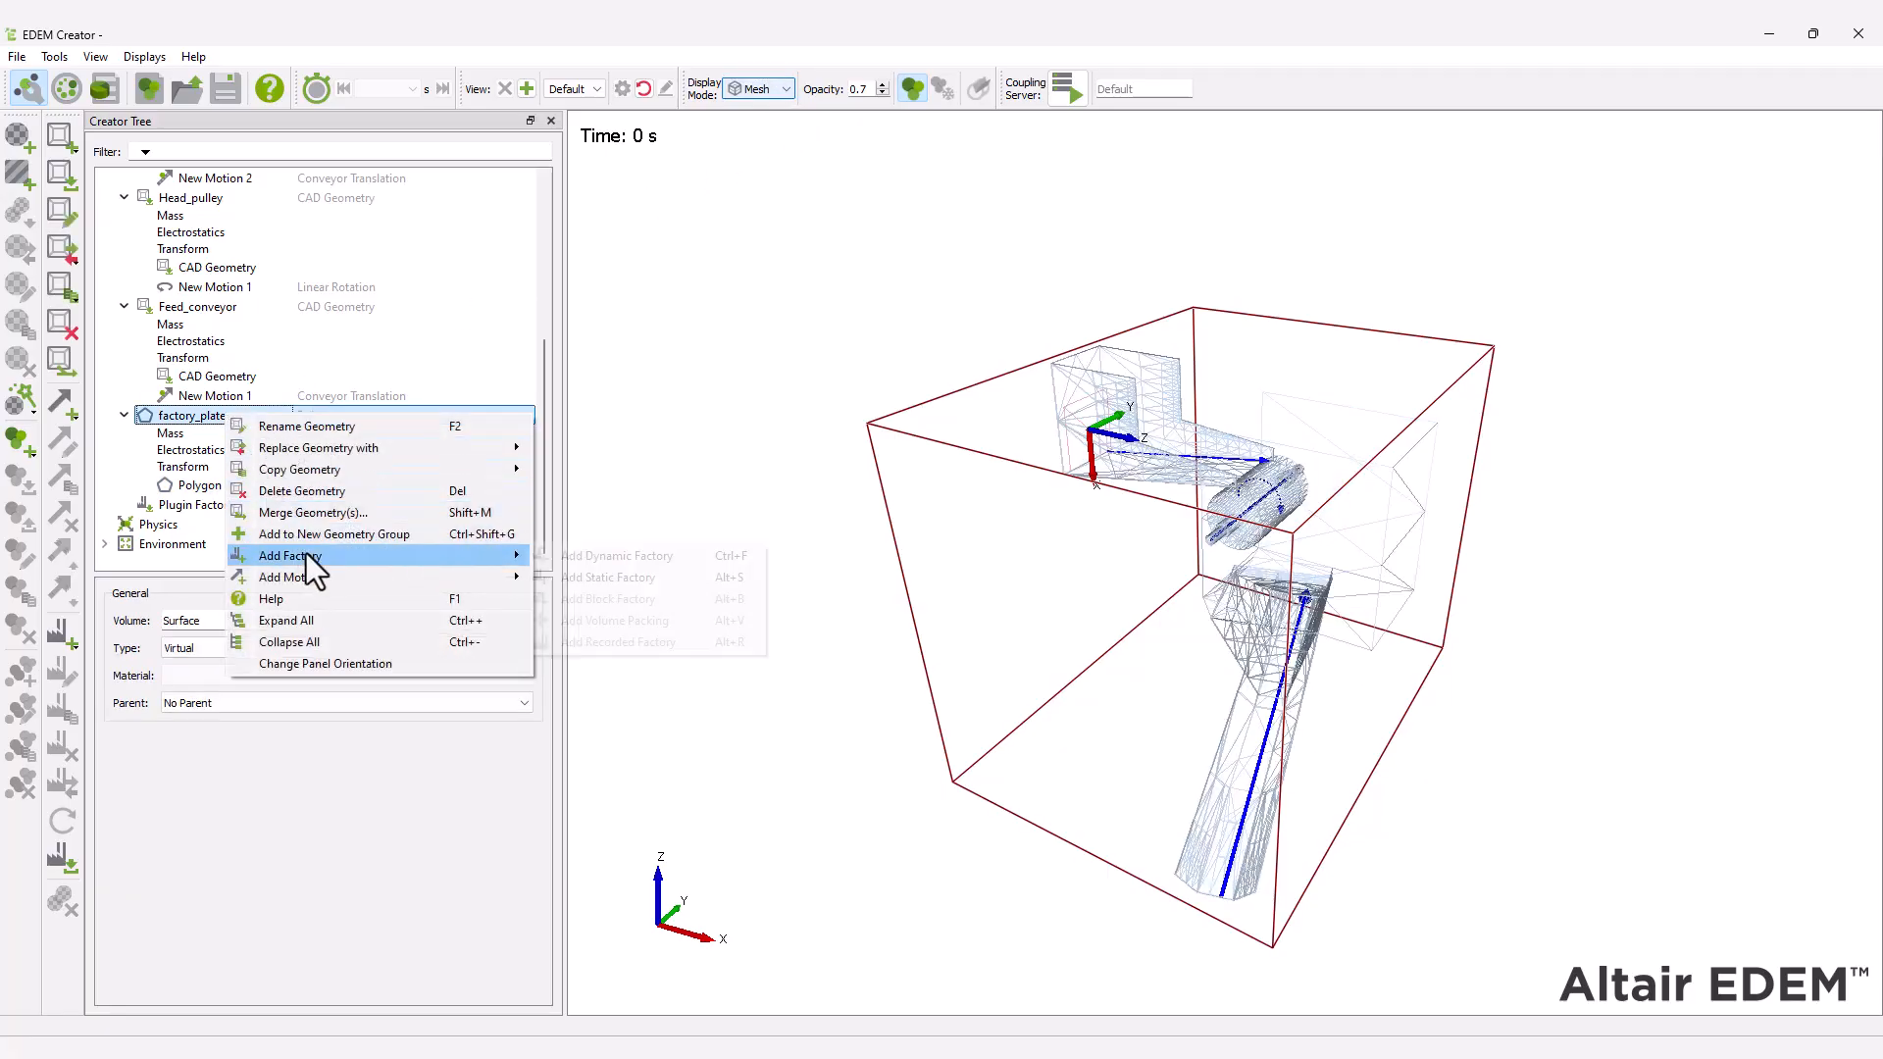
{"action": "left_click", "coordinate": [591, 557]}
Set the new factory to generate an unlimited number of particles at a target mass rate of 220 kg/s.
{"action": "left_click", "coordinate": [183, 637]}
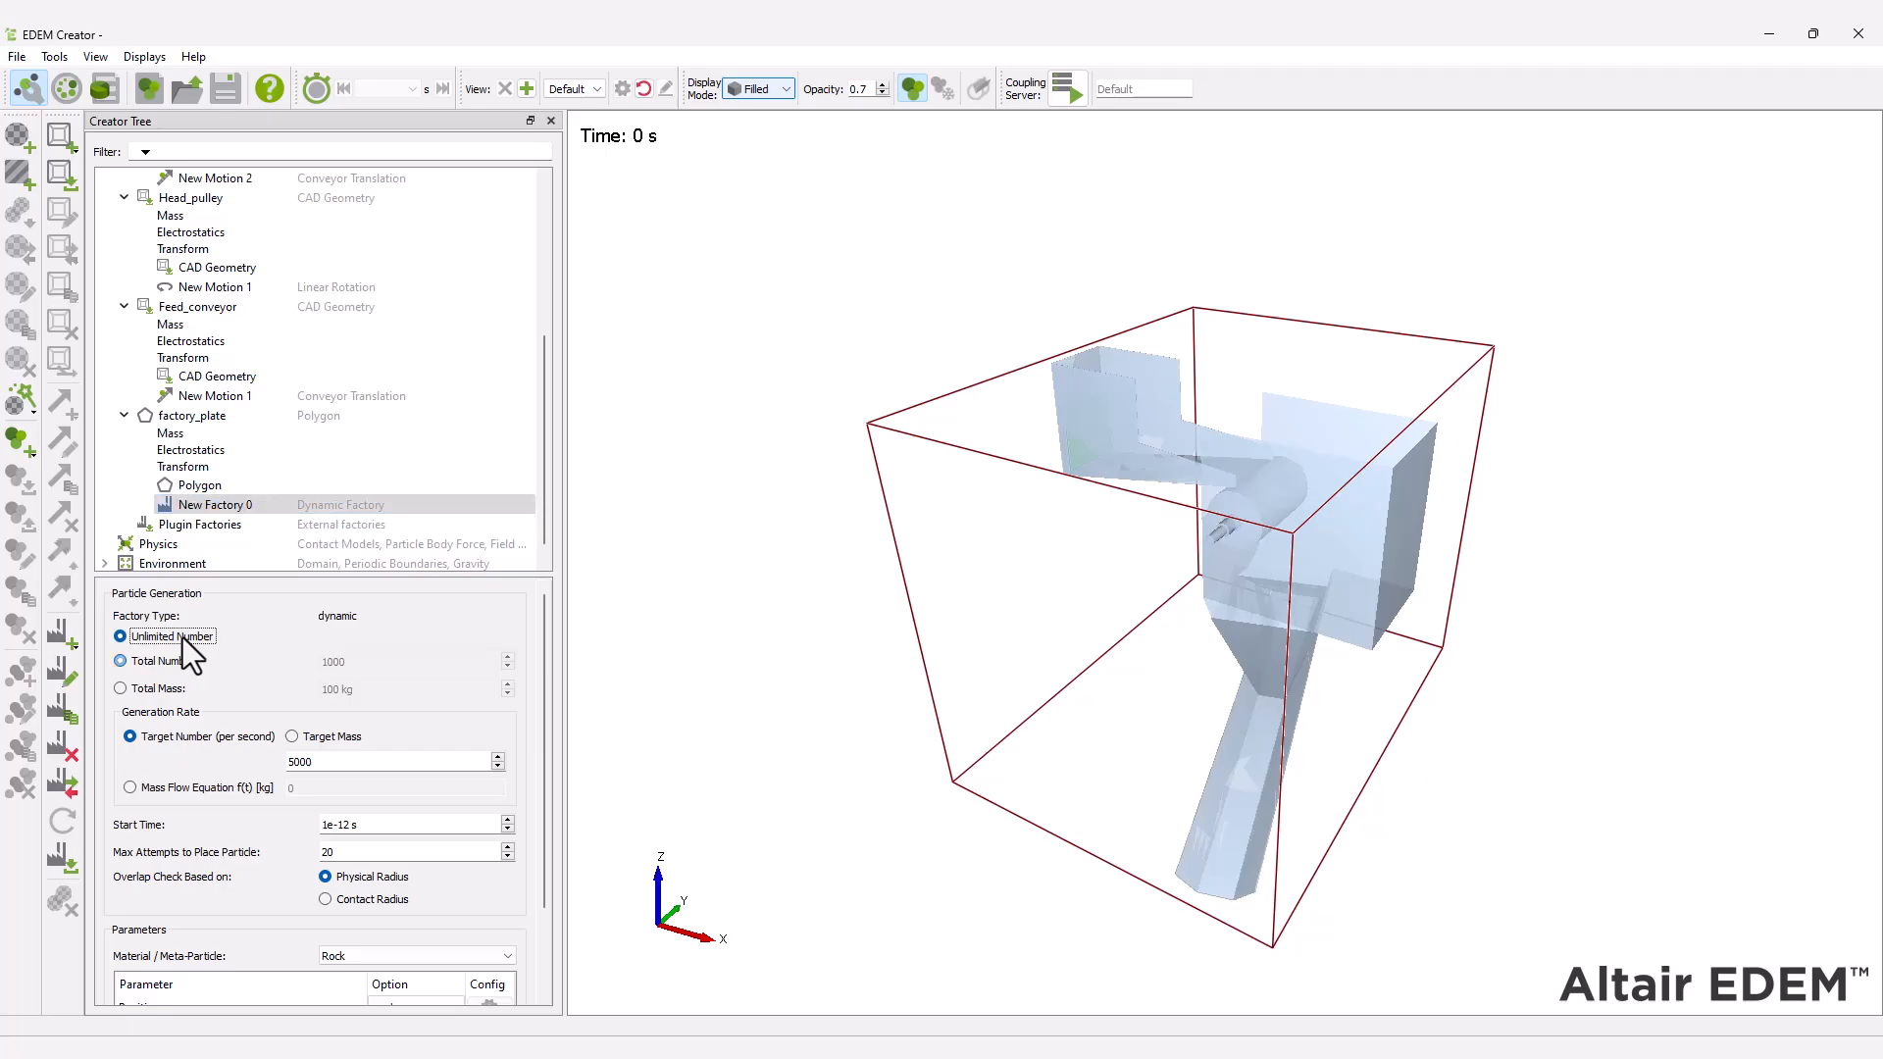
{"action": "left_click", "coordinate": [293, 738]}
{"action": "left_click", "coordinate": [287, 762]}
{"action": "key", "text": "BackSpace"}
{"action": "key", "text": "BackSpace"}
{"action": "key", "text": "BackSpace"}
{"action": "key", "text": "BackSpace"}
{"action": "type", "text": "220"}
Give the factory's particles a fixed X velocity of 2.25 m/s and save the simulation.
{"action": "left_click_drag", "start_coordinate": [542, 642], "coordinate": [545, 761]}
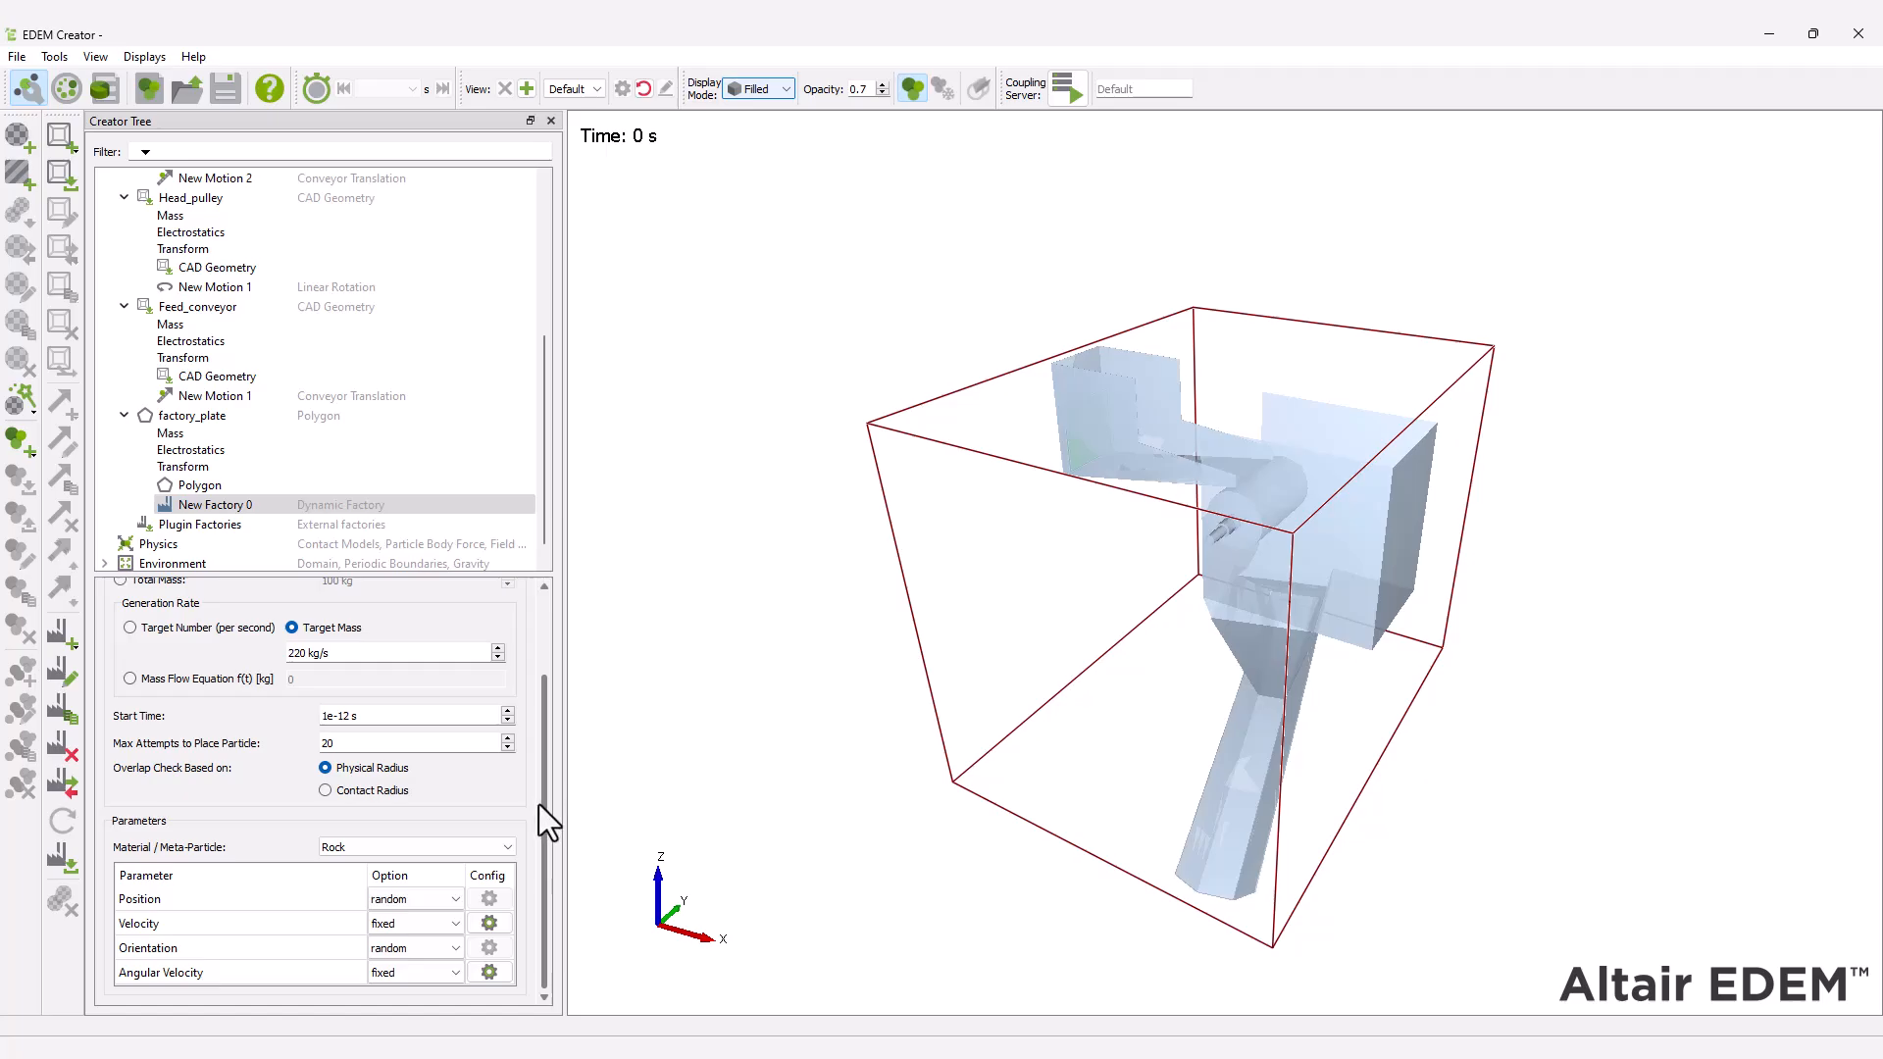
{"action": "left_click", "coordinate": [490, 923]}
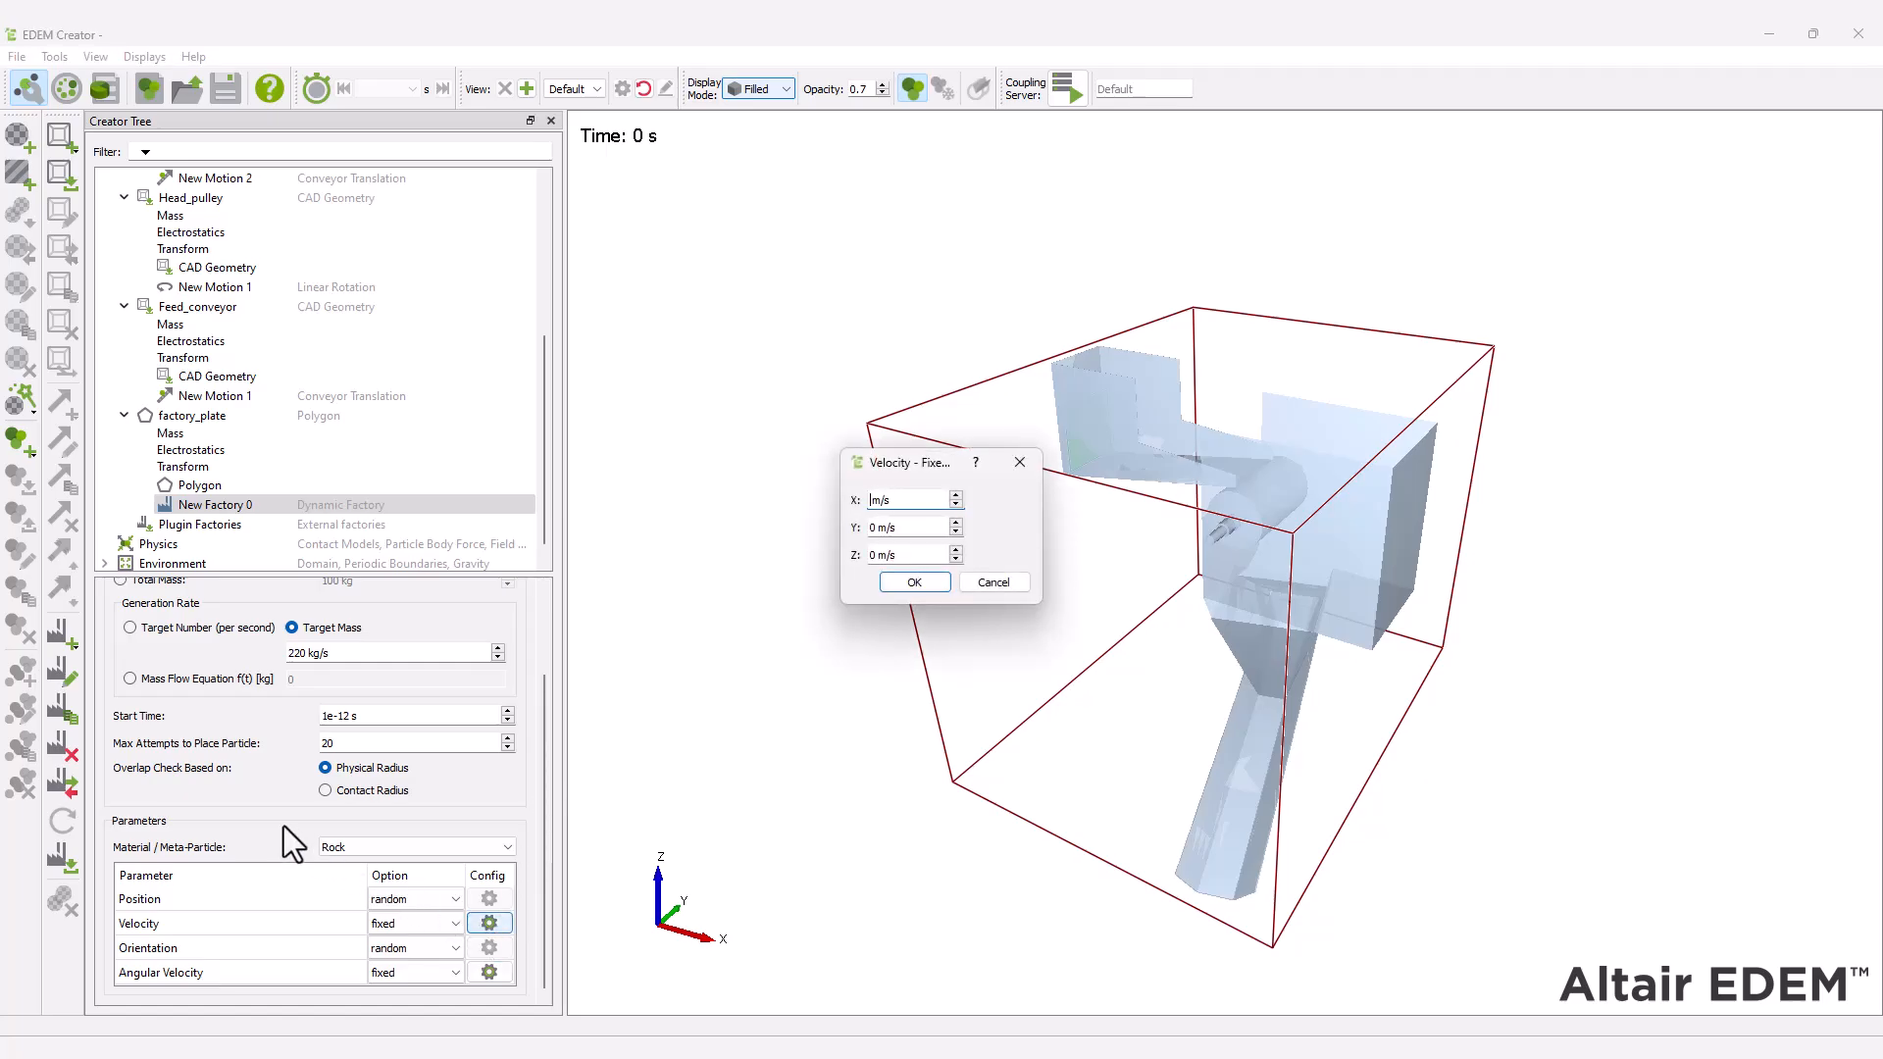
{"action": "type", "text": "2.25"}
{"action": "key", "text": "Return"}
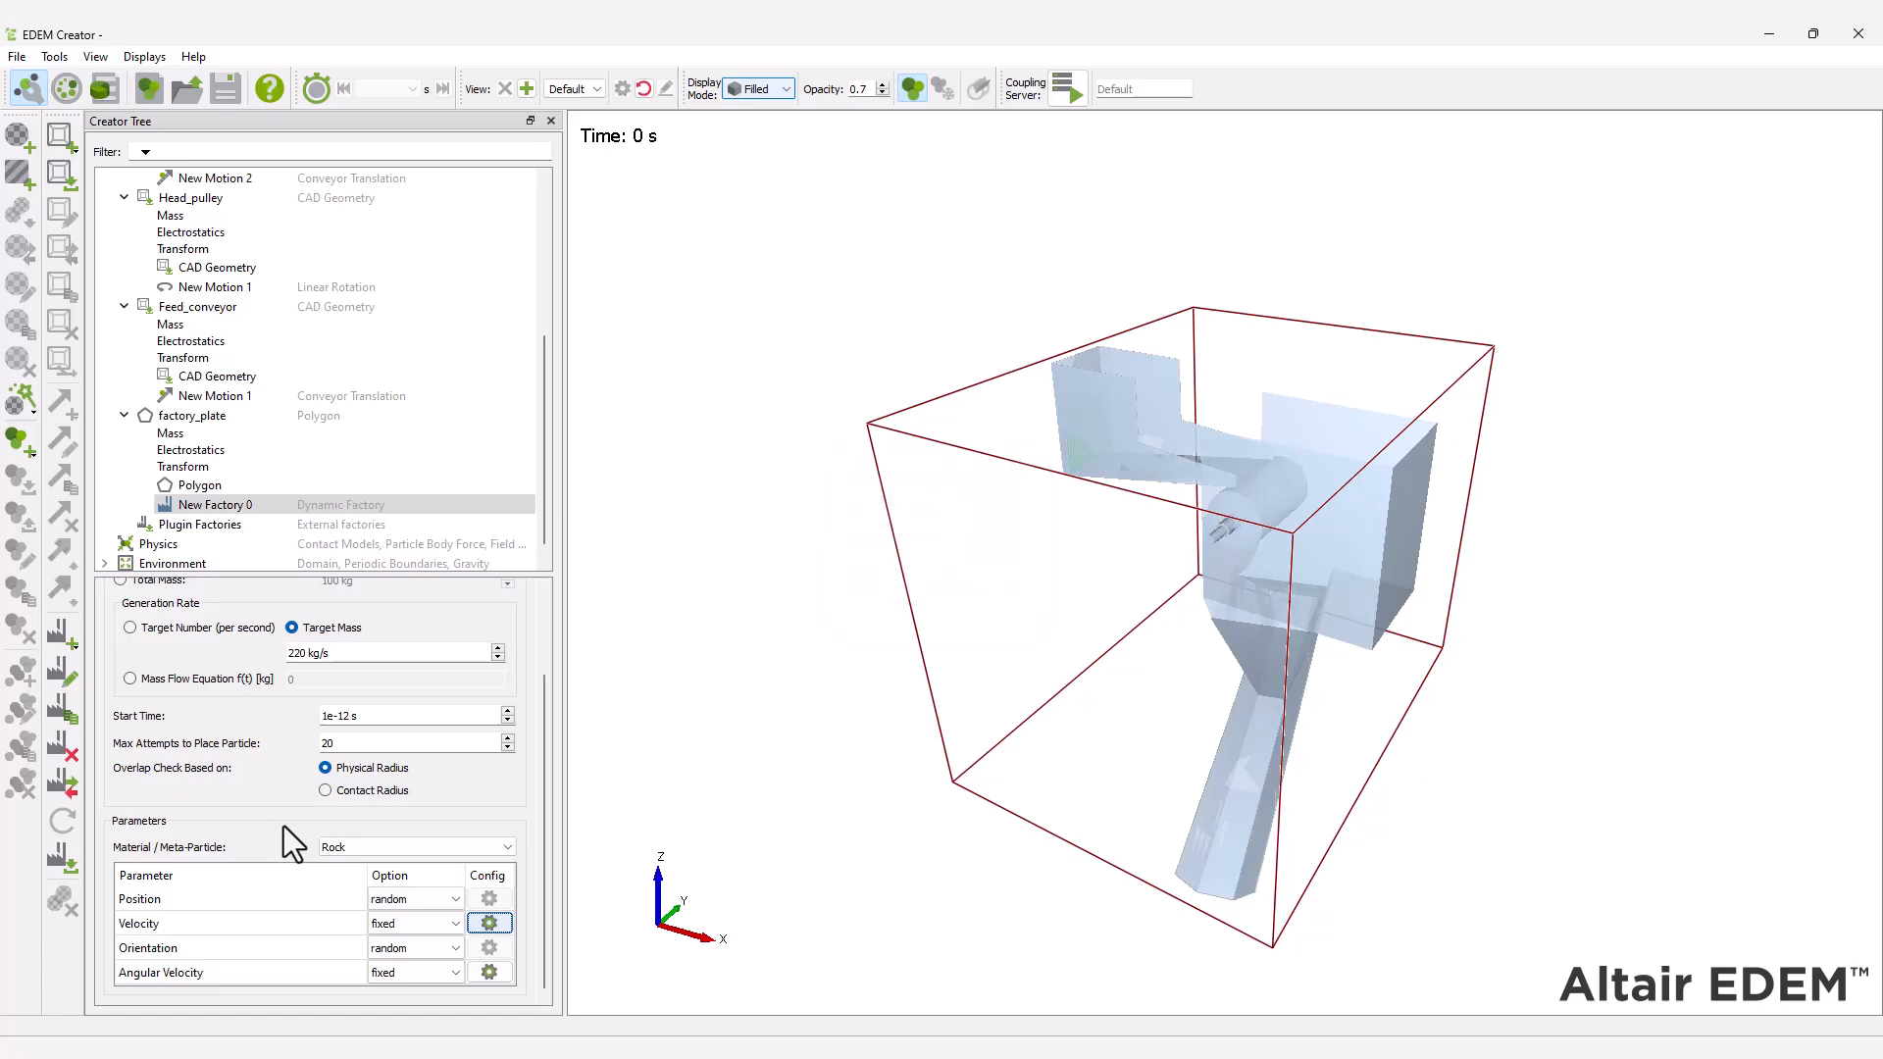
{"action": "left_click", "coordinate": [225, 98]}
Switch to the Simulator, disable the auto time step and set the Rayleigh percentage to 20 %.
{"action": "left_click", "coordinate": [67, 91]}
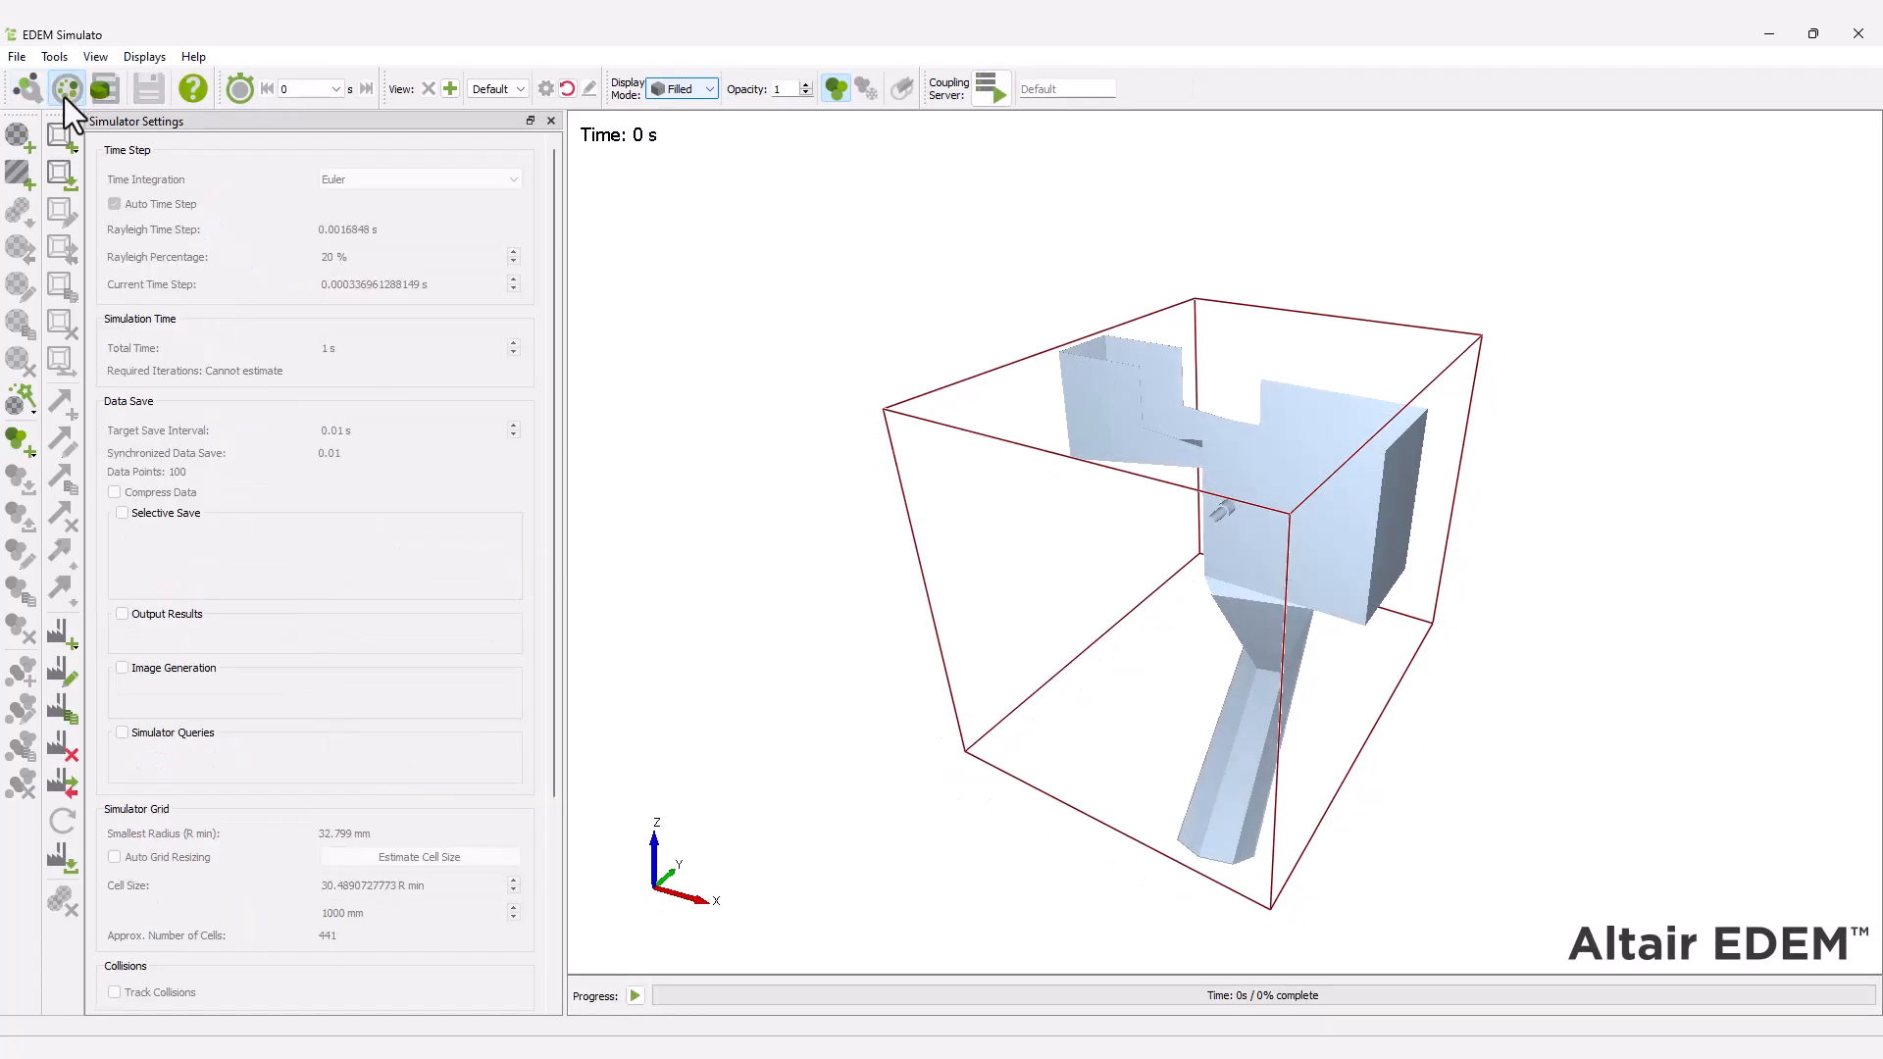
{"action": "left_click", "coordinate": [31, 204]}
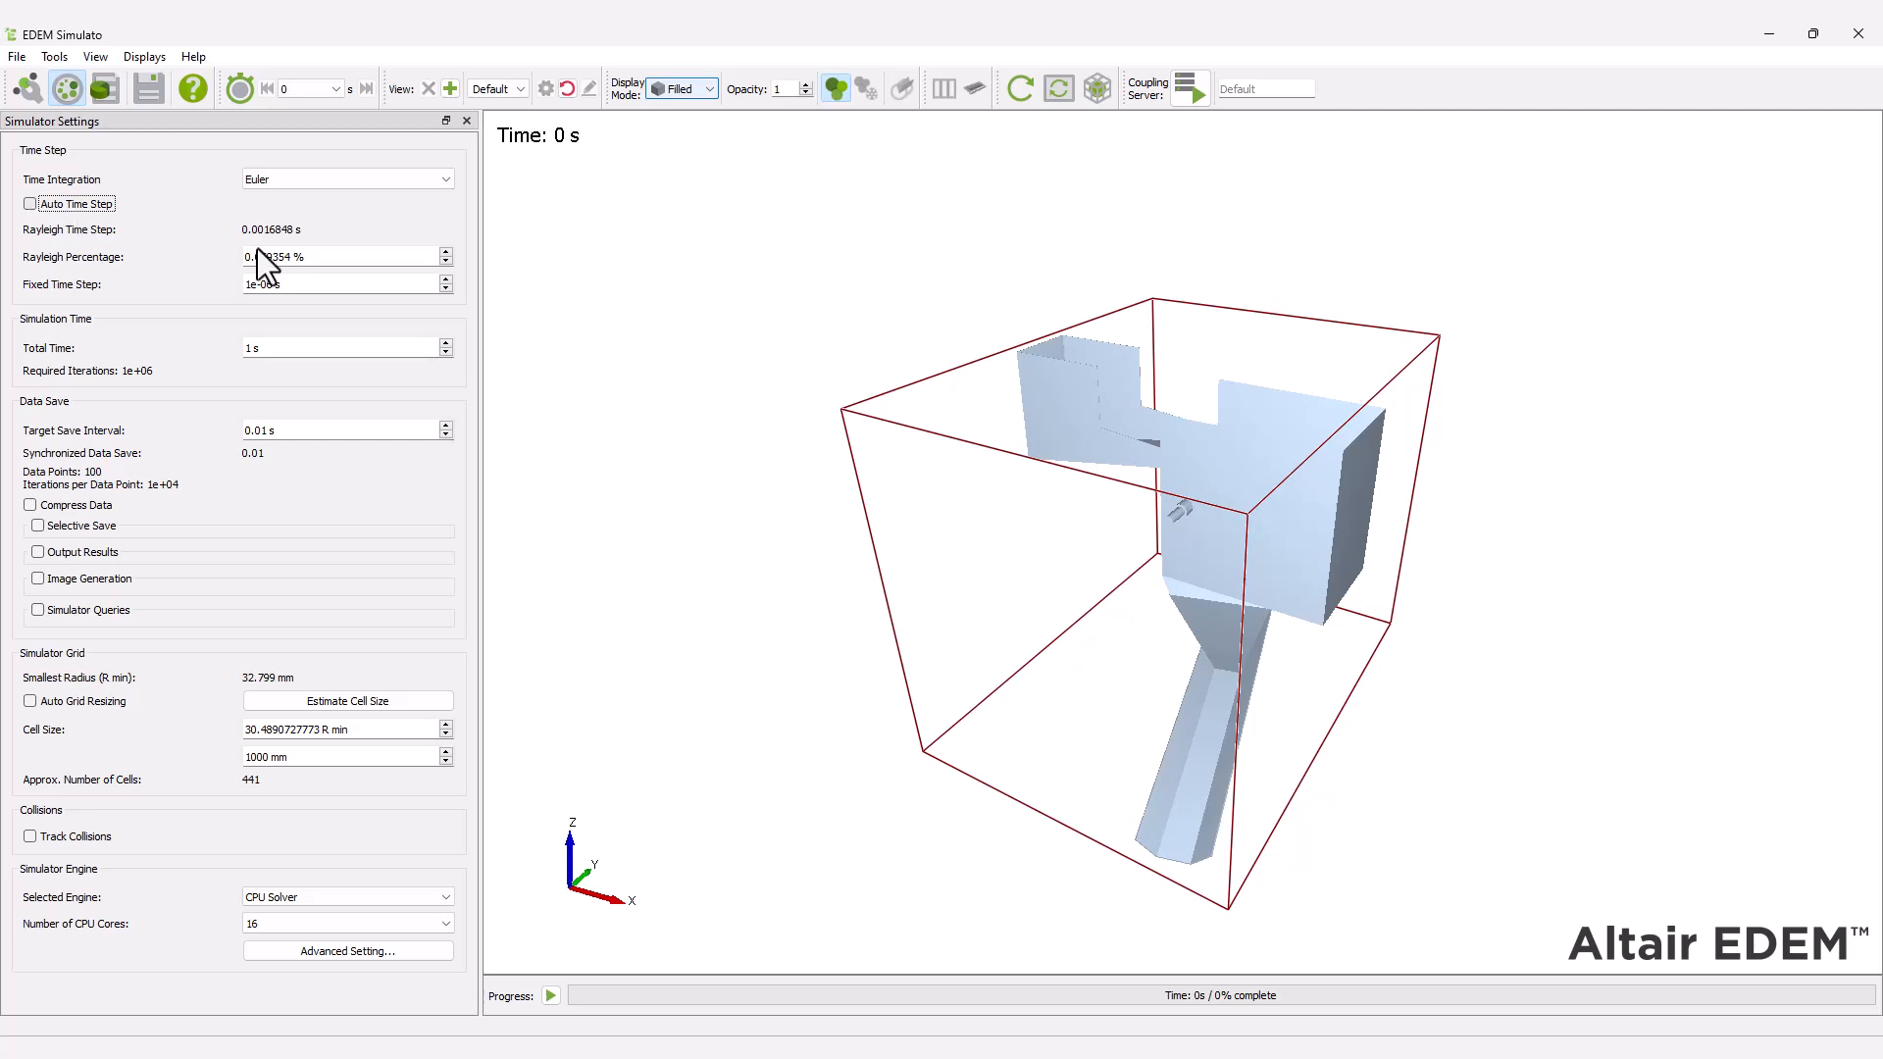
{"action": "left_click_drag", "start_coordinate": [310, 259], "coordinate": [210, 261]}
{"action": "type", "text": "20"}
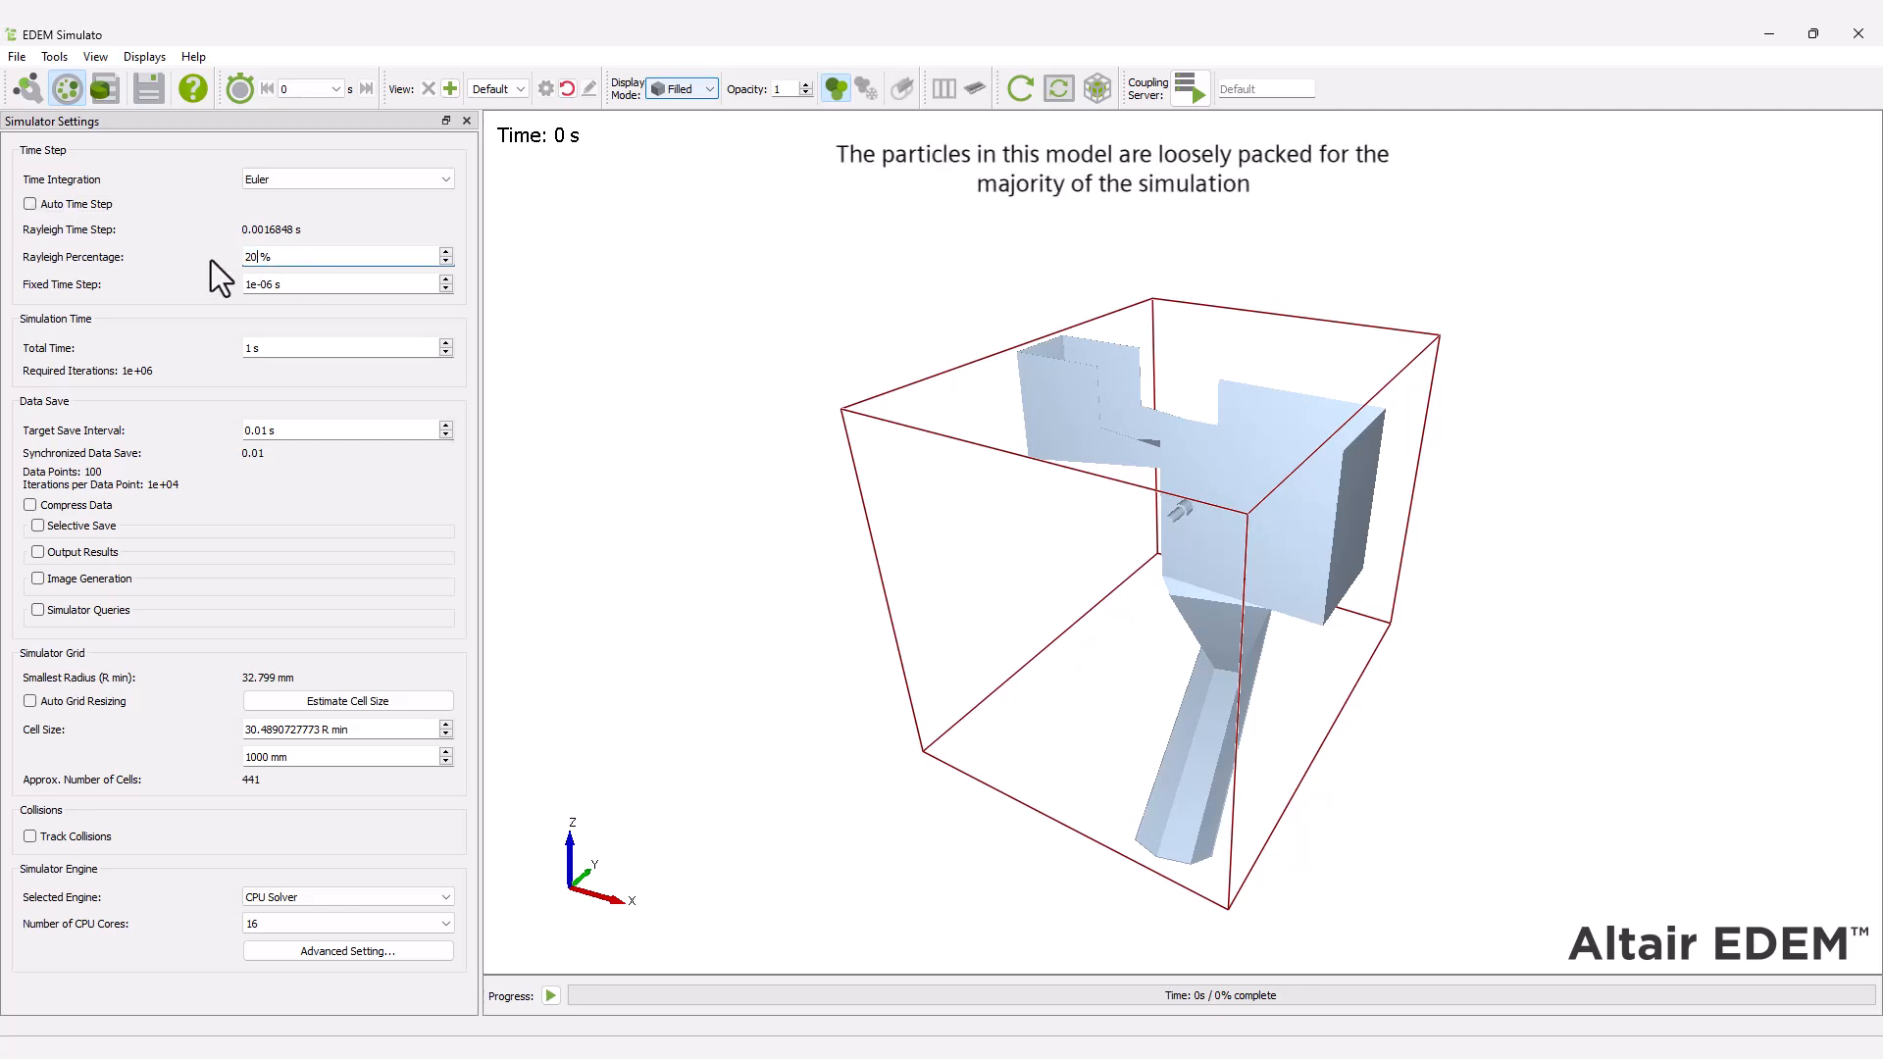
{"action": "key", "text": "Return"}
Set the total simulation time to 15 s and the target save interval to 0.02 s.
{"action": "left_click_drag", "start_coordinate": [261, 345], "coordinate": [220, 339]}
{"action": "type", "text": "15"}
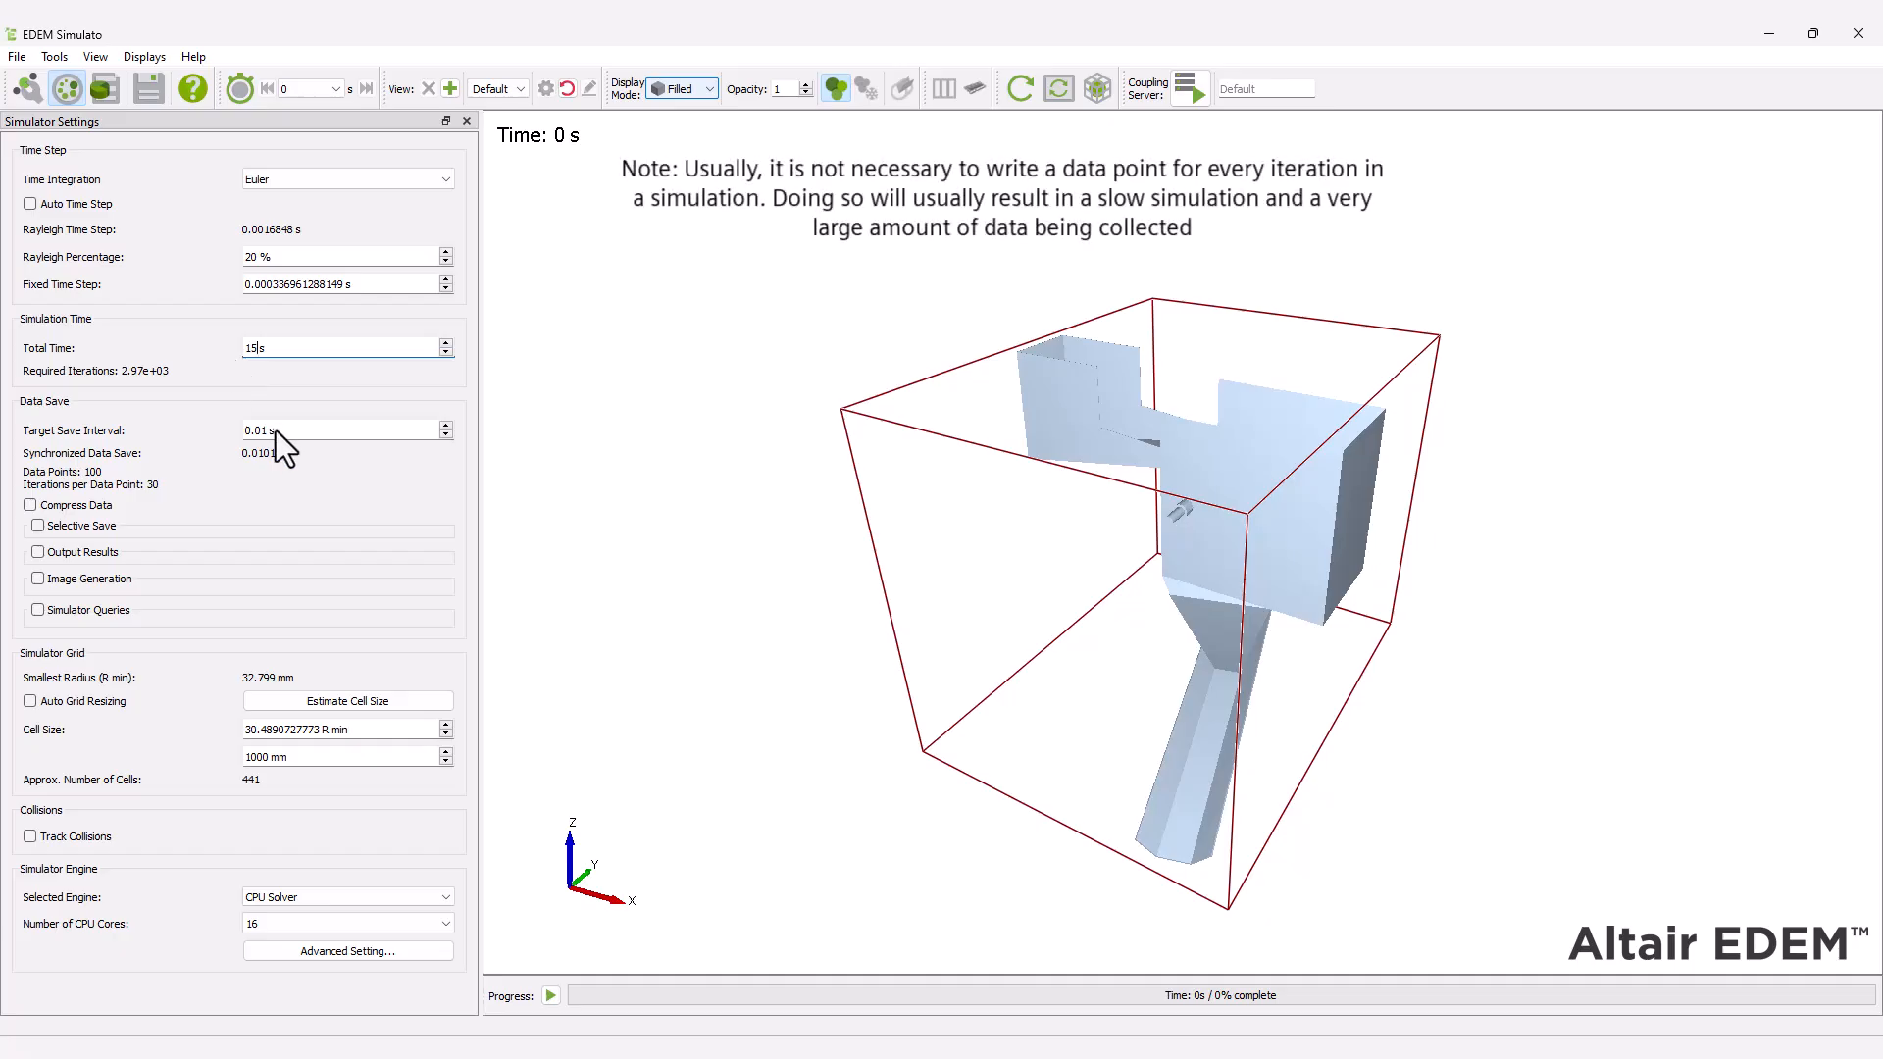
{"action": "left_click_drag", "start_coordinate": [274, 432], "coordinate": [204, 428]}
{"action": "type", "text": "0.02"}
Set the simulator grid cell size to 3 R min.
{"action": "left_click_drag", "start_coordinate": [321, 730], "coordinate": [202, 720]}
{"action": "type", "text": "3"}
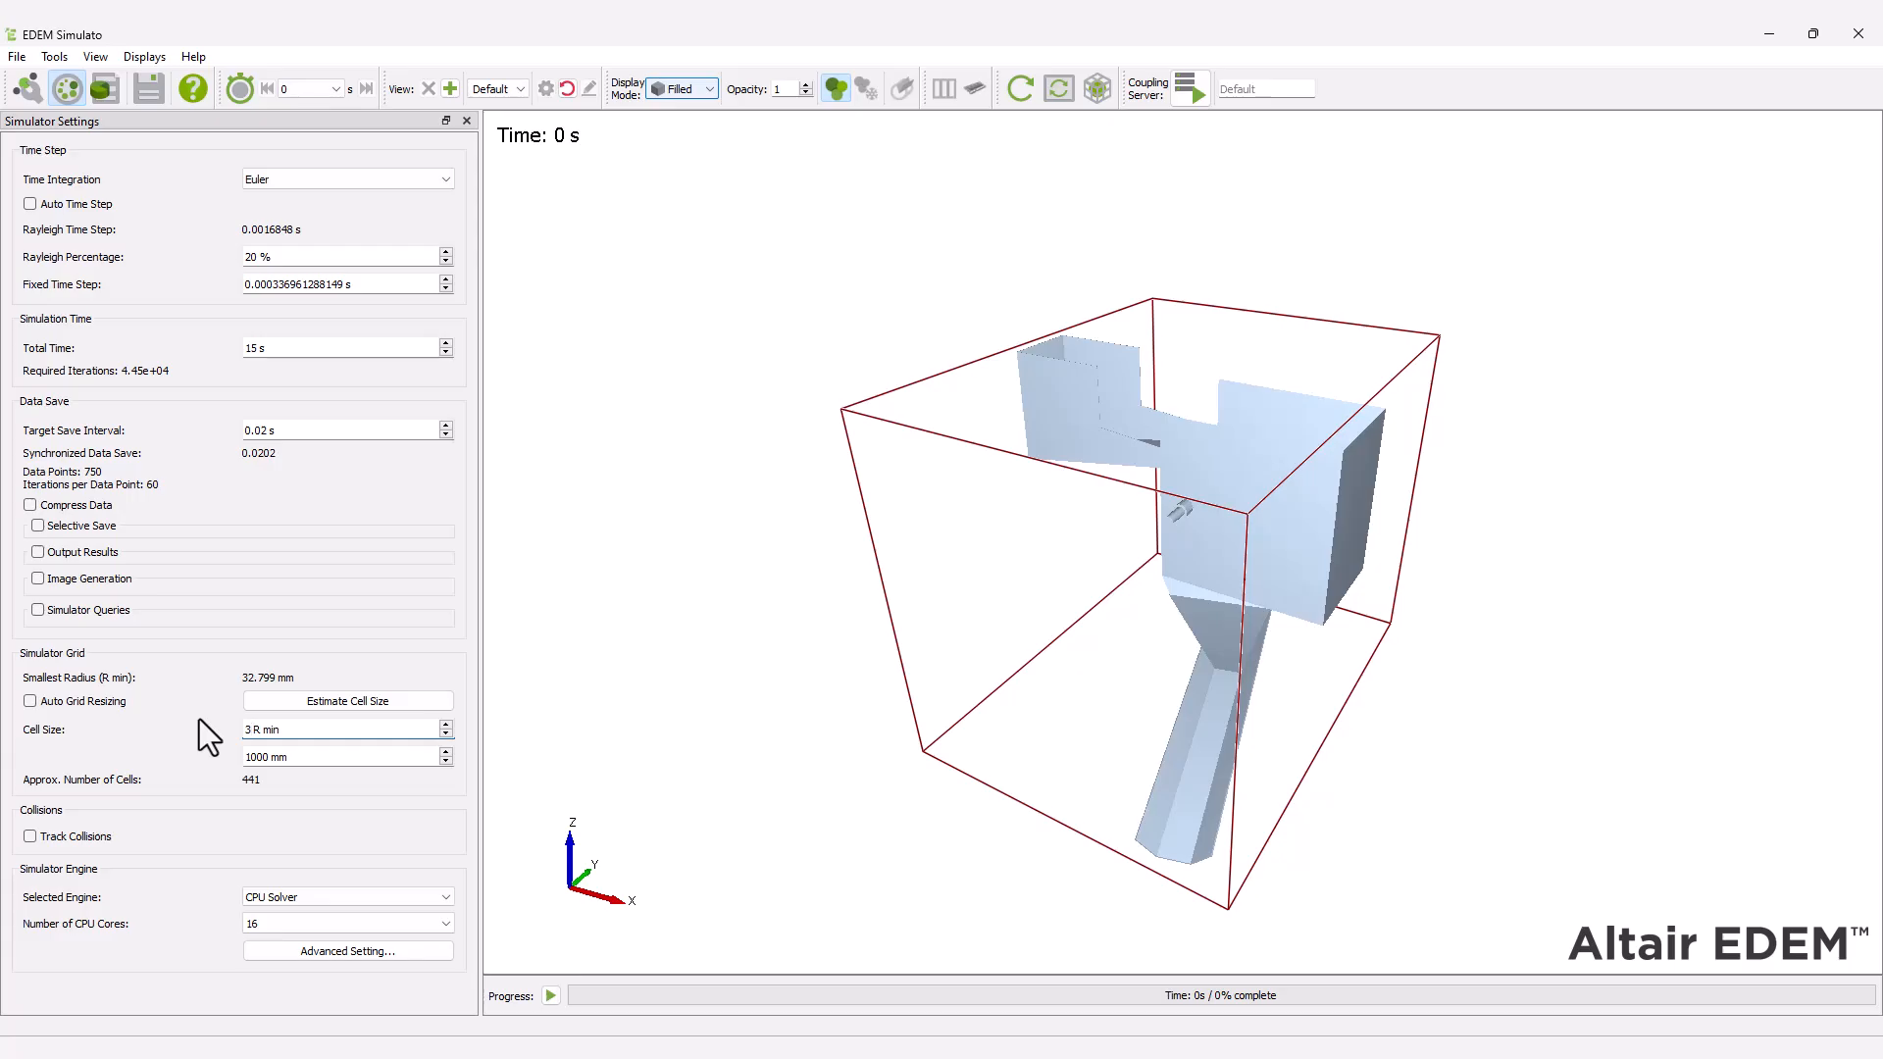
{"action": "key", "text": "Return"}
Run the simulation to completion with automatic view refresh enabled and the geometry opacity lowered to 0.3.
{"action": "left_click", "coordinate": [550, 995]}
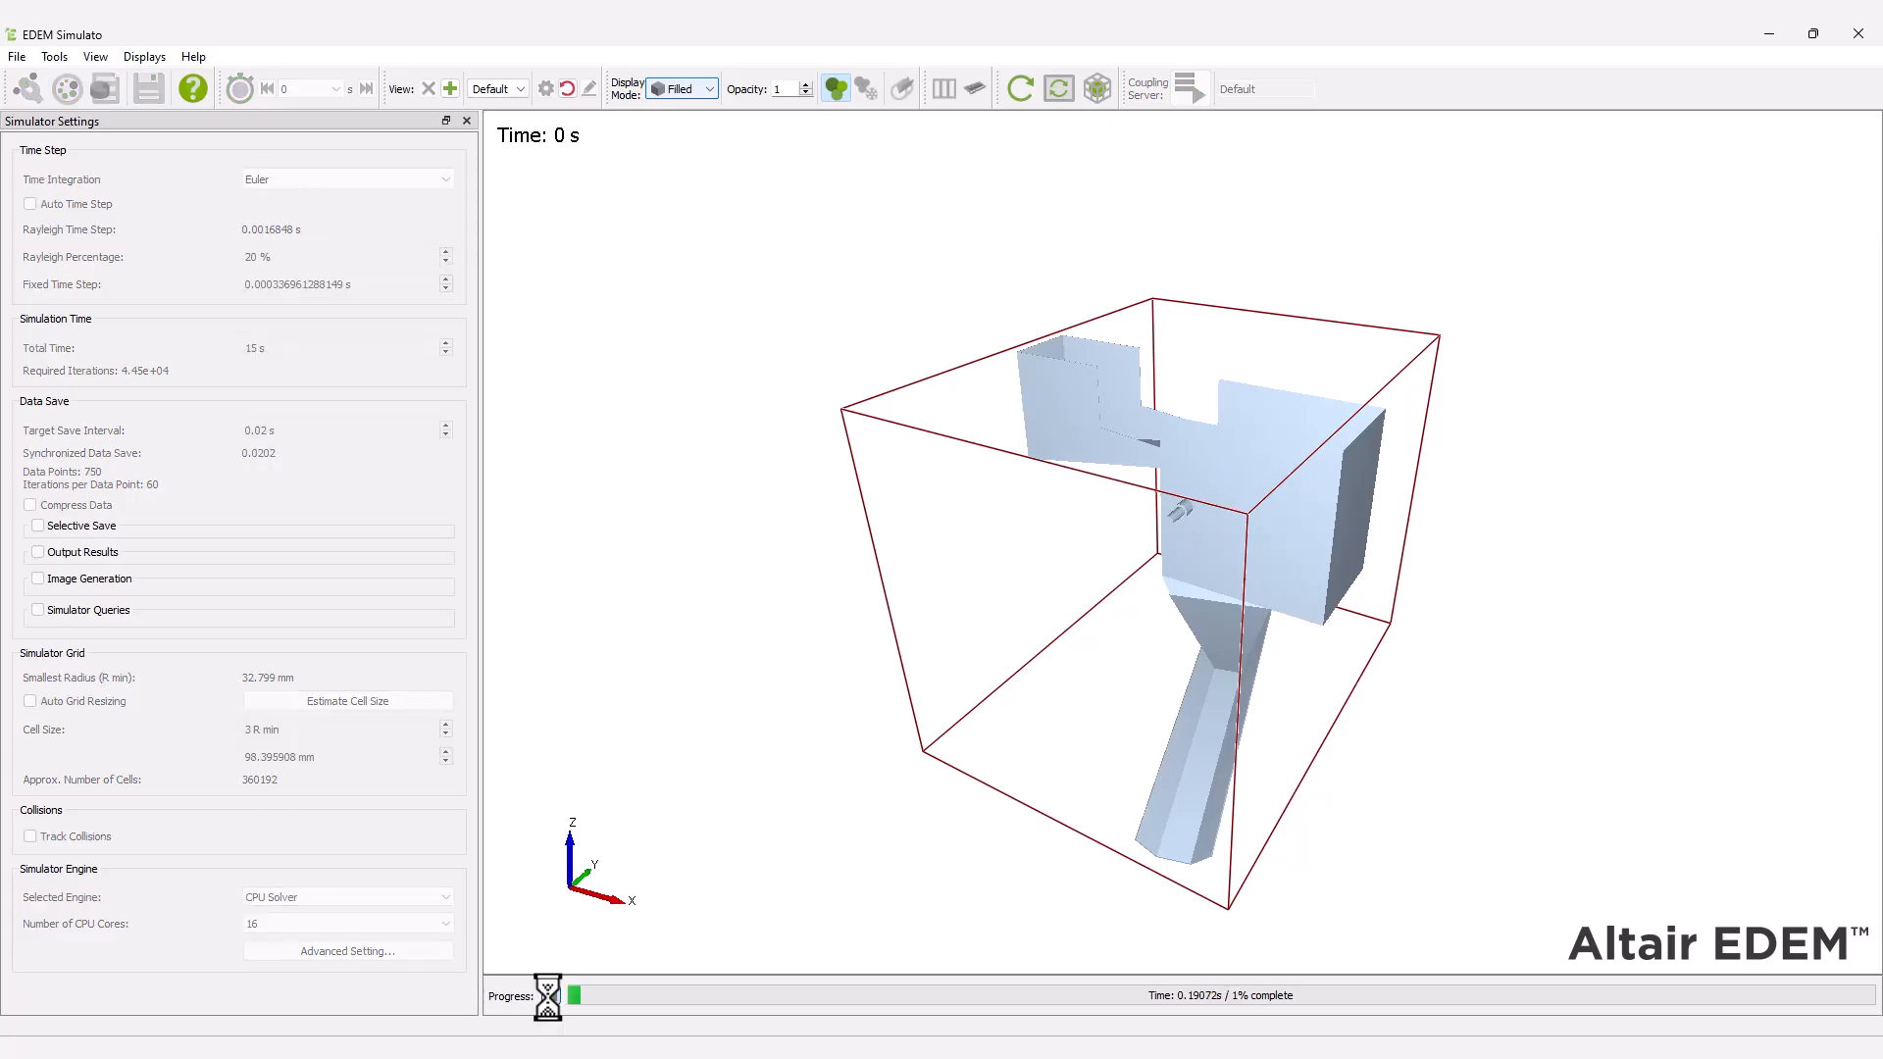
{"action": "left_click", "coordinate": [1059, 89]}
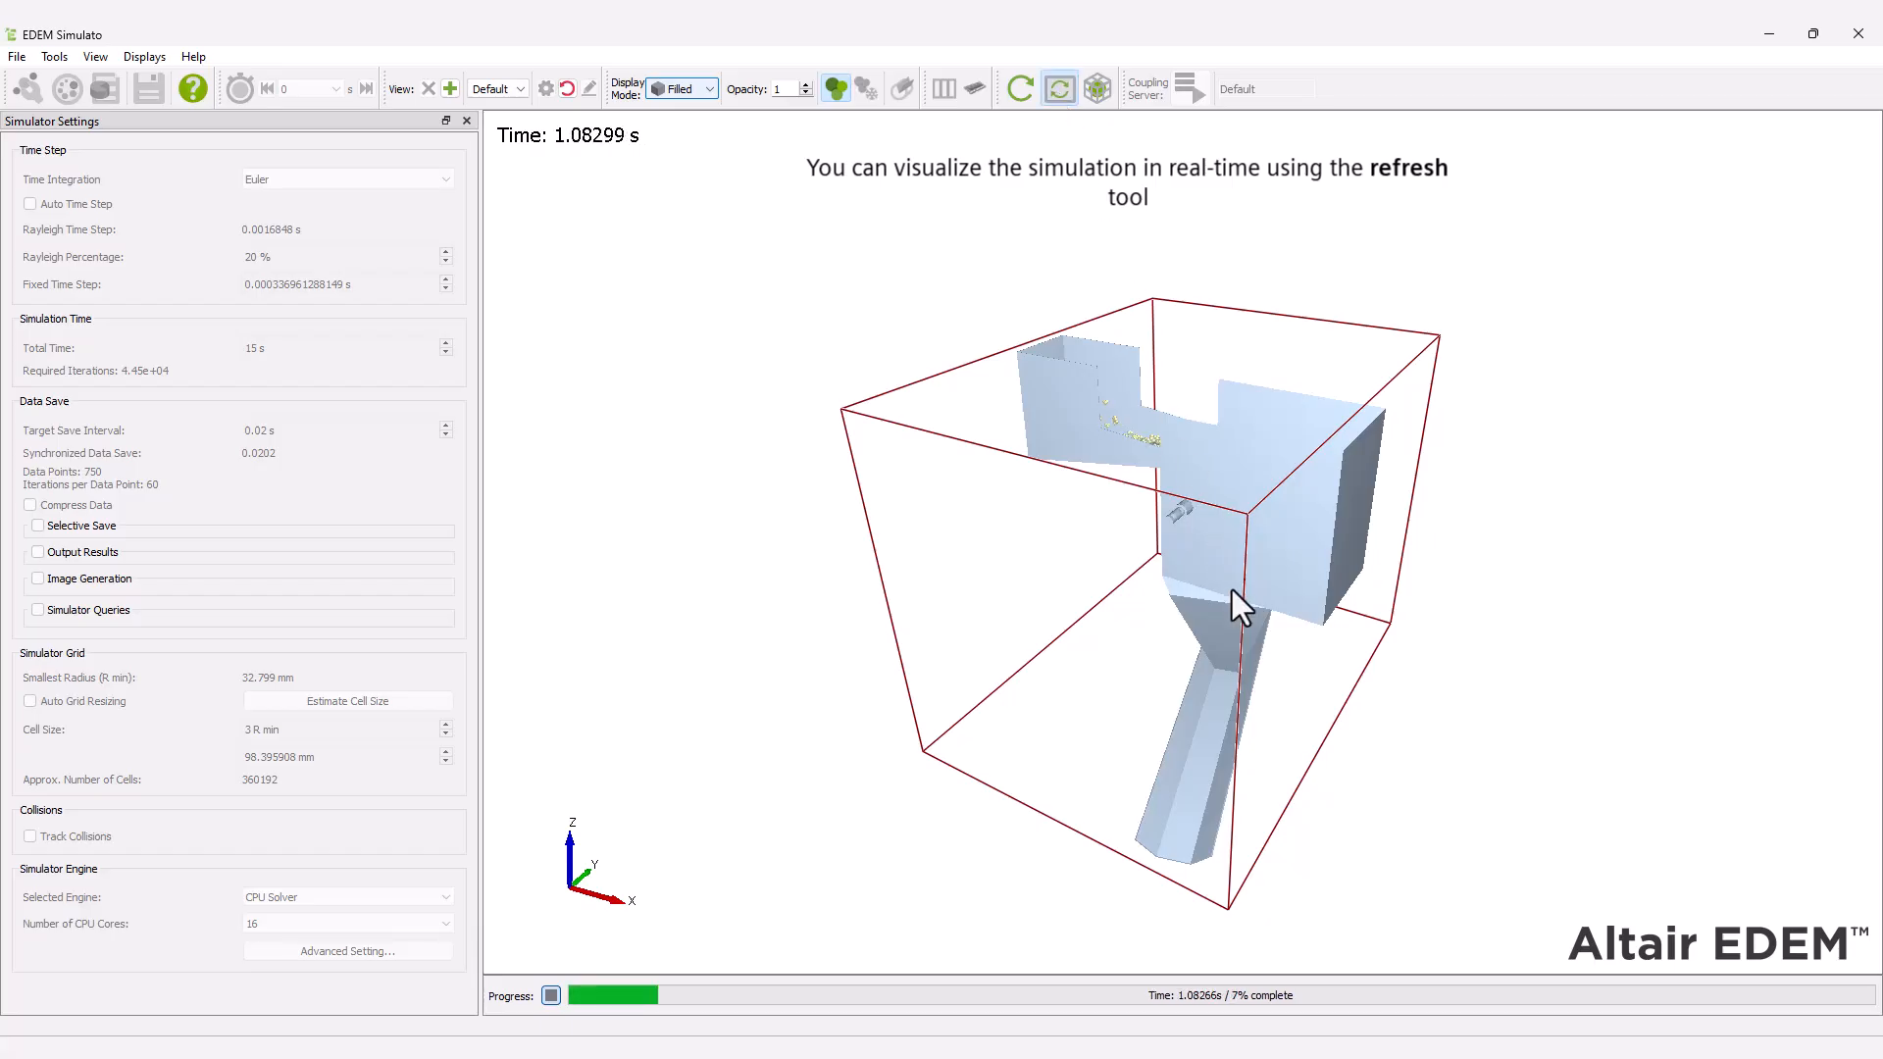
{"action": "left_click", "coordinate": [805, 93]}
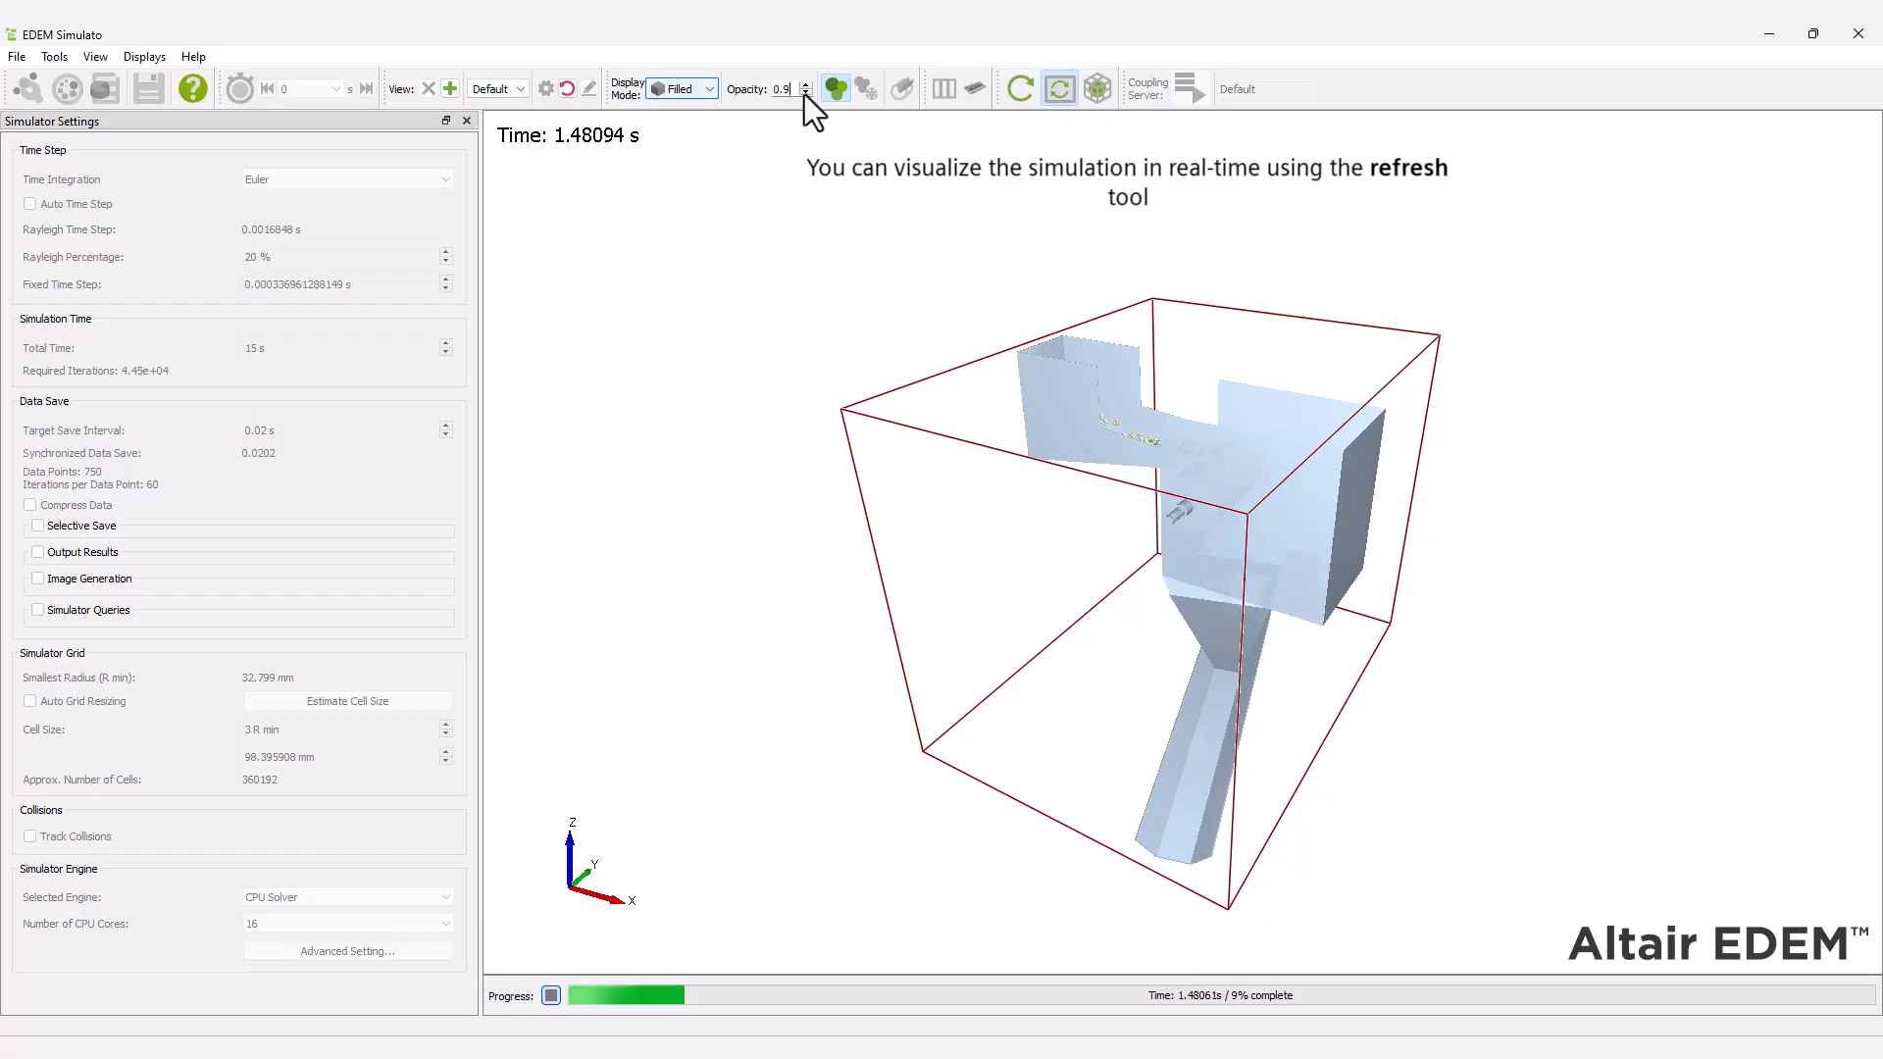
{"action": "left_click", "coordinate": [805, 93]}
{"action": "left_click", "coordinate": [805, 93]}
{"action": "left_click", "coordinate": [805, 93]}
{"action": "left_click", "coordinate": [805, 93]}
{"action": "left_click", "coordinate": [805, 93]}
{"action": "left_click", "coordinate": [805, 94]}
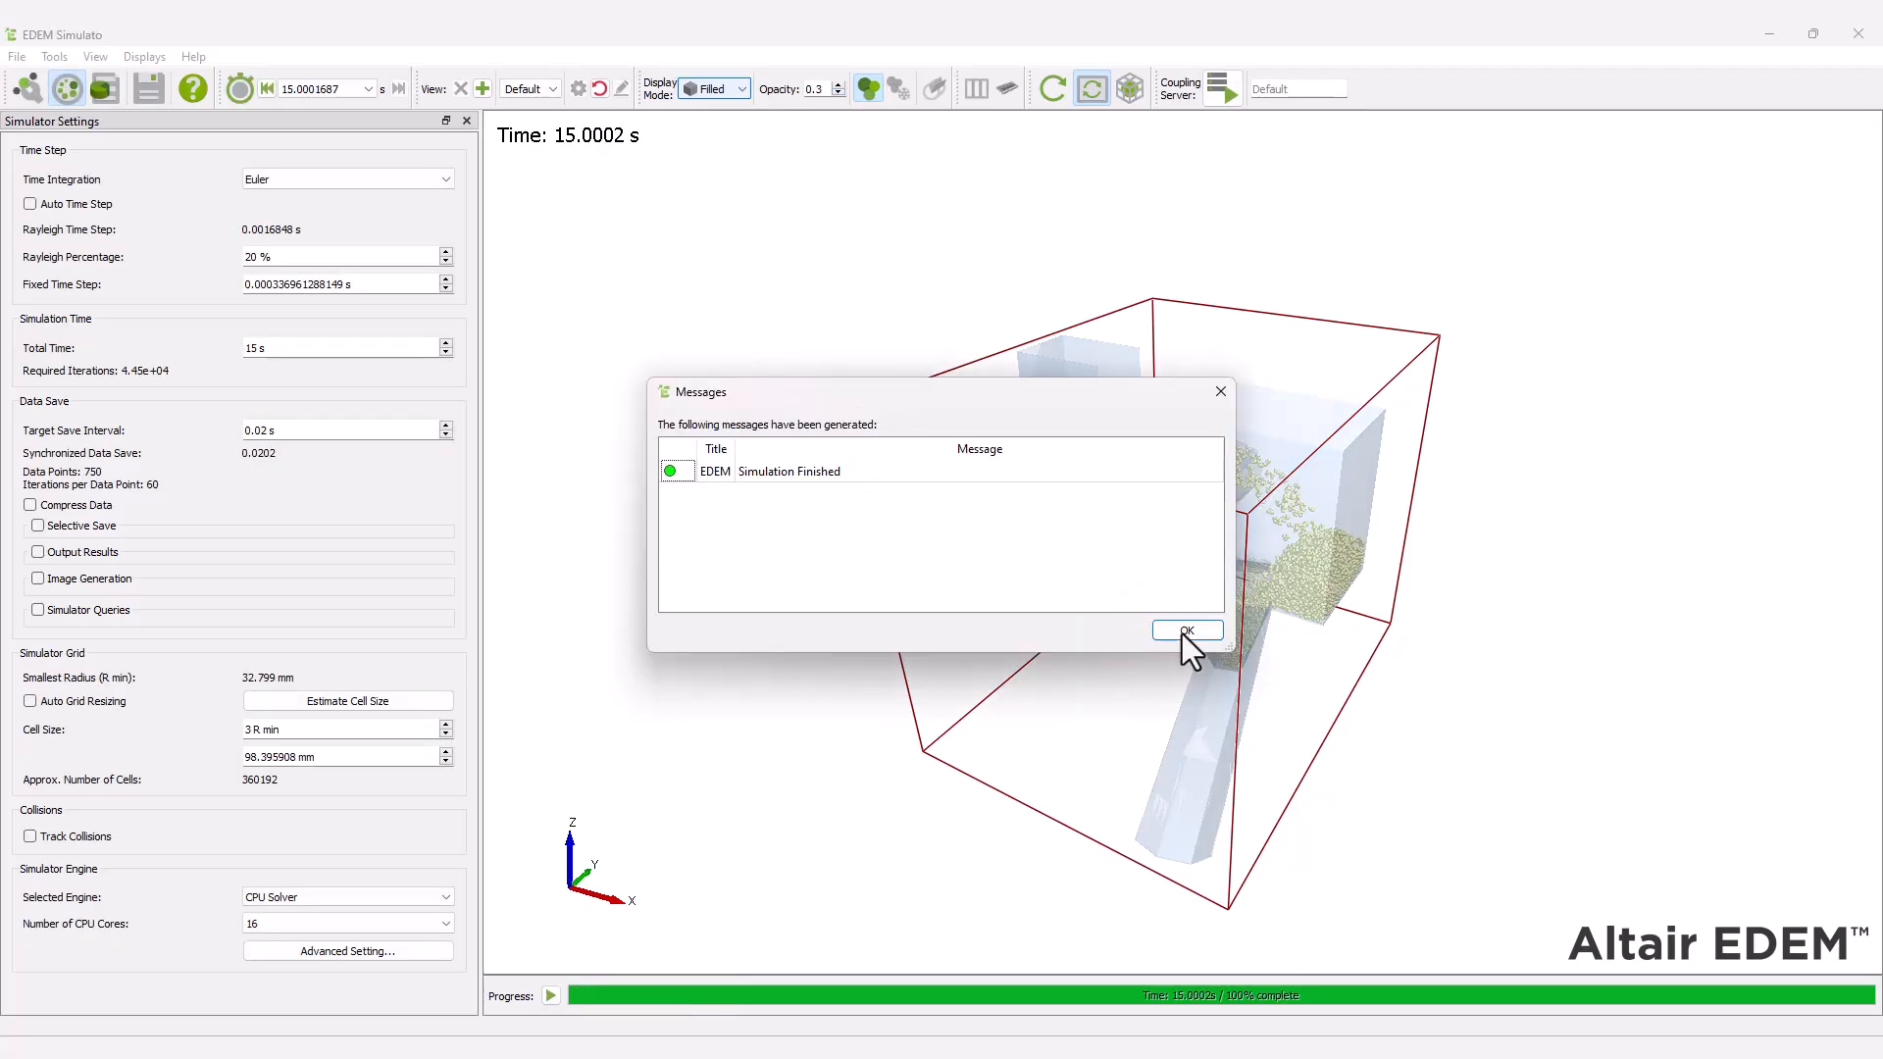
{"action": "left_click", "coordinate": [1183, 632]}
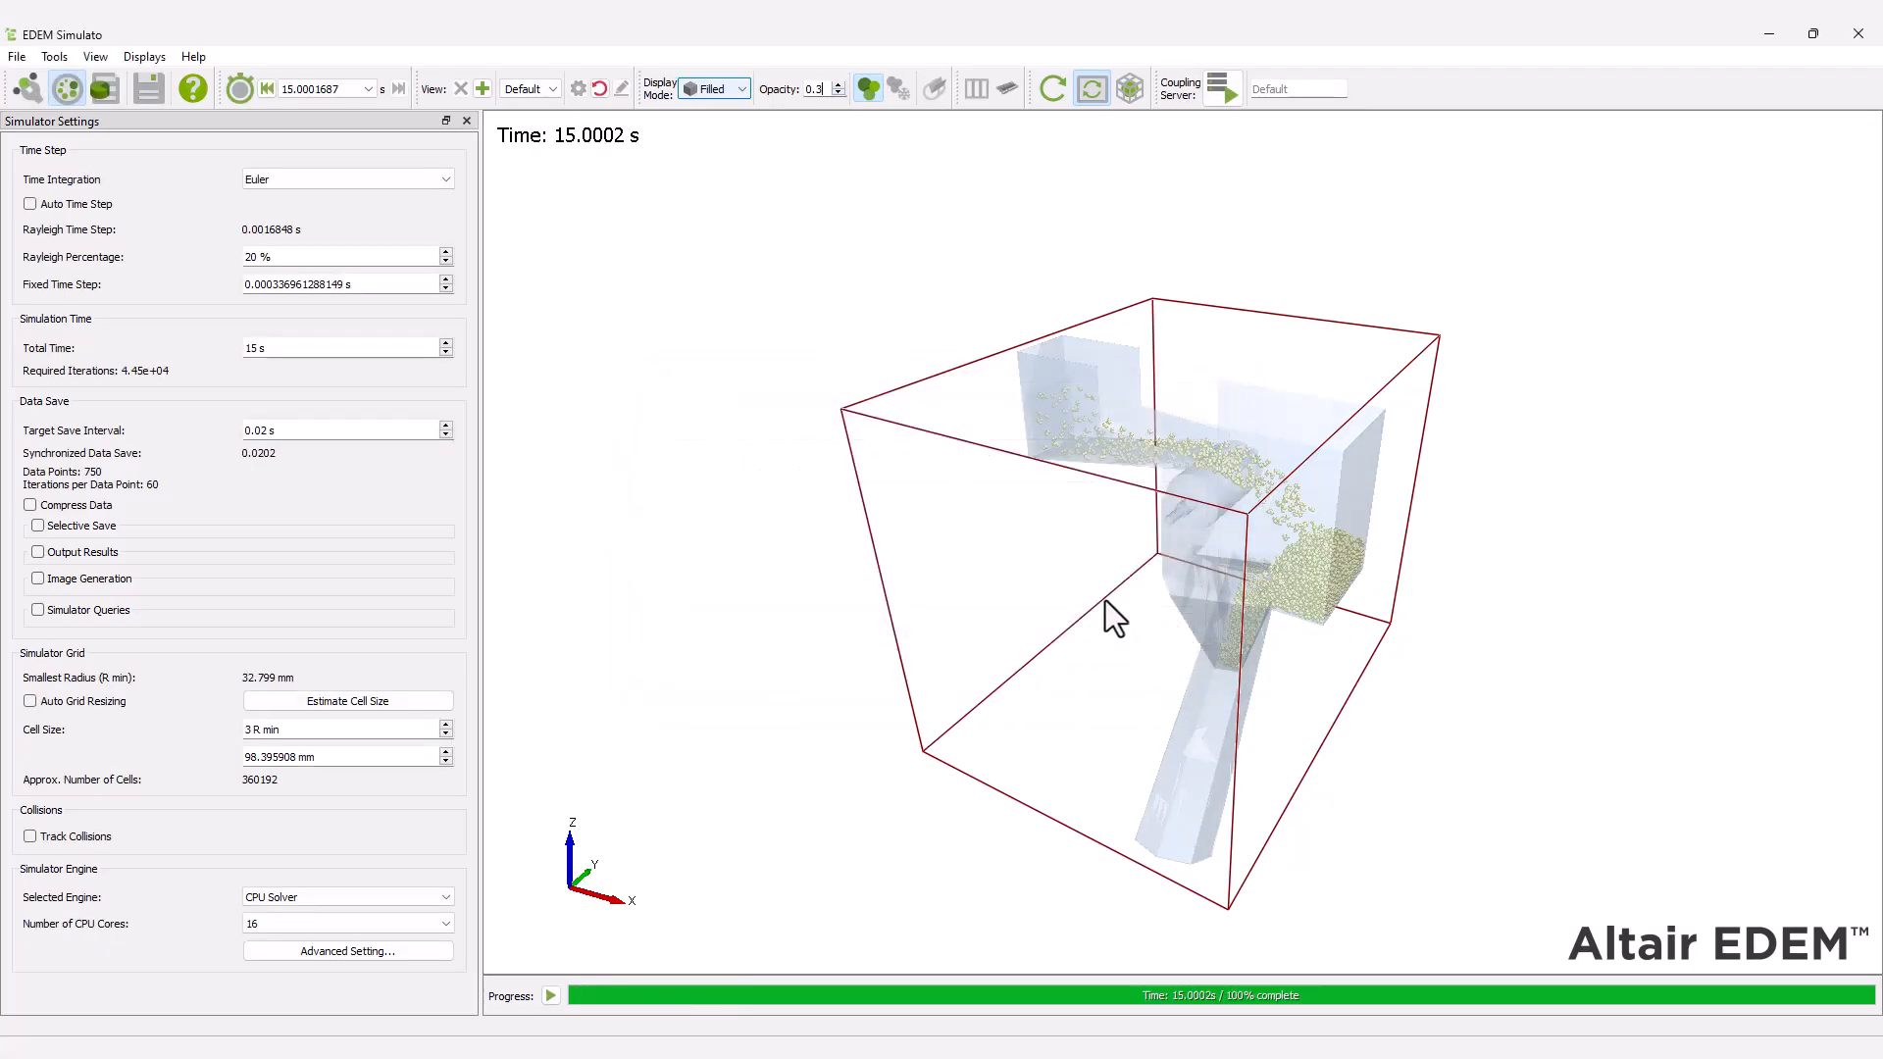
Switch to the Analyst and apply an opacity of 0.3 to all geometries.
{"action": "left_click", "coordinate": [107, 86]}
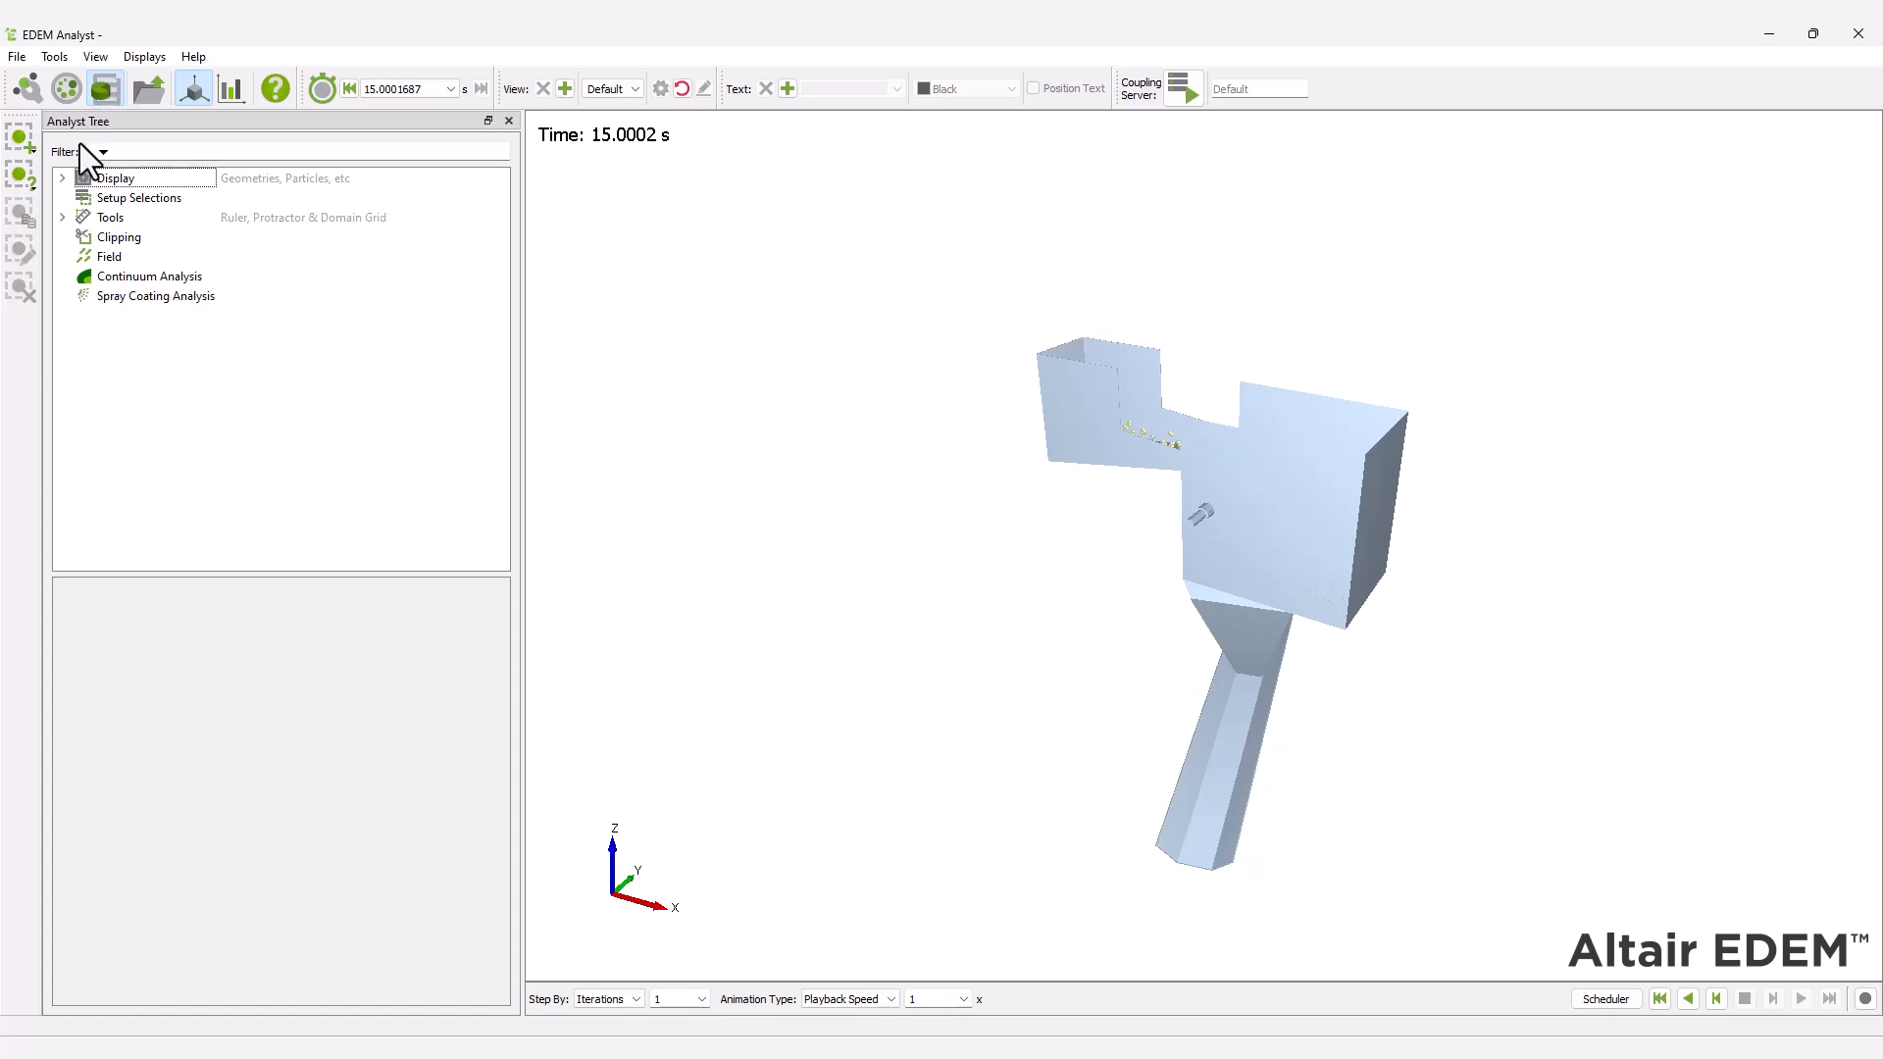
{"action": "left_click", "coordinate": [62, 178]}
{"action": "left_click", "coordinate": [82, 197]}
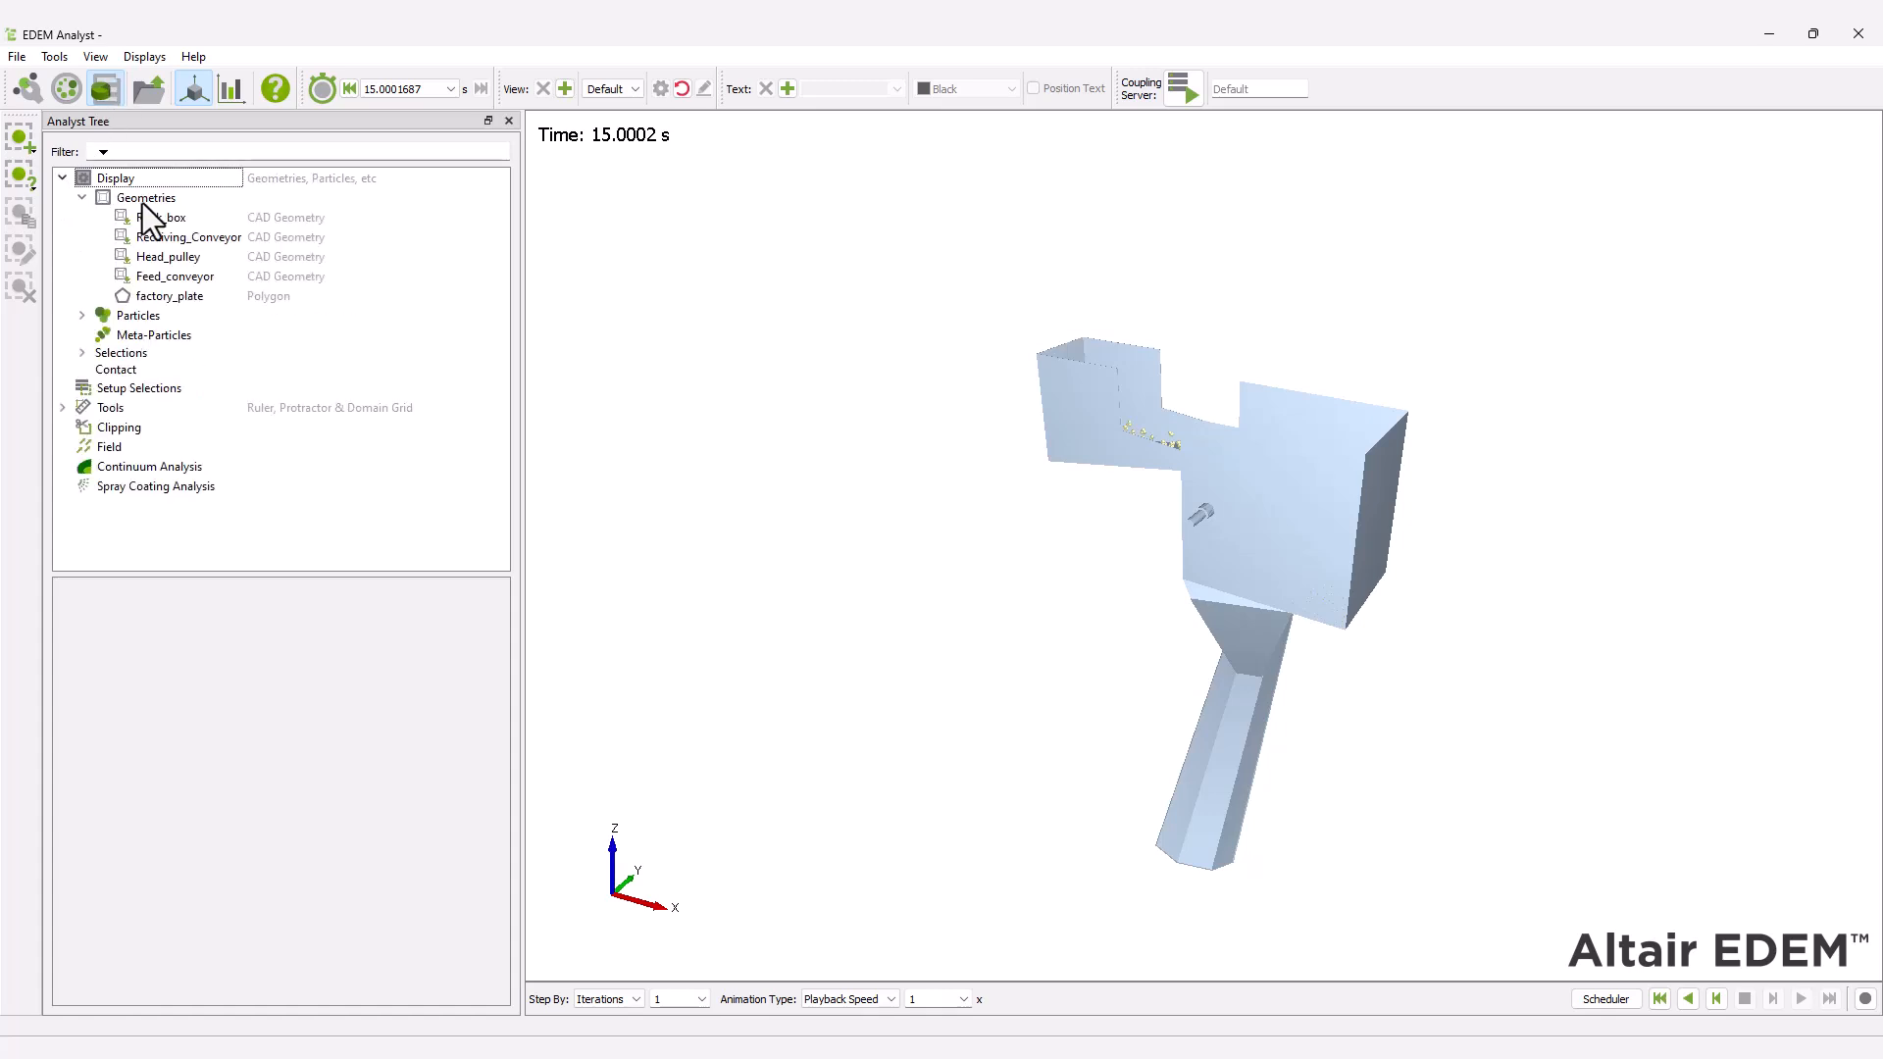
{"action": "left_click", "coordinate": [143, 200]}
{"action": "left_click", "coordinate": [466, 649]}
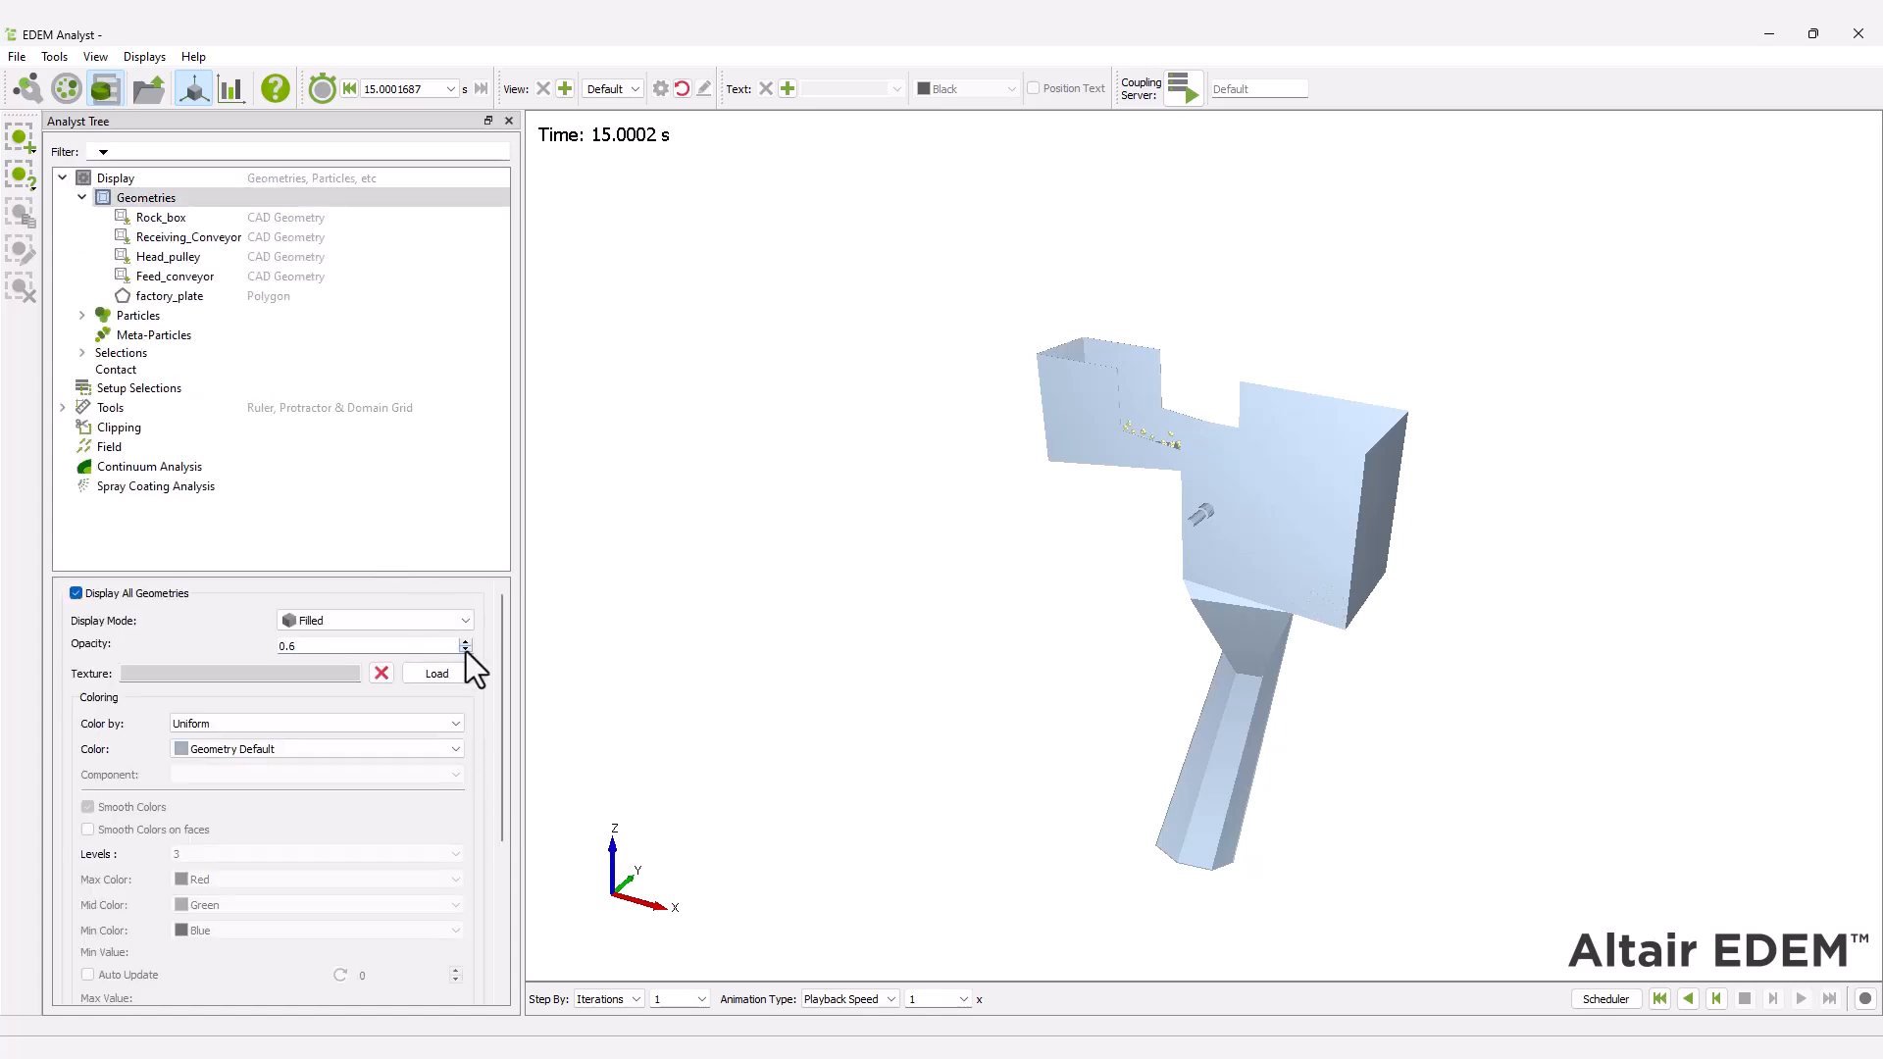
{"action": "left_click_drag", "start_coordinate": [501, 655], "coordinate": [520, 893]}
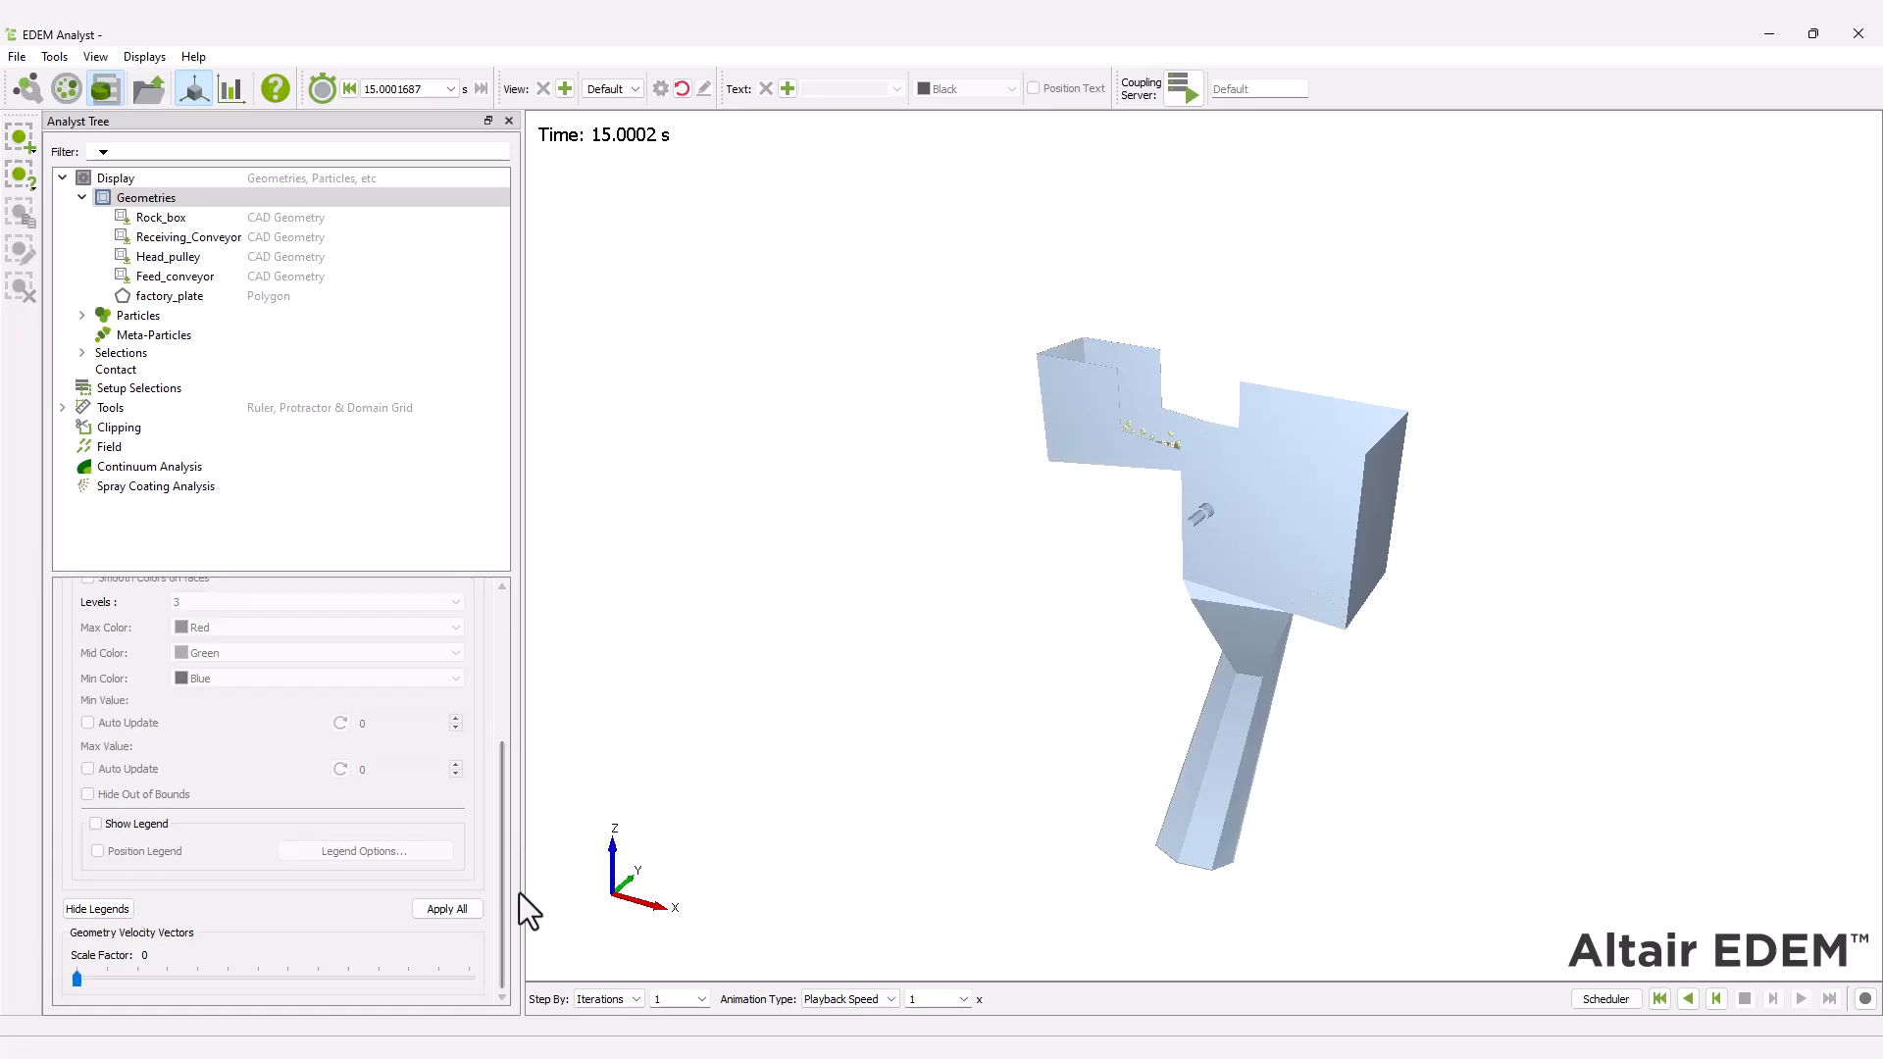
{"action": "left_click", "coordinate": [450, 908]}
Play the simulation results from the first time step and examine the material flow from several viewing angles.
{"action": "left_click", "coordinate": [1658, 1000]}
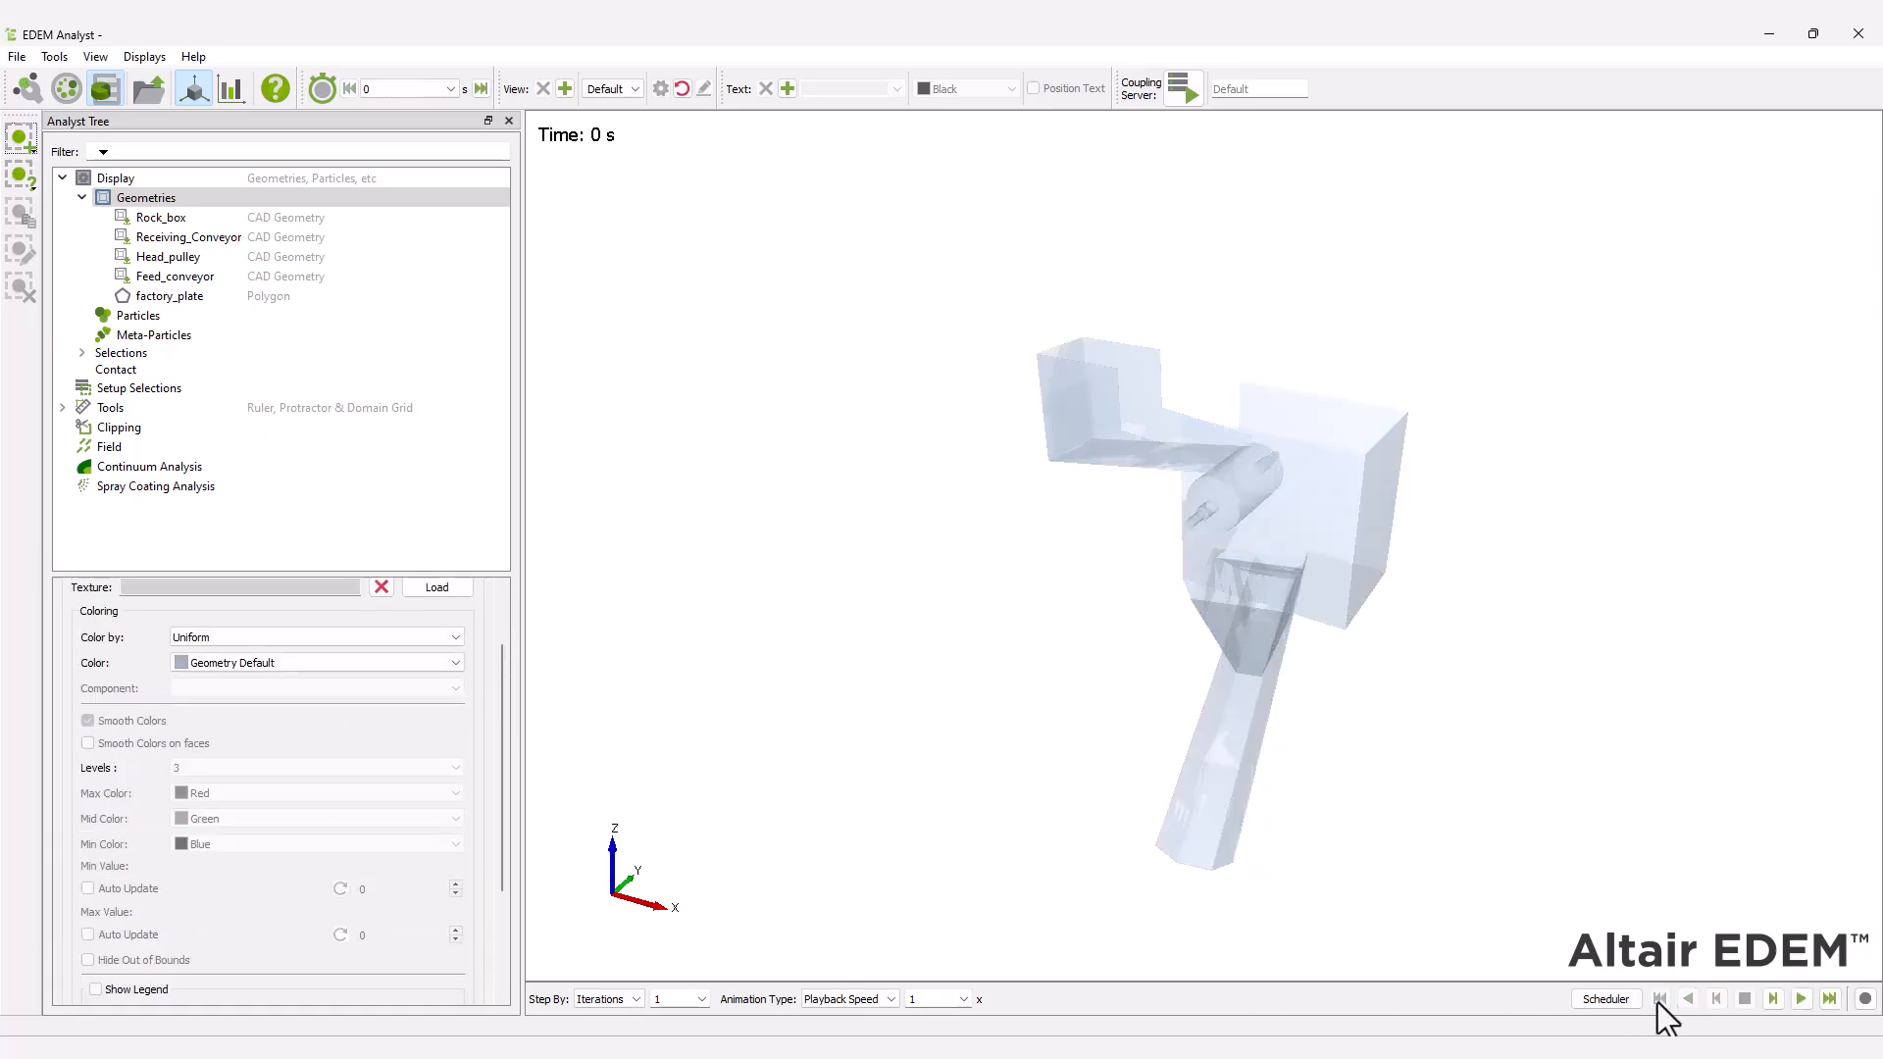
{"action": "left_click", "coordinate": [1799, 1000]}
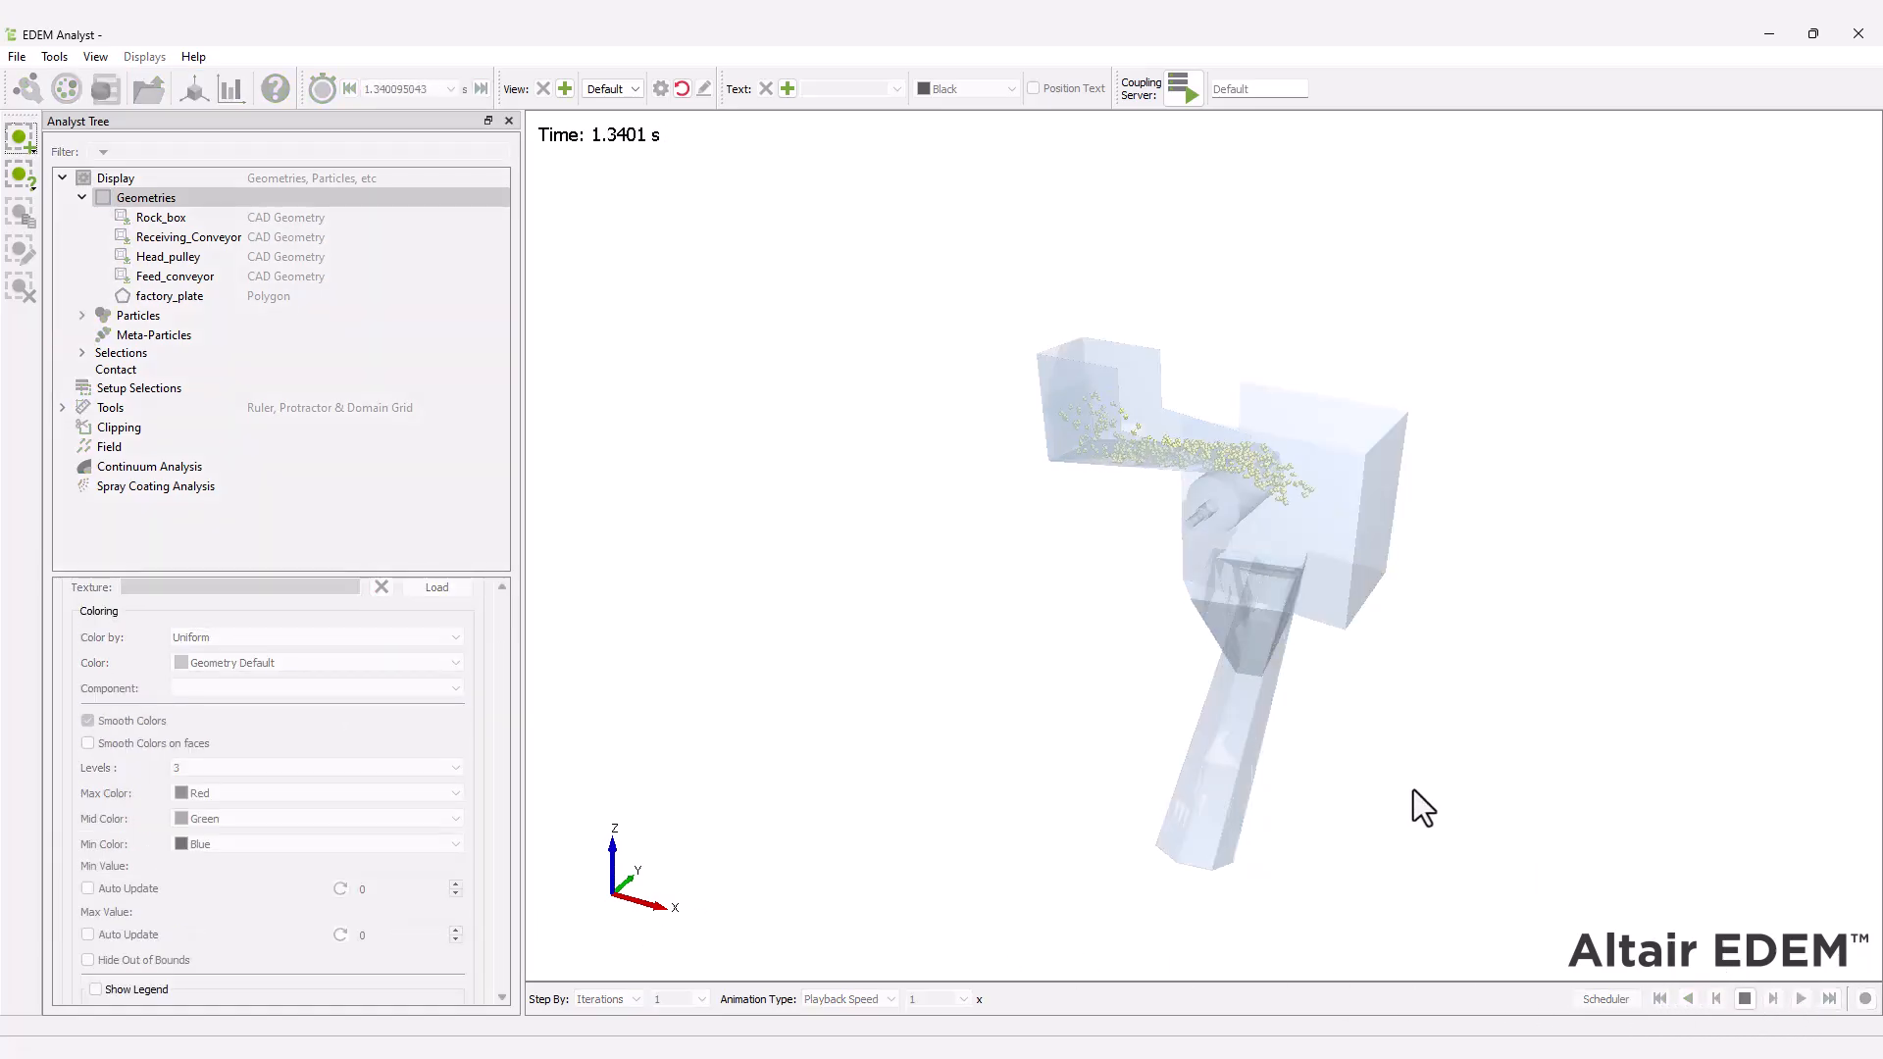
{"action": "left_click_drag", "start_coordinate": [1414, 790], "coordinate": [773, 722]}
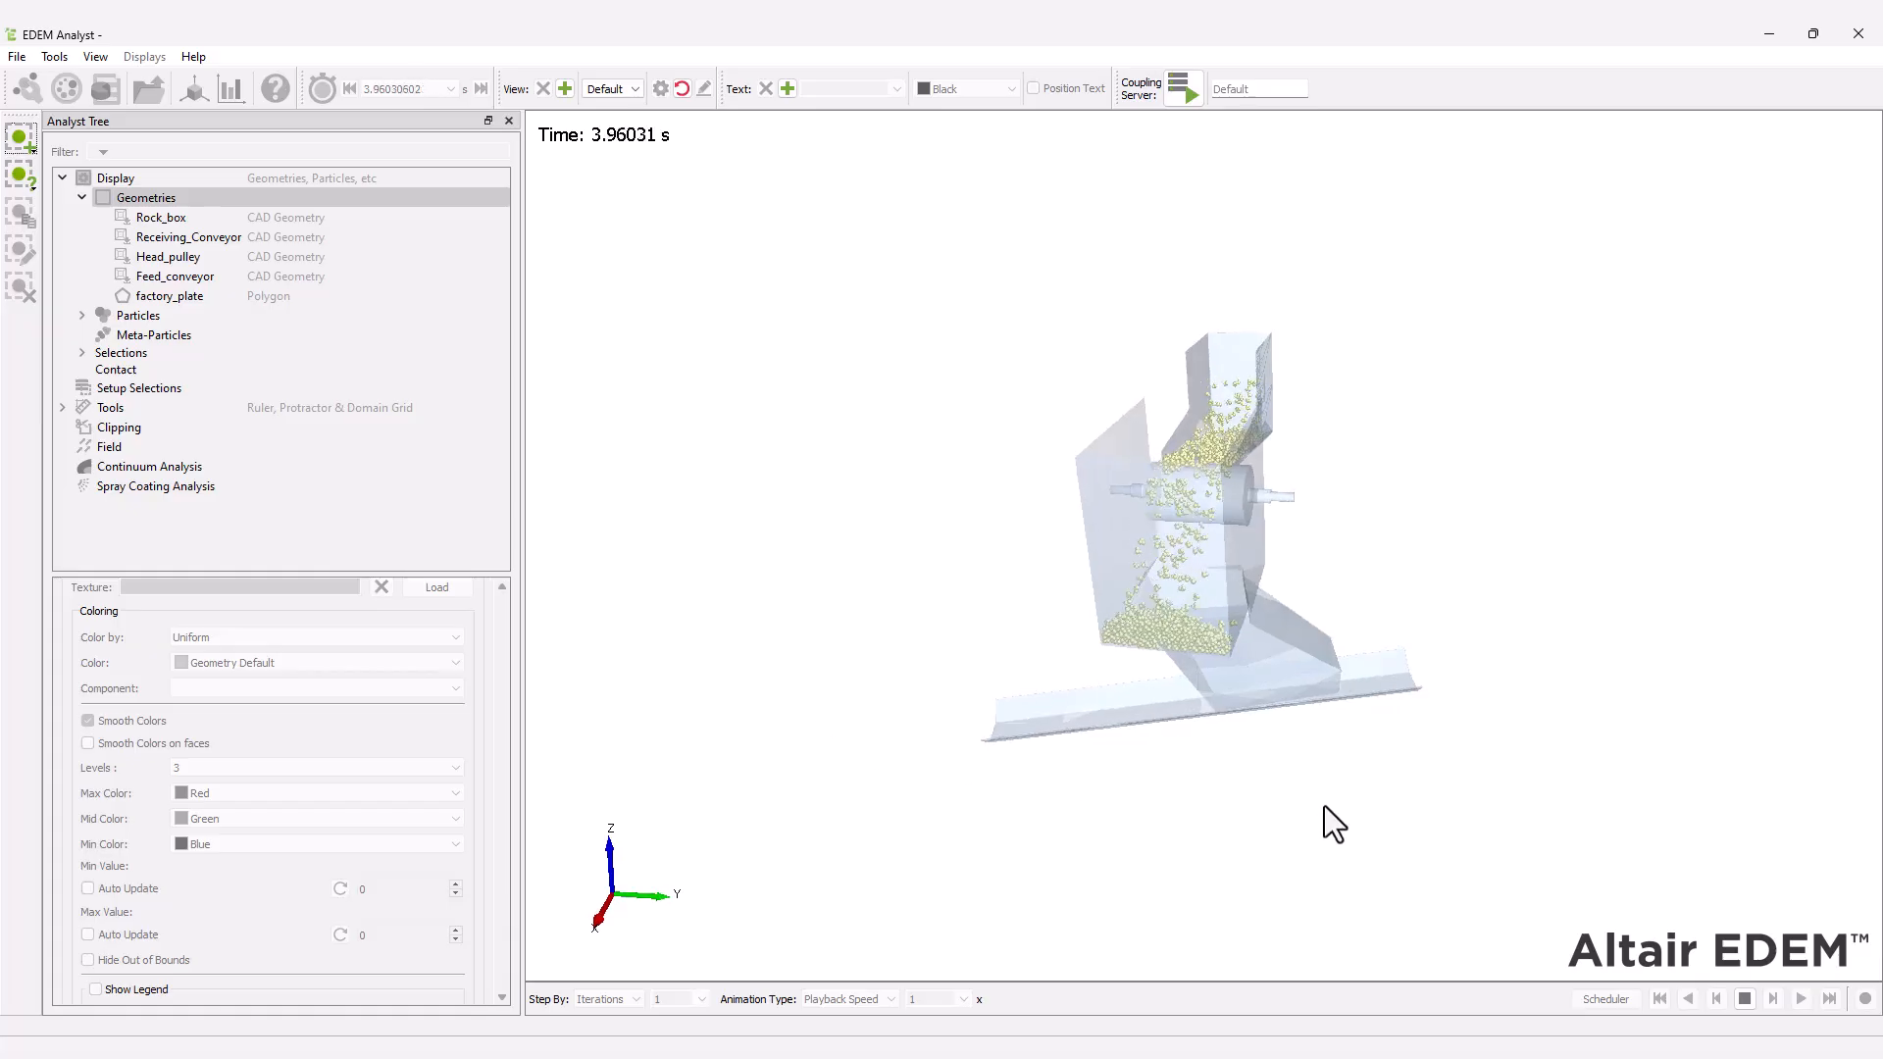
{"action": "left_click_drag", "start_coordinate": [1324, 804], "coordinate": [981, 791]}
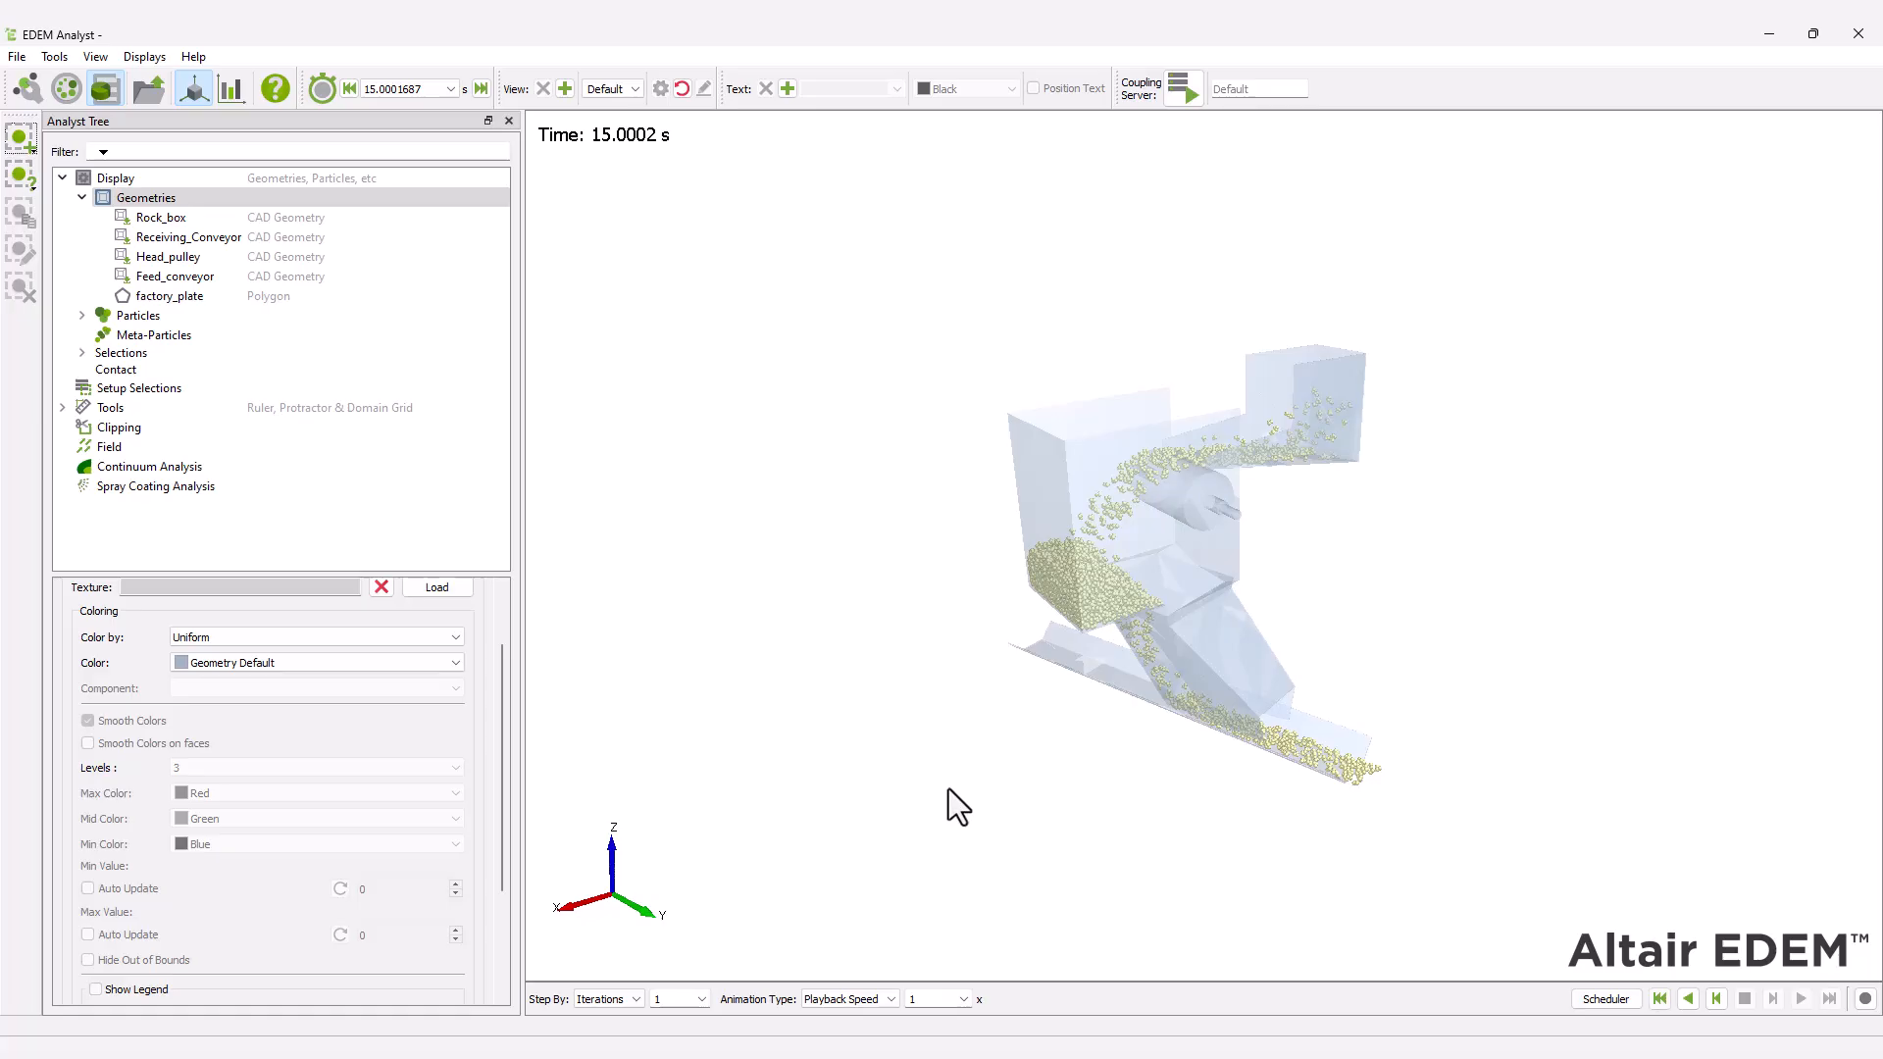
Open the display settings of the factory_plate geometry.
{"action": "left_click", "coordinate": [188, 300]}
{"action": "left_click_drag", "start_coordinate": [505, 738], "coordinate": [499, 596]}
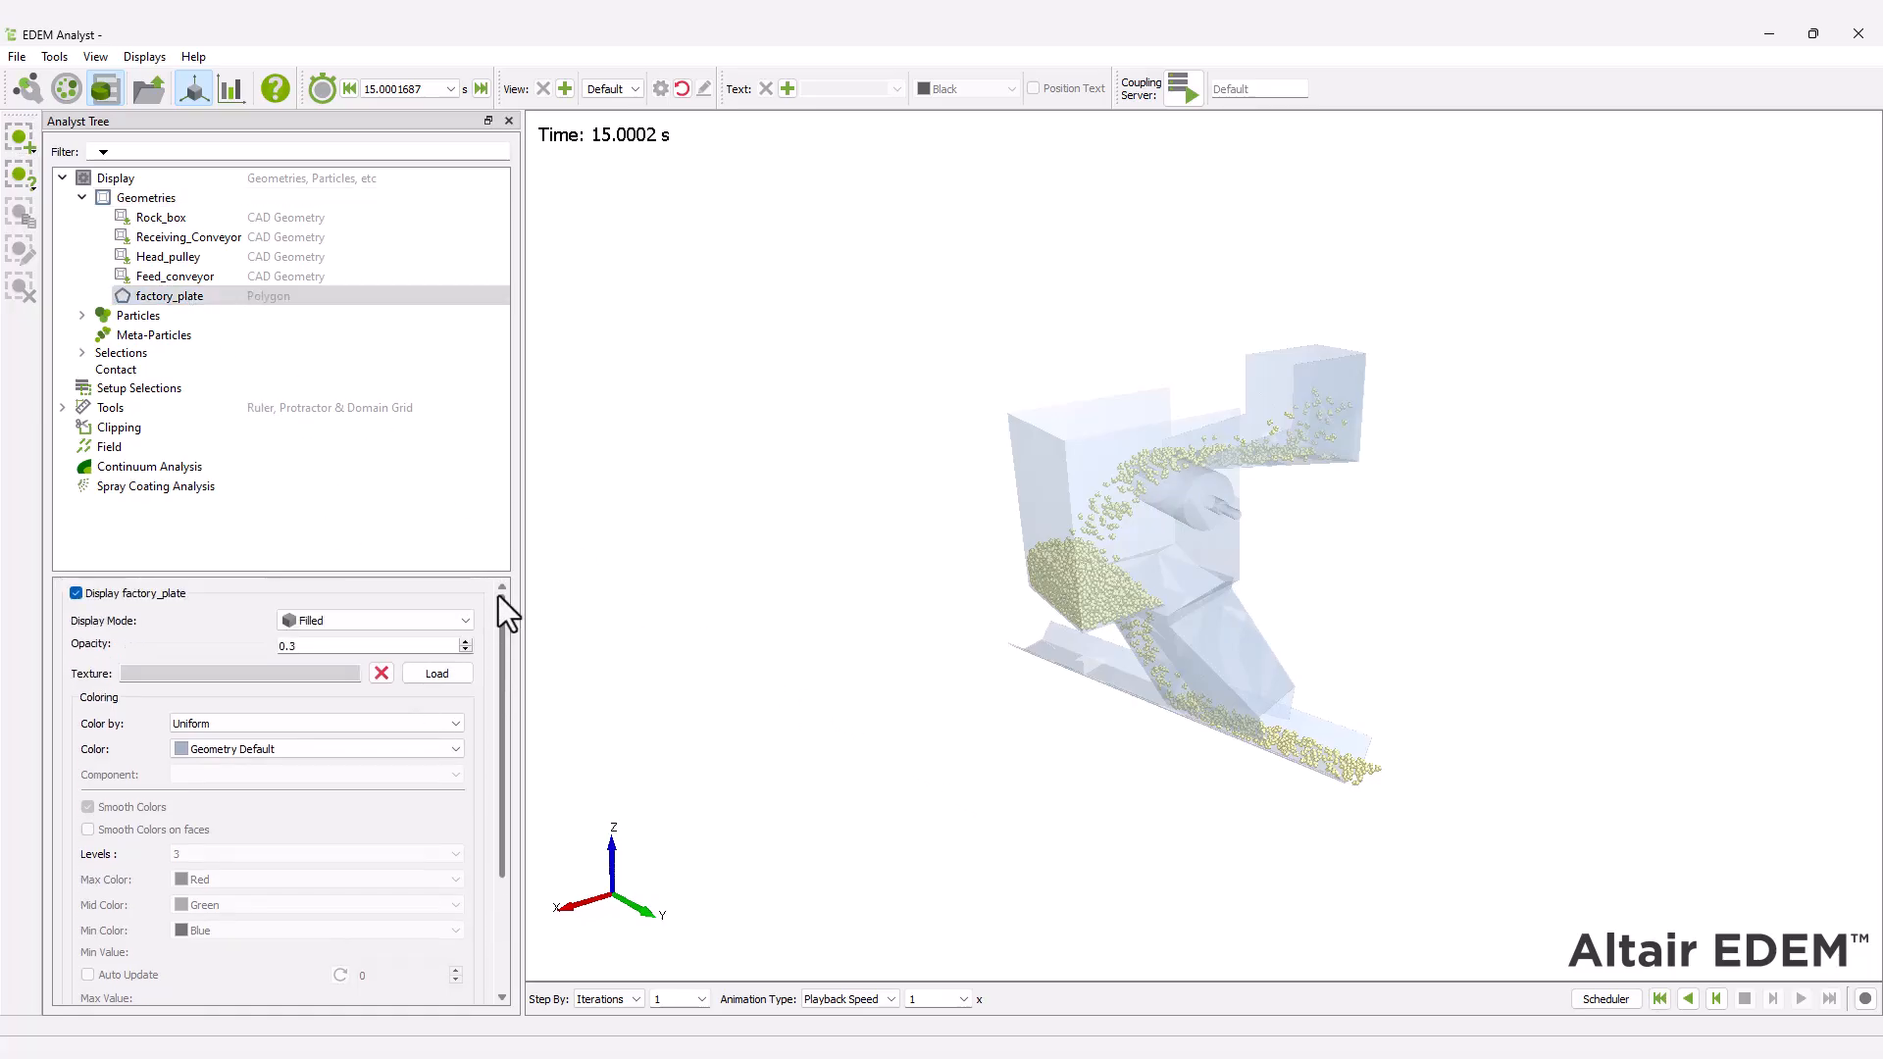
Change the representation of all particles to Vector, apply it and inspect the vectors around the rock box.
{"action": "left_click", "coordinate": [145, 317]}
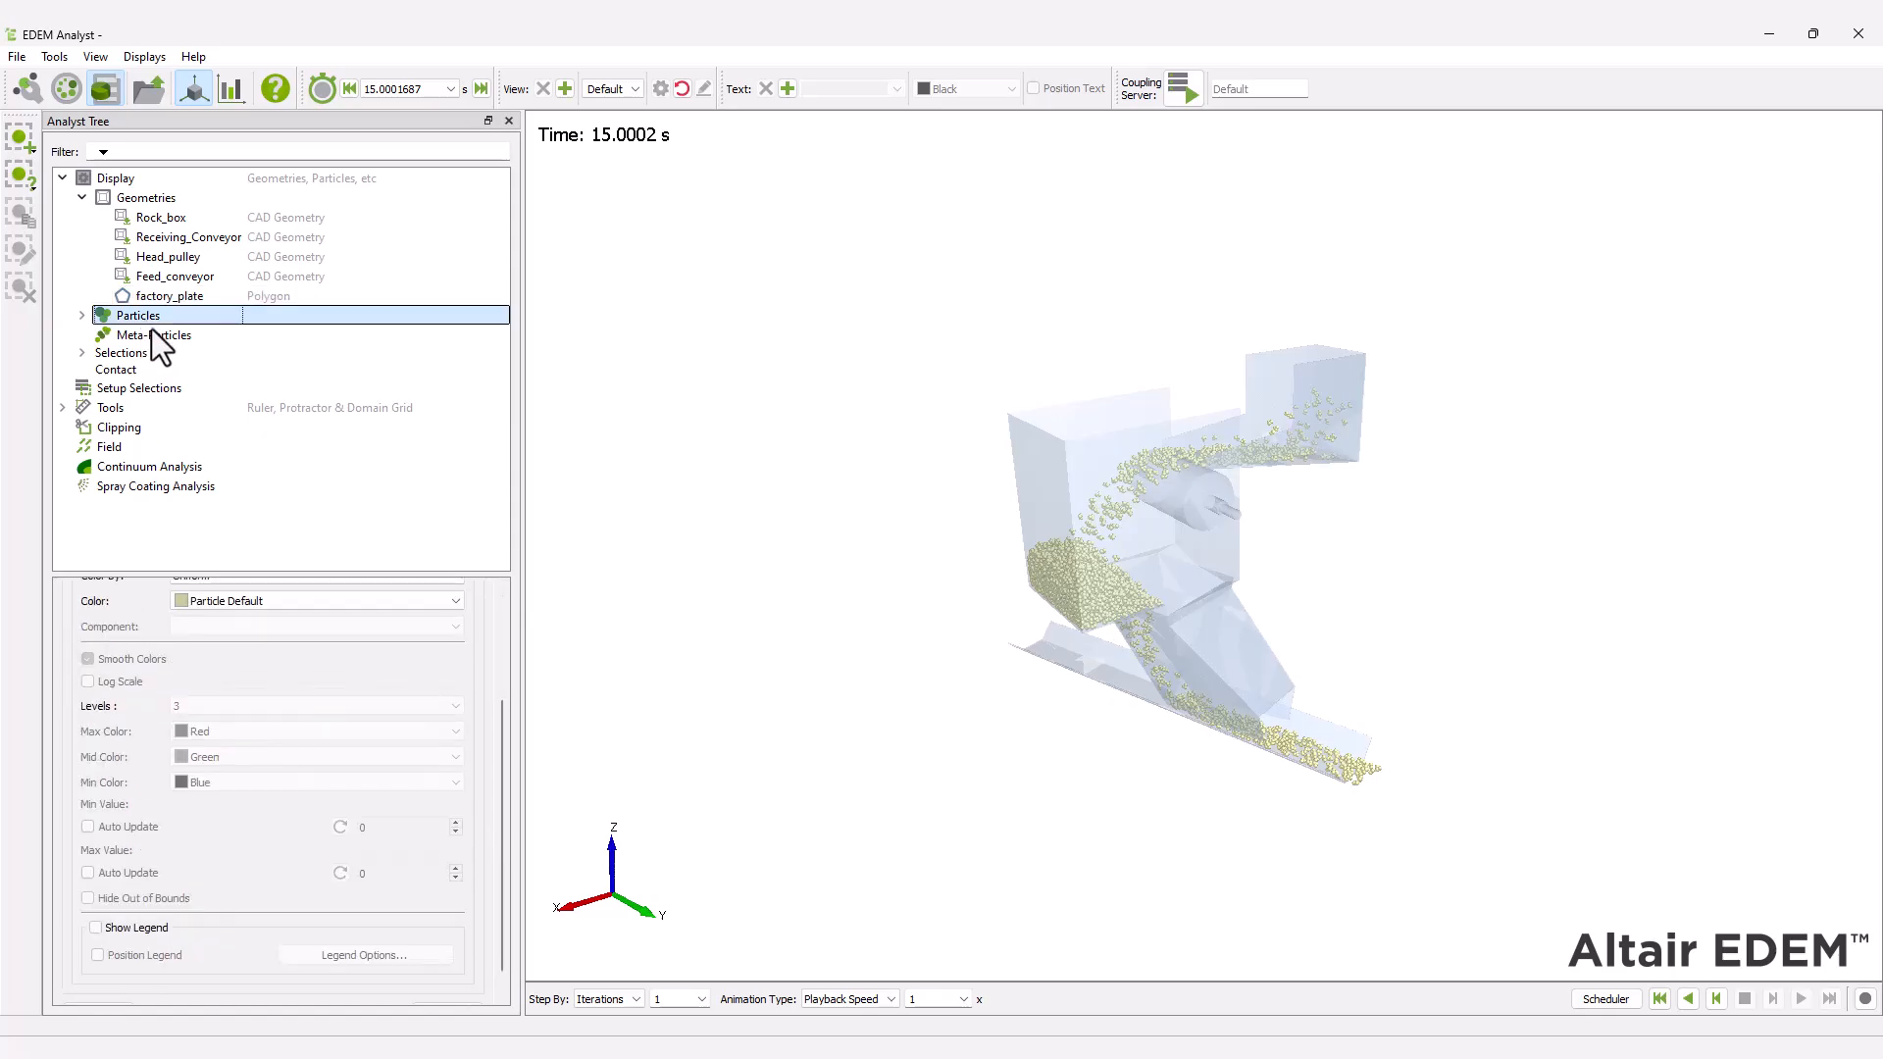
{"action": "left_click_drag", "start_coordinate": [498, 743], "coordinate": [453, 608]}
{"action": "left_click", "coordinate": [433, 620]}
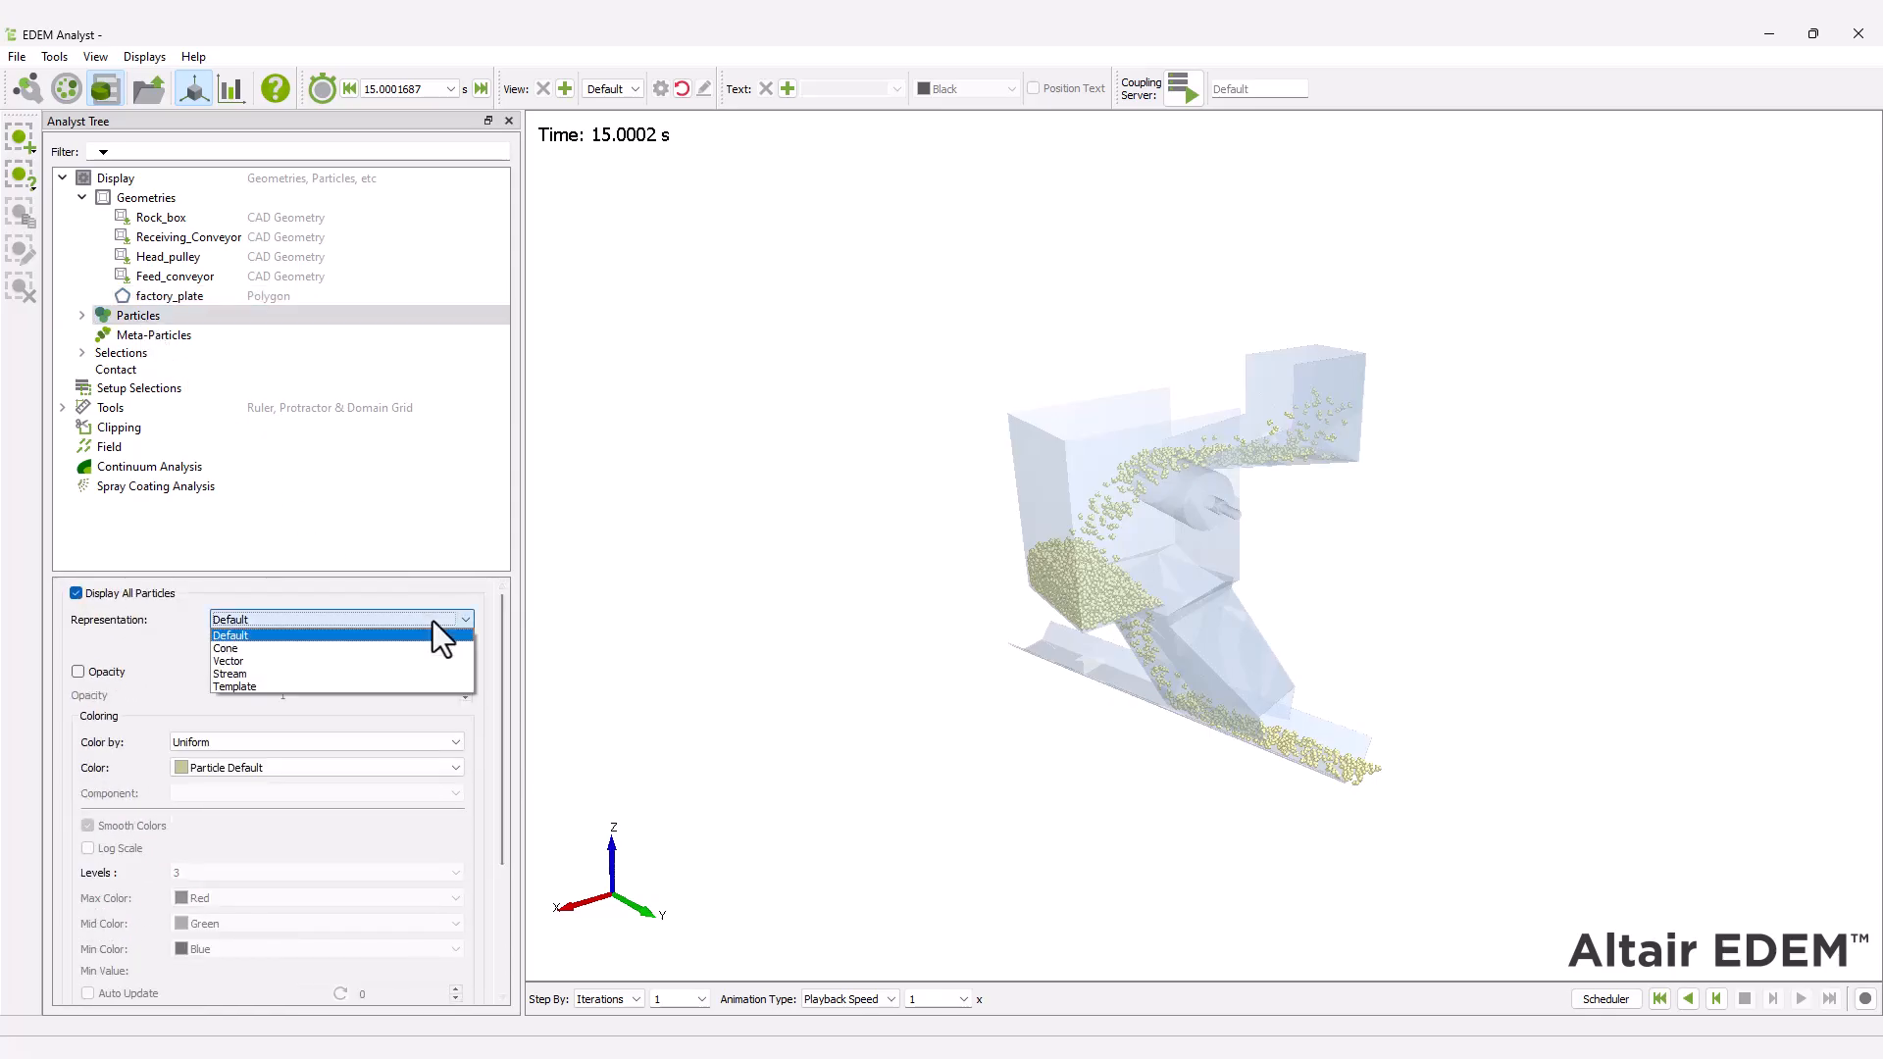
{"action": "left_click", "coordinate": [422, 661]}
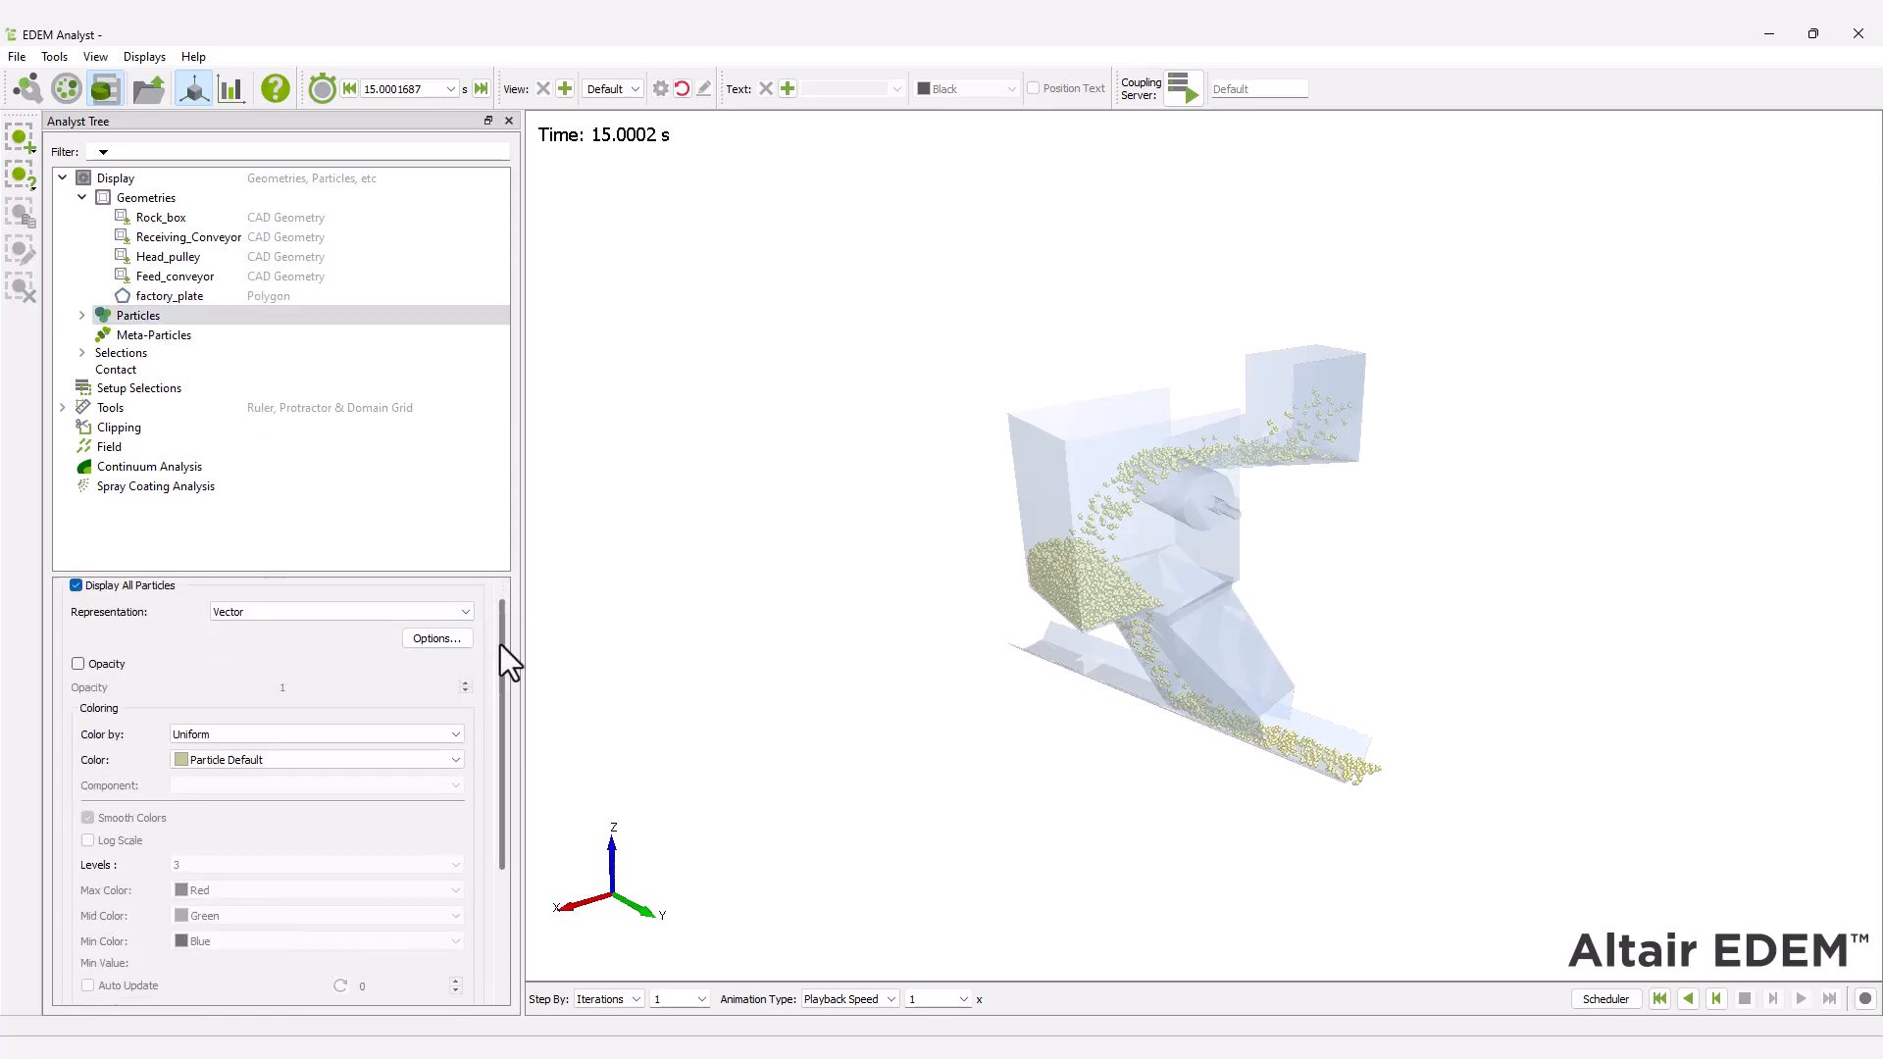
{"action": "left_click_drag", "start_coordinate": [500, 644], "coordinate": [486, 845]}
{"action": "left_click", "coordinate": [468, 987]}
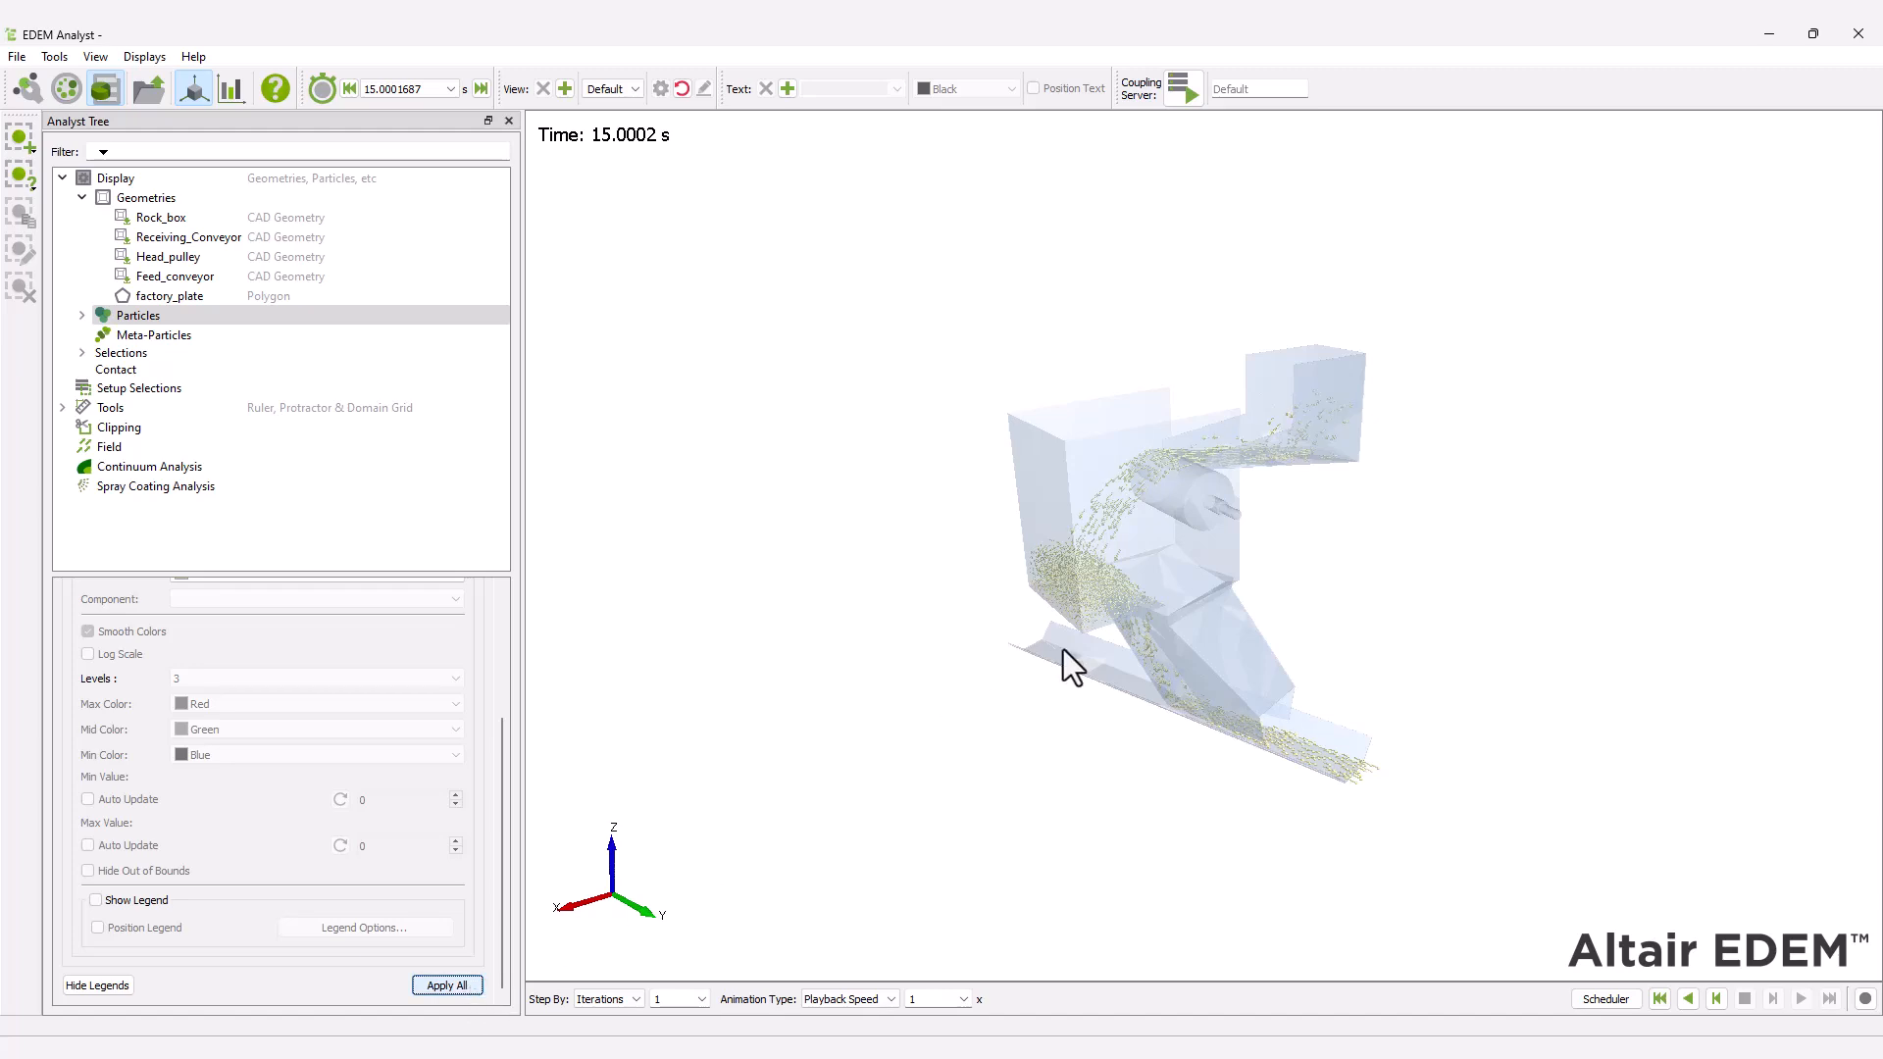
{"action": "scroll", "coordinate": [1063, 649], "scroll_direction": "up", "scroll_amount": 4}
{"action": "scroll", "coordinate": [1063, 650], "scroll_direction": "up", "scroll_amount": 3}
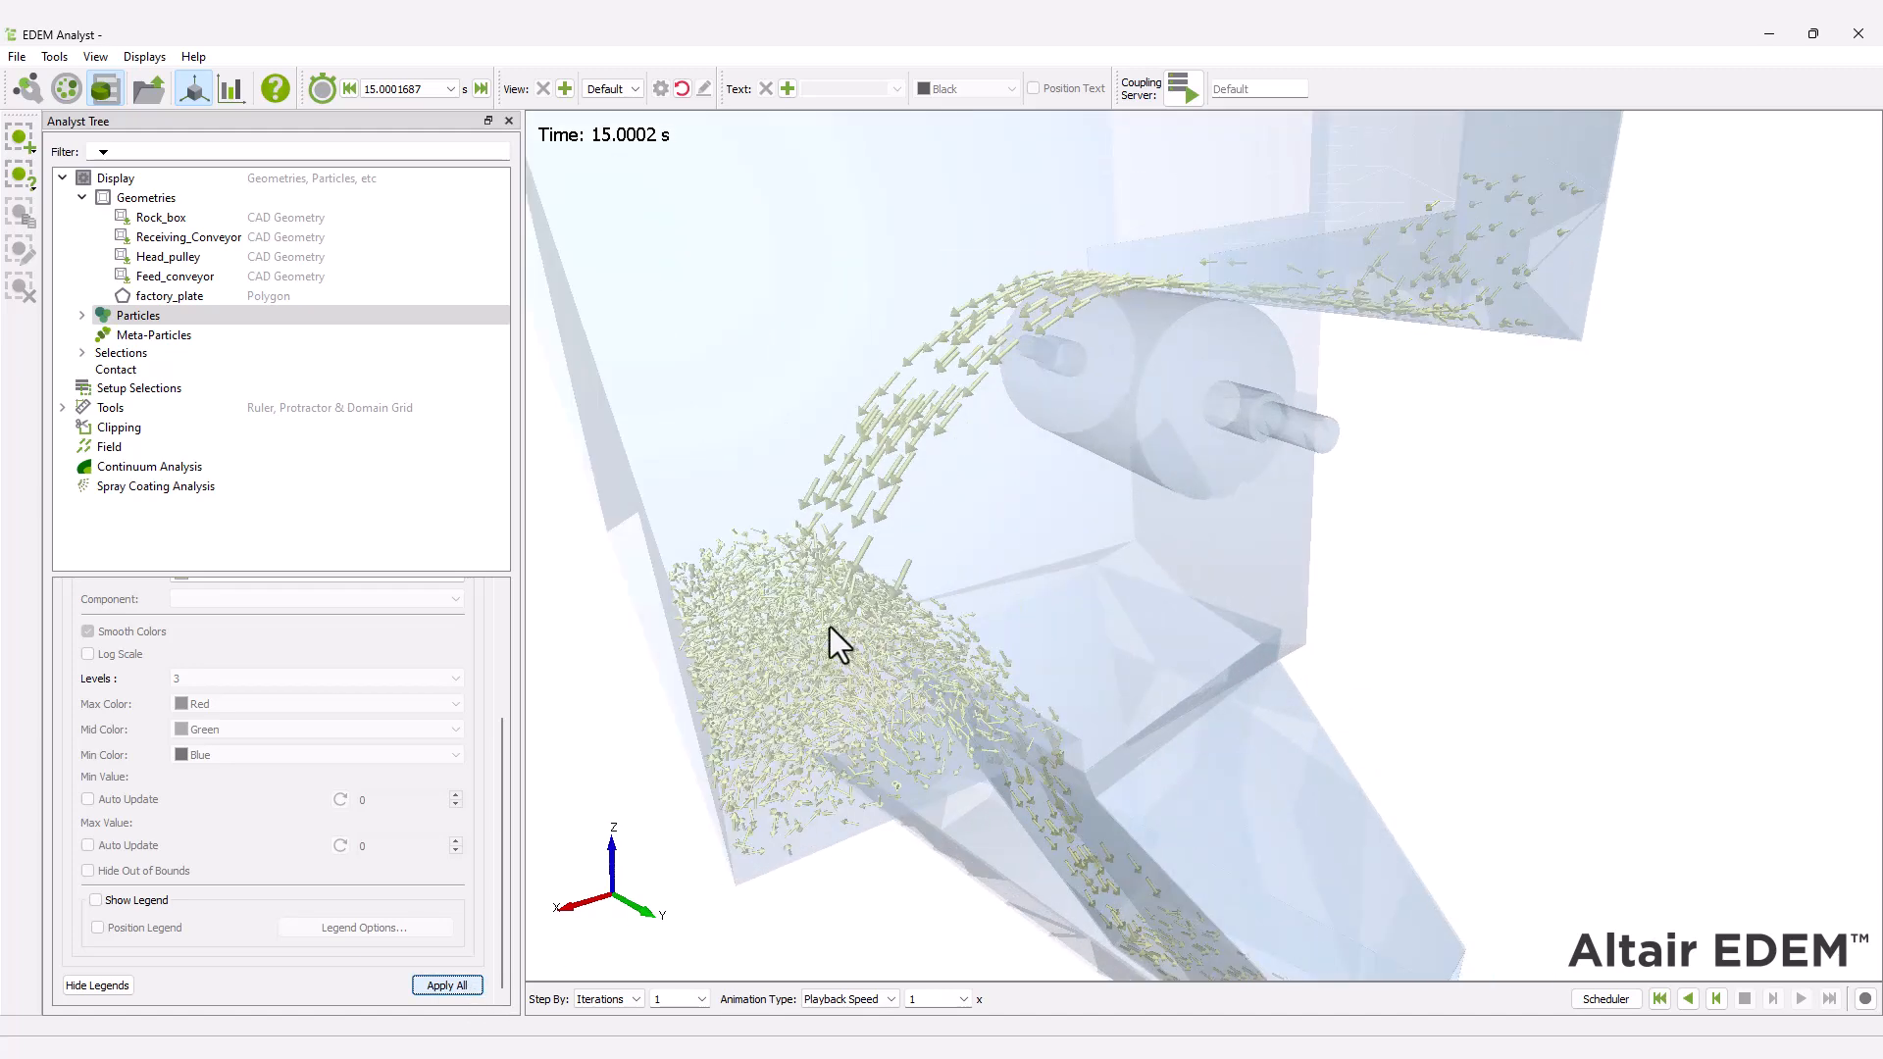
{"action": "scroll", "coordinate": [830, 626], "scroll_direction": "down", "scroll_amount": 7}
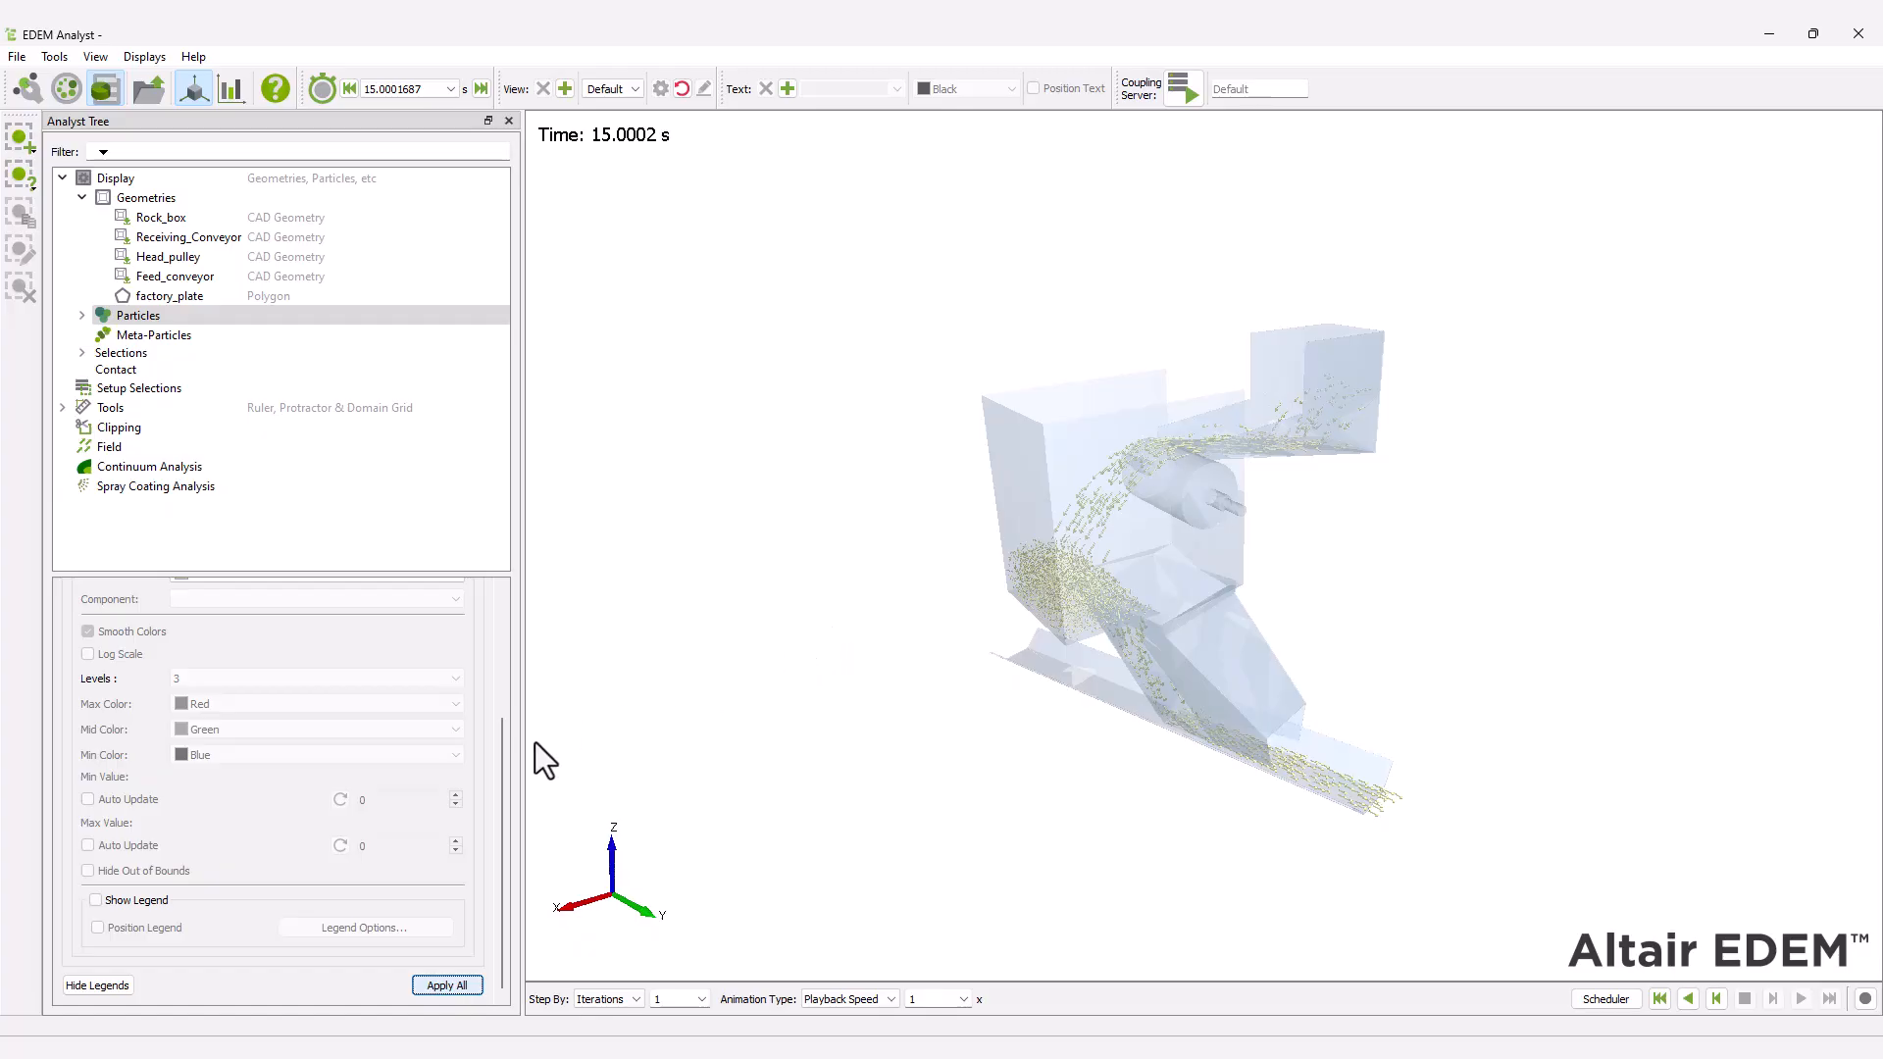
Change the representation of all particles to Stream with the default stream options, apply it and play the results from the first time step.
{"action": "scroll", "coordinate": [467, 628], "scroll_direction": "up", "scroll_amount": 6}
{"action": "left_click", "coordinate": [467, 620]}
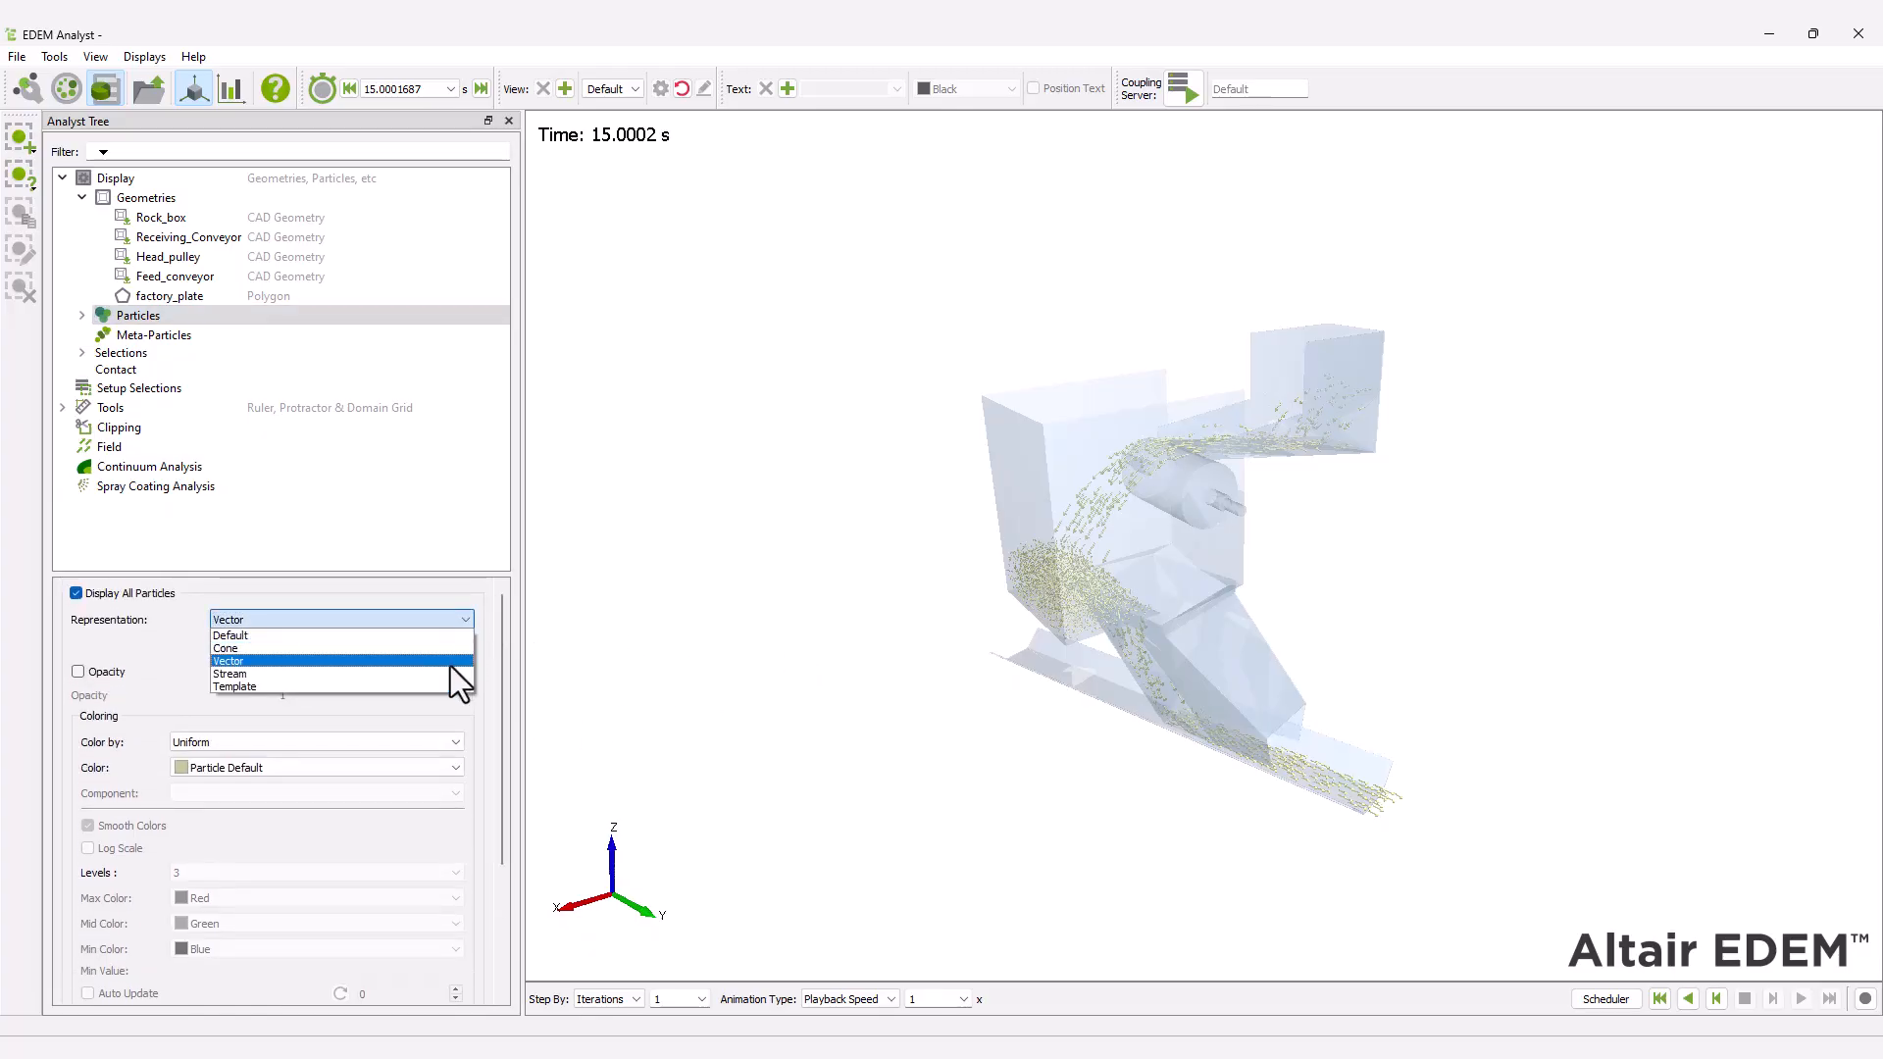
{"action": "left_click", "coordinate": [451, 666]}
{"action": "left_click", "coordinate": [457, 618]}
{"action": "left_click", "coordinate": [438, 672]}
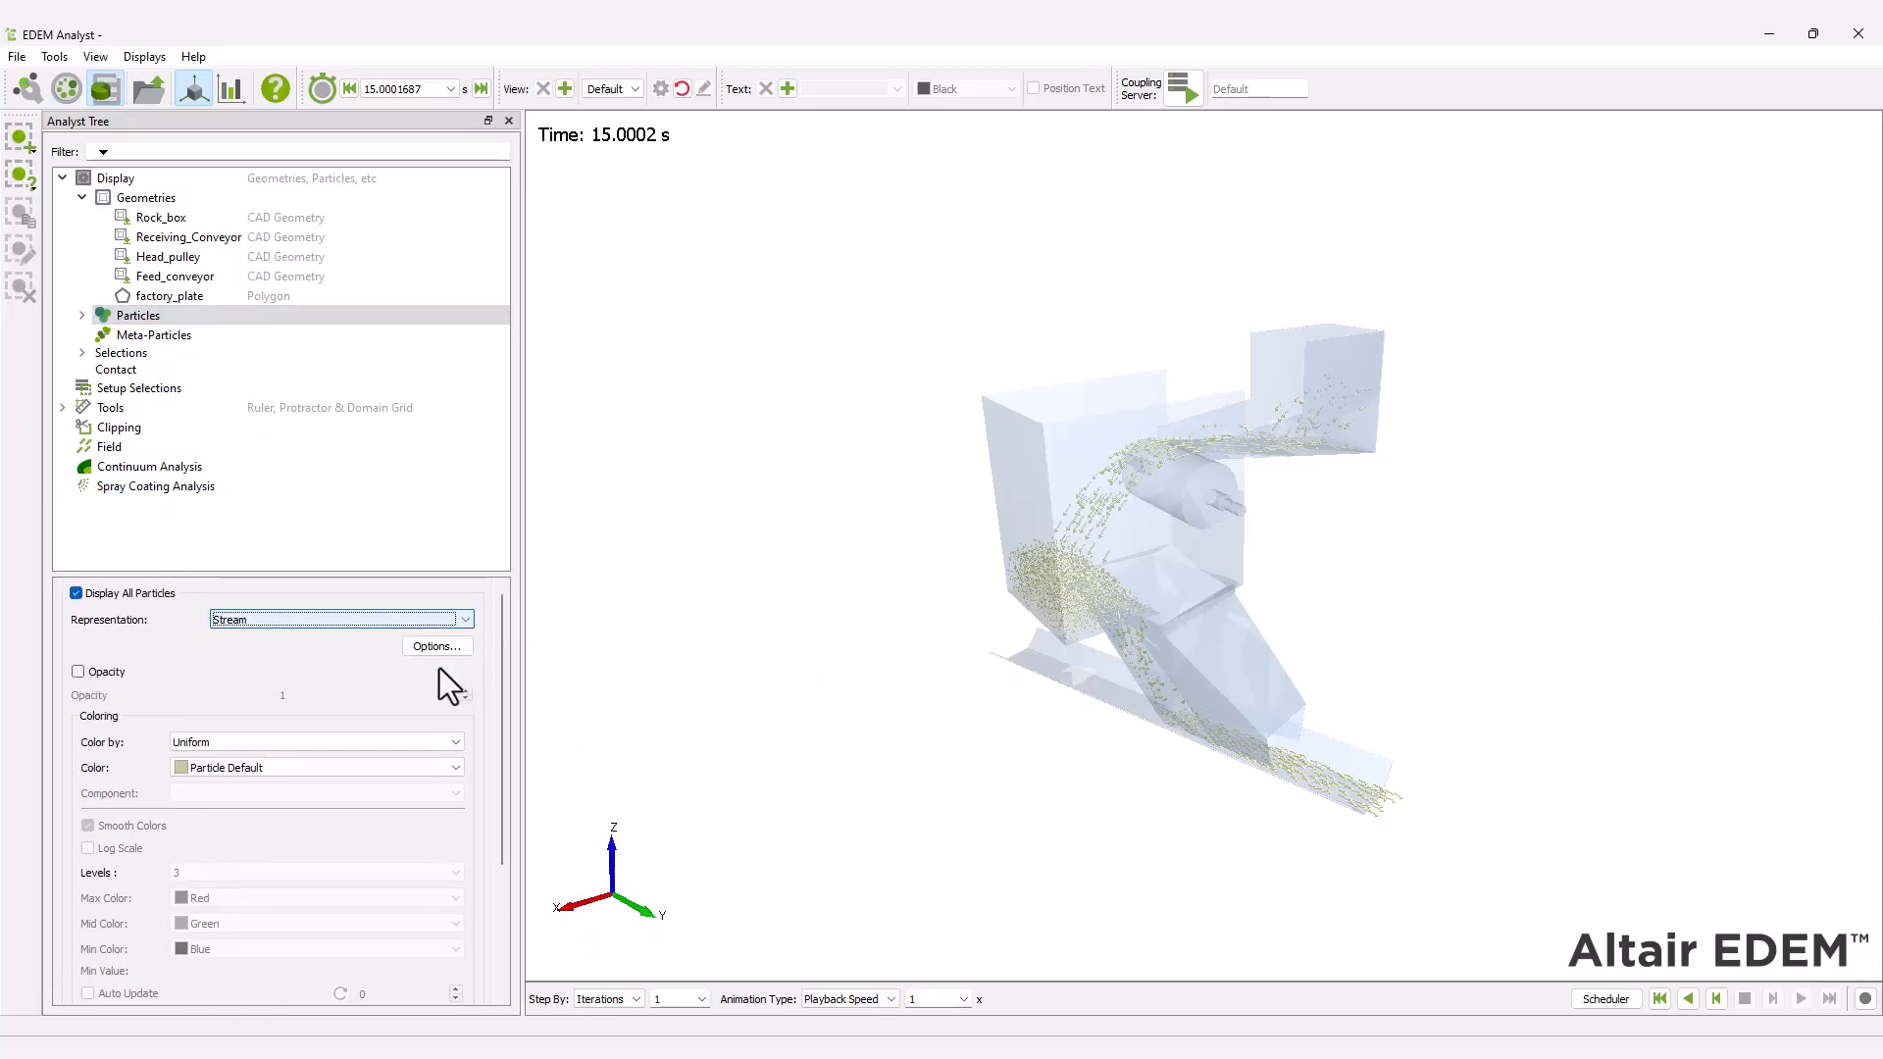
{"action": "left_click", "coordinate": [443, 648]}
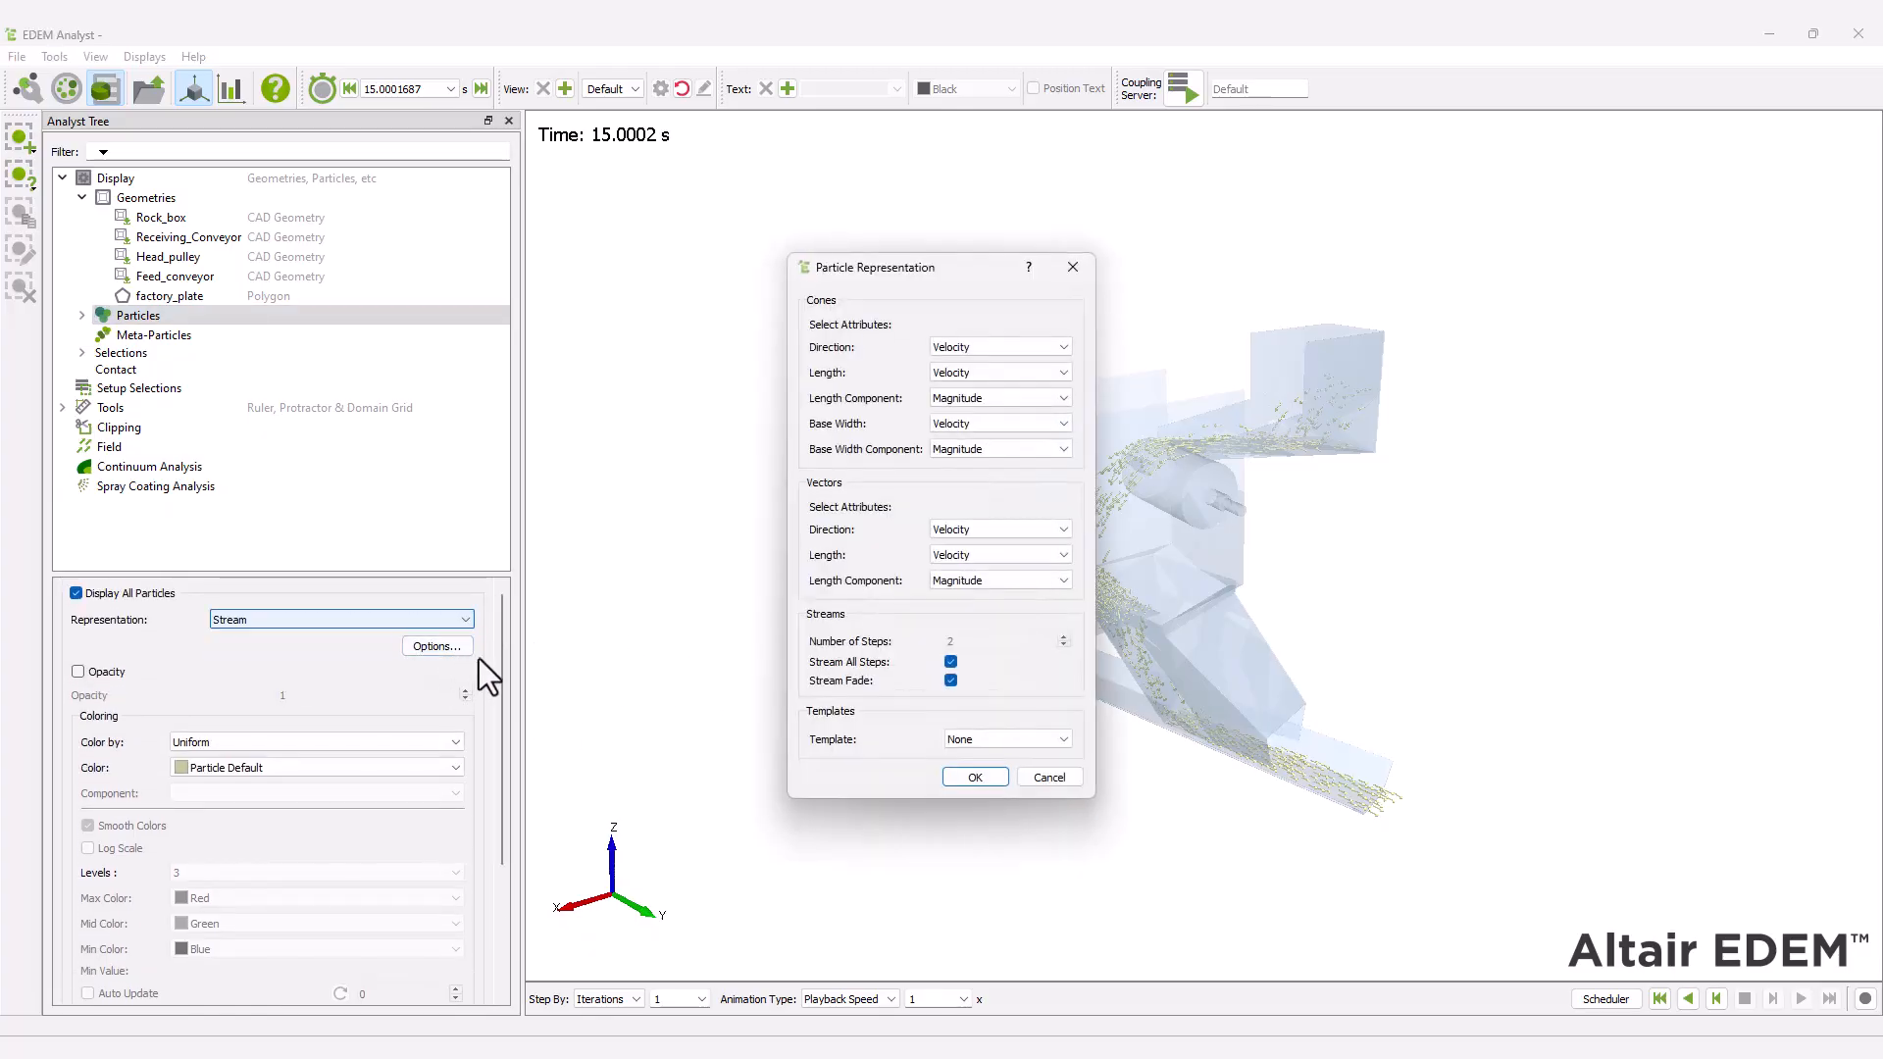
{"action": "left_click", "coordinate": [971, 778]}
{"action": "left_click_drag", "start_coordinate": [502, 679], "coordinate": [500, 841]}
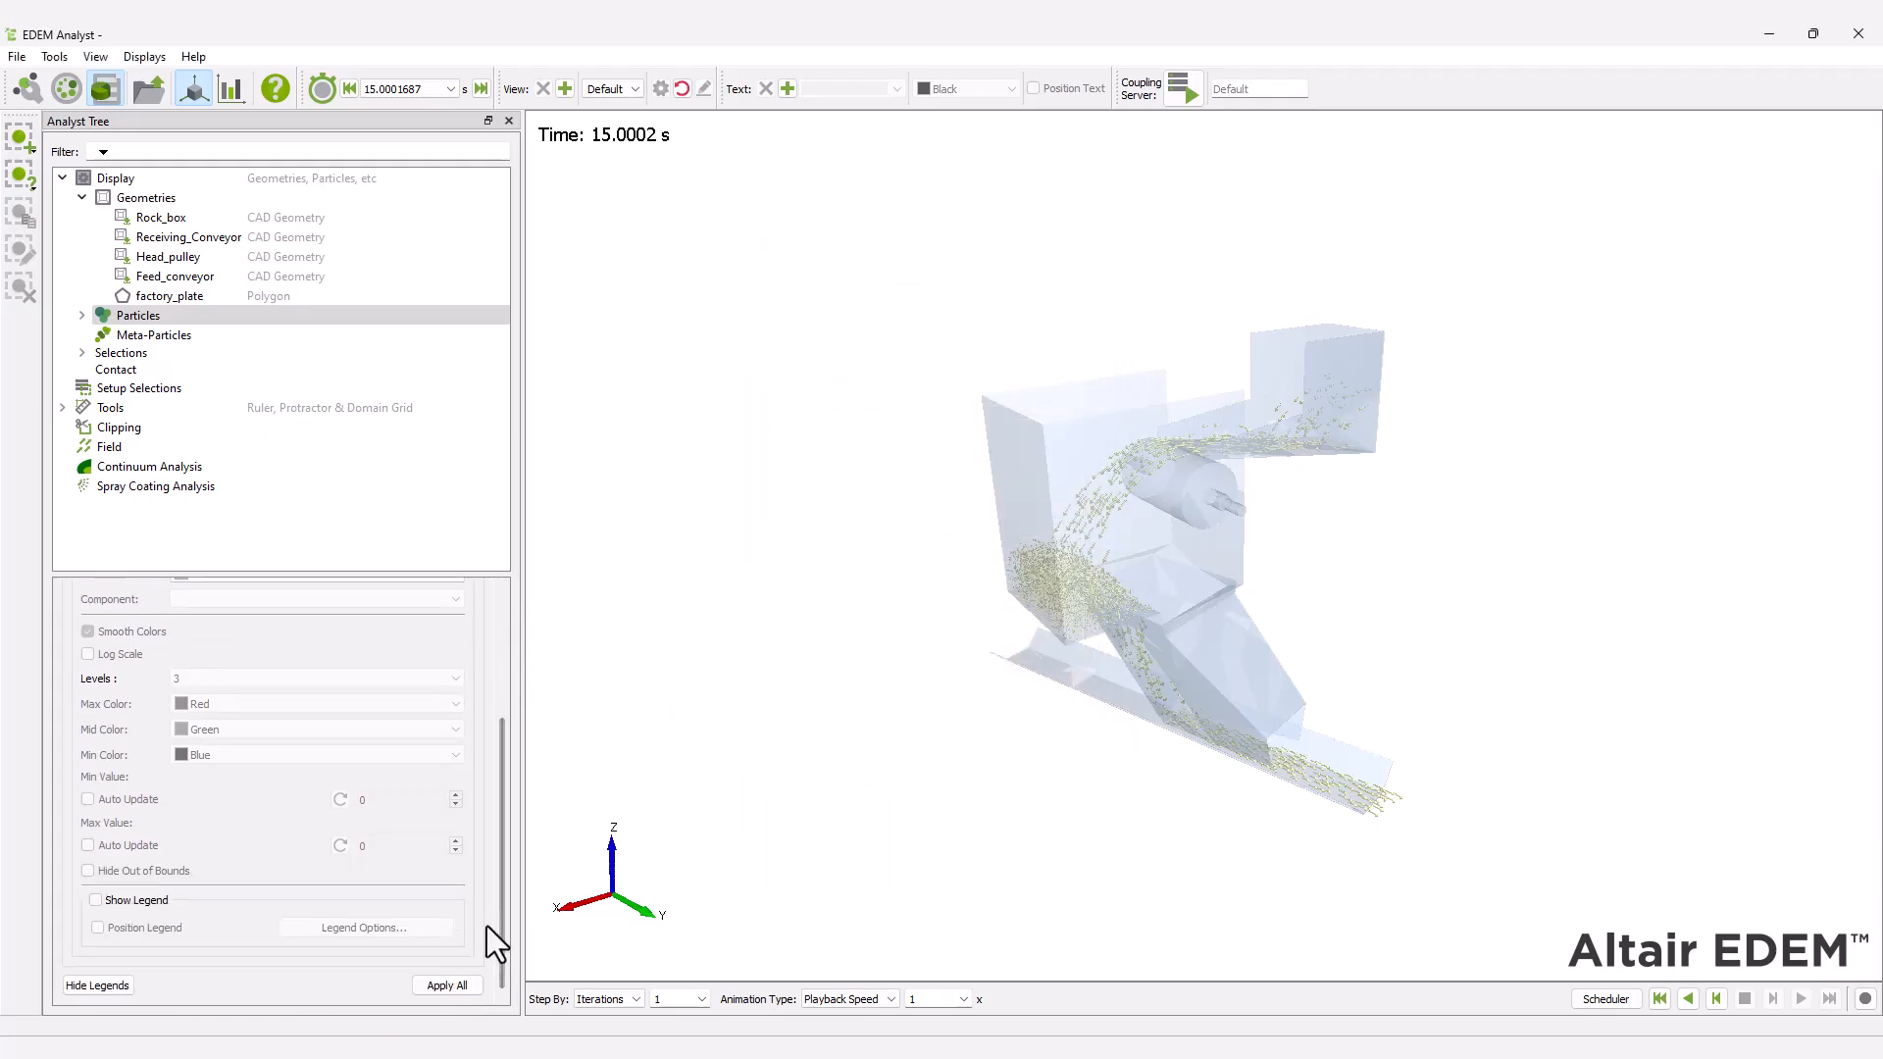
{"action": "left_click", "coordinate": [447, 984]}
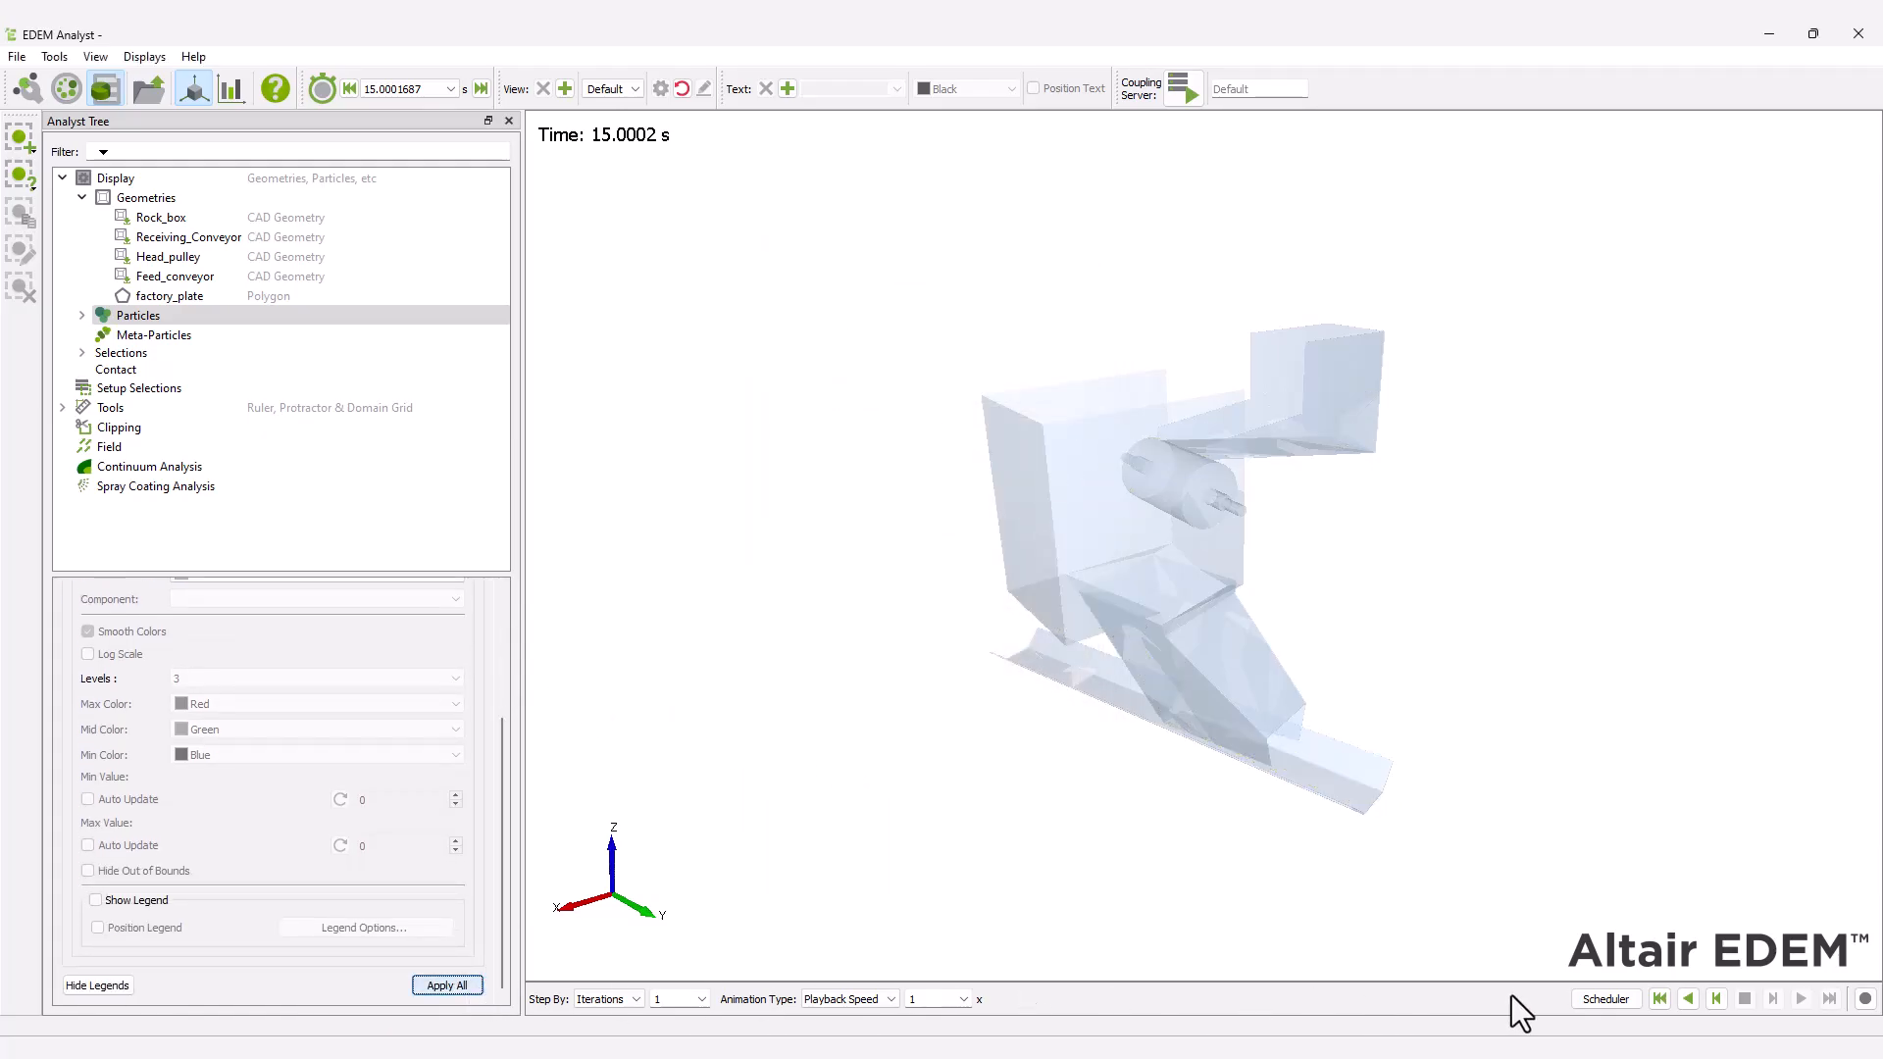
{"action": "left_click", "coordinate": [1660, 999]}
{"action": "left_click", "coordinate": [1801, 998]}
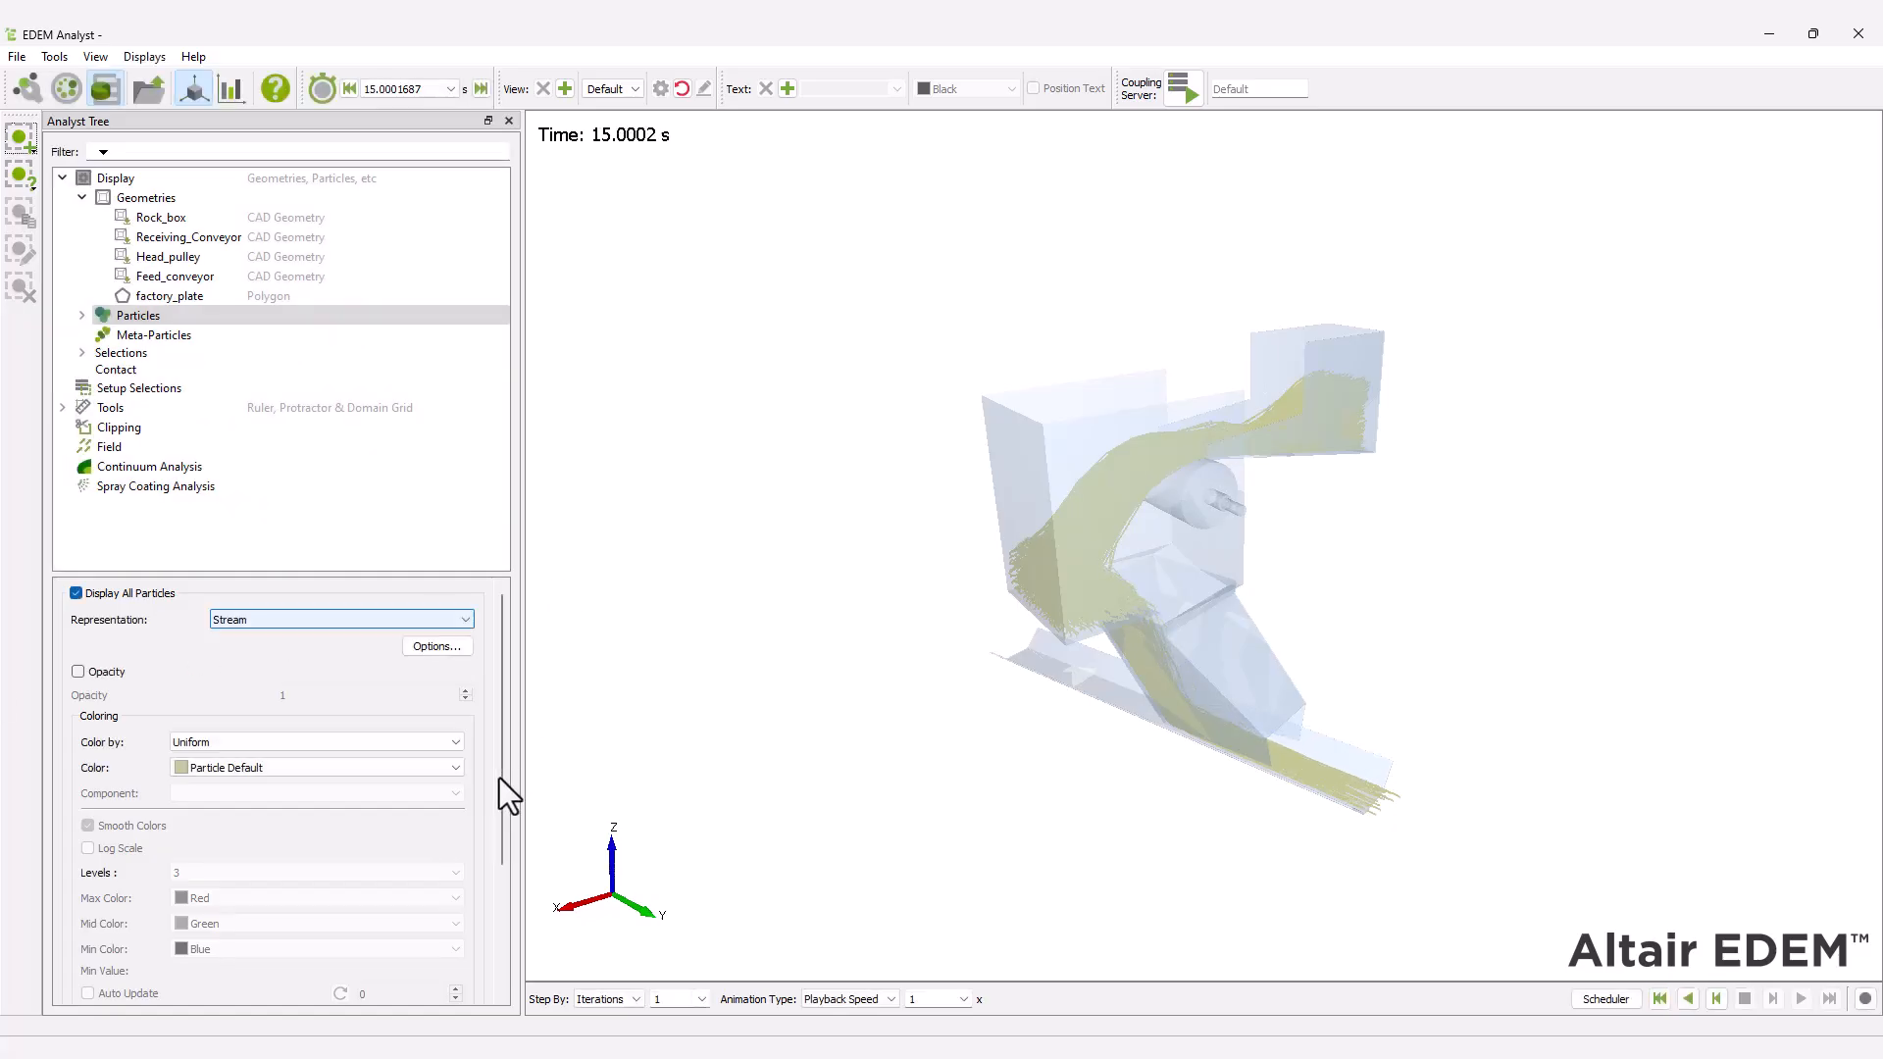
Return the representation of all particles to Default and apply it.
{"action": "left_click", "coordinate": [438, 622]}
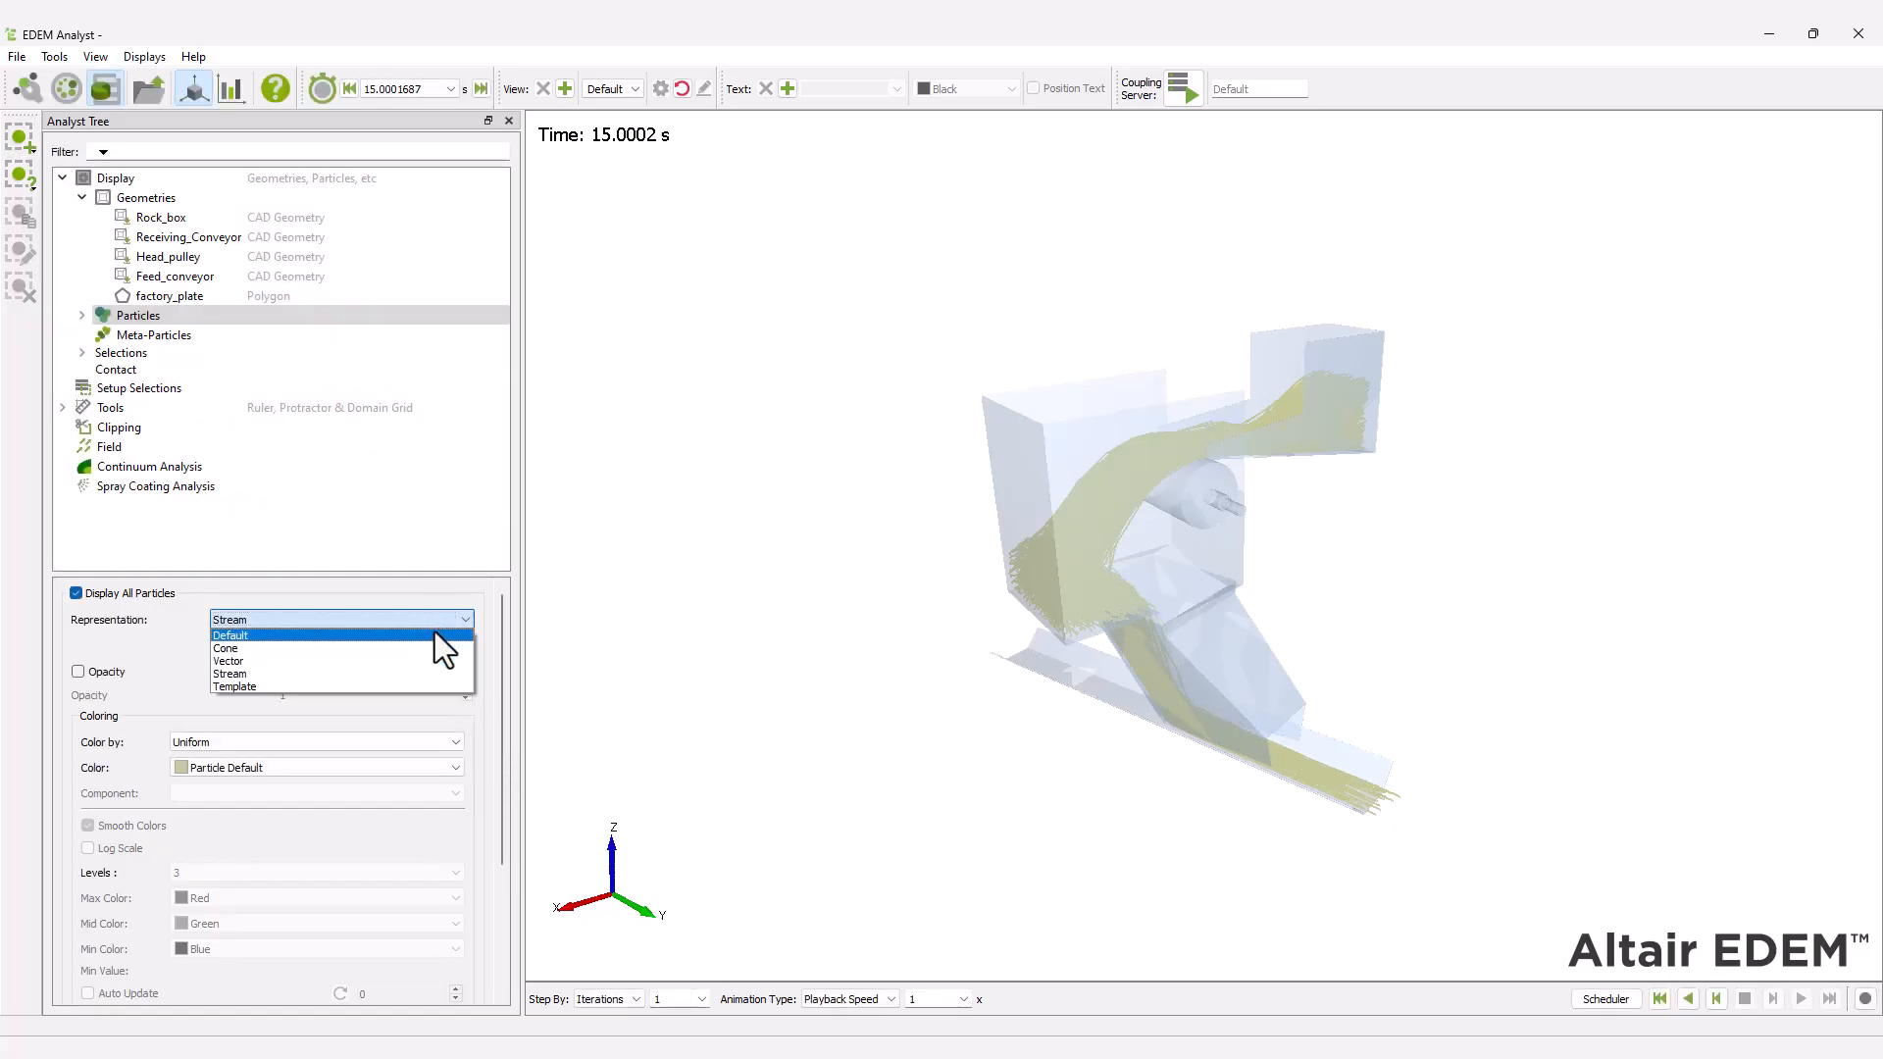
{"action": "left_click", "coordinate": [437, 634]}
{"action": "left_click_drag", "start_coordinate": [496, 650], "coordinate": [492, 851]}
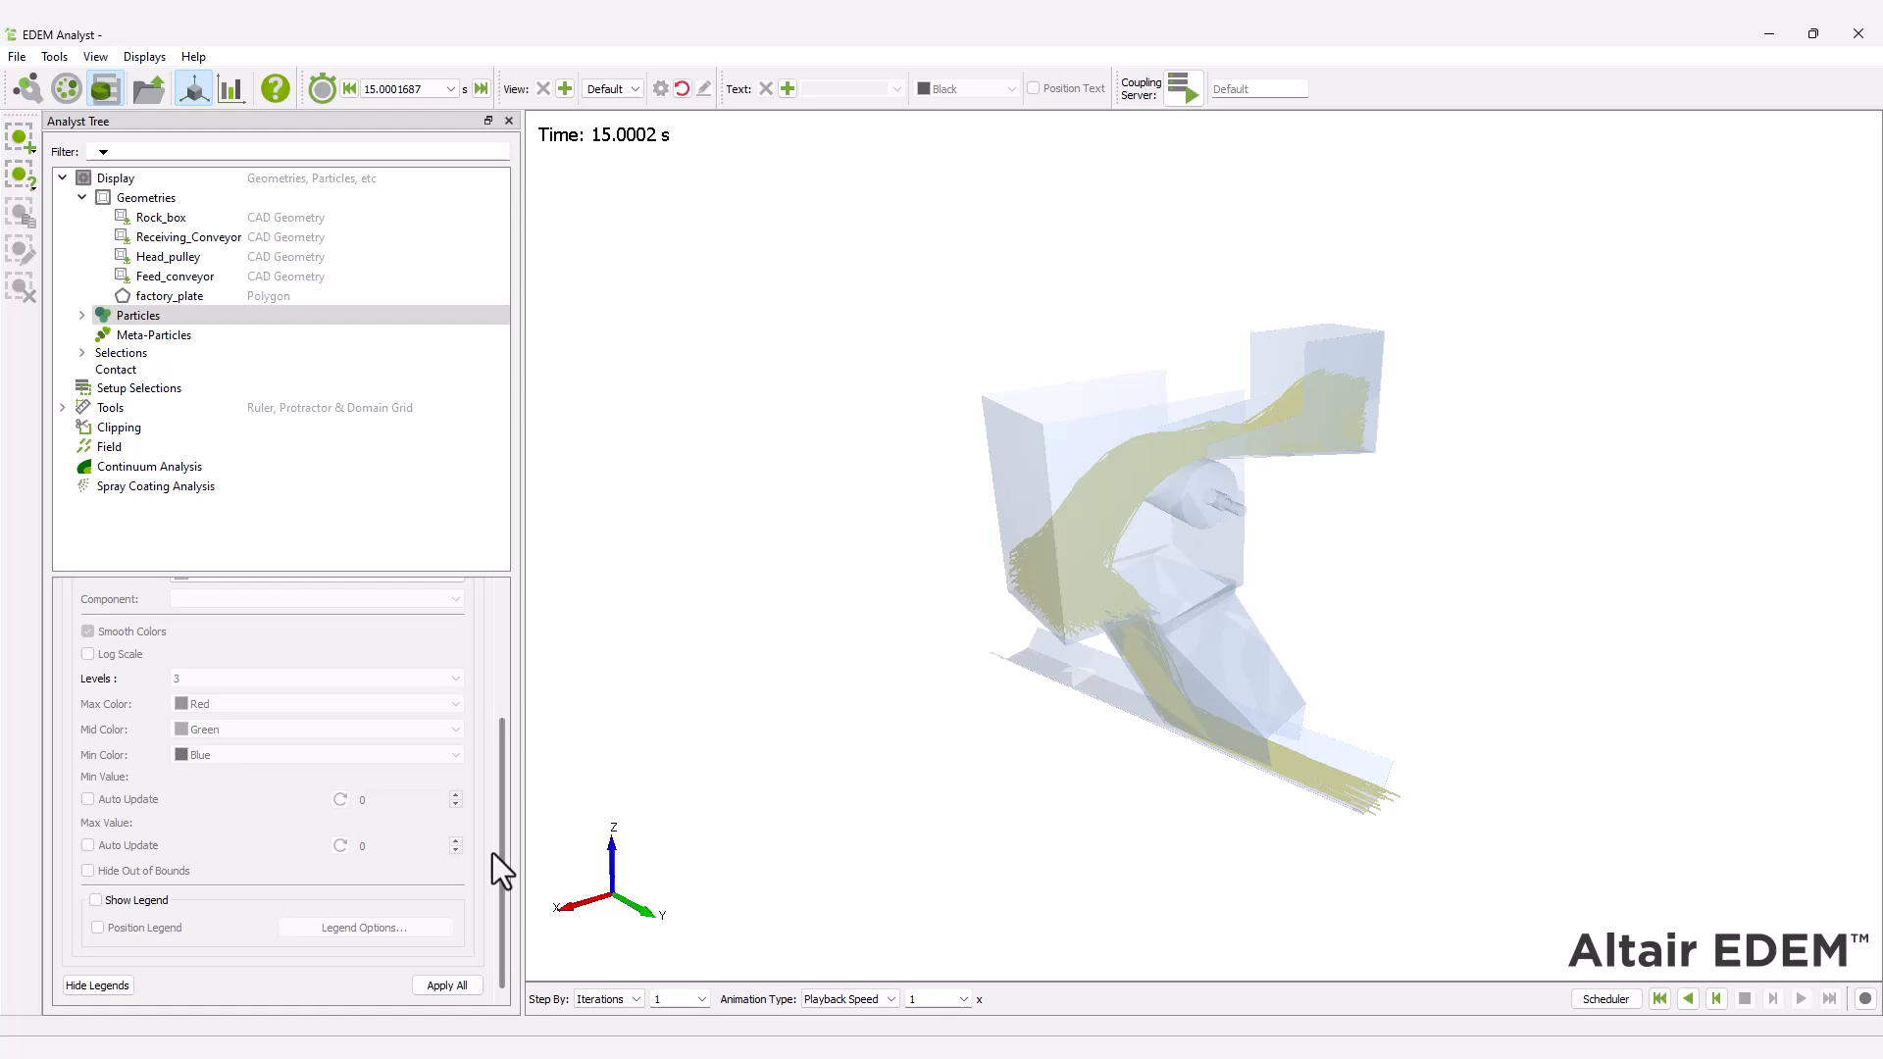
{"action": "left_click", "coordinate": [469, 986]}
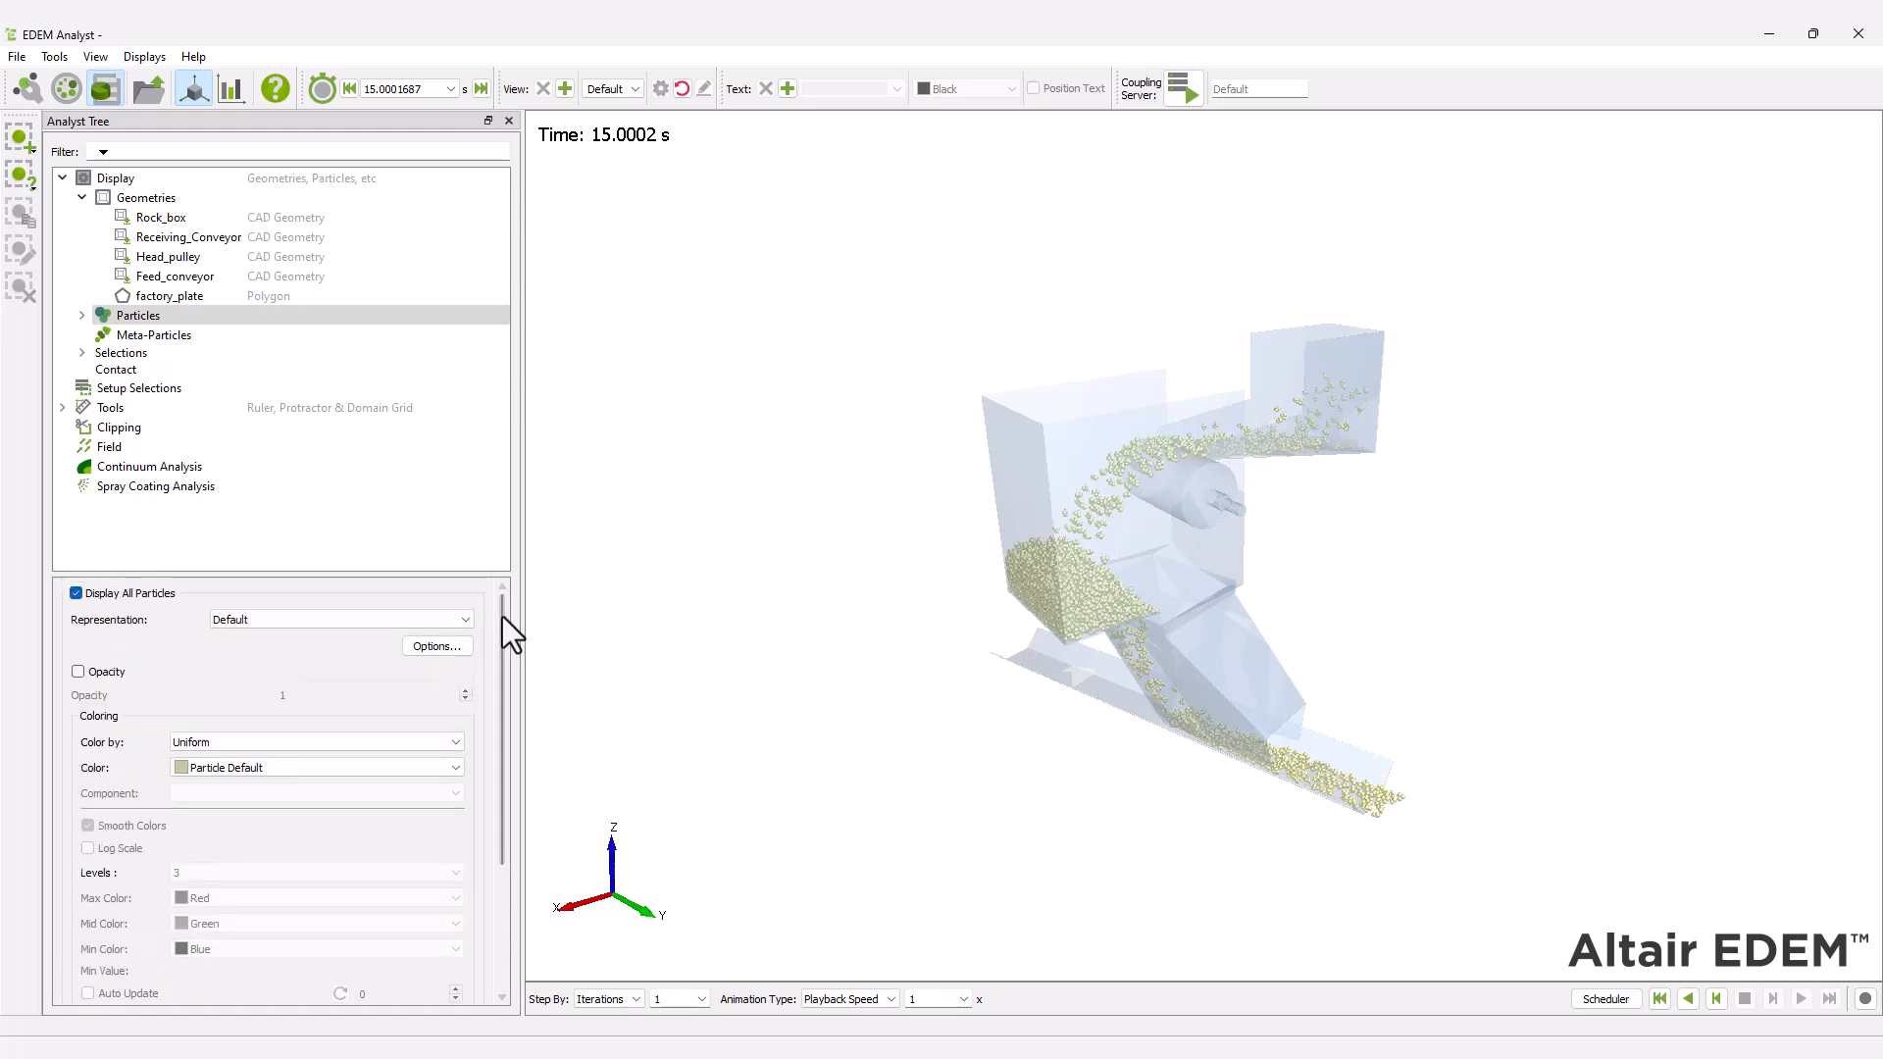
Color the Feed_conveyor geometry by Velocity and enable automatic updating of its minimum and maximum values.
{"action": "left_click", "coordinate": [216, 275]}
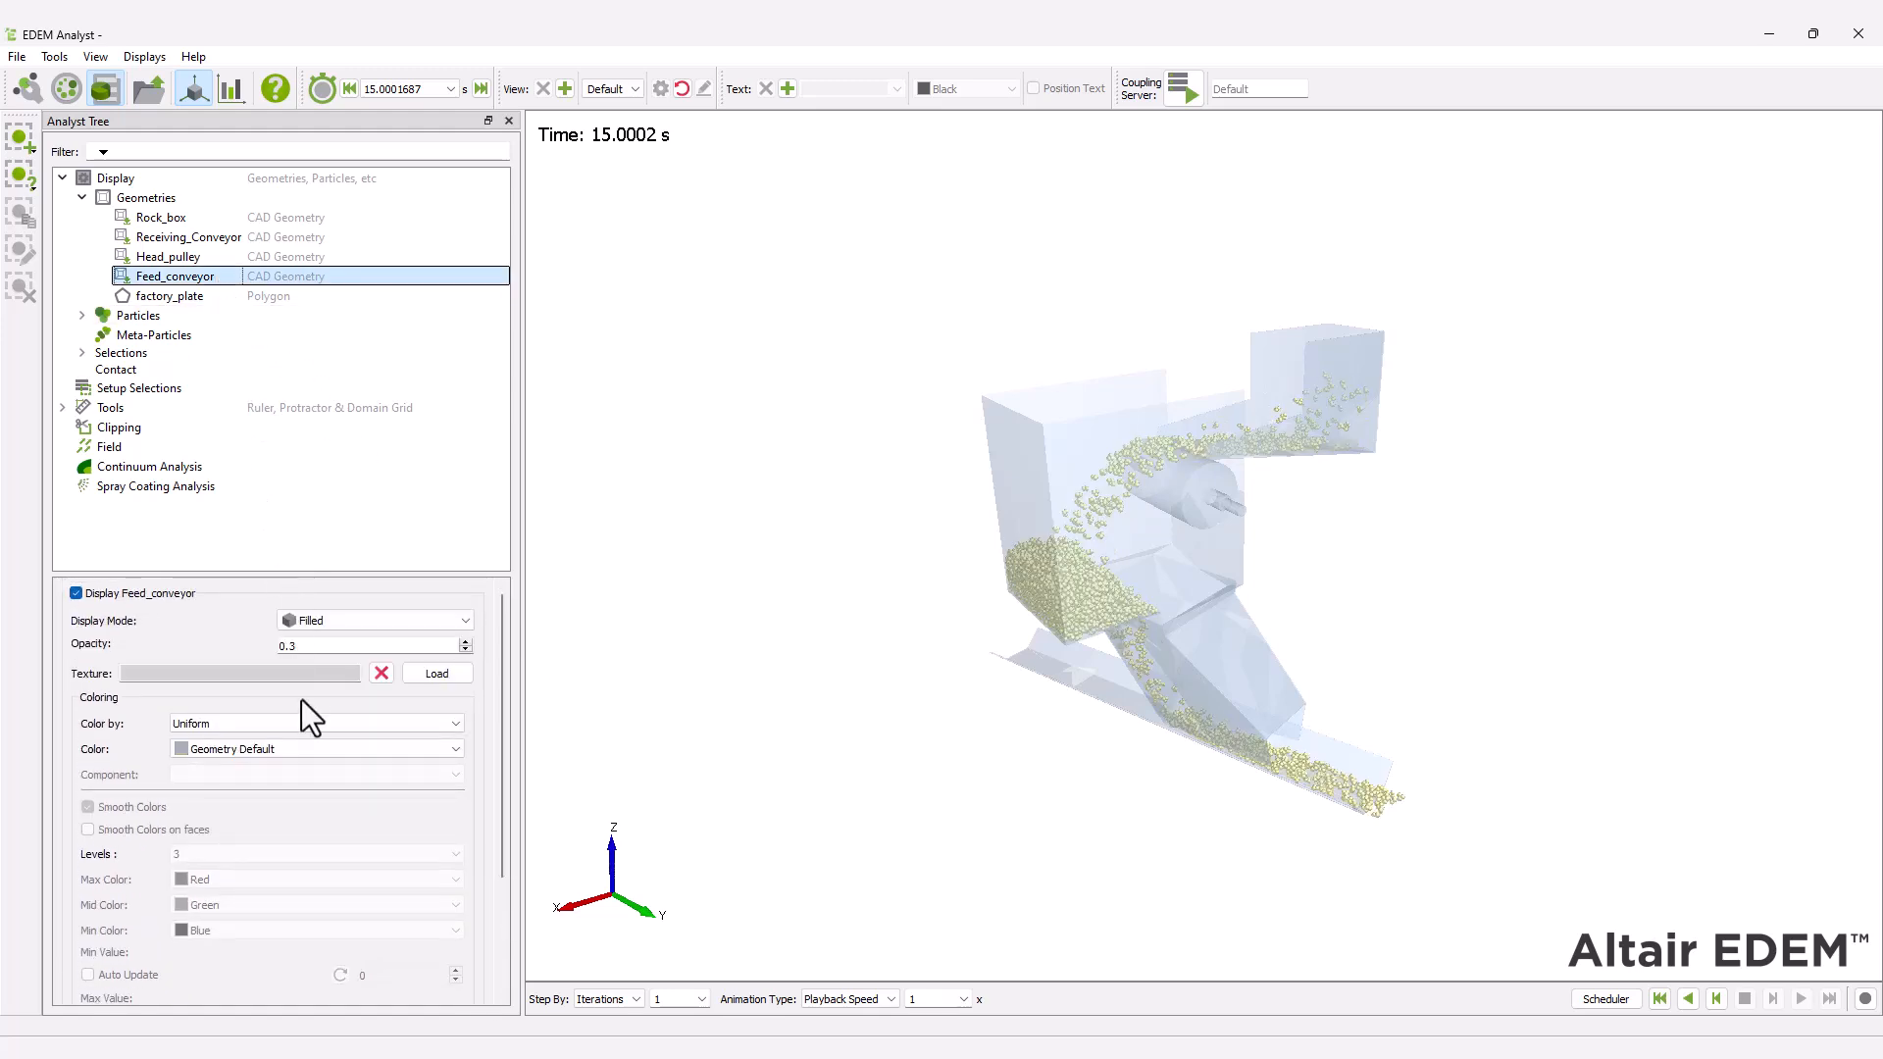
{"action": "left_click", "coordinate": [308, 727]}
{"action": "key", "text": "Down"}
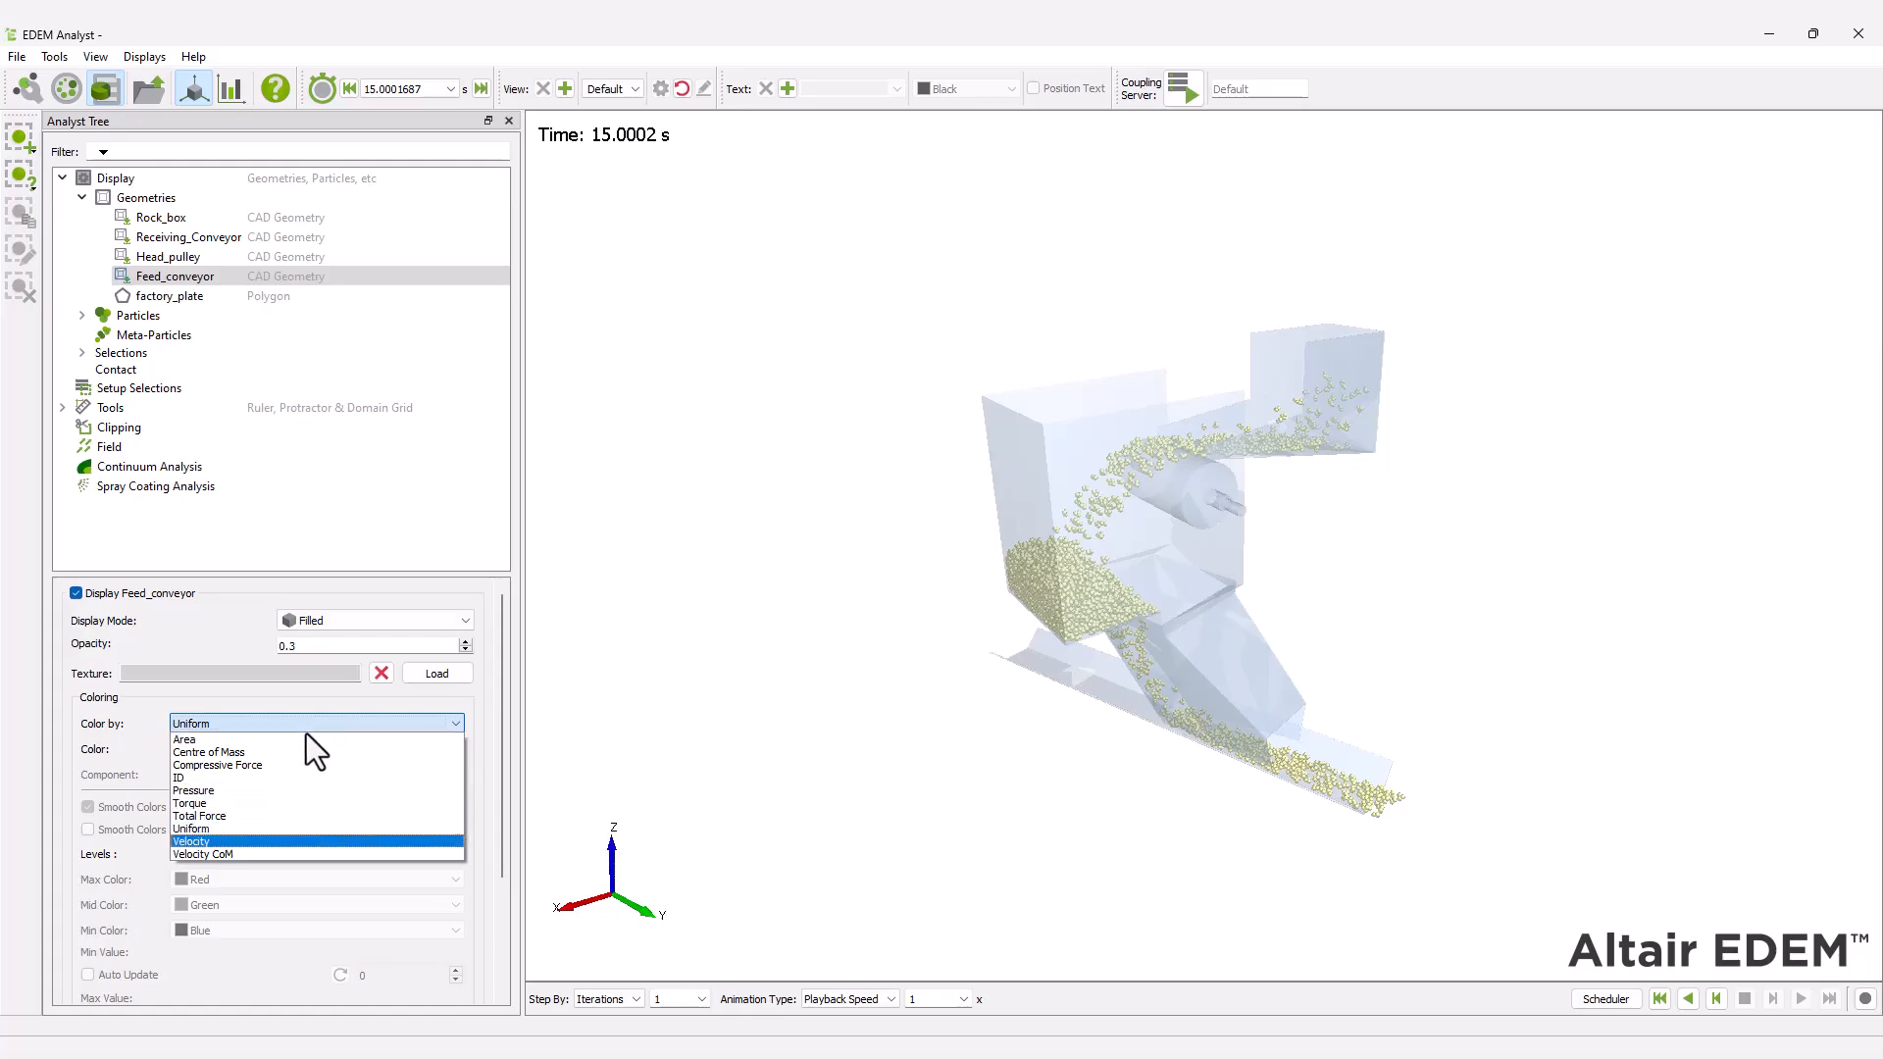
{"action": "left_click", "coordinate": [291, 842]}
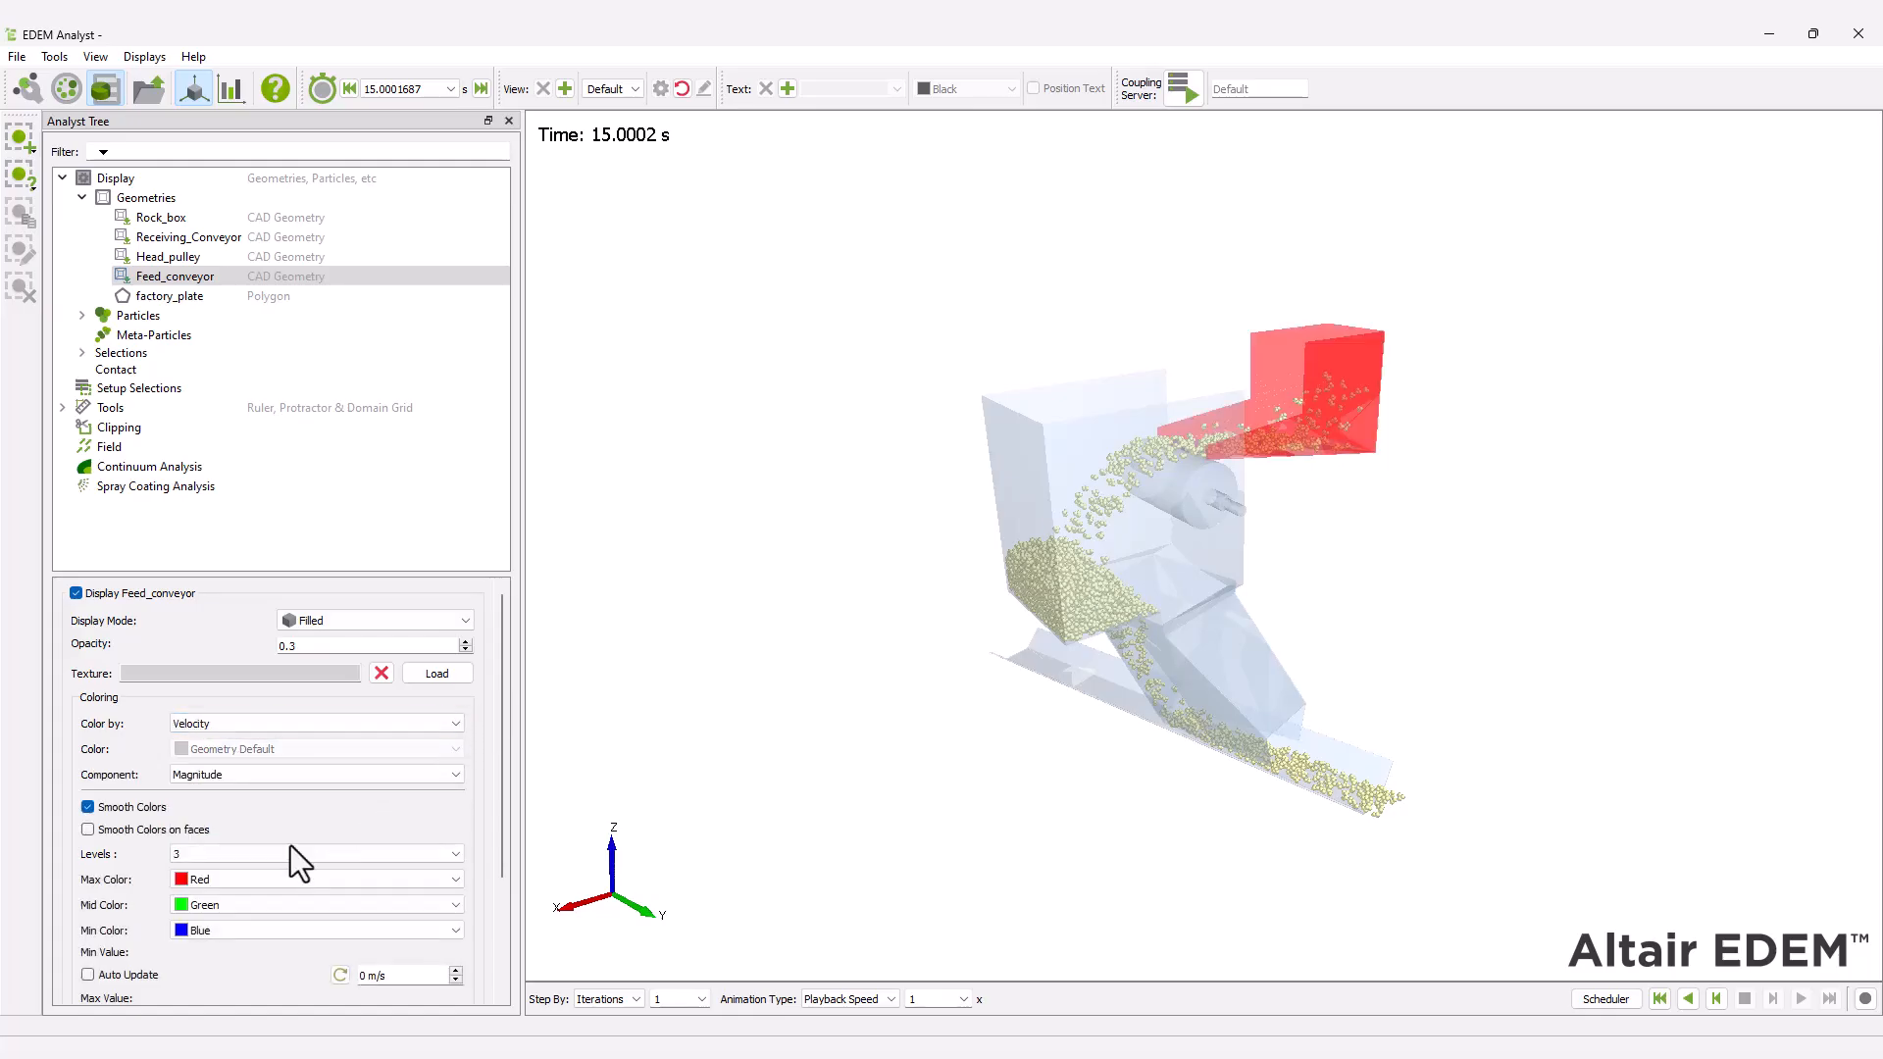
{"action": "scroll", "coordinate": [291, 845], "scroll_direction": "down", "scroll_amount": 3}
{"action": "left_click", "coordinate": [89, 808]}
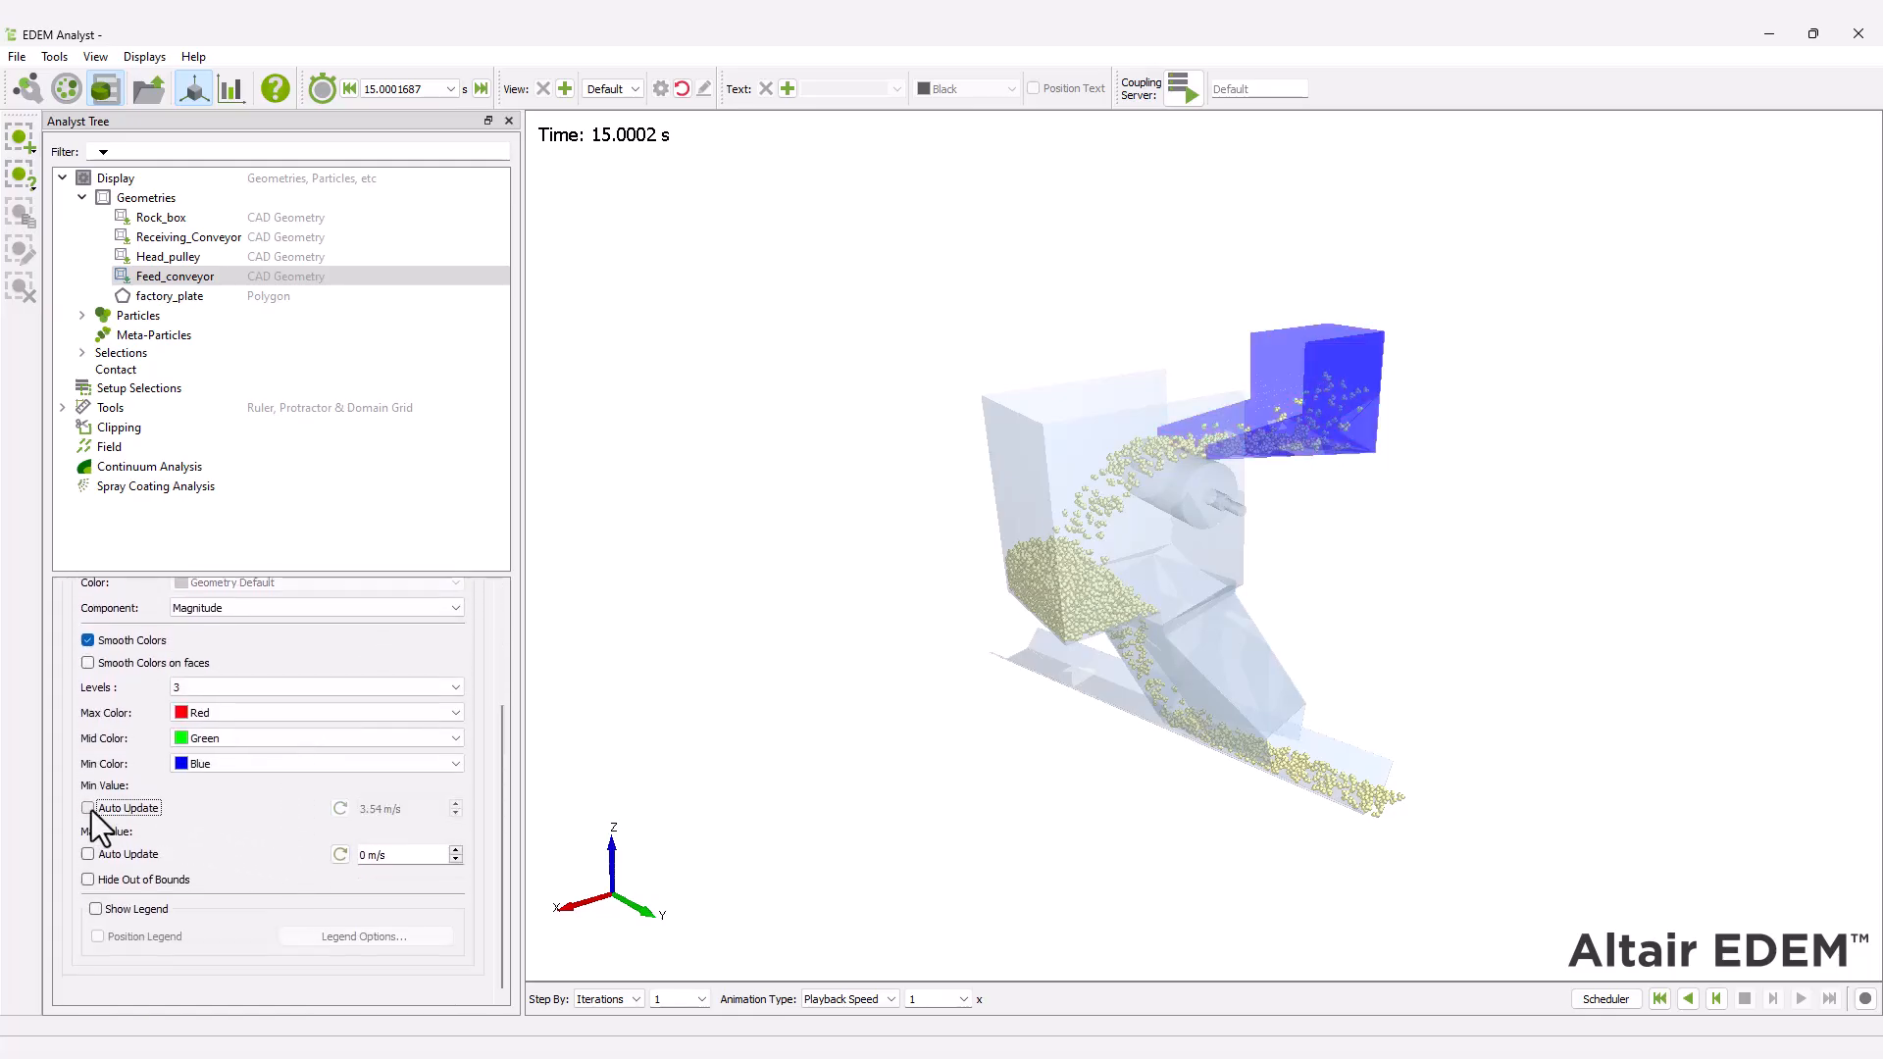
{"action": "left_click", "coordinate": [89, 854]}
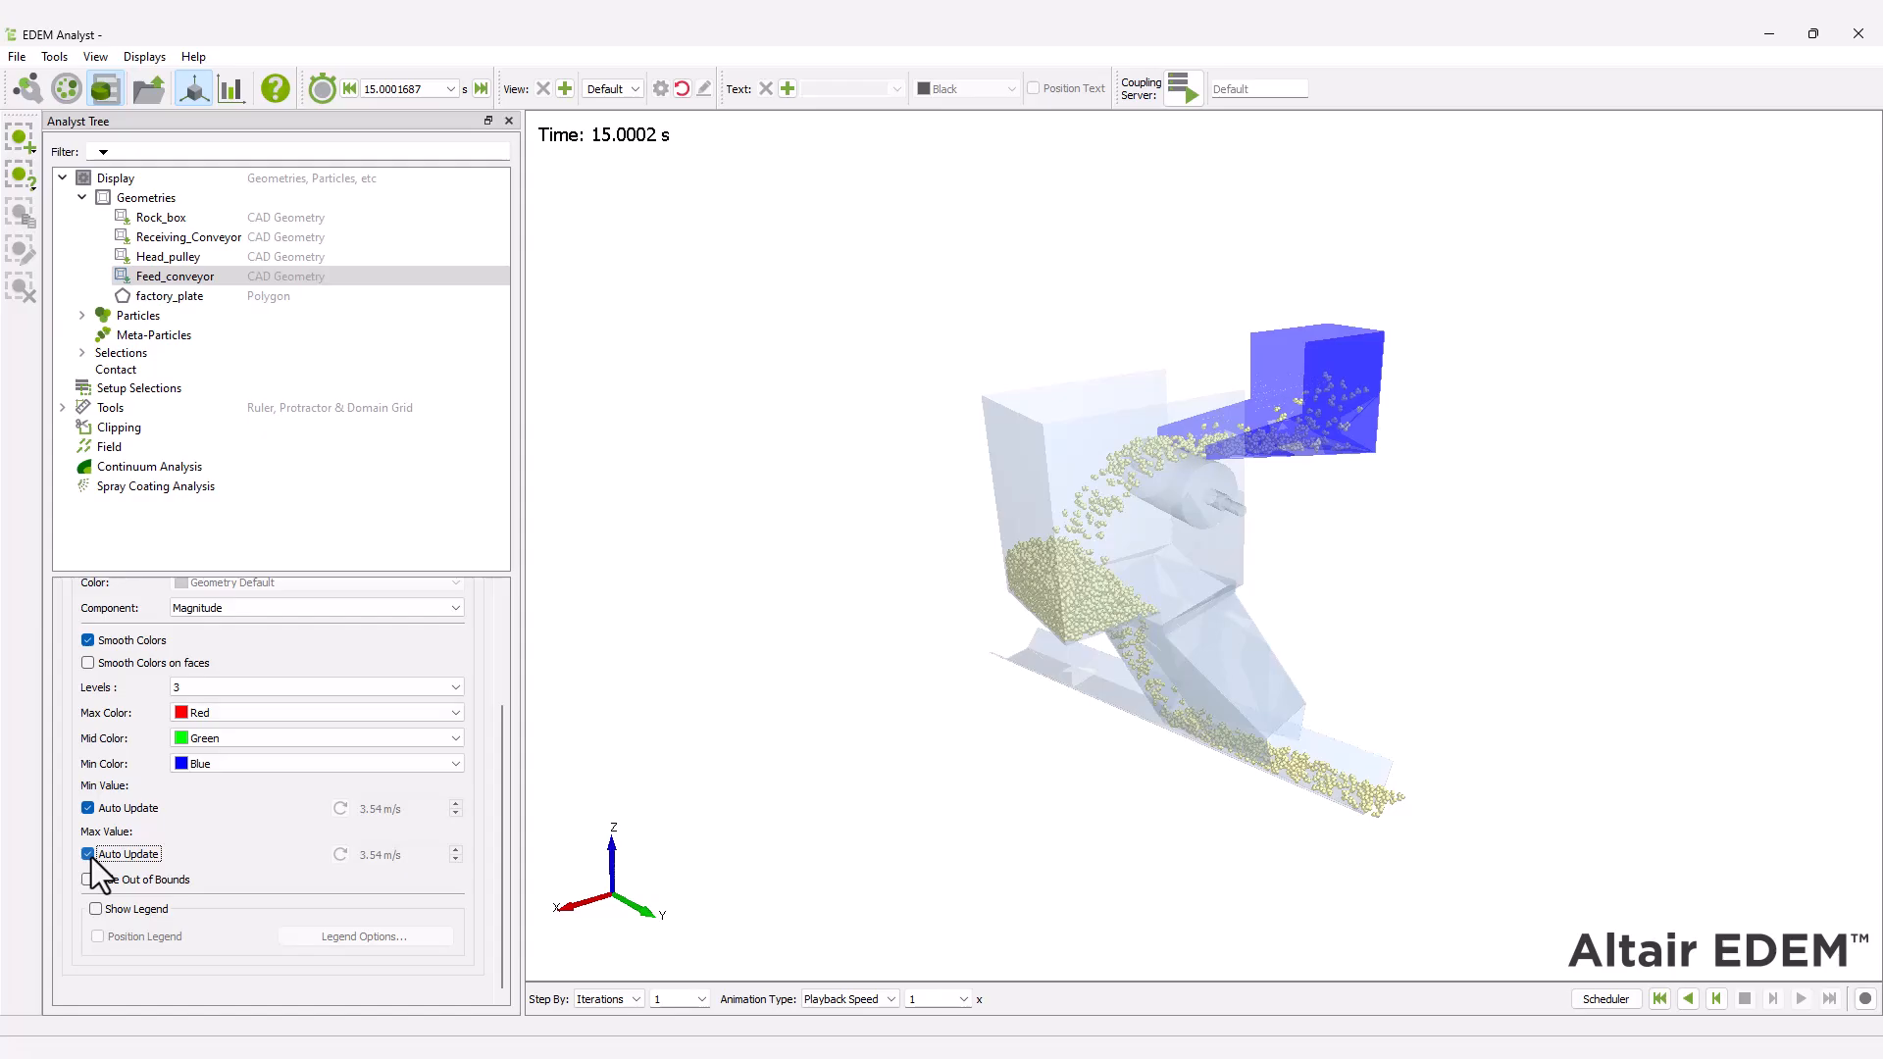
{"action": "scroll", "coordinate": [487, 849], "scroll_direction": "up", "scroll_amount": 3}
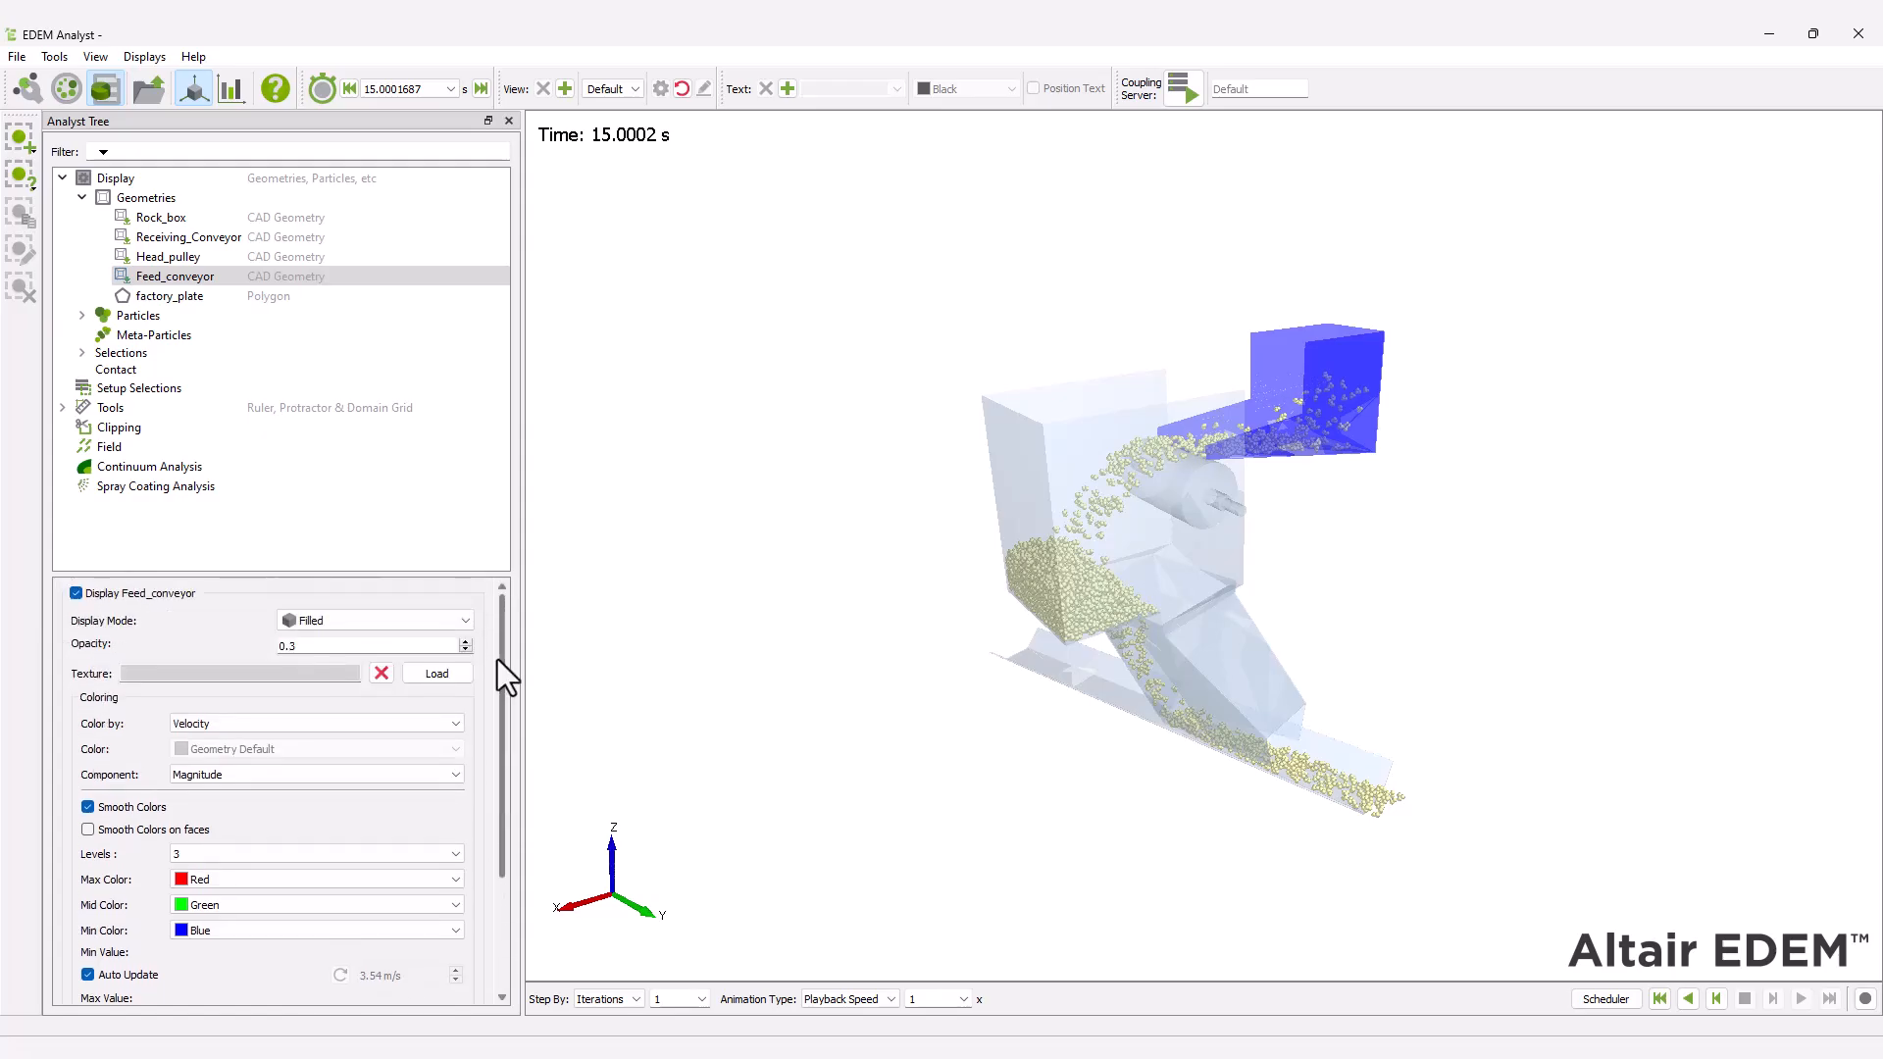
Color the Head_pulley geometry by Velocity.
{"action": "left_click", "coordinate": [168, 255]}
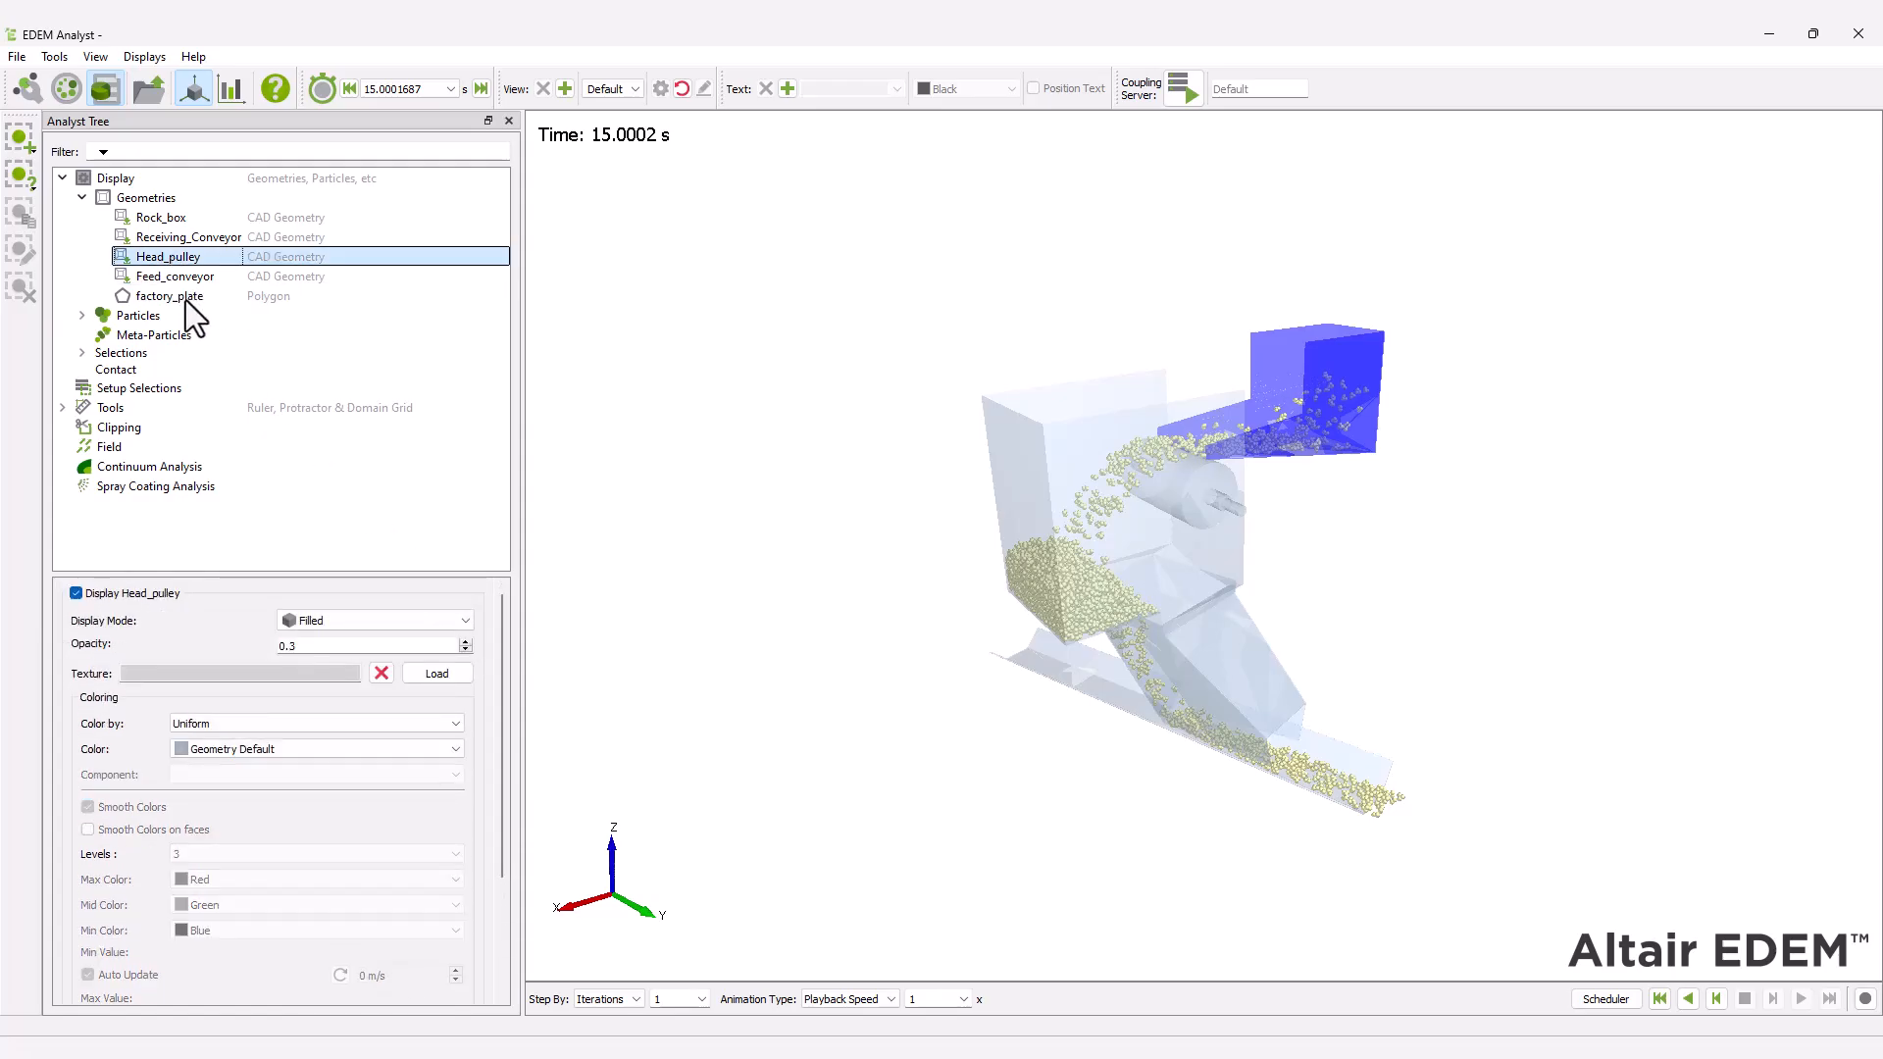
{"action": "left_click", "coordinate": [331, 726]}
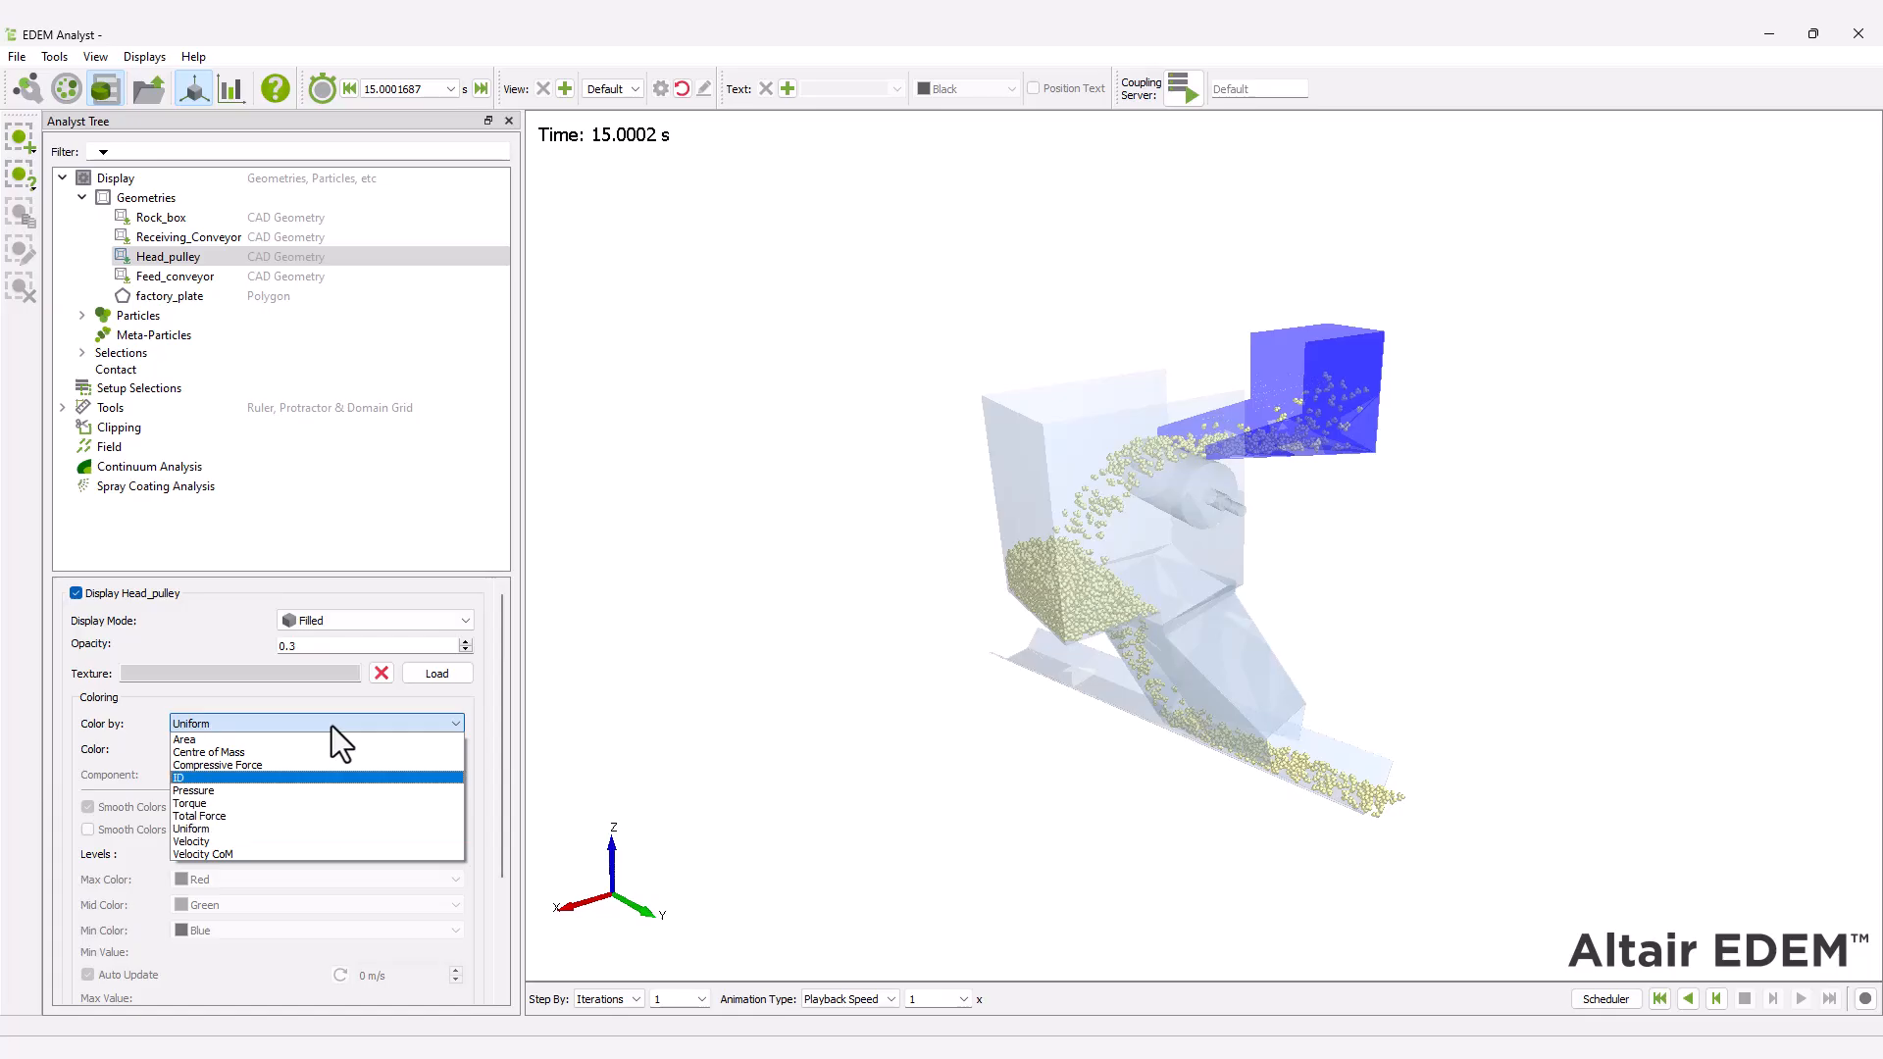
{"action": "left_click", "coordinate": [312, 842]}
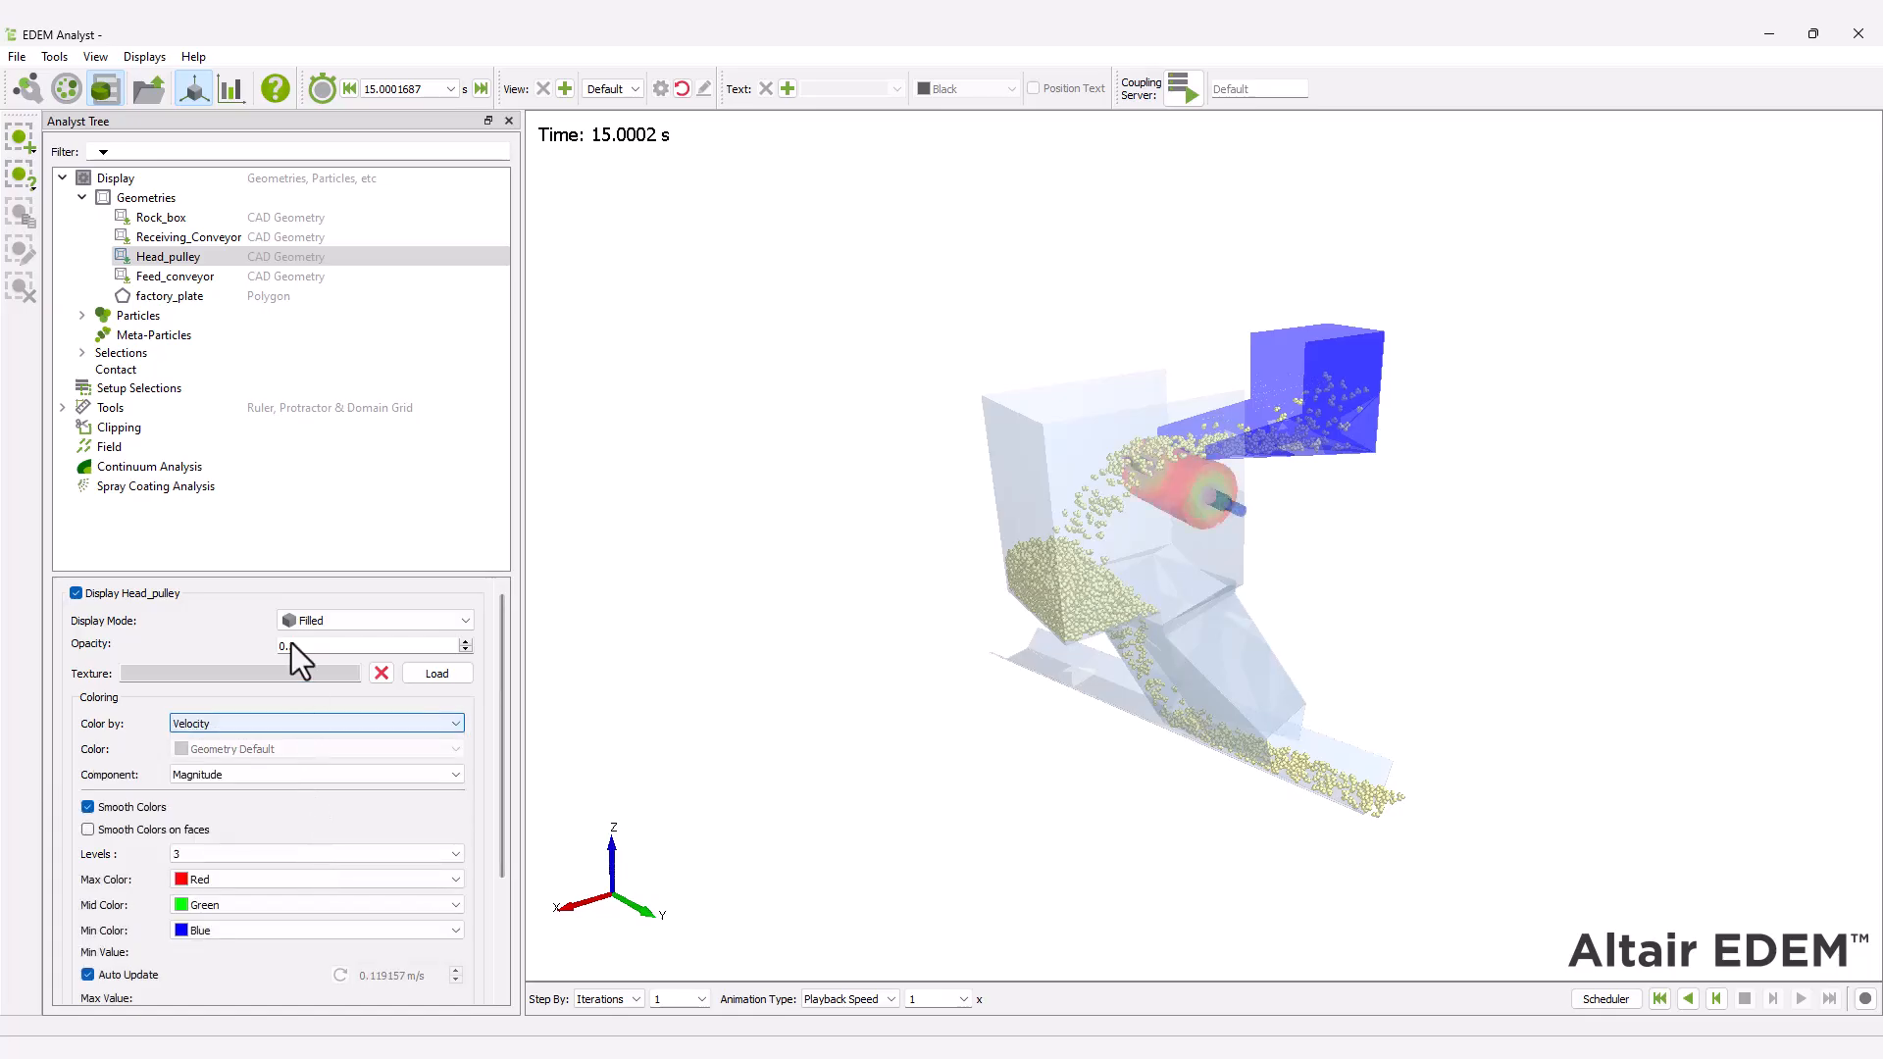
Color the Receiving_Conveyor geometry by Velocity and play the results from the first time step.
{"action": "left_click", "coordinate": [250, 239]}
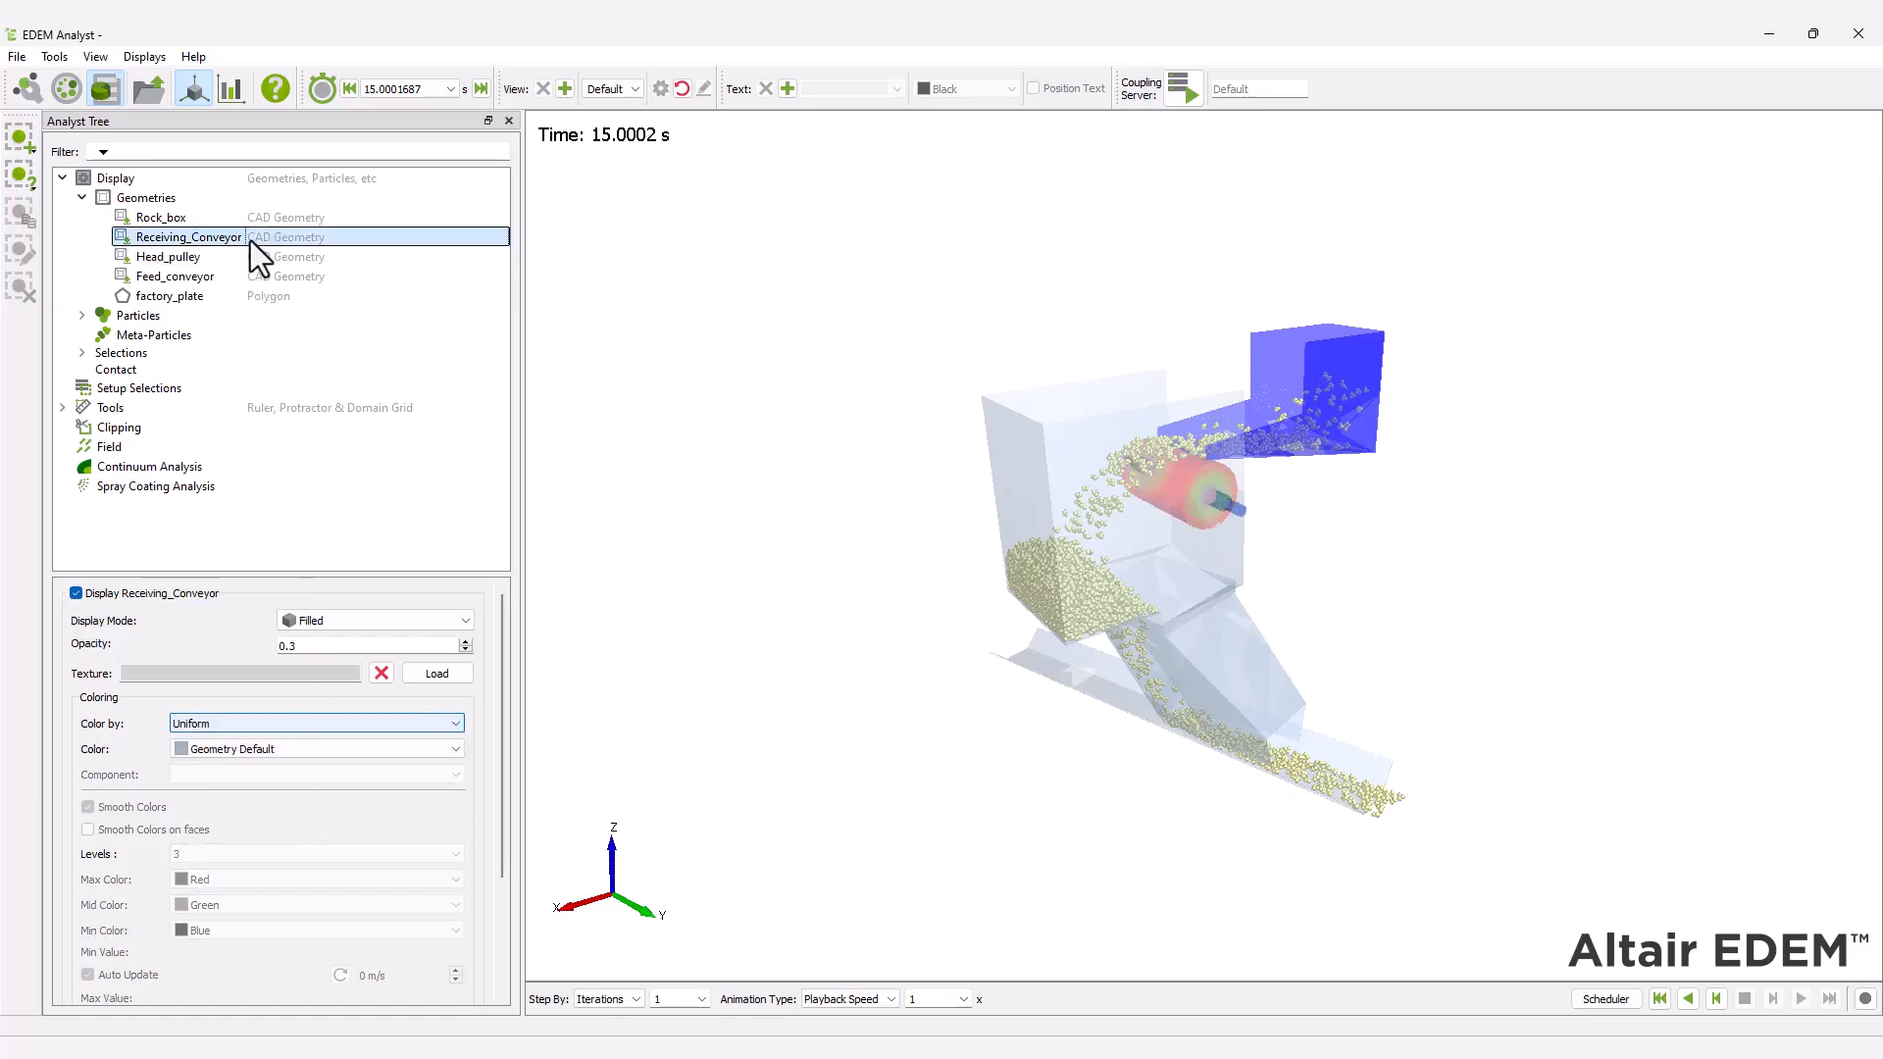
{"action": "left_click", "coordinate": [327, 731]}
{"action": "left_click", "coordinate": [300, 840]}
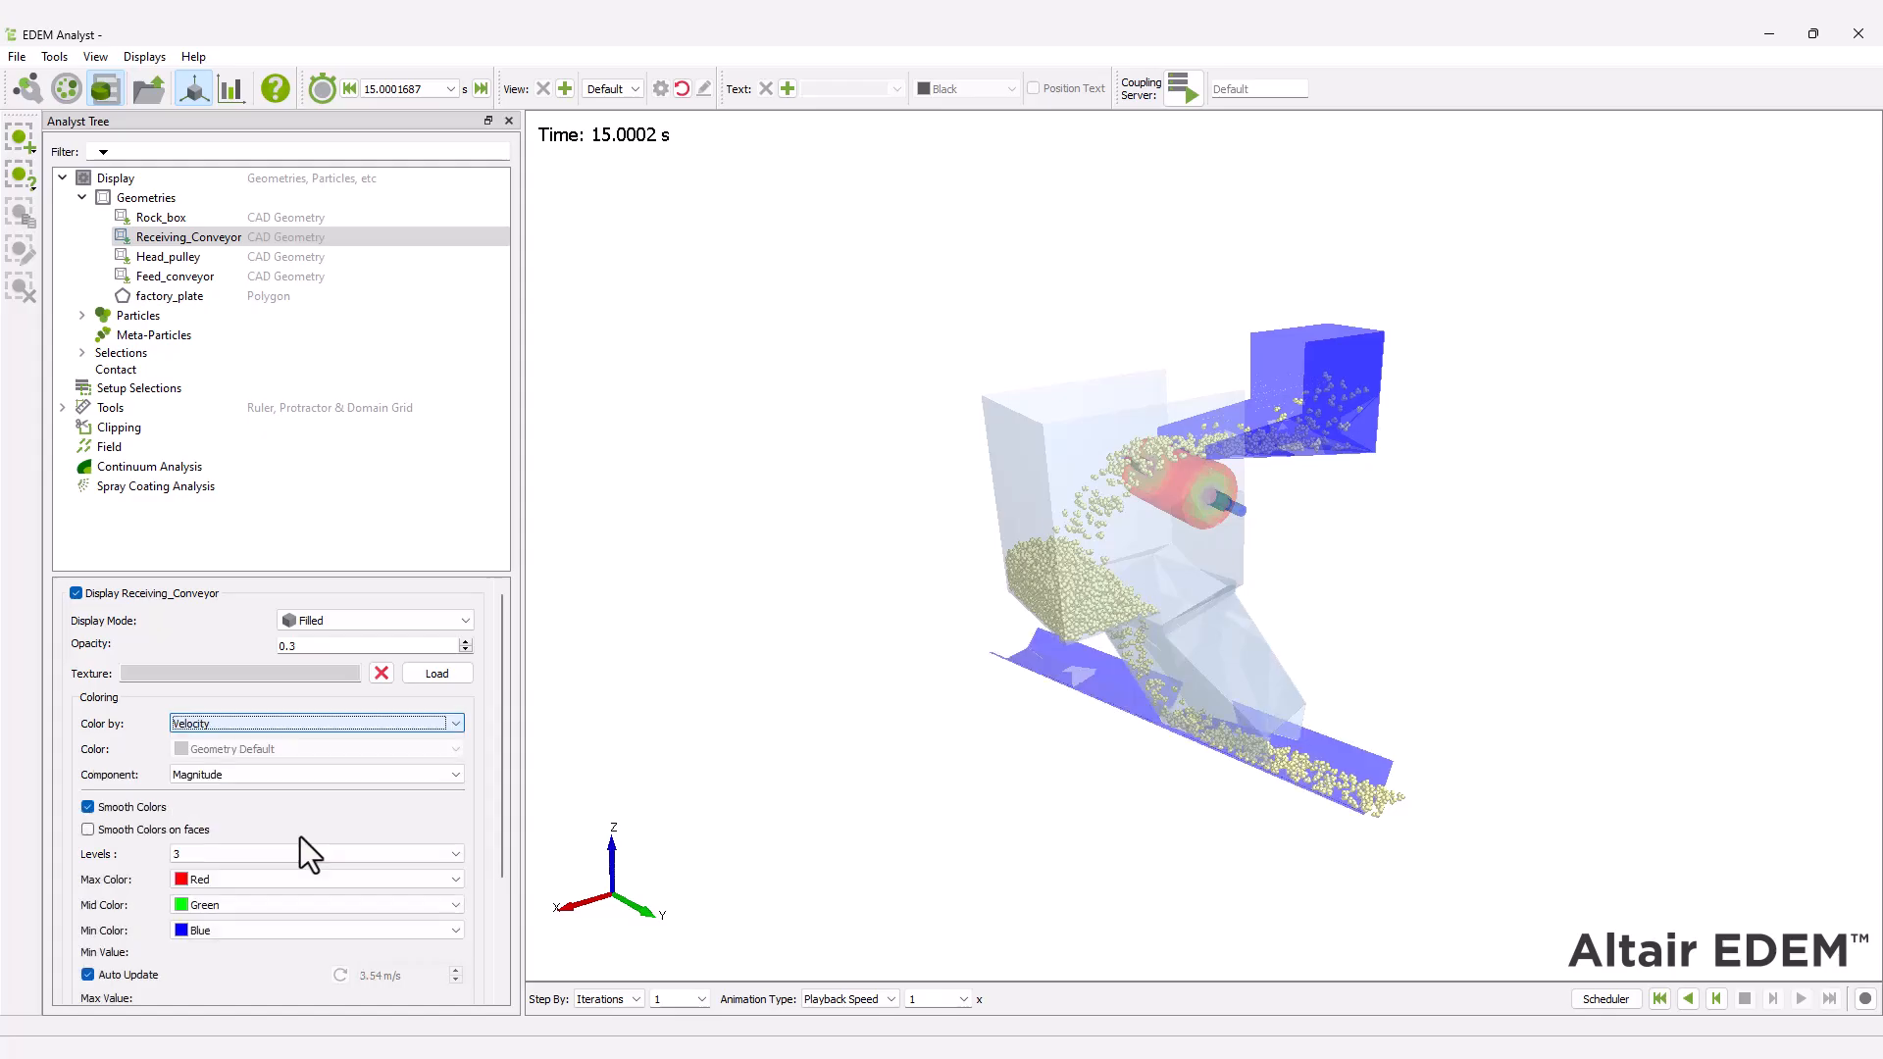
{"action": "left_click_drag", "start_coordinate": [499, 764], "coordinate": [492, 877]}
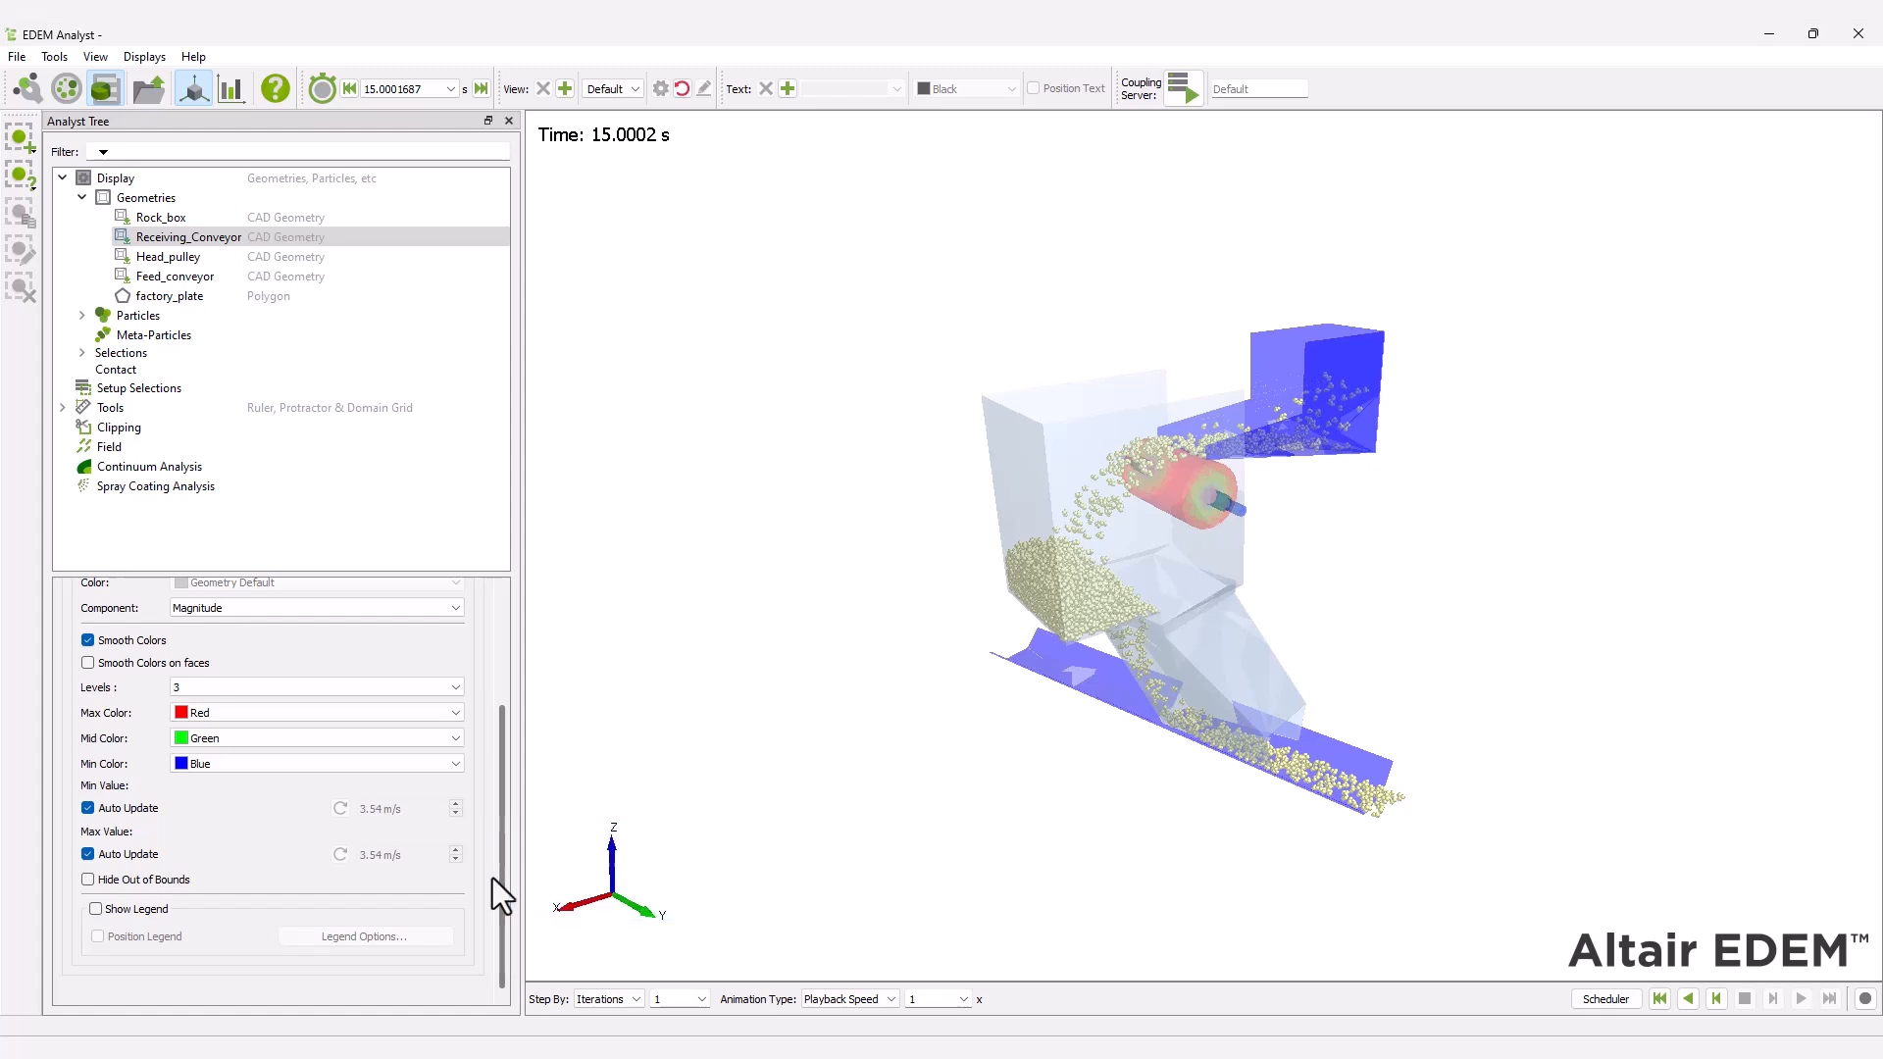
{"action": "left_click_drag", "start_coordinate": [493, 879], "coordinate": [505, 746]}
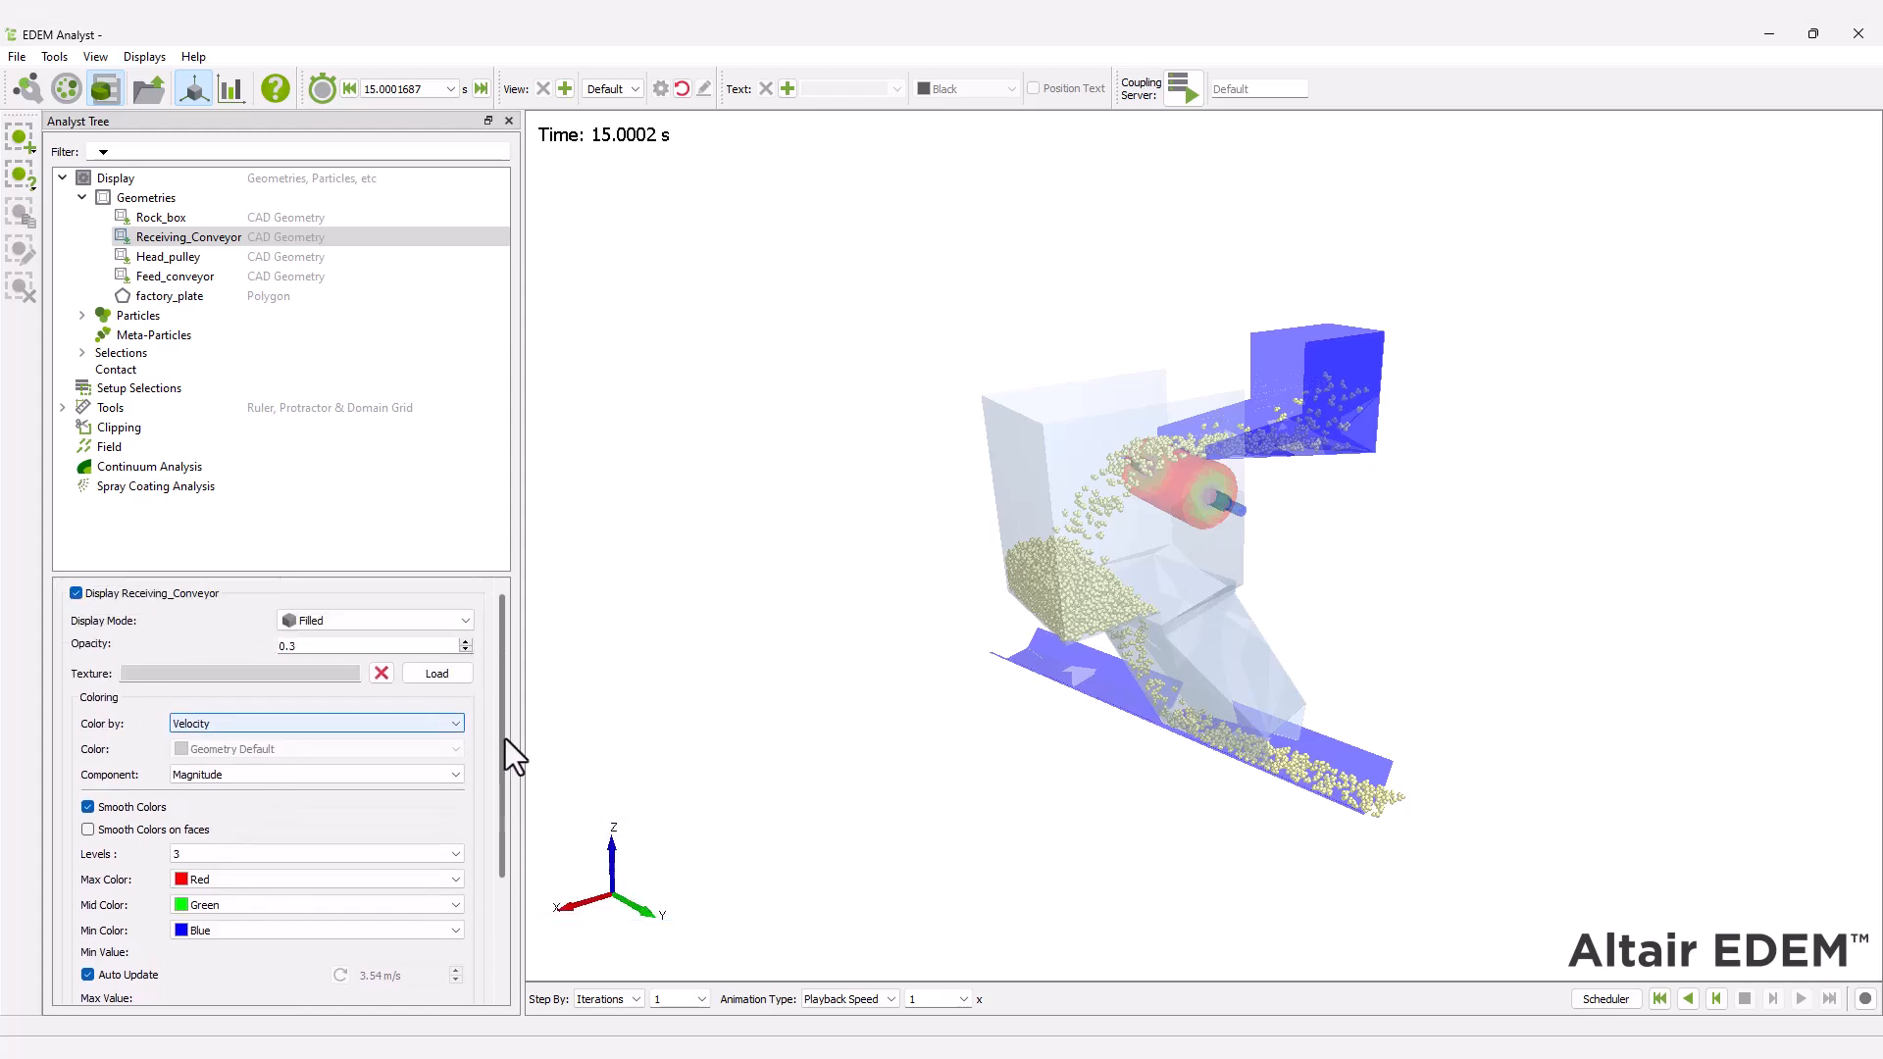
{"action": "left_click", "coordinate": [1660, 998]}
{"action": "left_click", "coordinate": [1802, 998]}
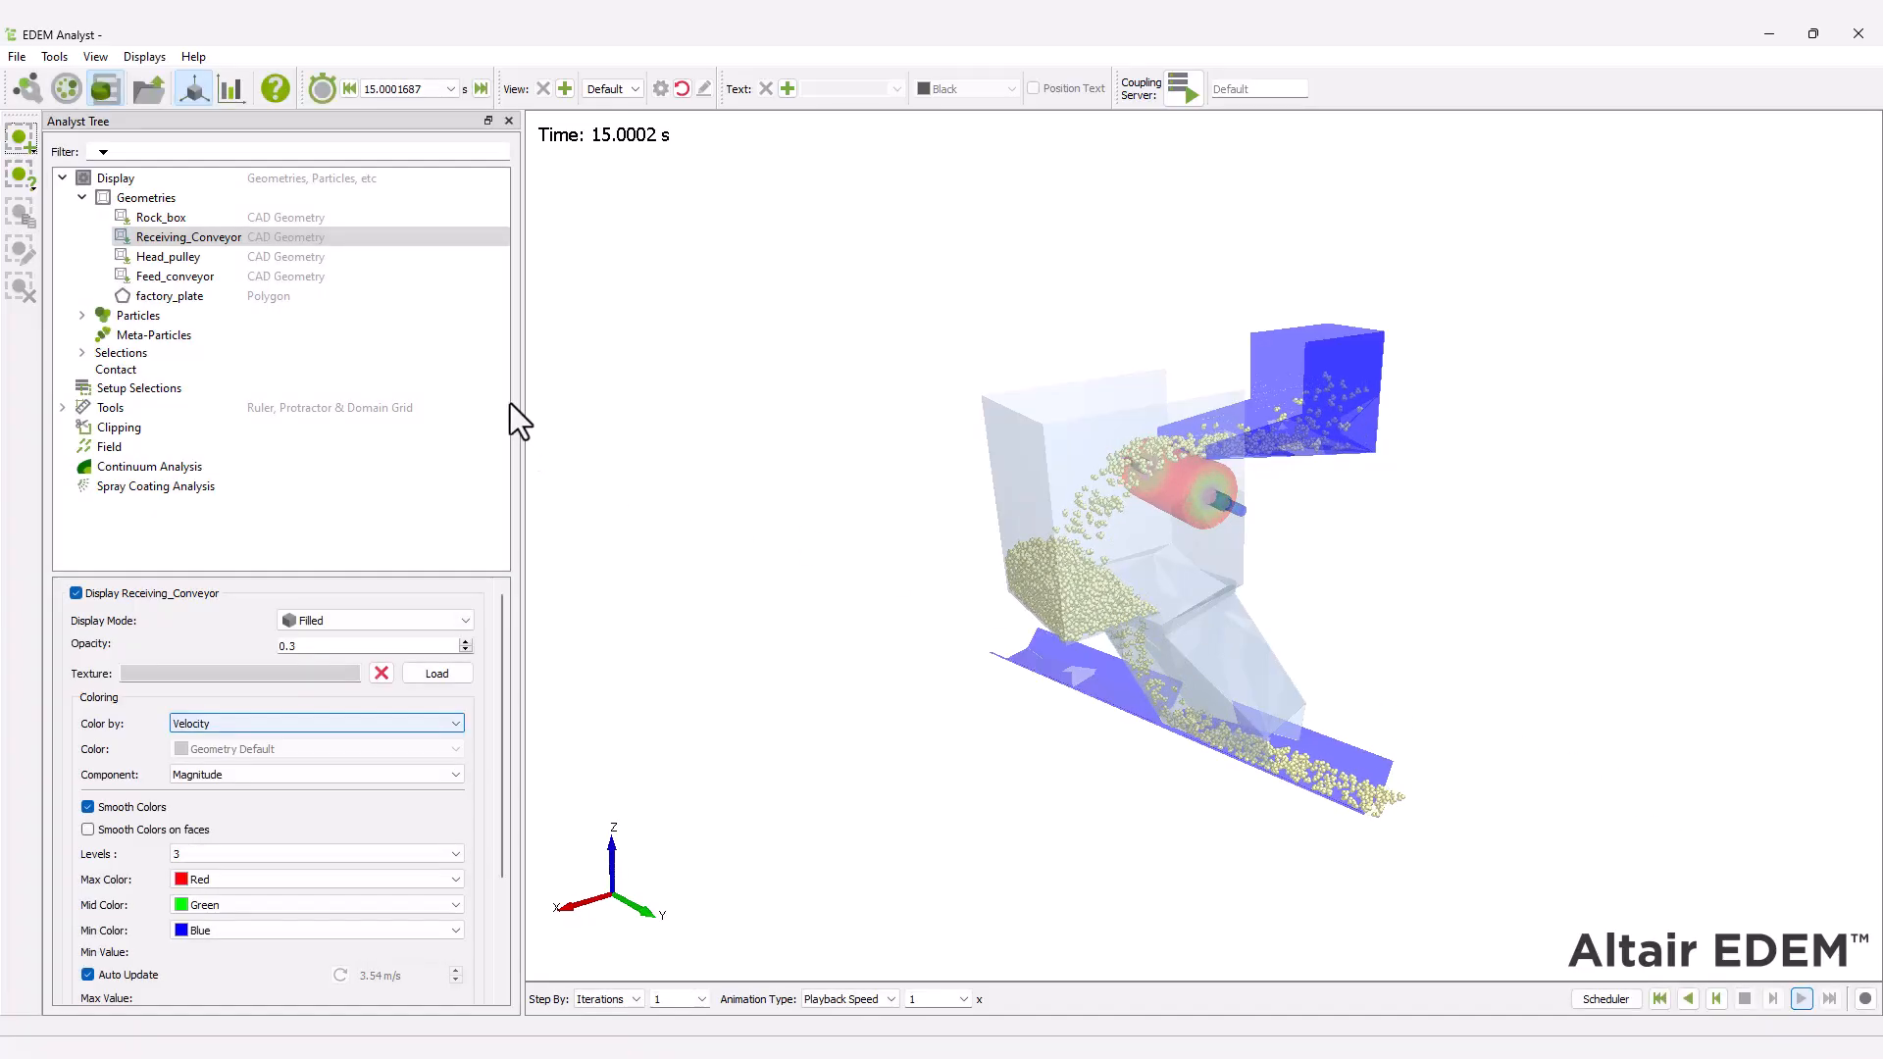
Apply Uniform coloring with the Geometry Default color to all geometries.
{"action": "left_click", "coordinate": [147, 198]}
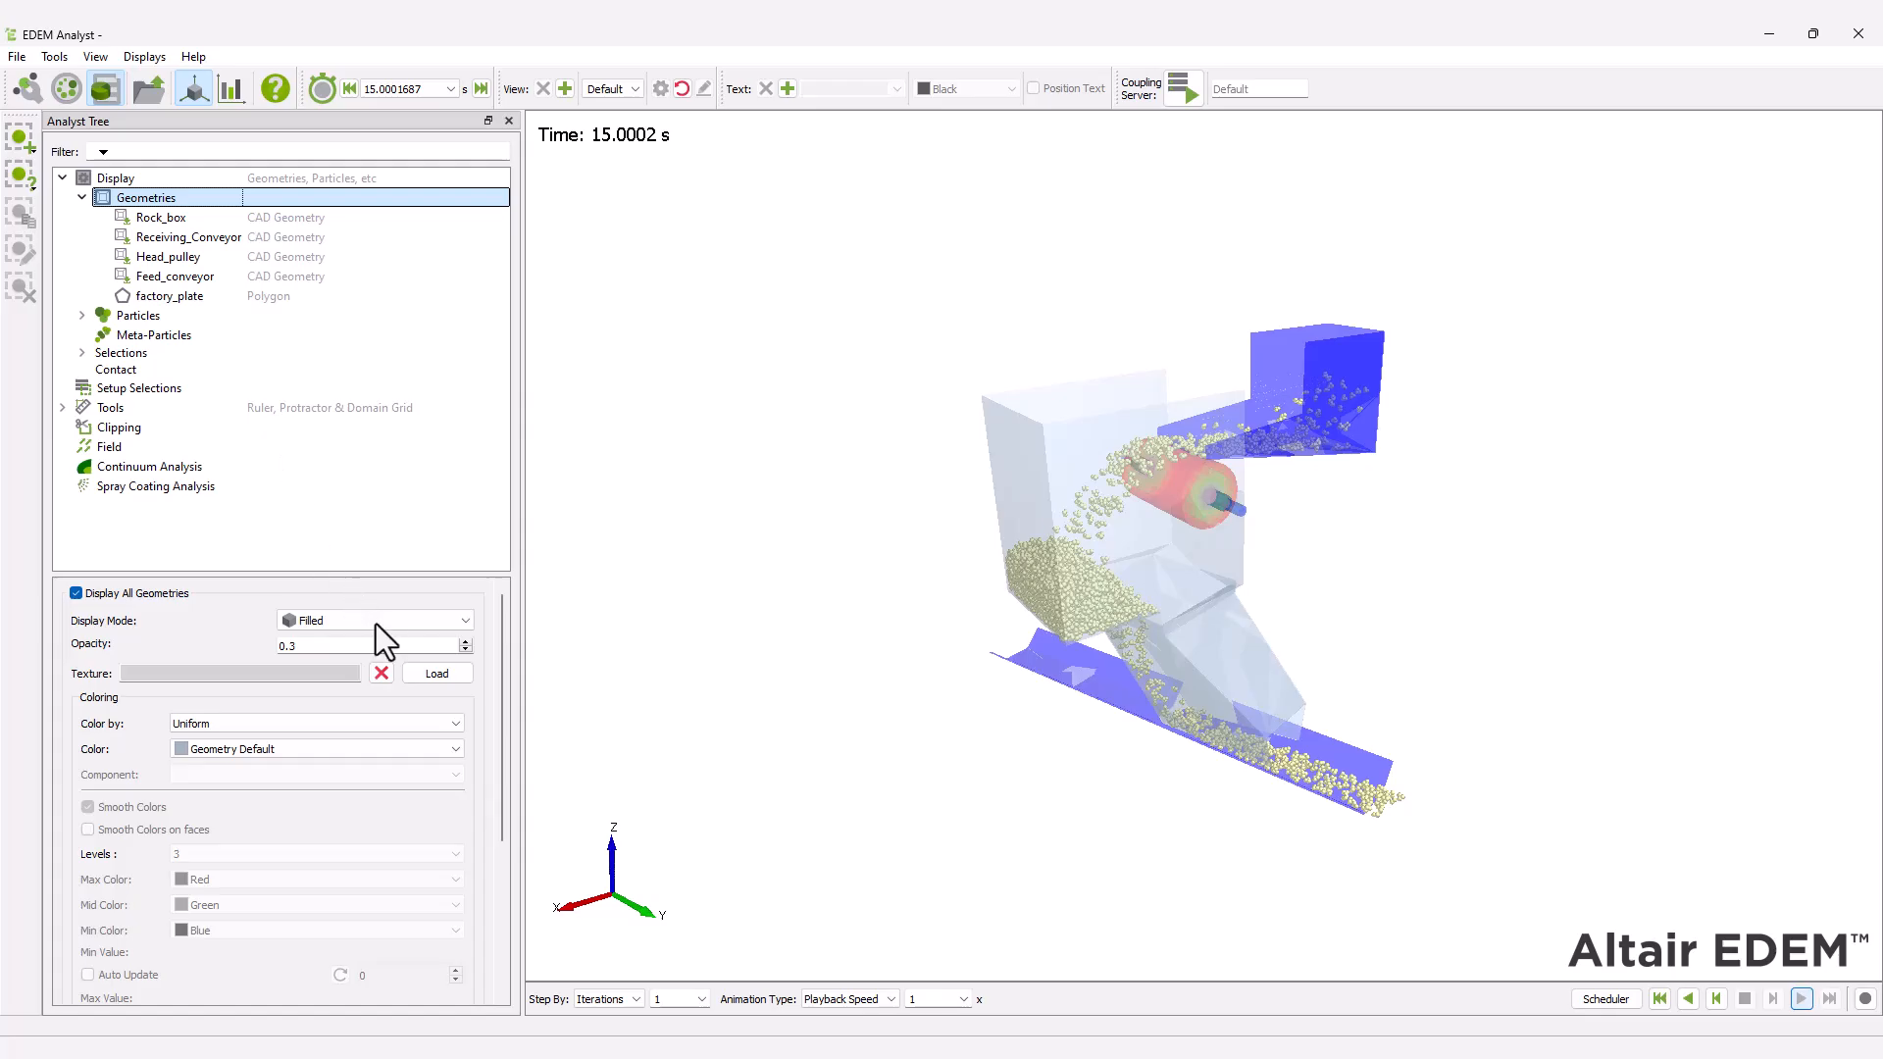
{"action": "left_click", "coordinate": [317, 749]}
{"action": "left_click", "coordinate": [308, 887]}
{"action": "left_click_drag", "start_coordinate": [494, 739], "coordinate": [499, 887]}
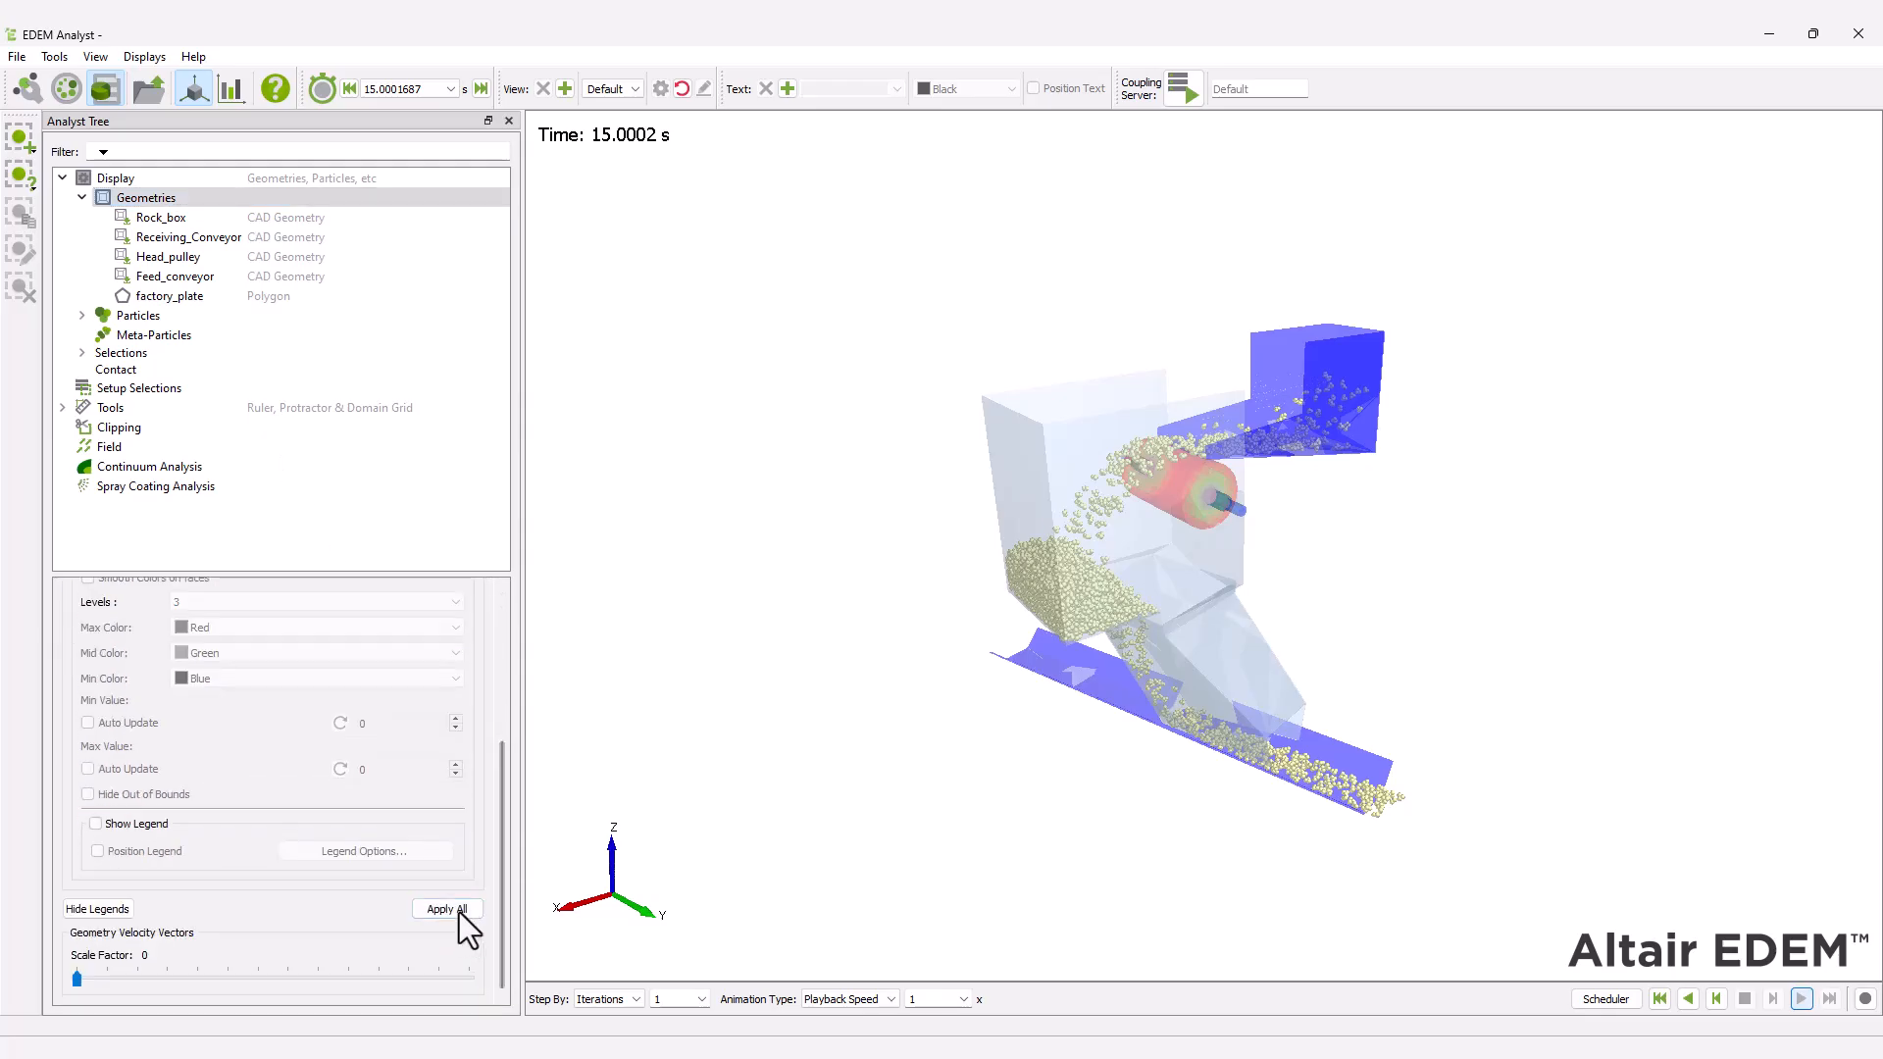
{"action": "left_click", "coordinate": [457, 910]}
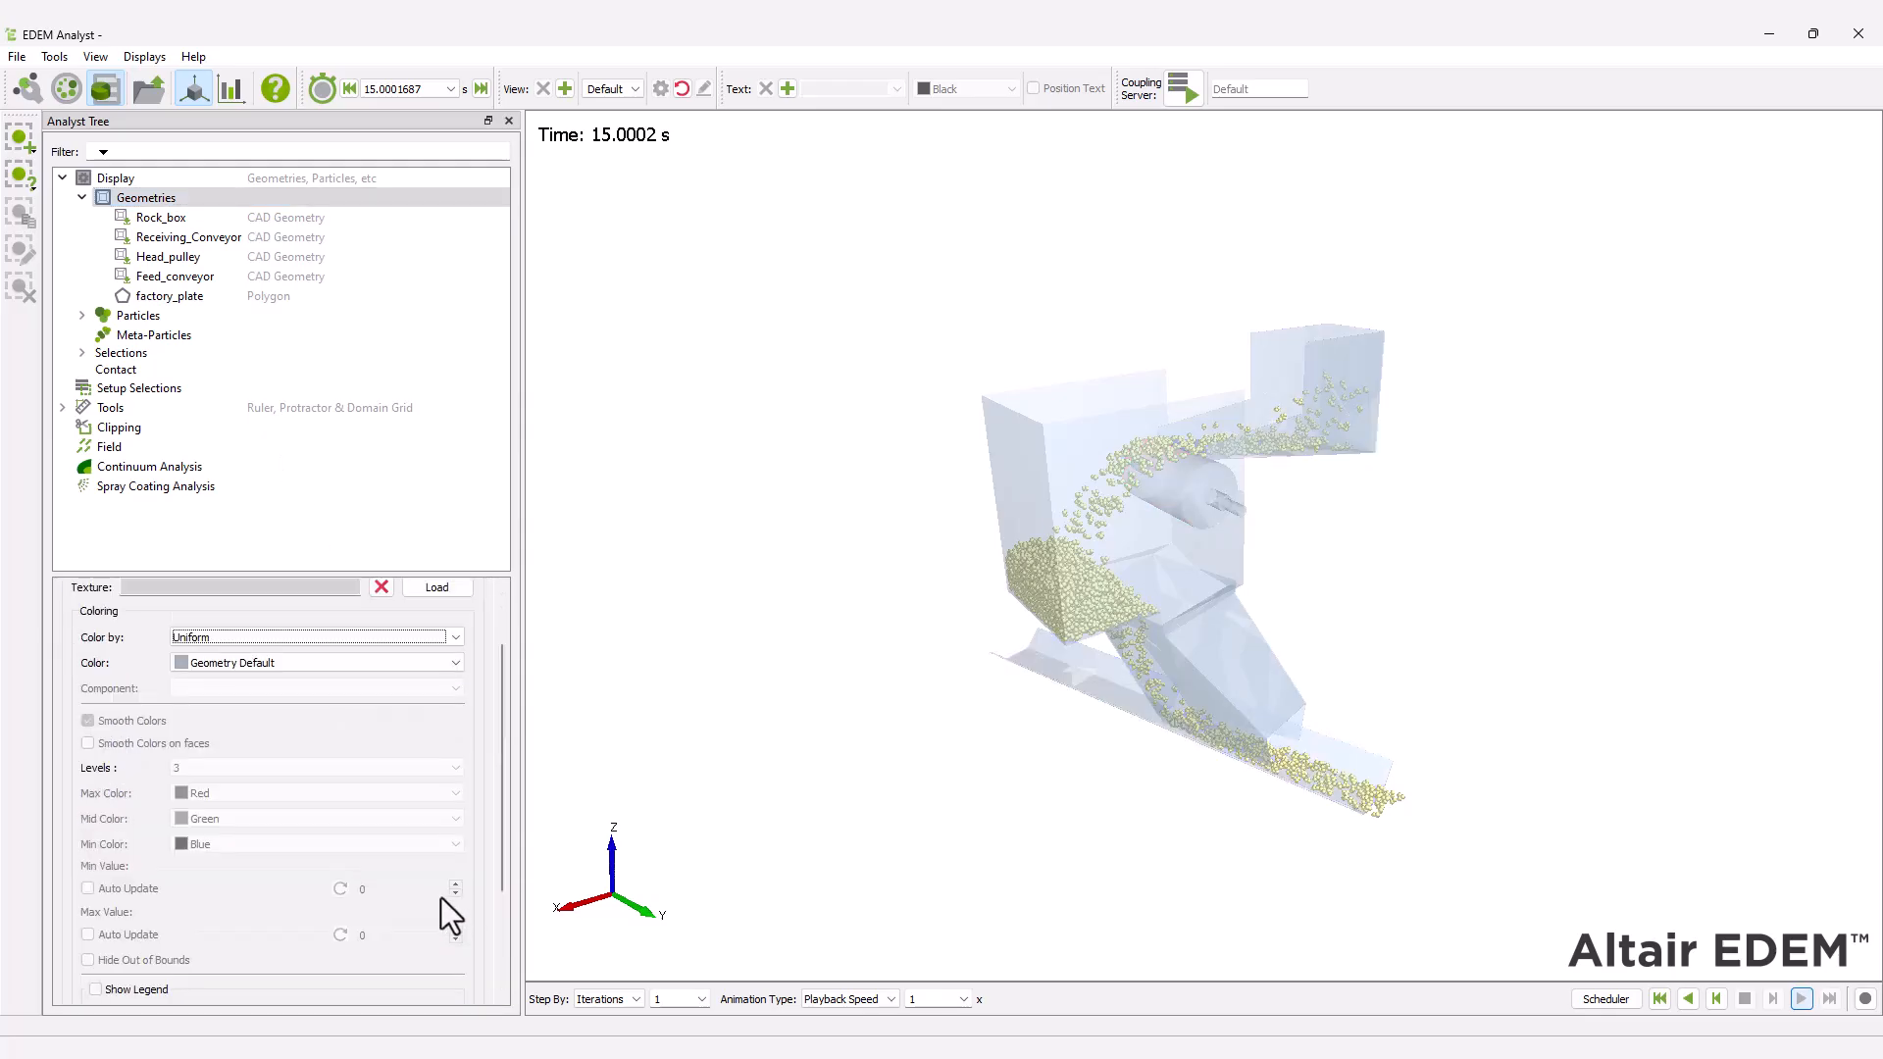
Color all particles by Velocity magnitude with auto-updated minimum and maximum values, show the legend and apply the settings.
{"action": "left_click", "coordinate": [144, 317]}
{"action": "left_click", "coordinate": [267, 656]}
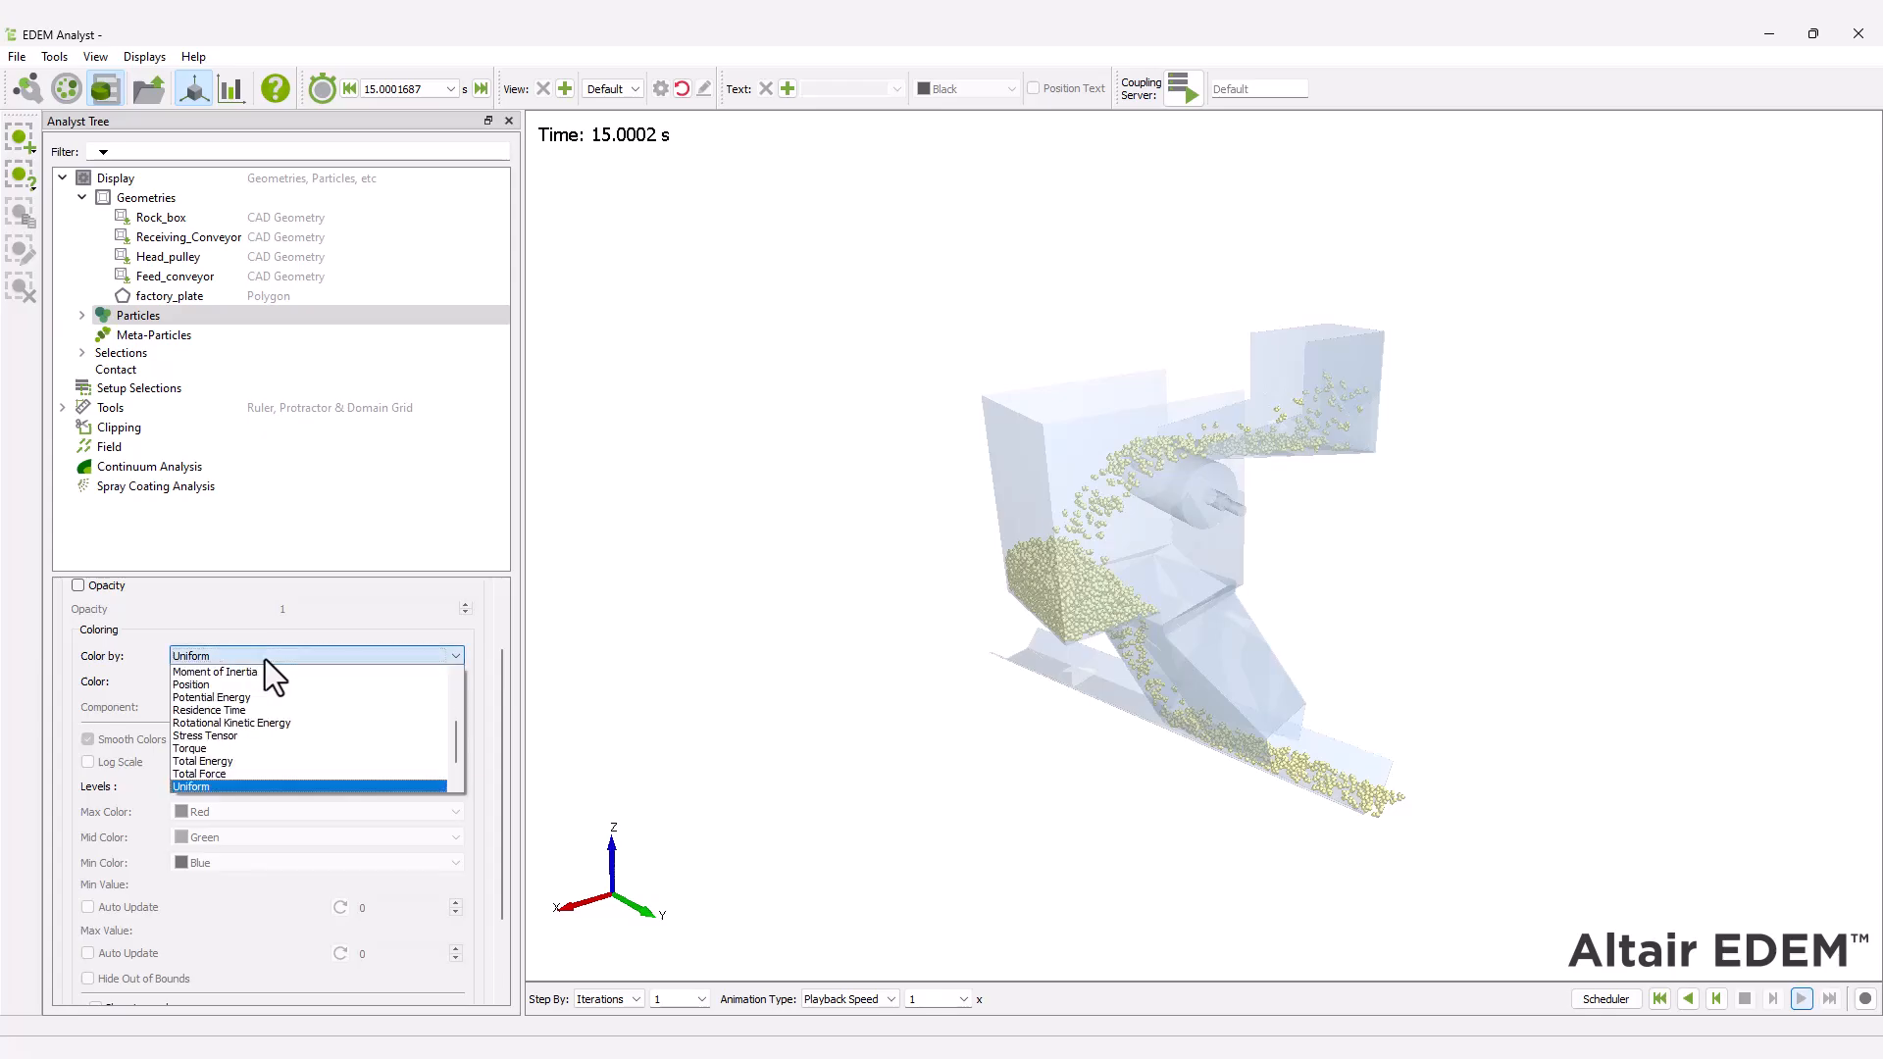
{"action": "scroll", "coordinate": [285, 739], "scroll_direction": "down", "scroll_amount": 3}
{"action": "left_click", "coordinate": [279, 773]}
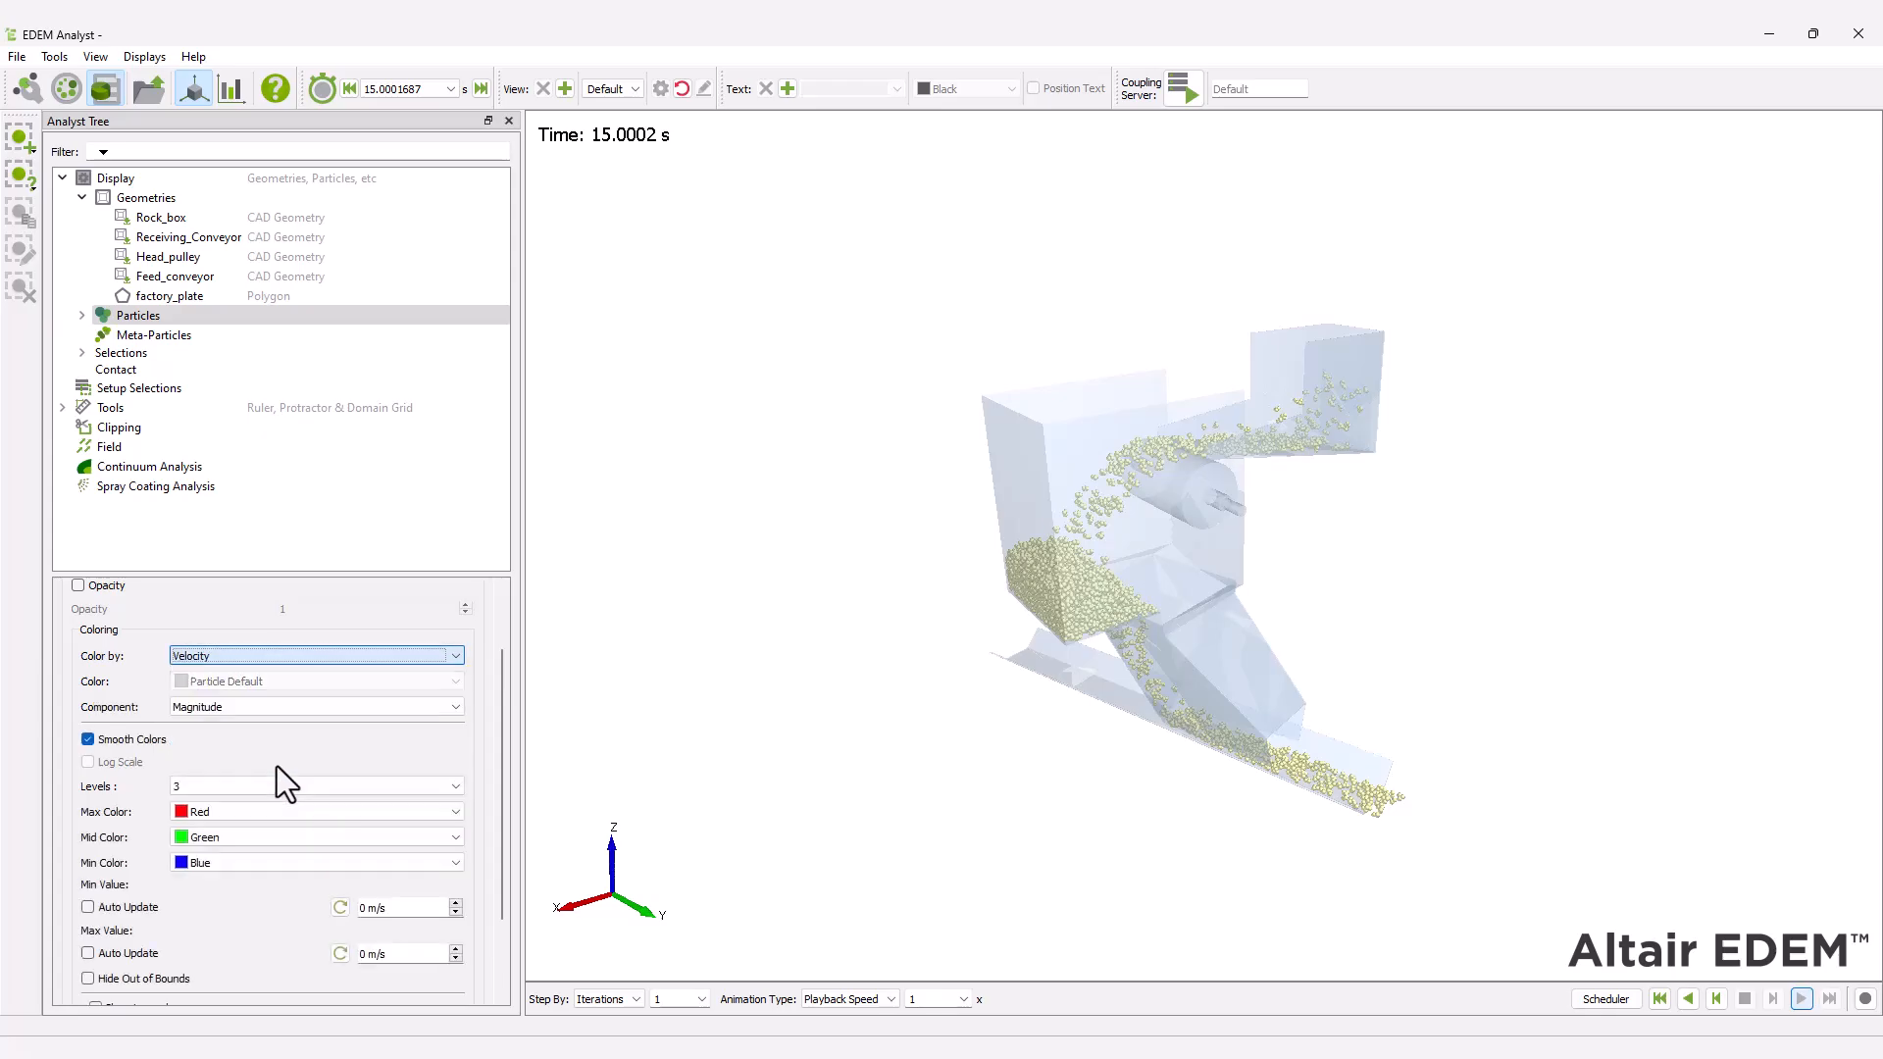
{"action": "left_click_drag", "start_coordinate": [504, 694], "coordinate": [480, 829]}
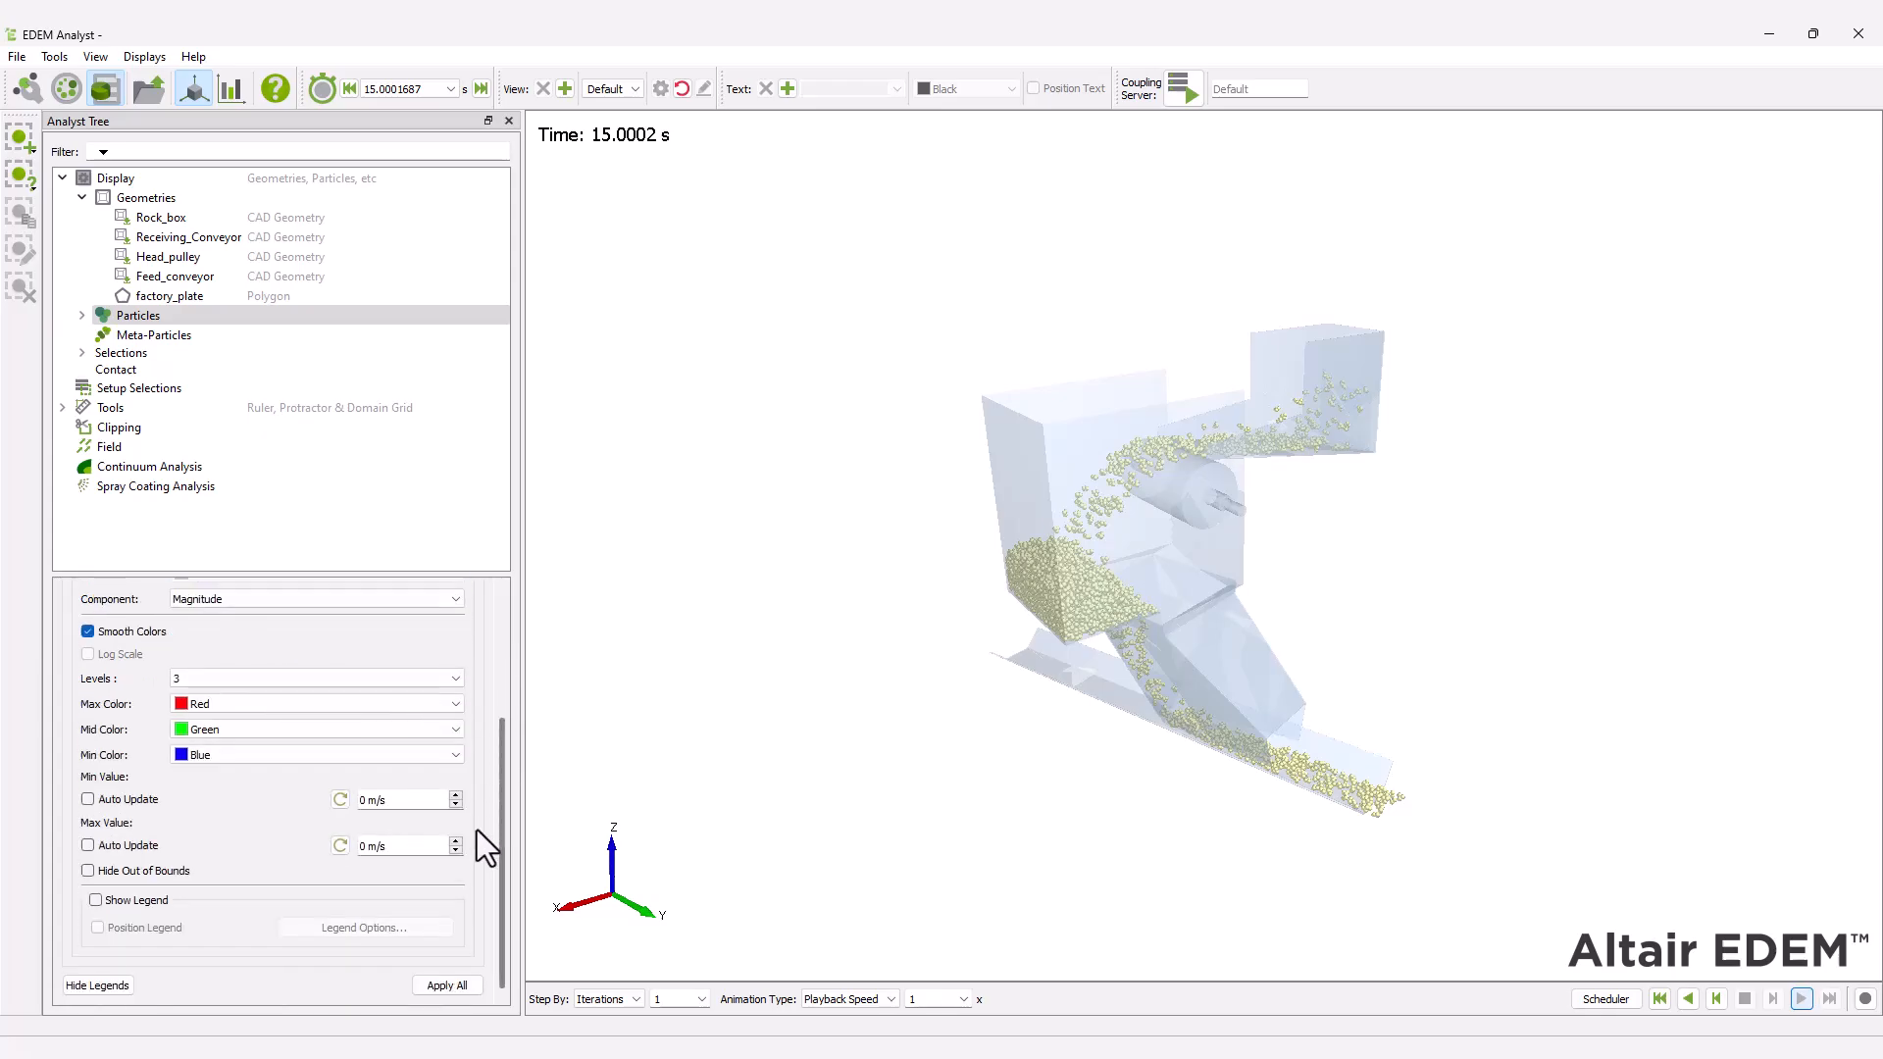
{"action": "left_click", "coordinate": [87, 799]}
{"action": "left_click", "coordinate": [87, 846]}
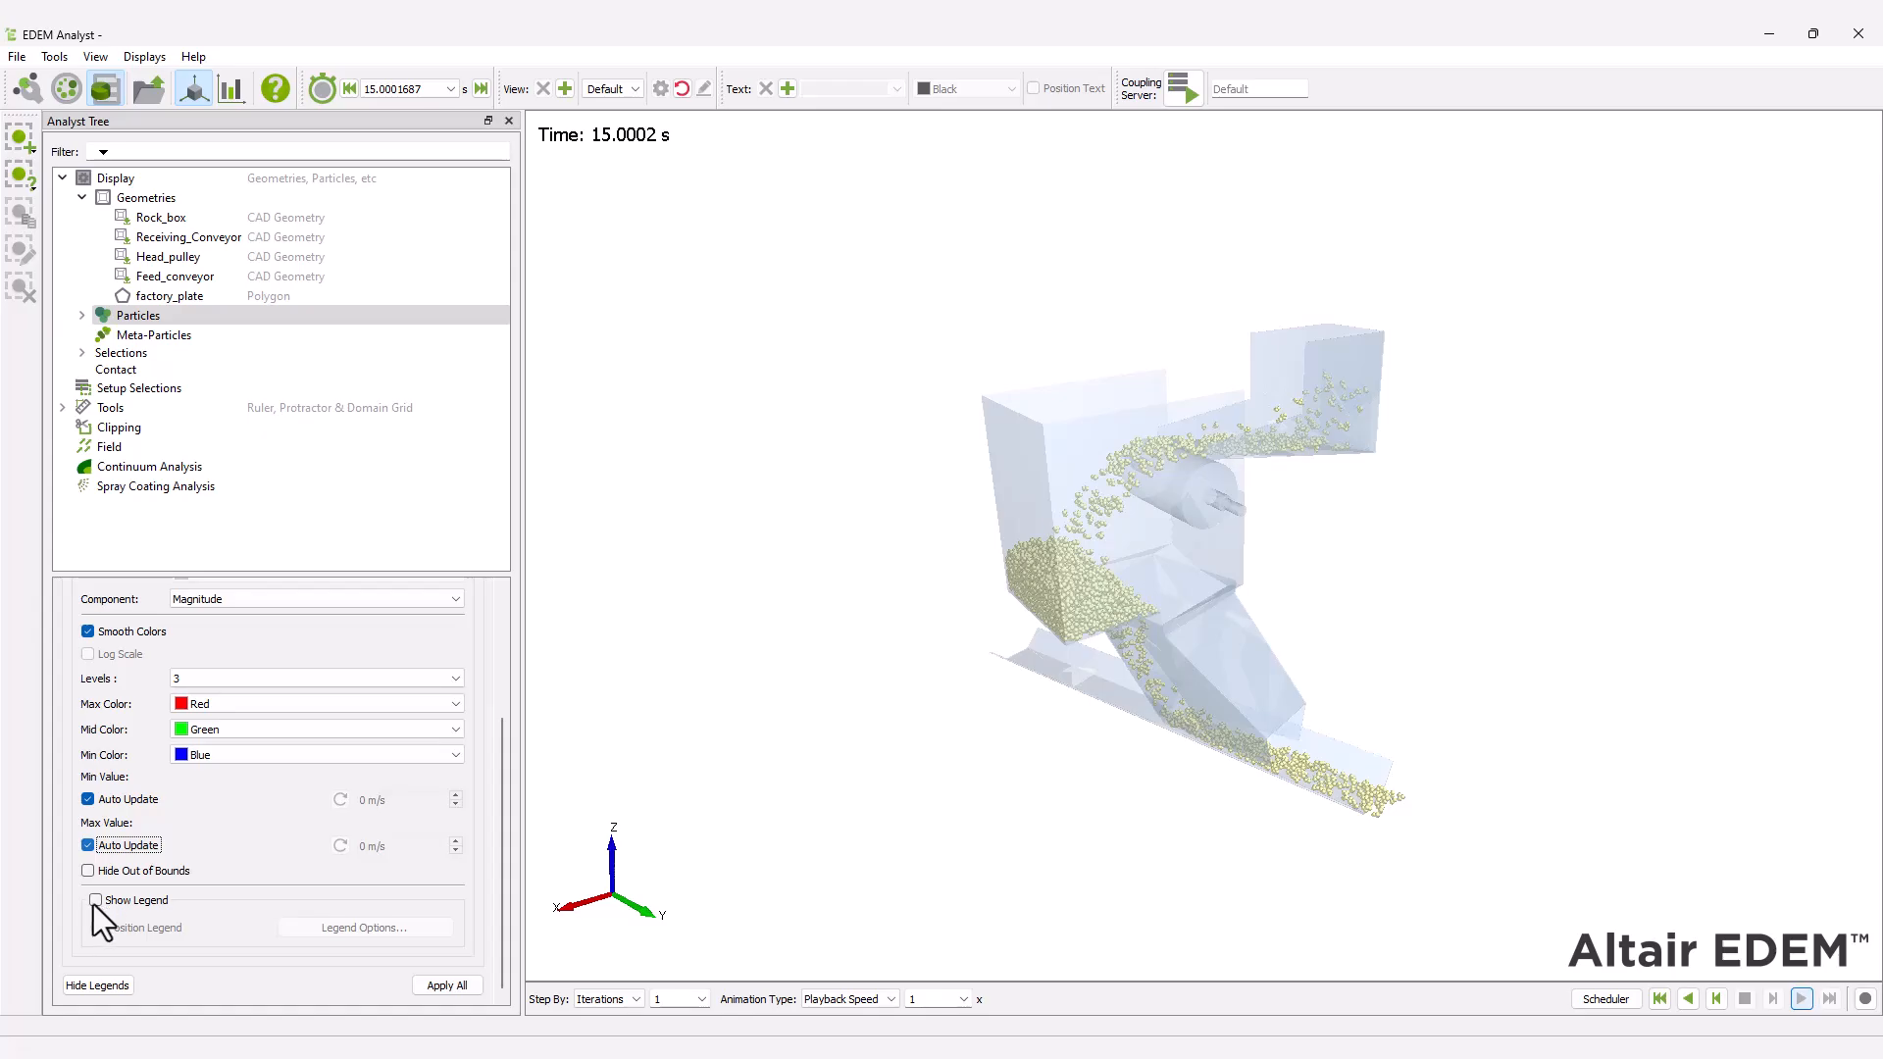
{"action": "left_click", "coordinate": [93, 902]}
{"action": "left_click", "coordinate": [459, 984]}
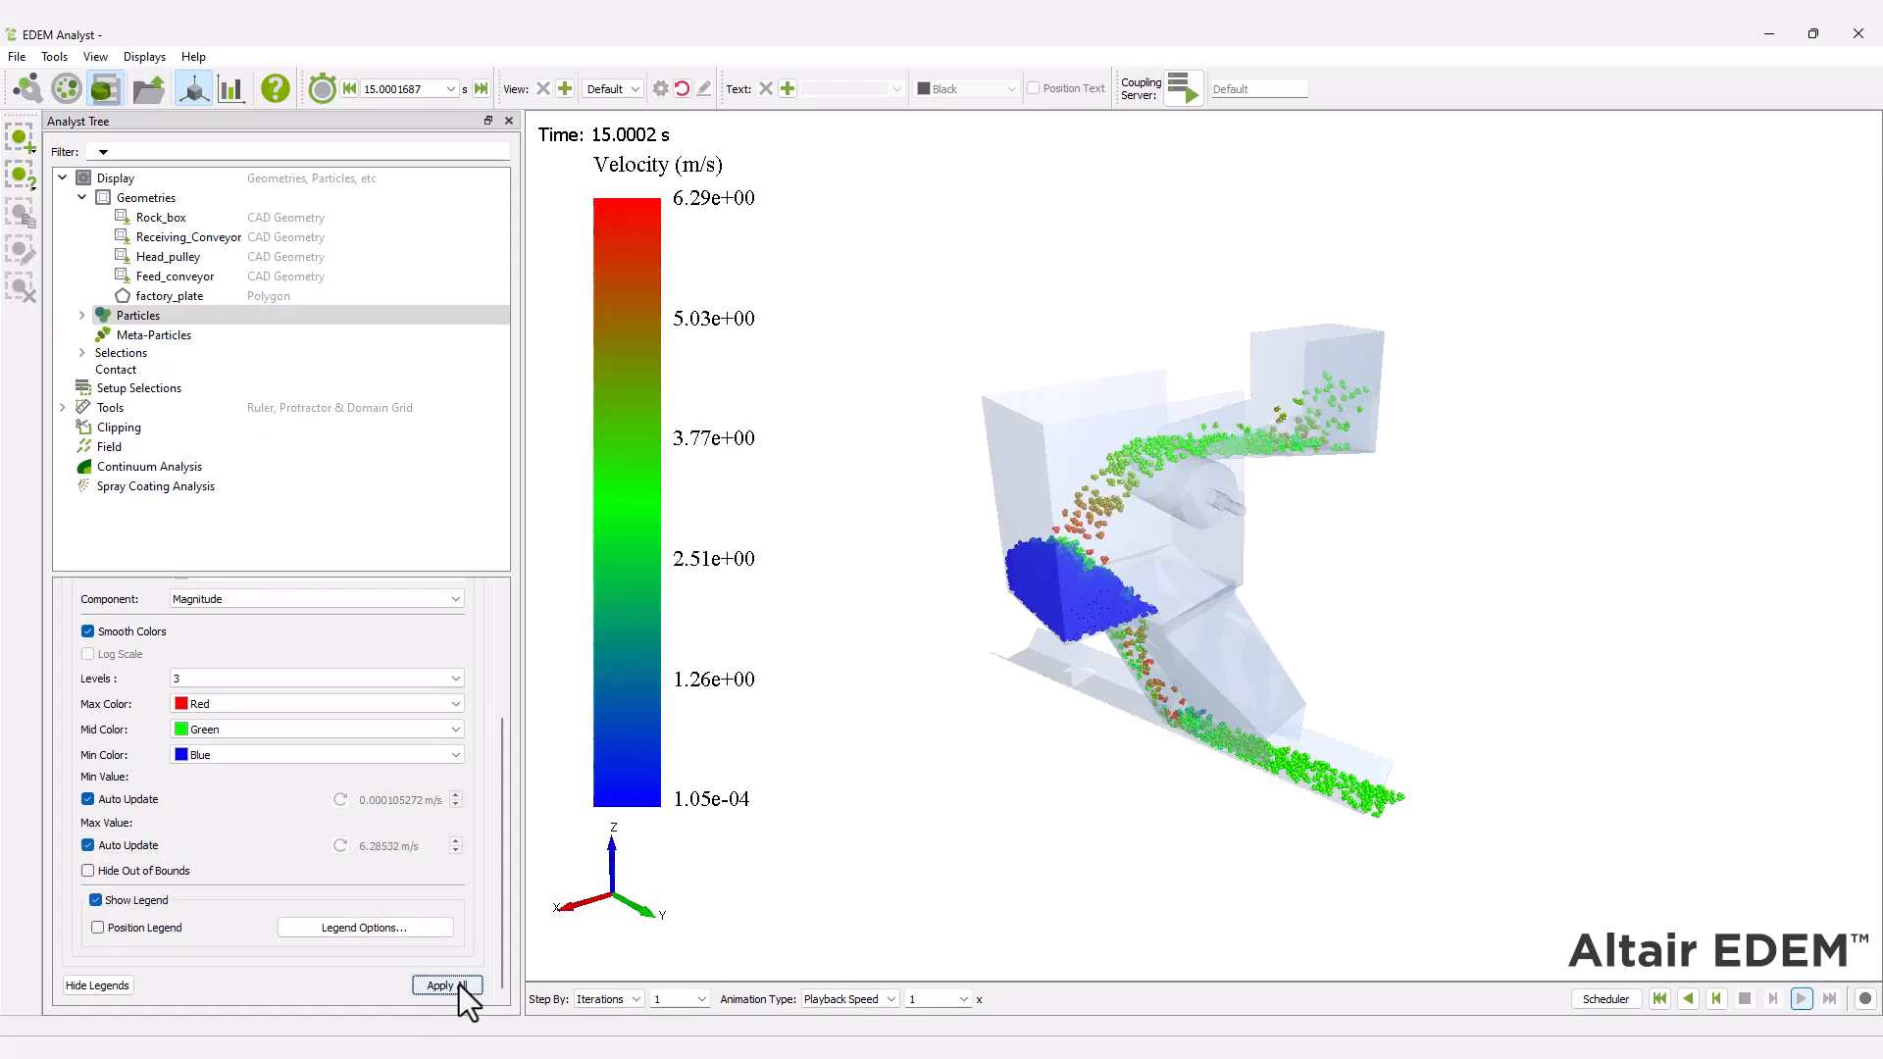
Add a mass flow sensor to the setup selections and set its geometry bin radius to 800 mm.
{"action": "right_click", "coordinate": [152, 386]}
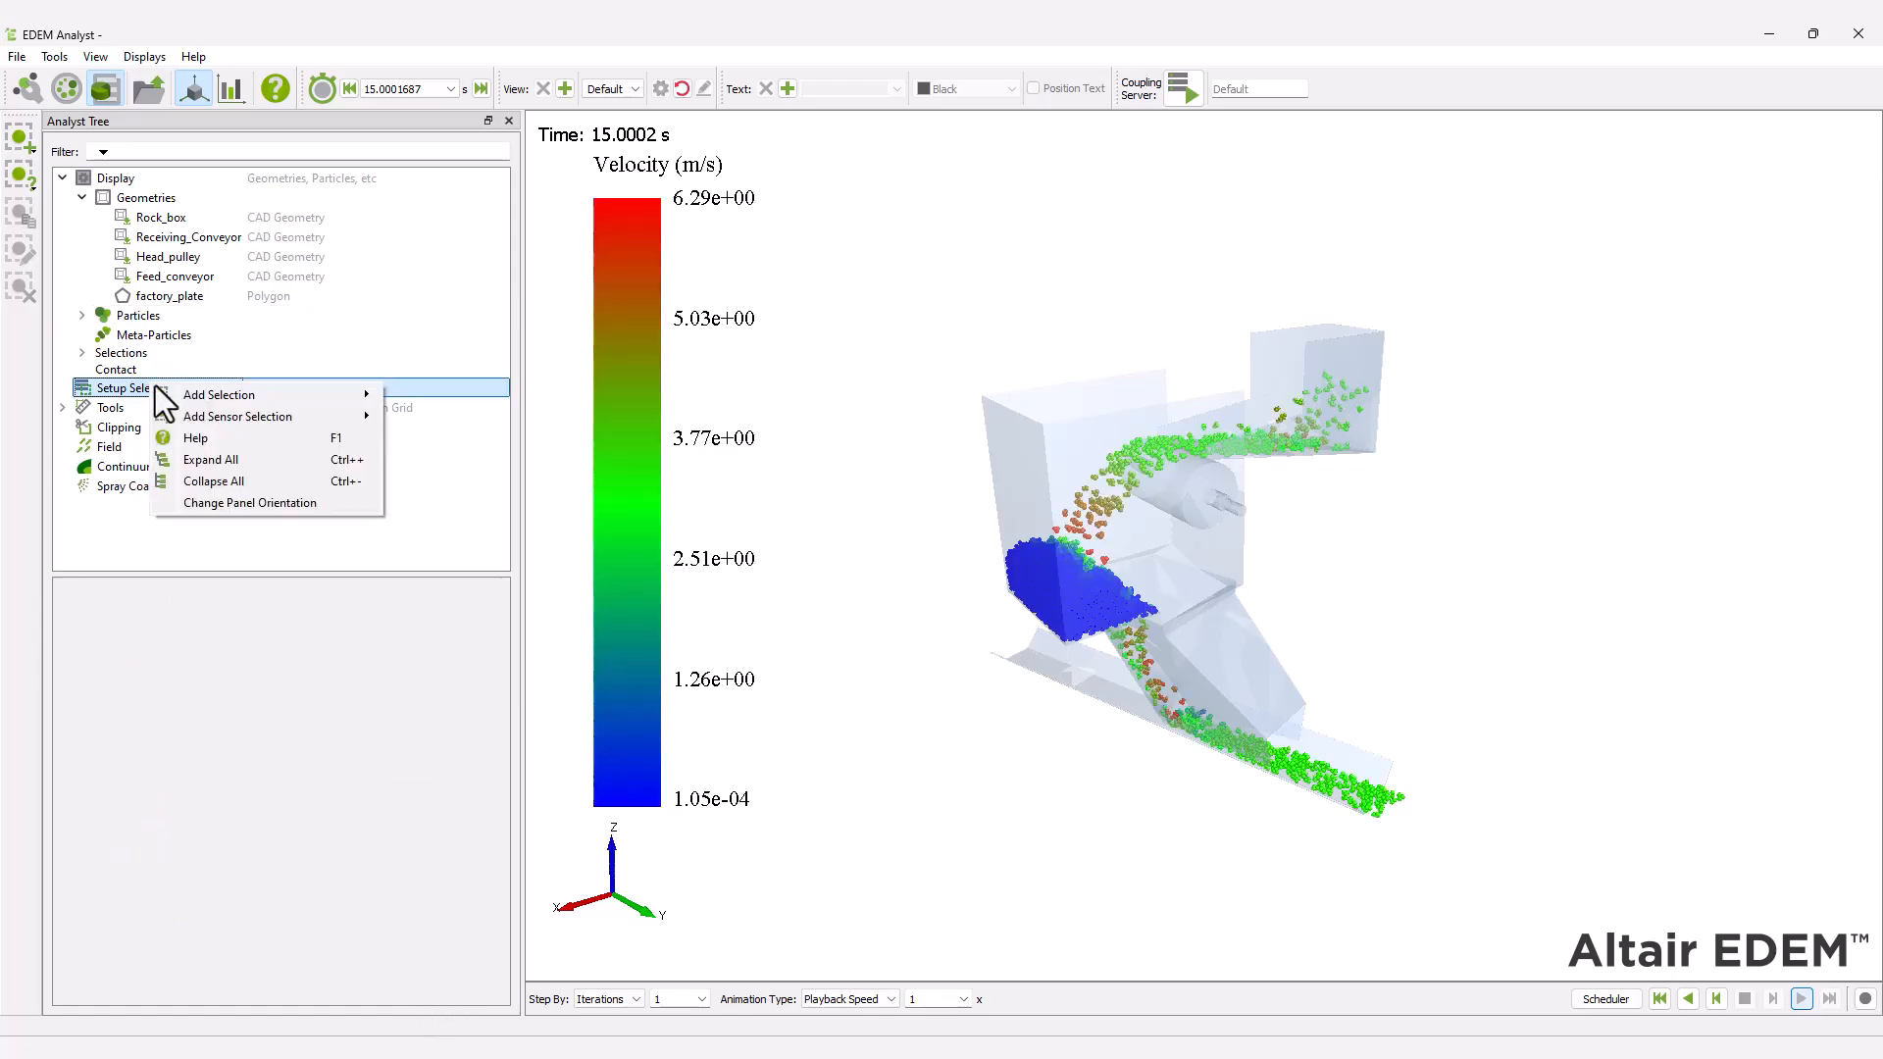
{"action": "mouse_move", "coordinate": [197, 417]}
{"action": "left_click", "coordinate": [425, 418]}
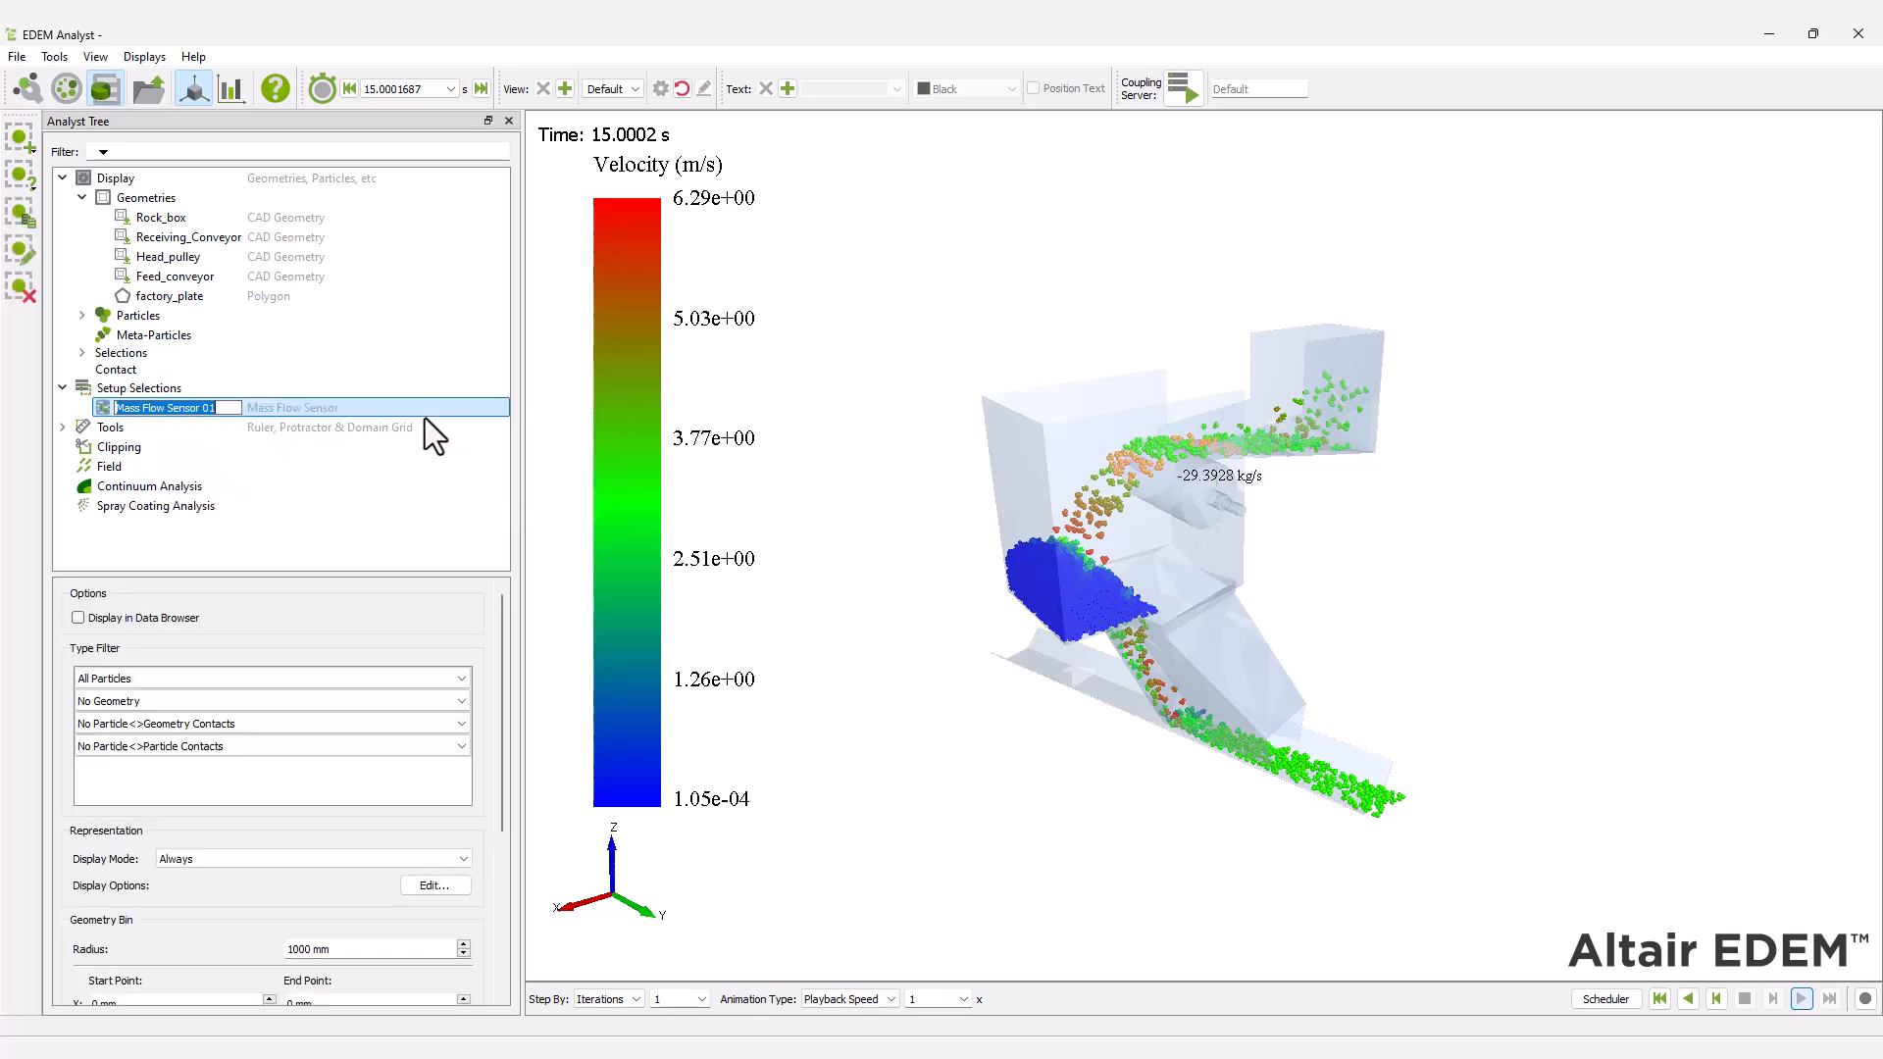
{"action": "left_click_drag", "start_coordinate": [502, 669], "coordinate": [502, 762]}
{"action": "left_click", "coordinate": [418, 696]}
{"action": "left_click", "coordinate": [418, 696]}
{"action": "left_click_drag", "start_coordinate": [316, 767], "coordinate": [220, 737]}
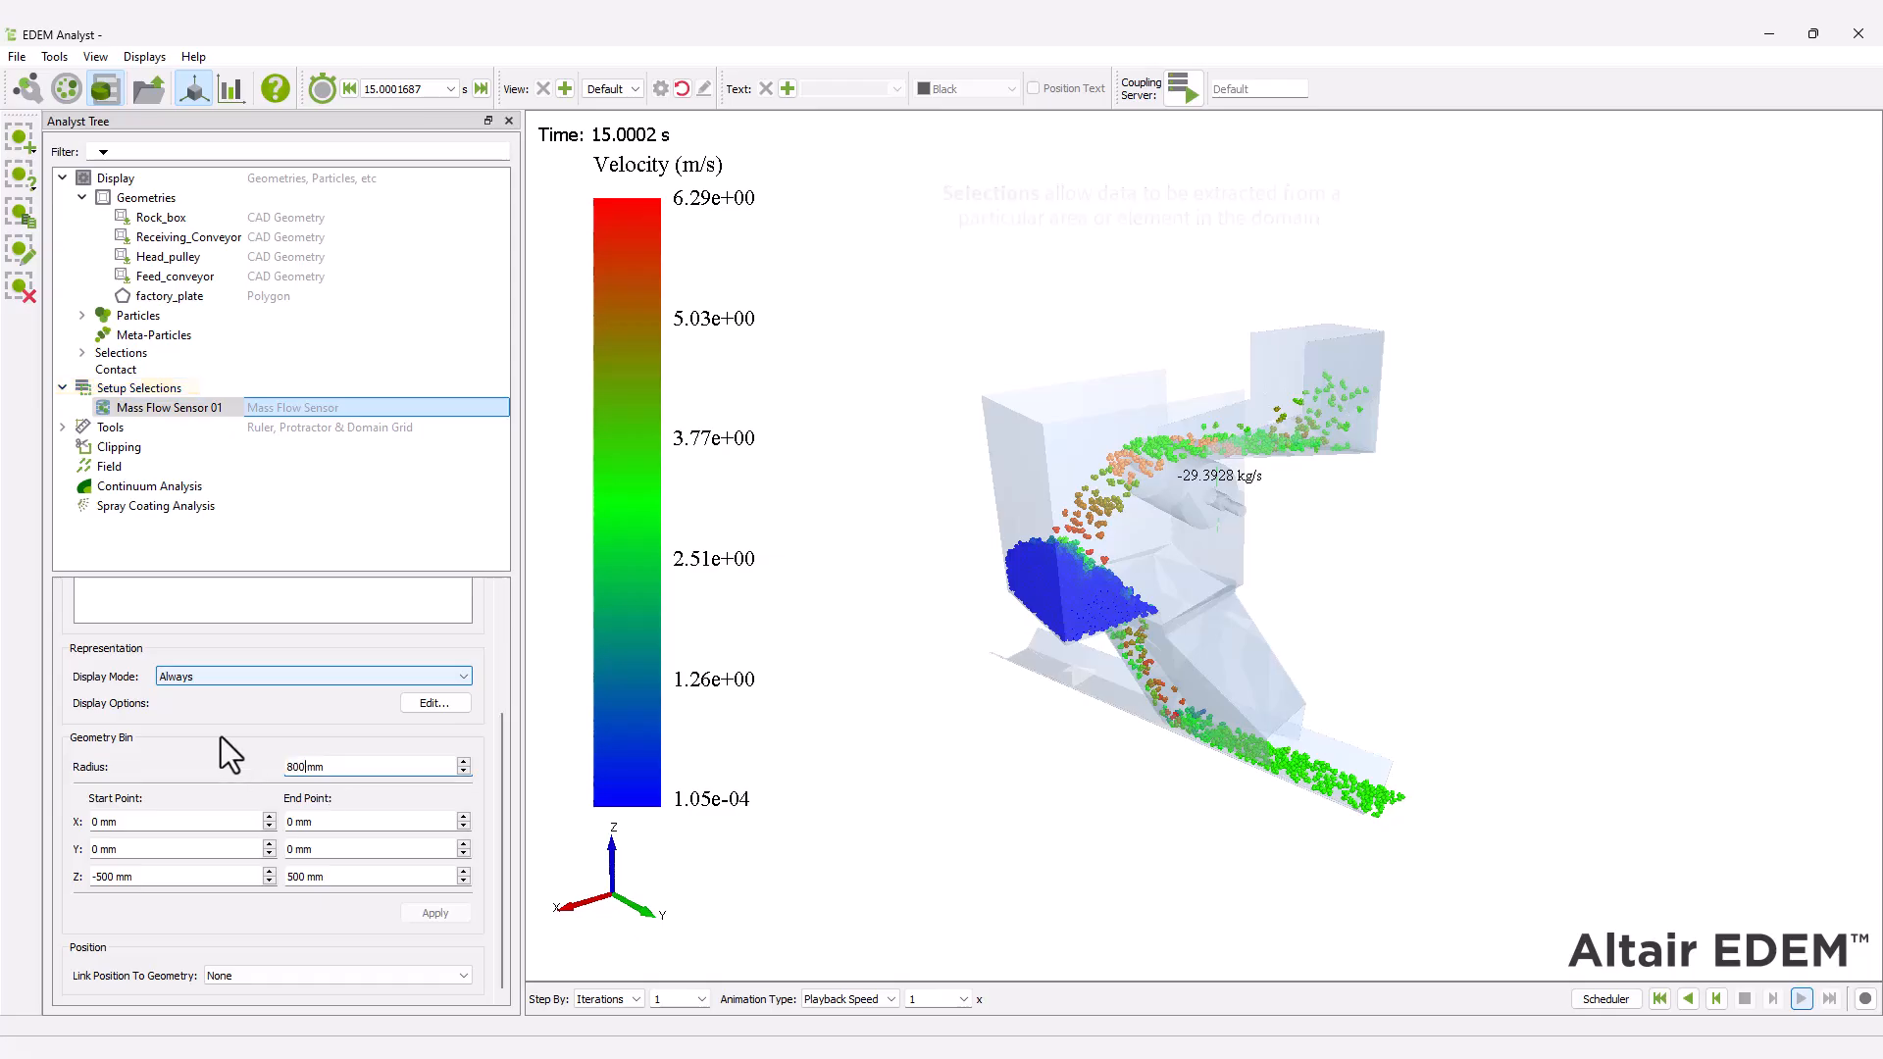
{"action": "type", "text": "800"}
Set the mass flow sensor's start point to X -20 mm, Y 1300 mm and Z -3800 mm.
{"action": "key", "text": "Tab"}
{"action": "type", "text": "-20"}
{"action": "key", "text": "Tab"}
{"action": "type", "text": "1300"}
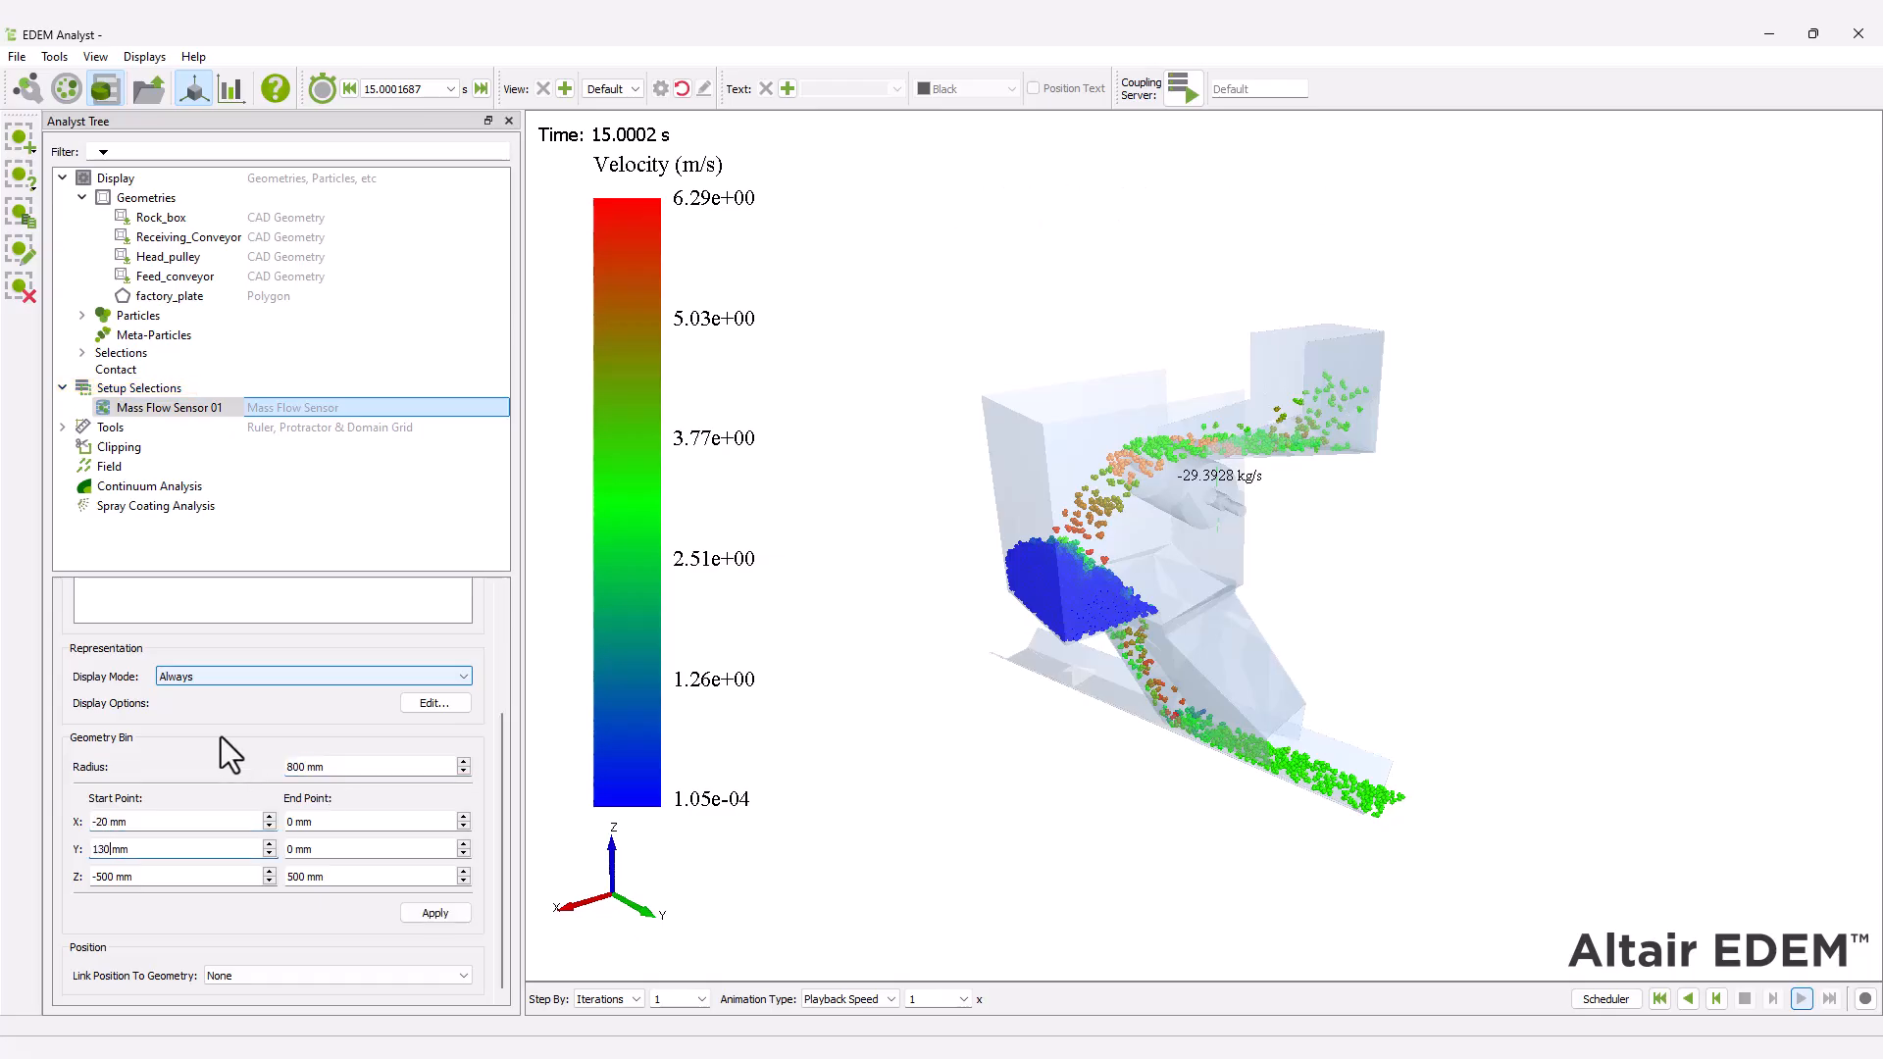
{"action": "key", "text": "Tab"}
{"action": "type", "text": "-3800"}
Set the mass flow sensor's end point to X -200 mm, Y 2000 mm and Z -3800 mm and apply the geometry bin.
{"action": "key", "text": "Tab"}
{"action": "type", "text": "-200"}
{"action": "key", "text": "Tab"}
{"action": "type", "text": "2000"}
{"action": "key", "text": "Tab"}
{"action": "type", "text": "-3800"}
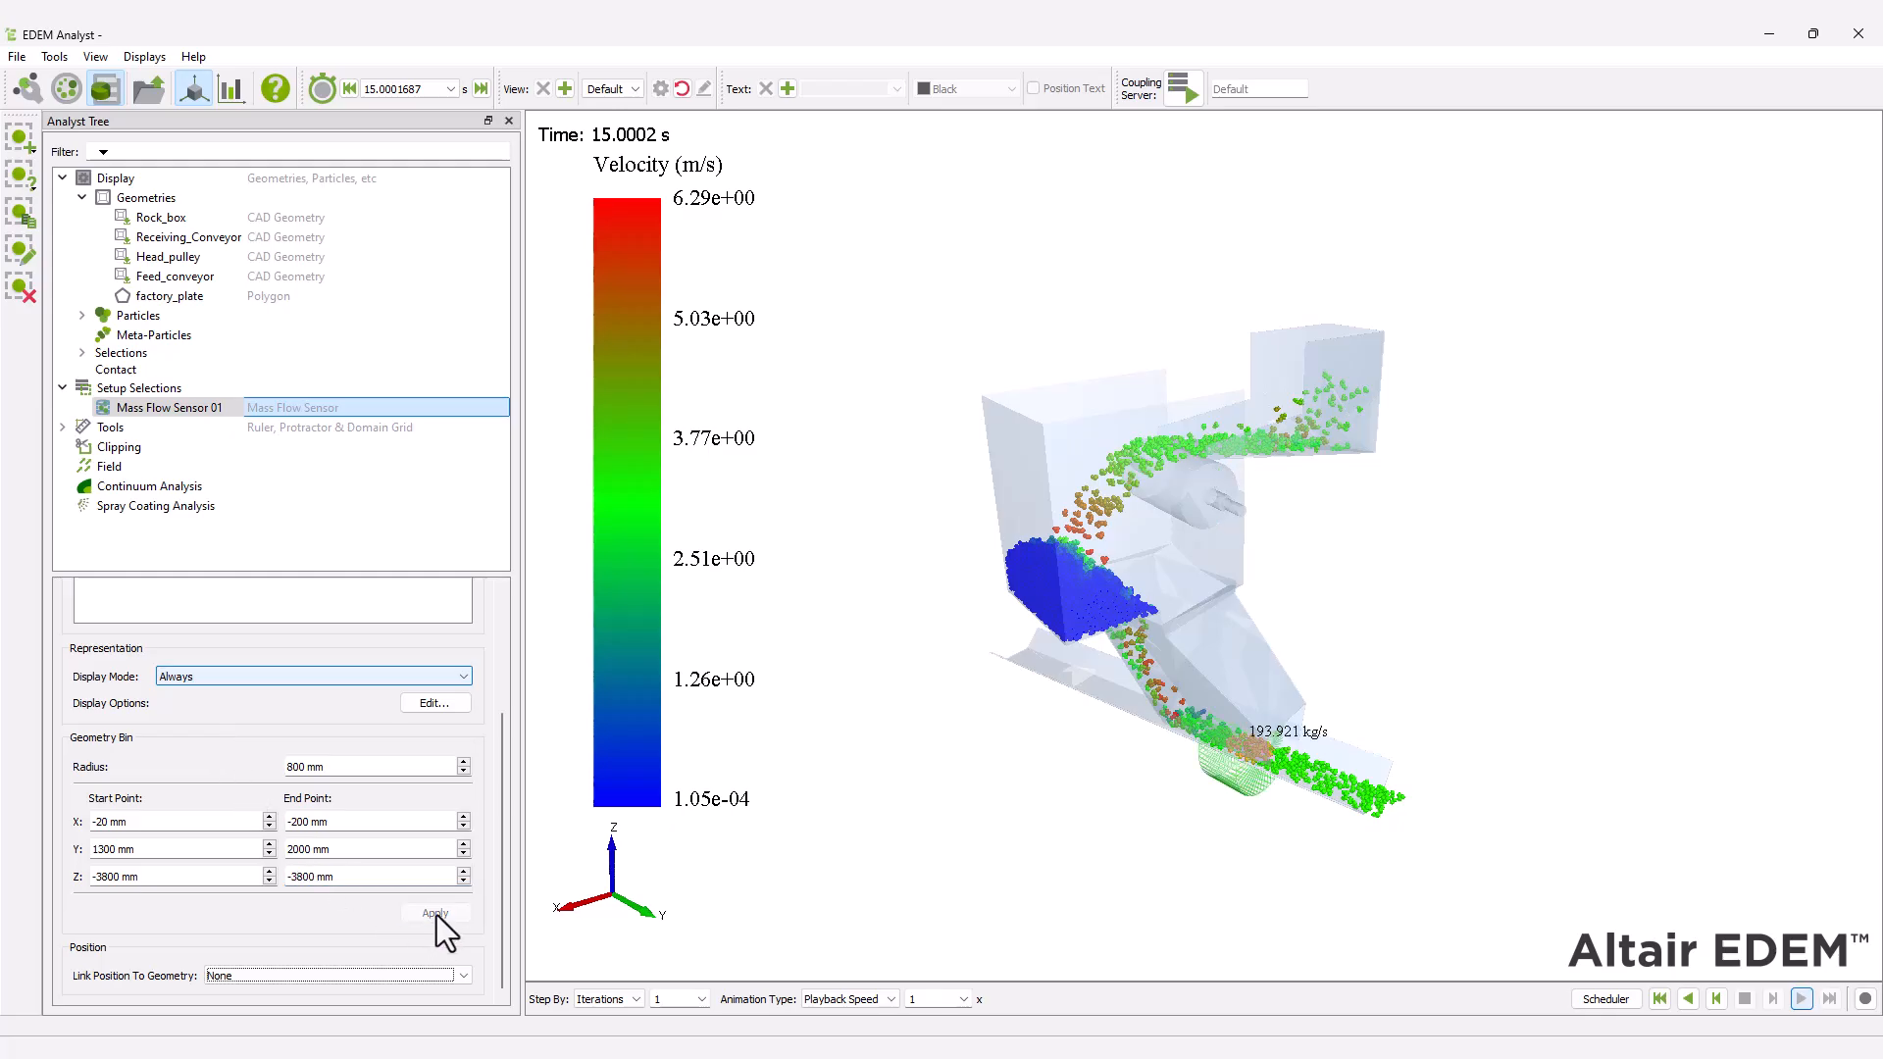
Add a grid bin group to the setup selections and name it Rock_Box_group.
{"action": "scroll", "coordinate": [1232, 802], "scroll_direction": "up", "scroll_amount": 2}
{"action": "left_click_drag", "start_coordinate": [1379, 782], "coordinate": [1385, 785]}
{"action": "middle_click_drag", "start_coordinate": [1384, 785], "coordinate": [1391, 657]}
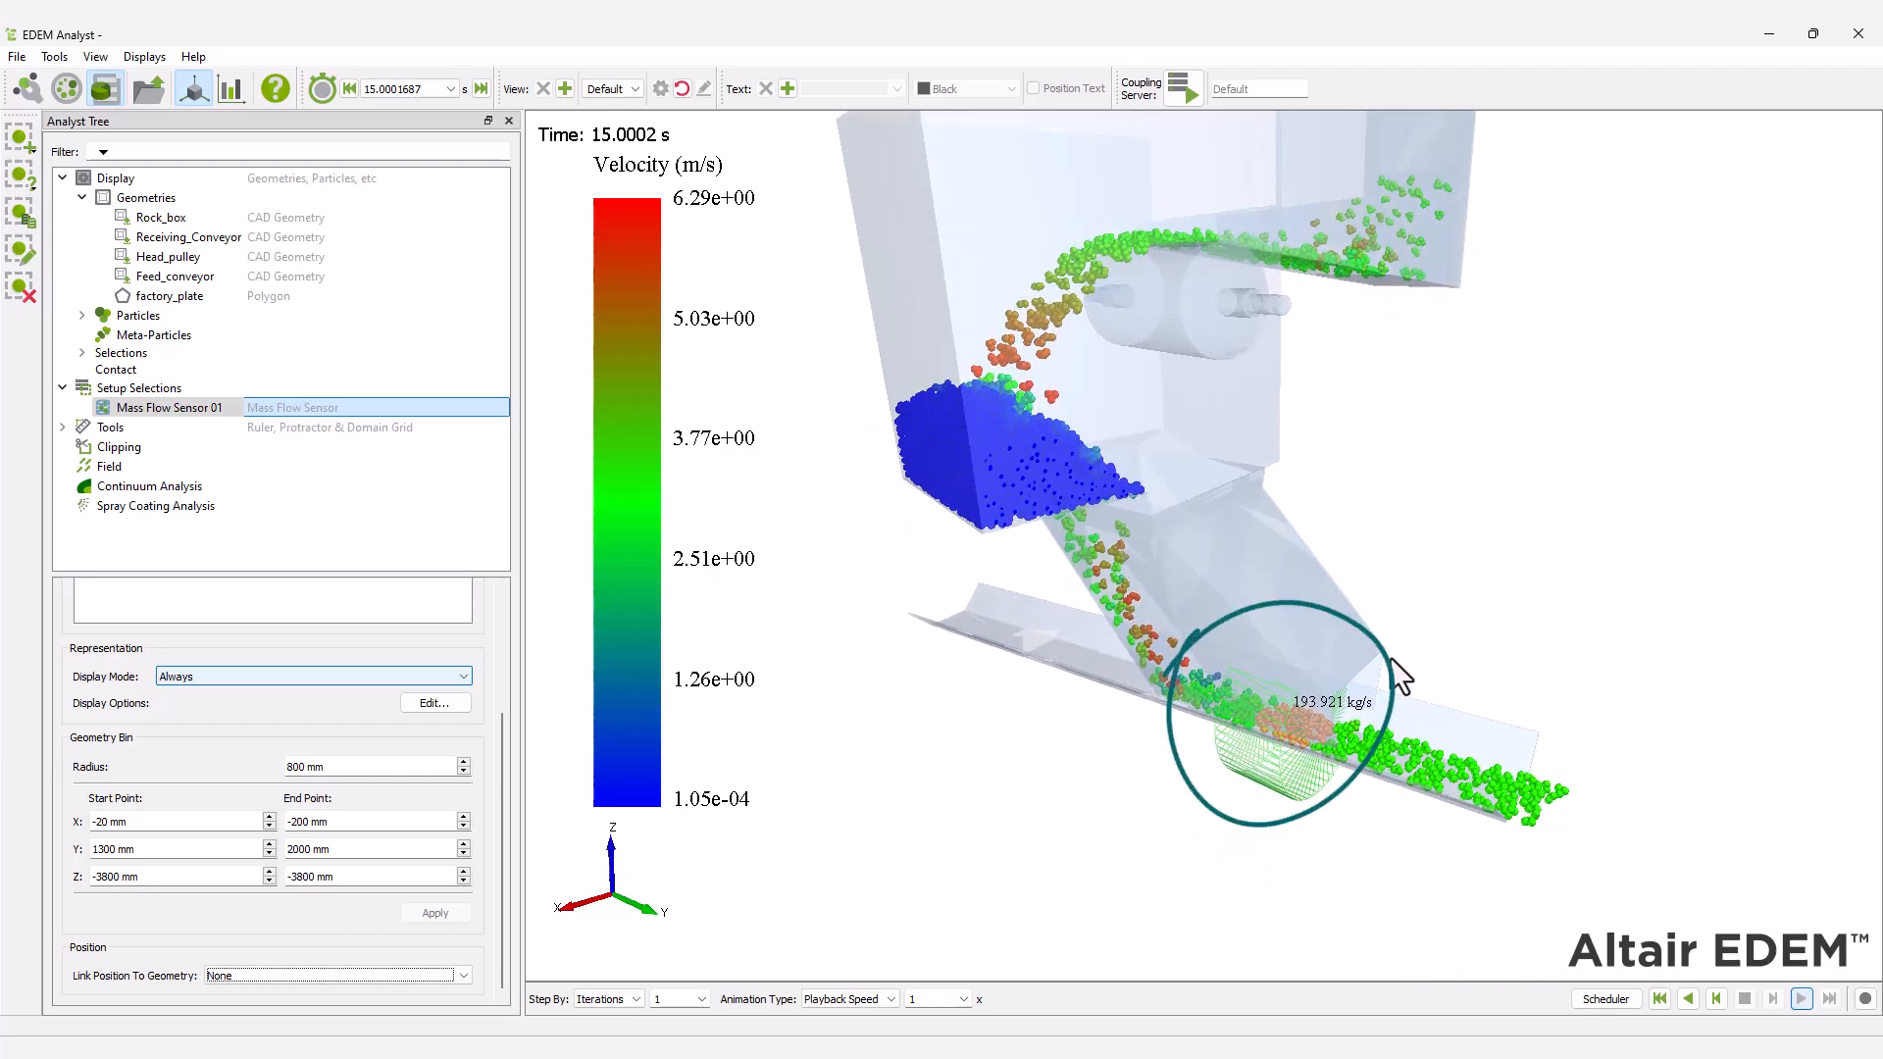
{"action": "scroll", "coordinate": [1373, 687], "scroll_direction": "down", "scroll_amount": 1}
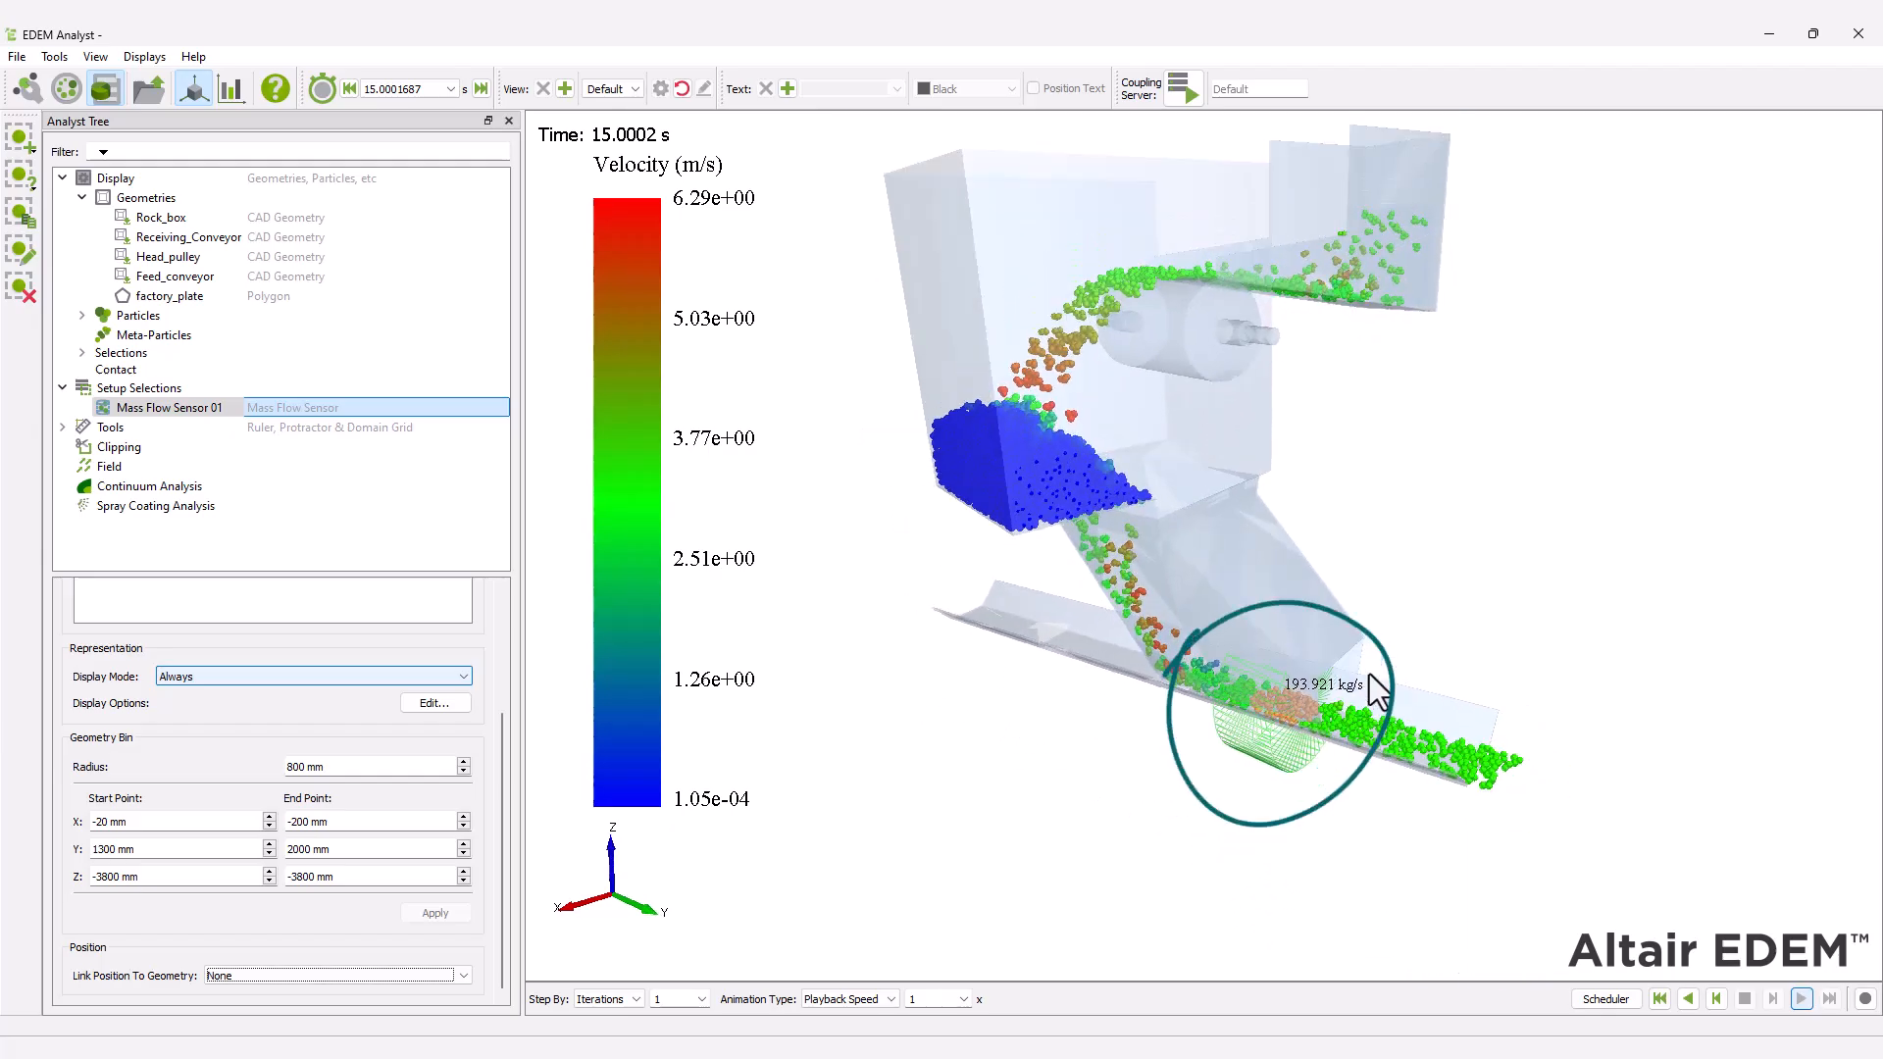
{"action": "right_click", "coordinate": [171, 390]}
{"action": "mouse_move", "coordinate": [237, 396]}
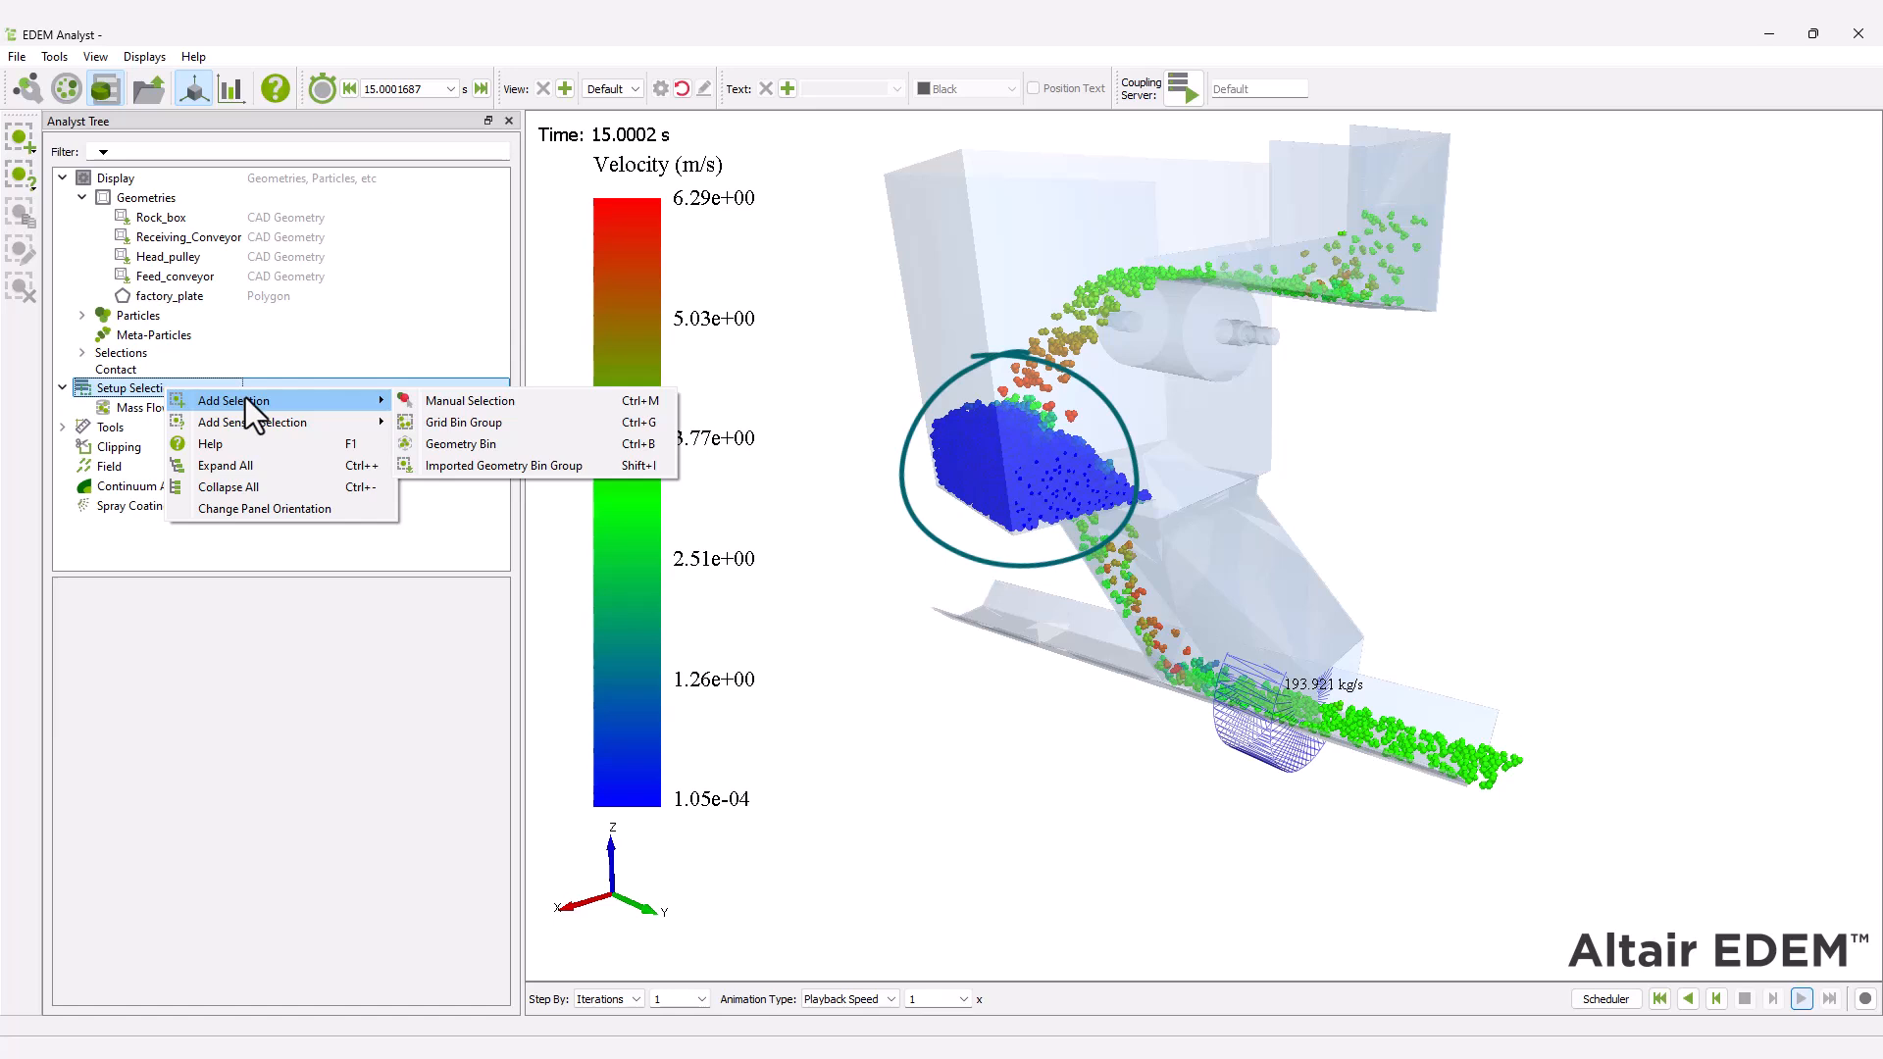
{"action": "left_click", "coordinate": [437, 426]}
{"action": "type", "text": "R"}
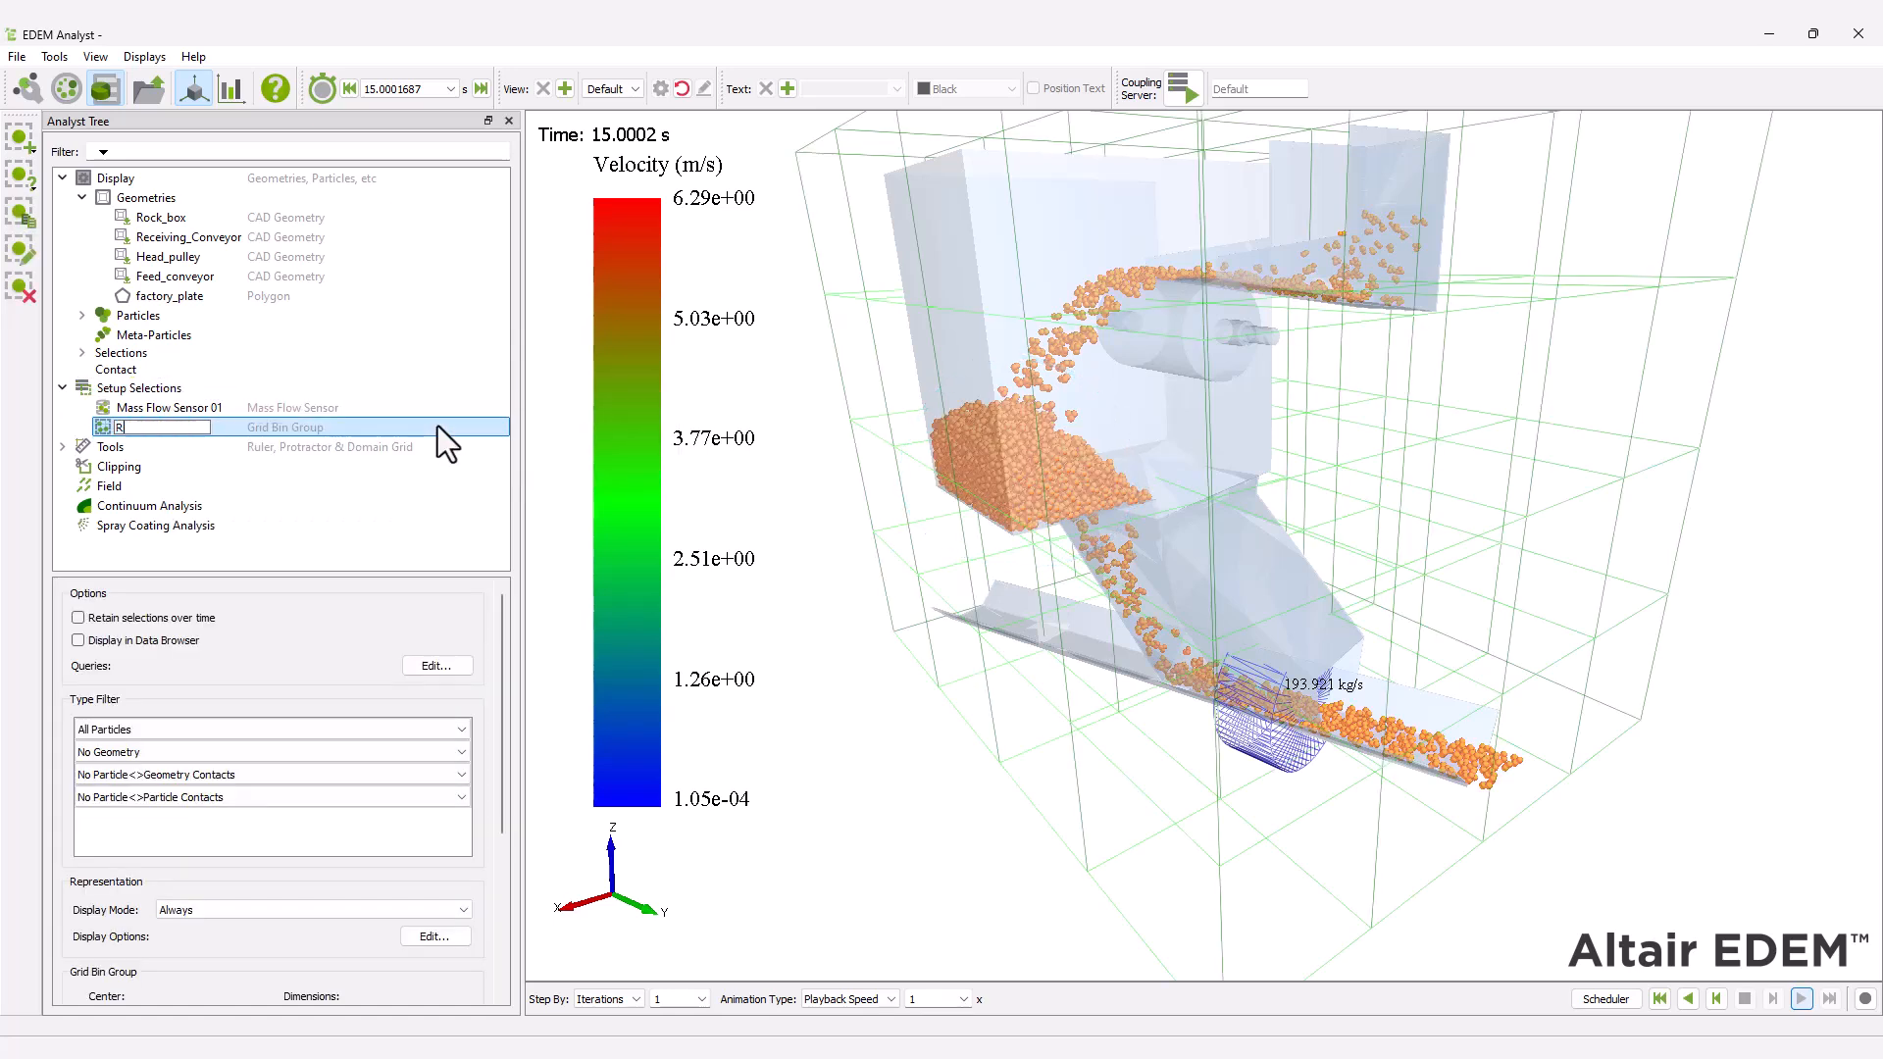
{"action": "type", "text": "ock_Box_group"}
{"action": "key", "text": "Return"}
Set Rock_Box_group's center to X 1750 mm and Y 0 mm, with dimensions of 1500 mm in X and 2000 mm in Y.
{"action": "left_click_drag", "start_coordinate": [504, 686], "coordinate": [510, 836]}
{"action": "left_click", "coordinate": [167, 752]}
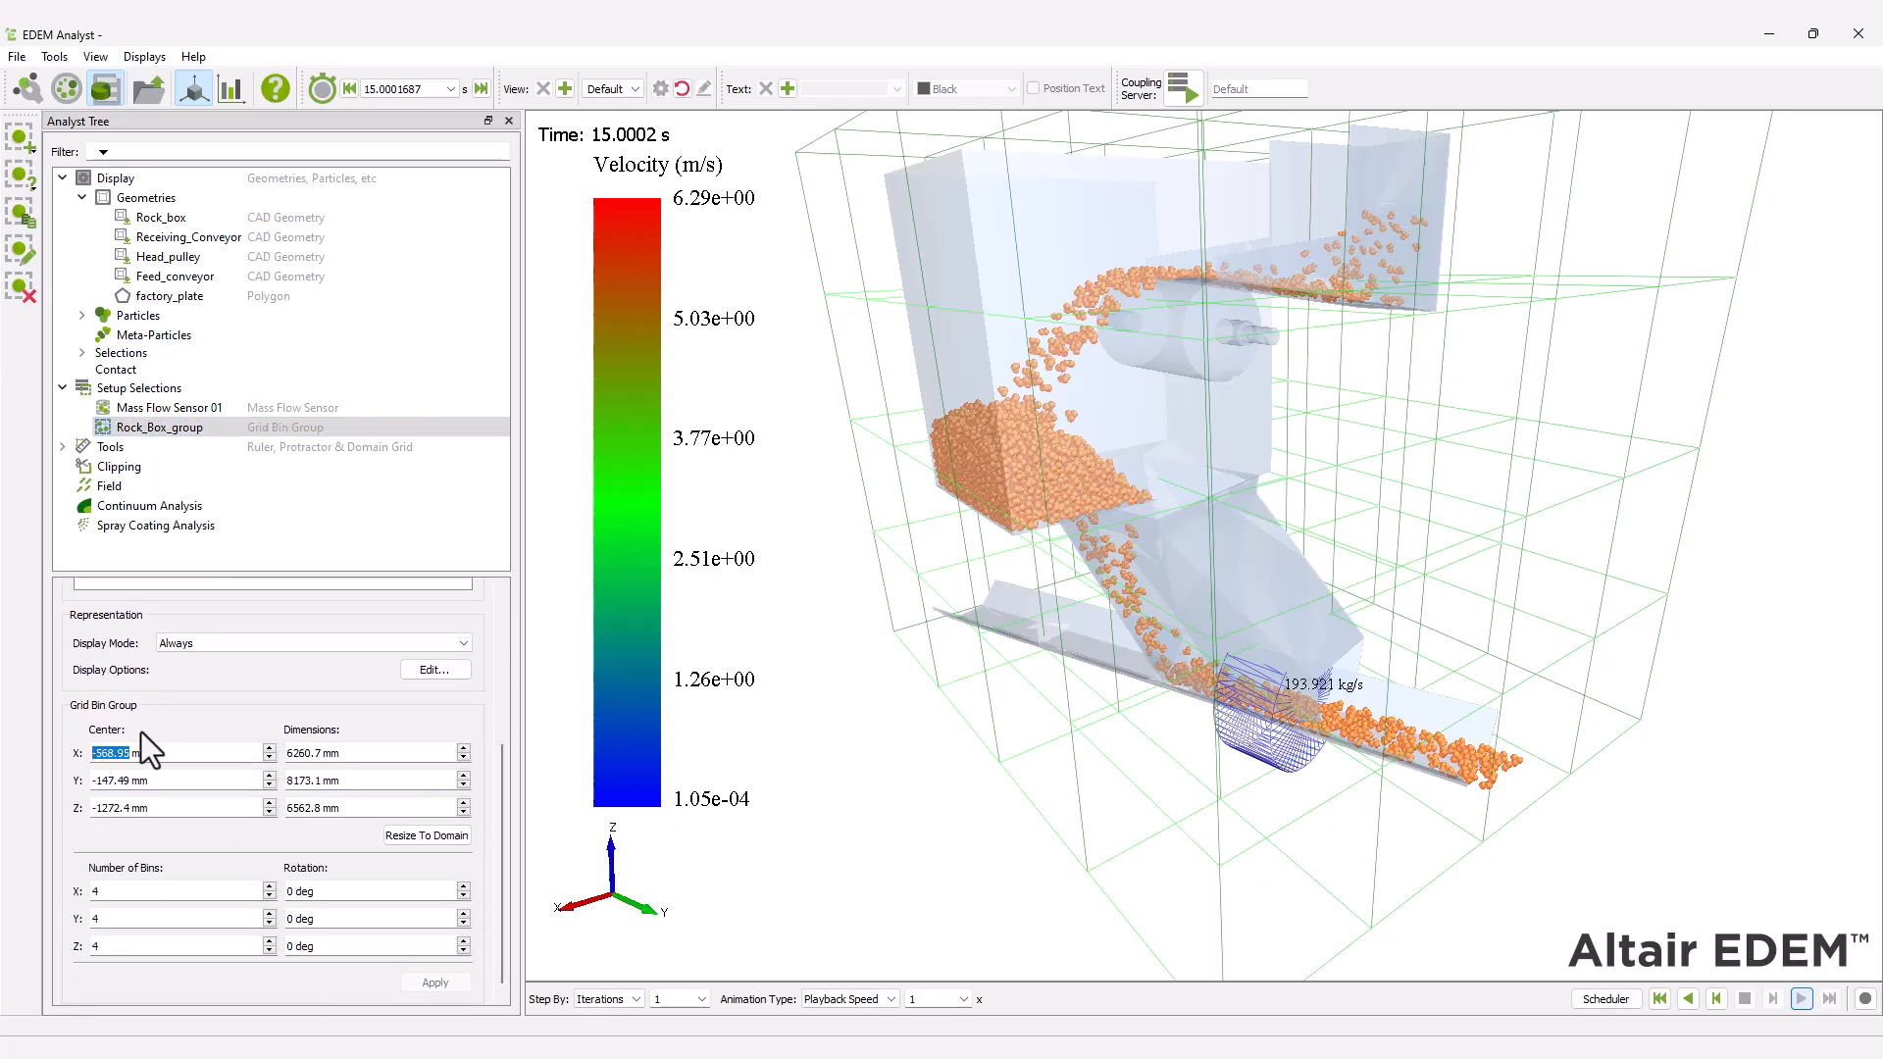
{"action": "type", "text": "1750"}
{"action": "key", "text": "Tab"}
{"action": "type", "text": "1500"}
{"action": "key", "text": "Tab"}
{"action": "type", "text": "0"}
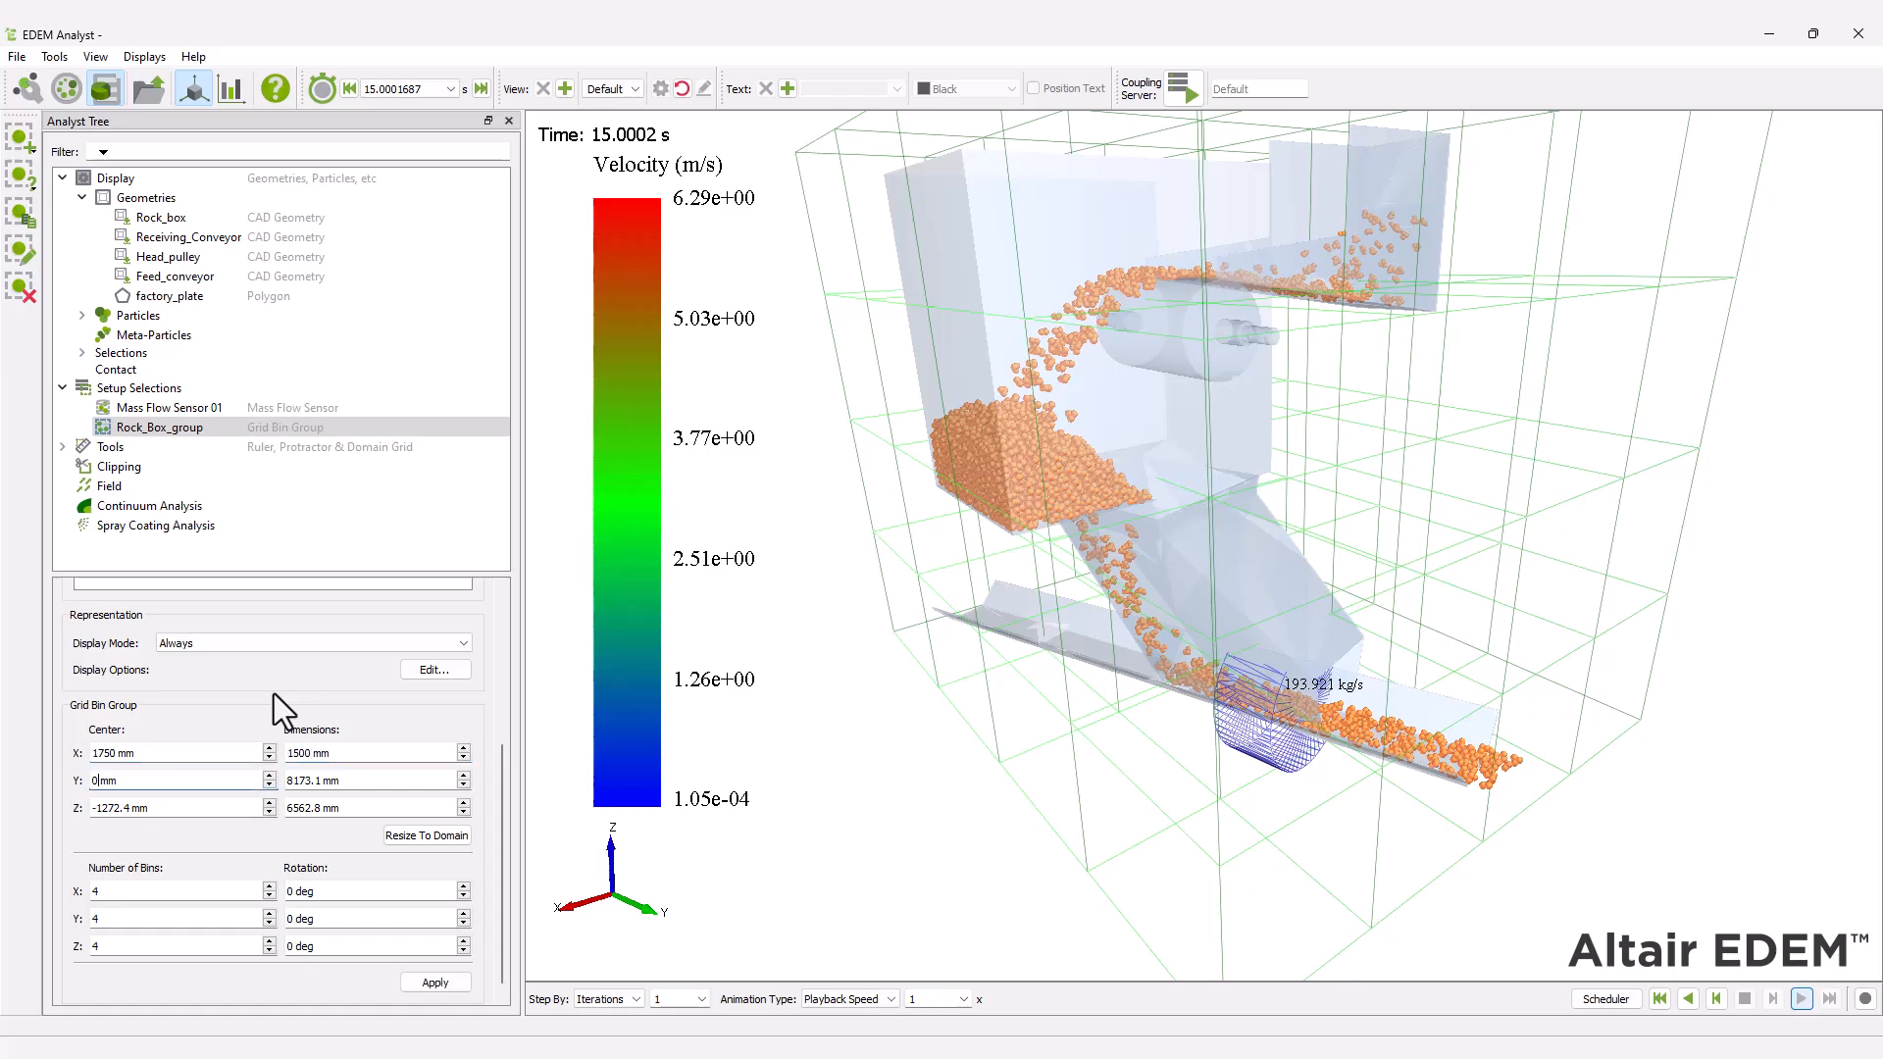
{"action": "key", "text": "Tab"}
{"action": "type", "text": "2"}
{"action": "type", "text": "000"}
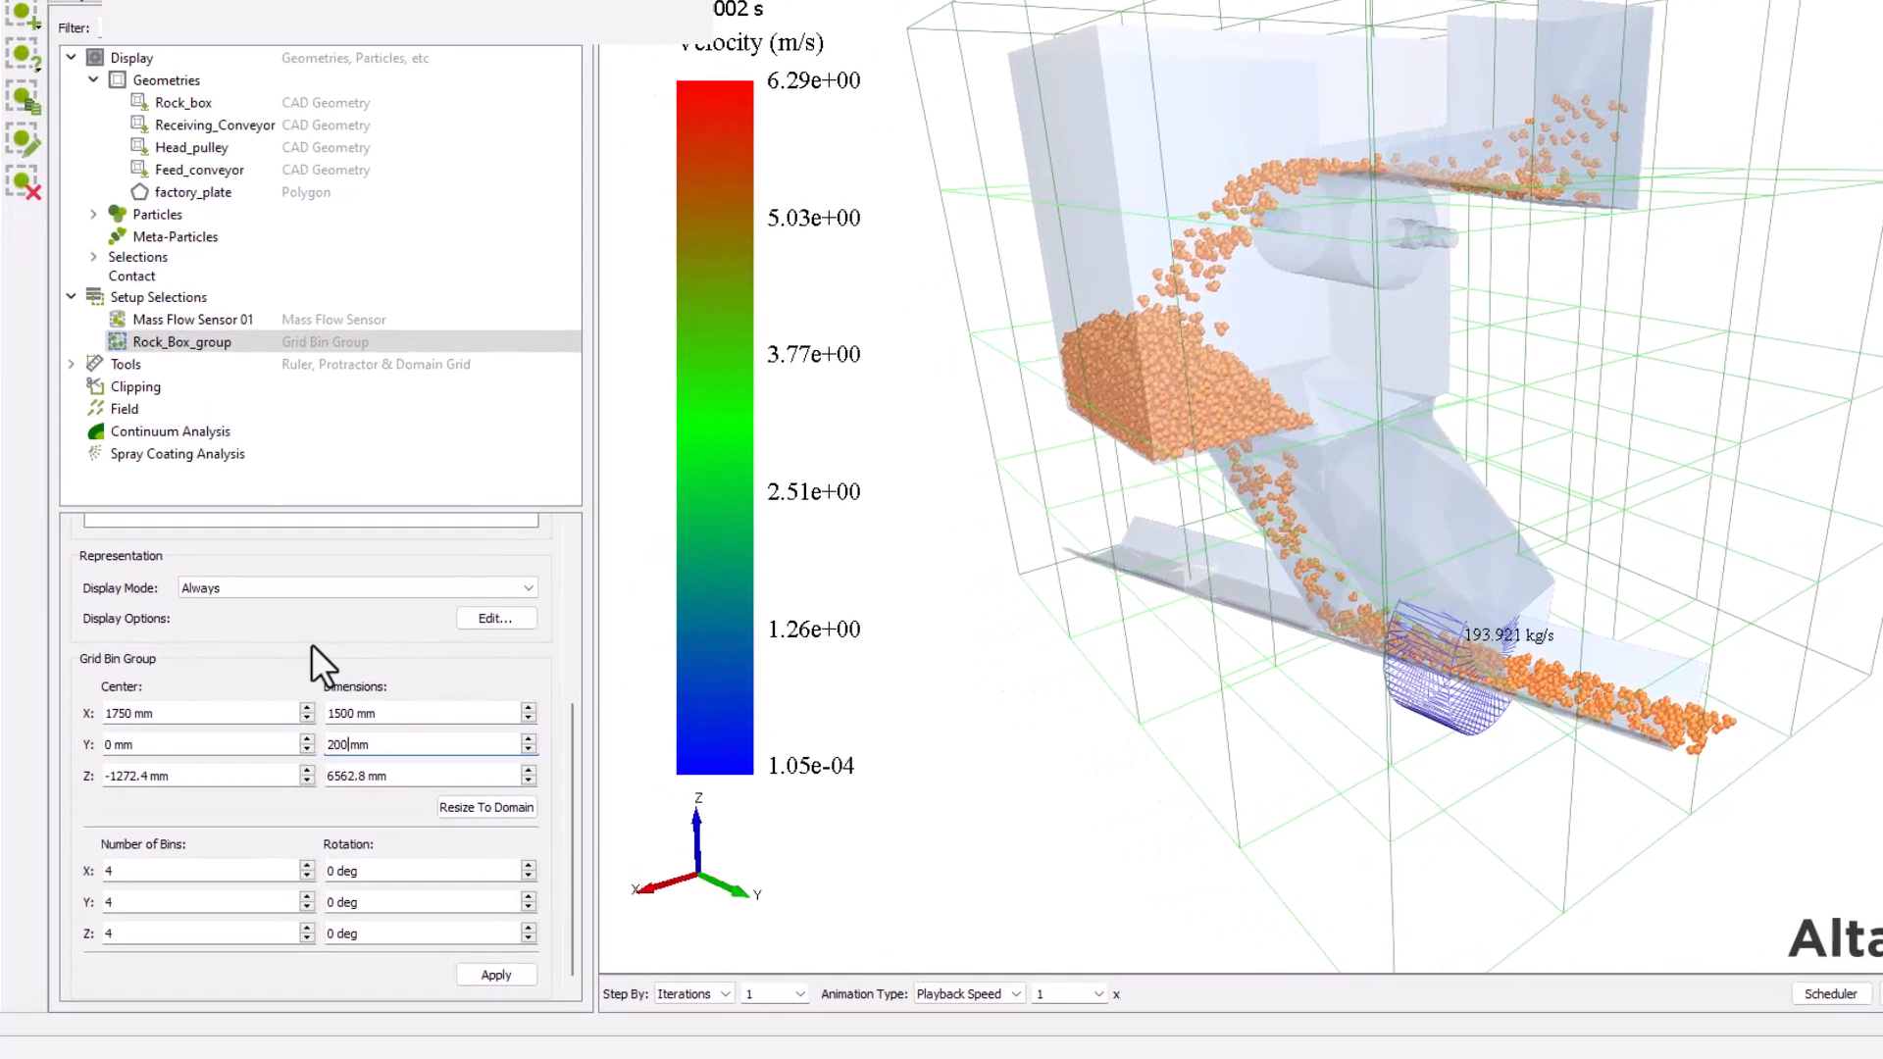
Set Rock_Box_group's Z center to -1100 mm and its Z dimension to 800 mm.
{"action": "key", "text": "Tab"}
{"action": "type", "text": "-11"}
{"action": "type", "text": "00"}
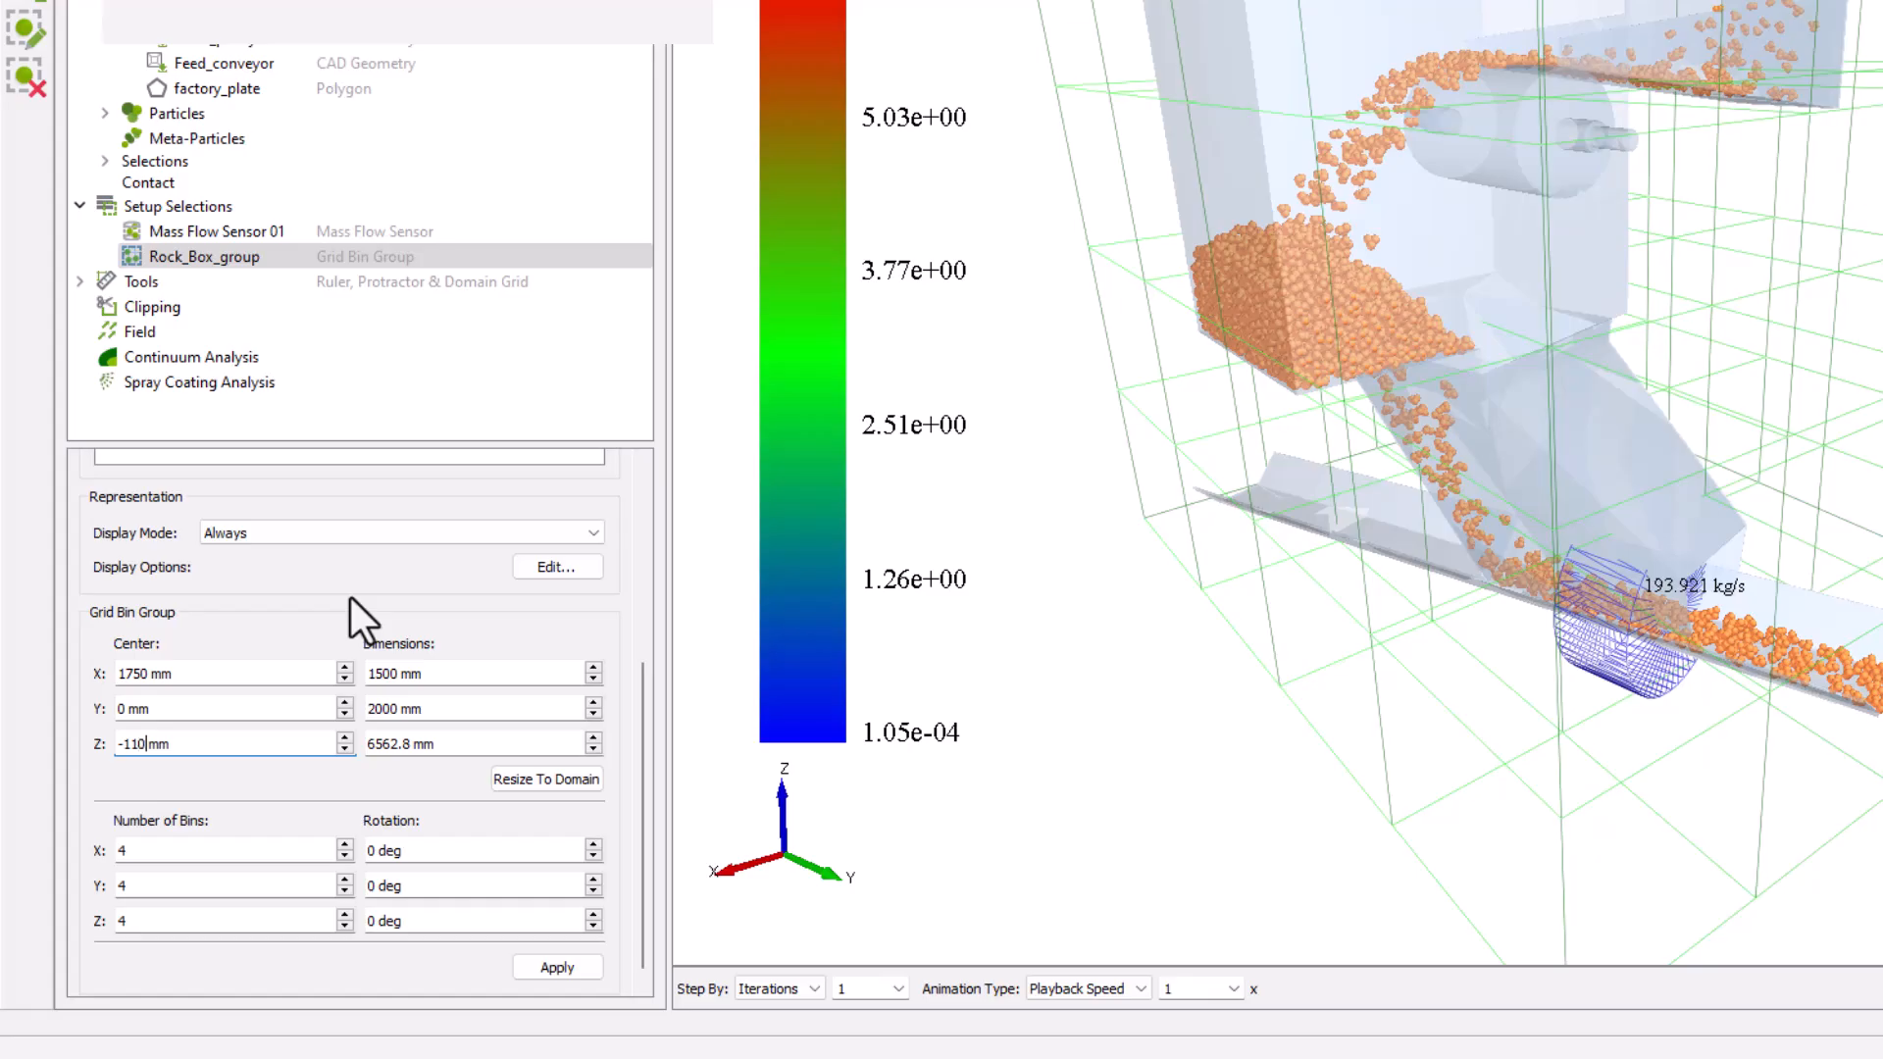
{"action": "key", "text": "Tab"}
{"action": "type", "text": "800"}
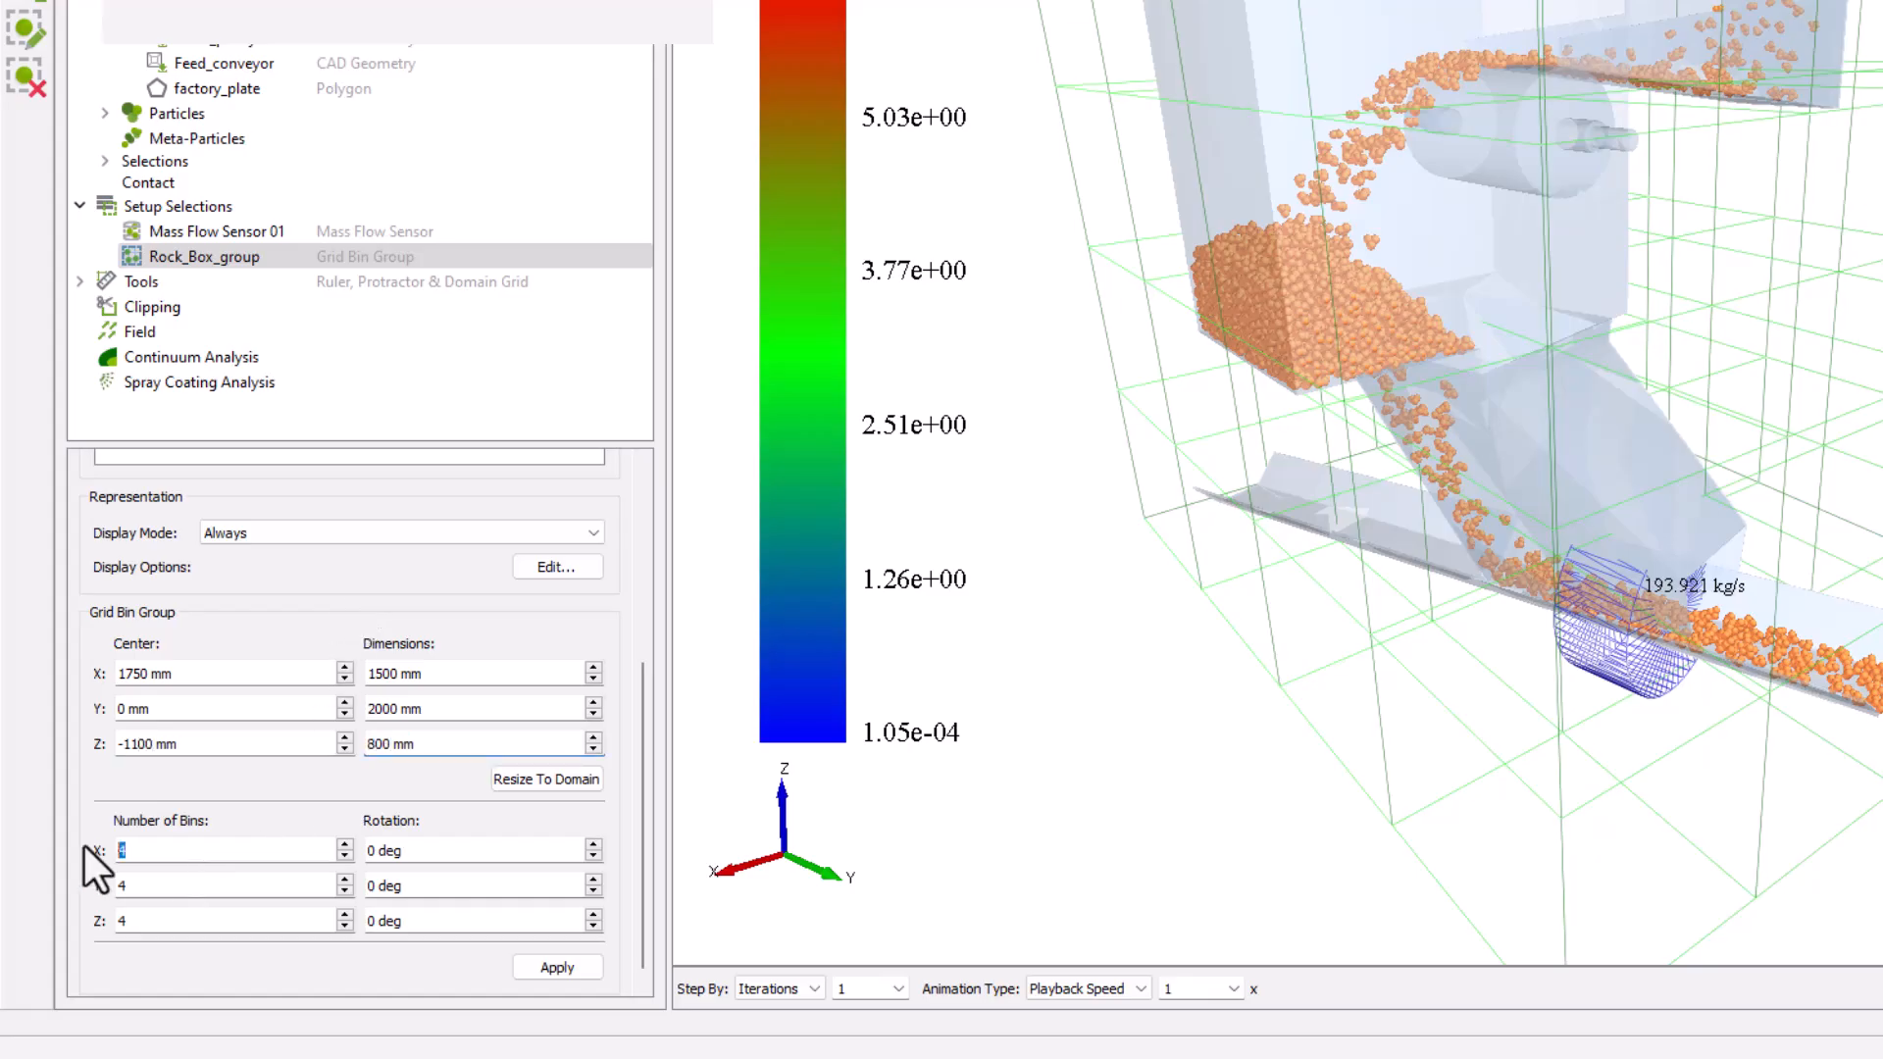
{"action": "type", "text": "1"}
Set the number of bins to 1 in X, Y and Z for Rock_Box_group and apply the grid.
{"action": "key", "text": "Tab"}
{"action": "key", "text": "Tab"}
{"action": "type", "text": "1"}
{"action": "key", "text": "Tab"}
{"action": "key", "text": "Tab"}
{"action": "type", "text": "1"}
{"action": "left_click", "coordinate": [562, 966]}
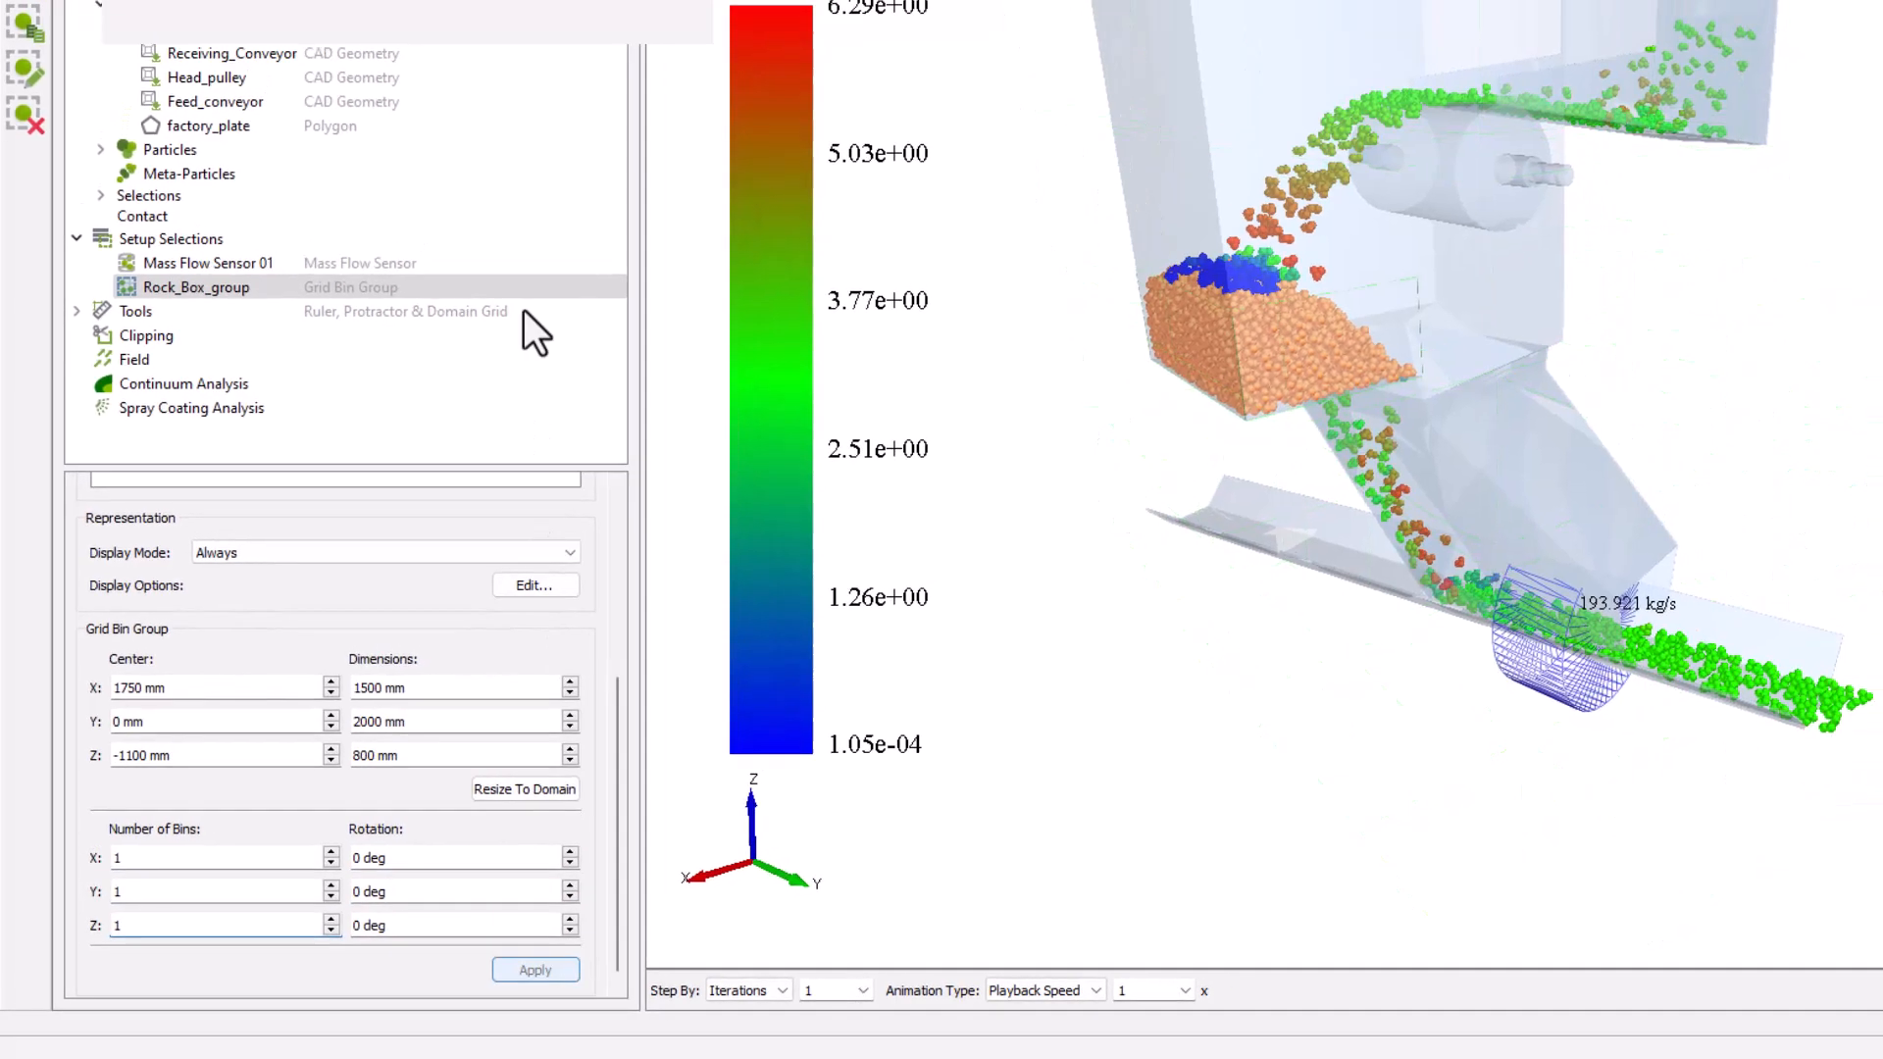
Return the simulation playback to the 0 s time step.
{"action": "left_click", "coordinate": [450, 89]}
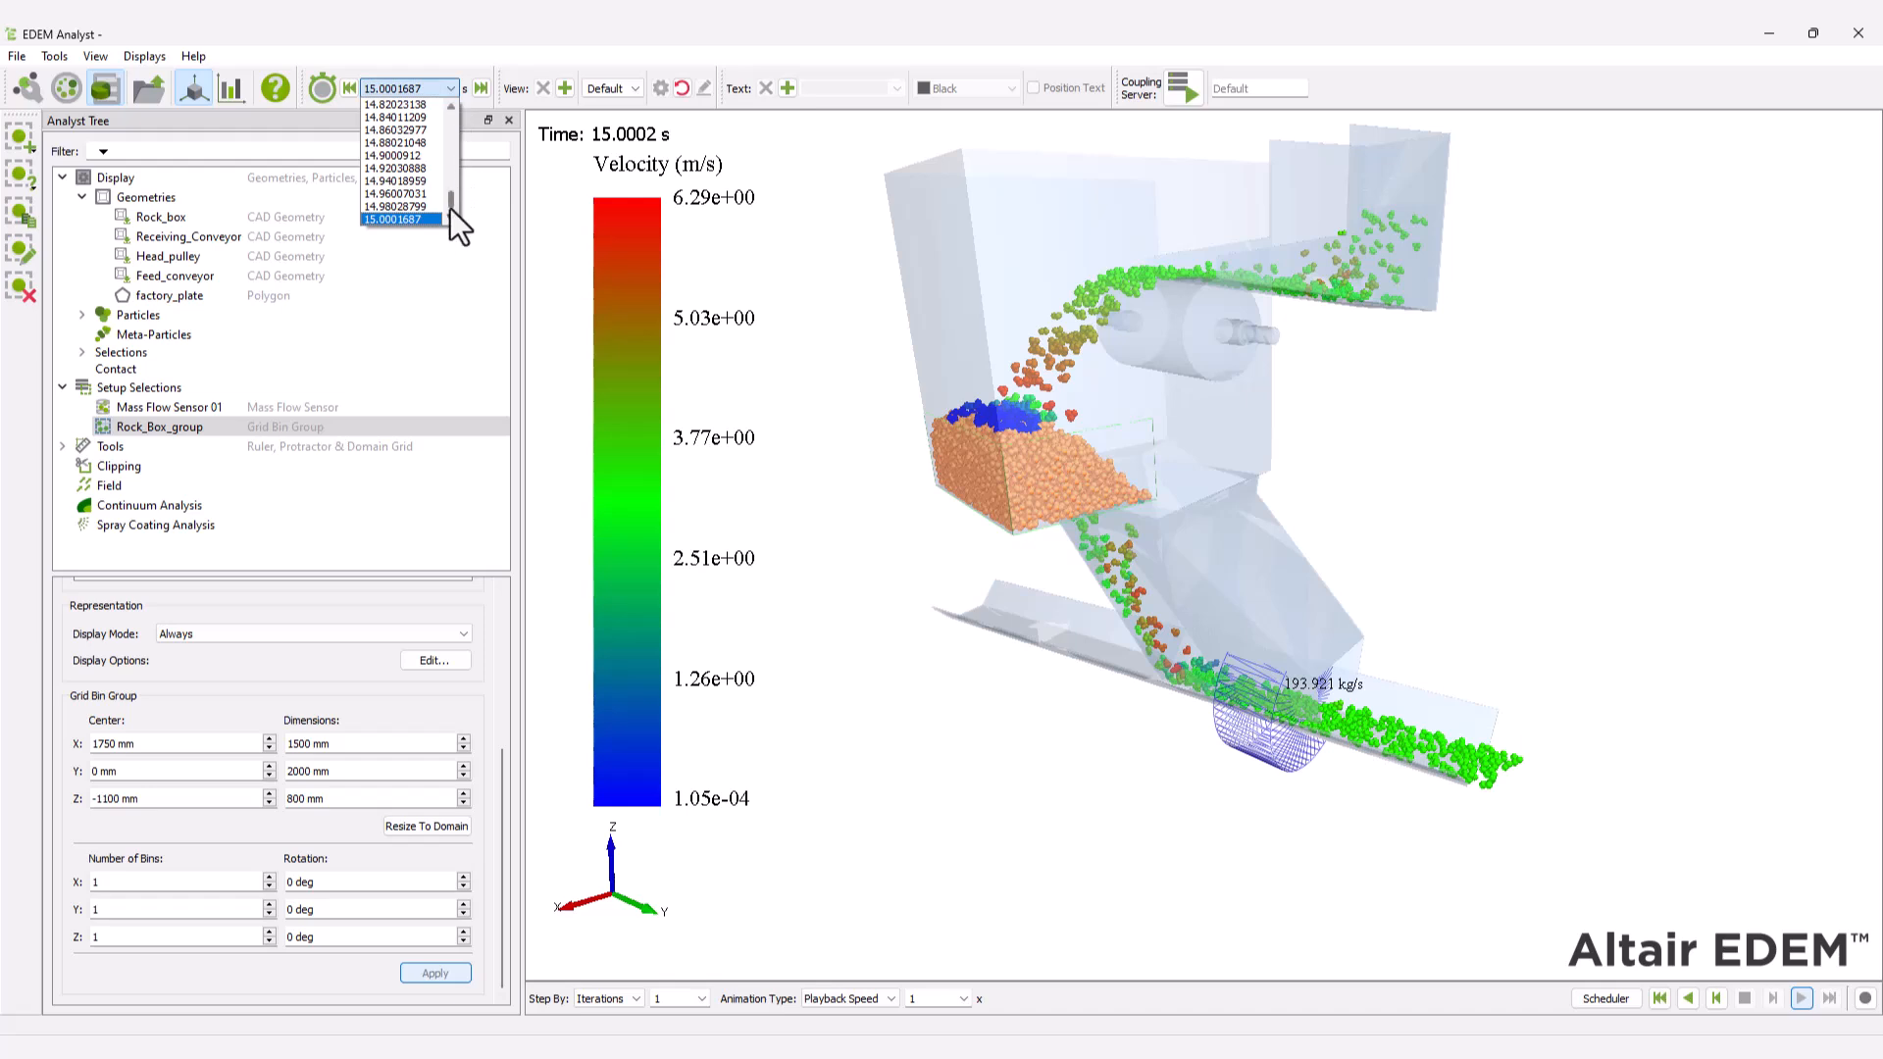
{"action": "left_click_drag", "start_coordinate": [450, 202], "coordinate": [451, 96]}
{"action": "left_click", "coordinate": [385, 103]}
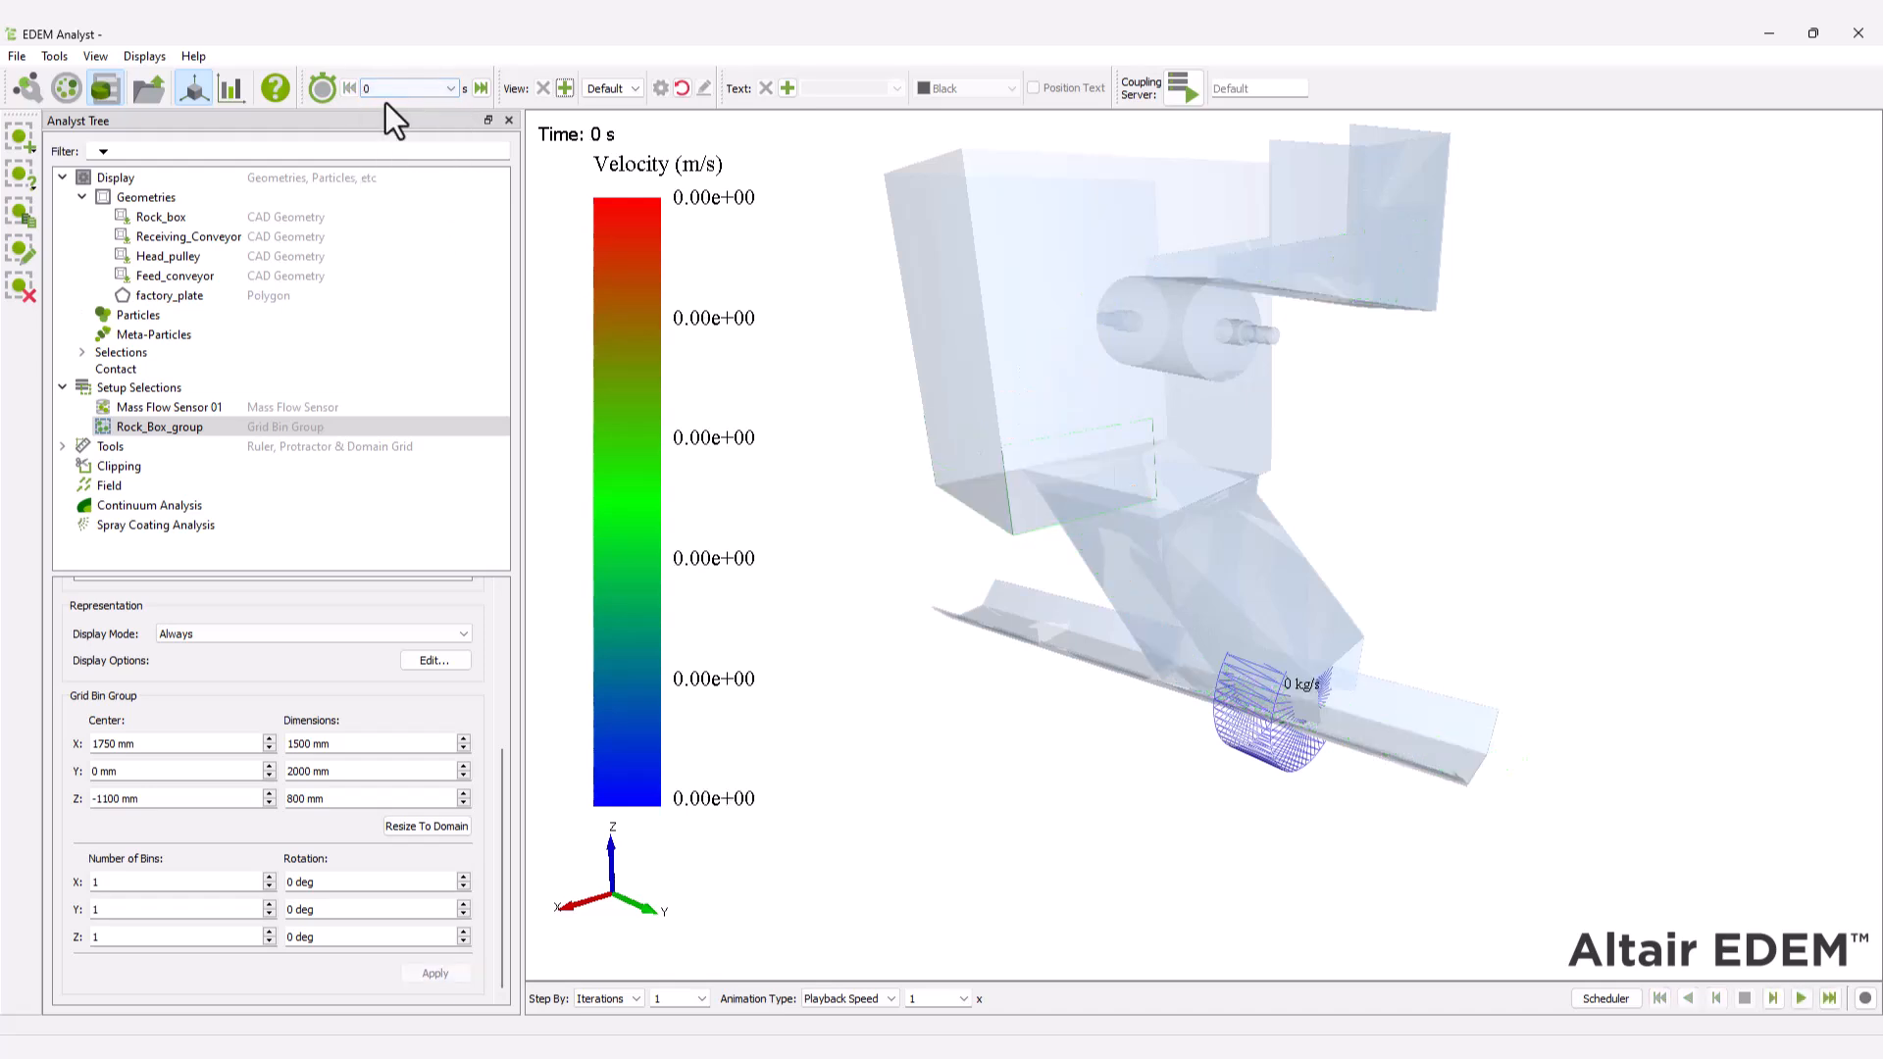
Define a particle Mass query with Total Over Time enabled for Rock_Box_group, covering all particle types.
{"action": "left_click_drag", "start_coordinate": [497, 806], "coordinate": [486, 626]}
{"action": "left_click", "coordinate": [445, 665]}
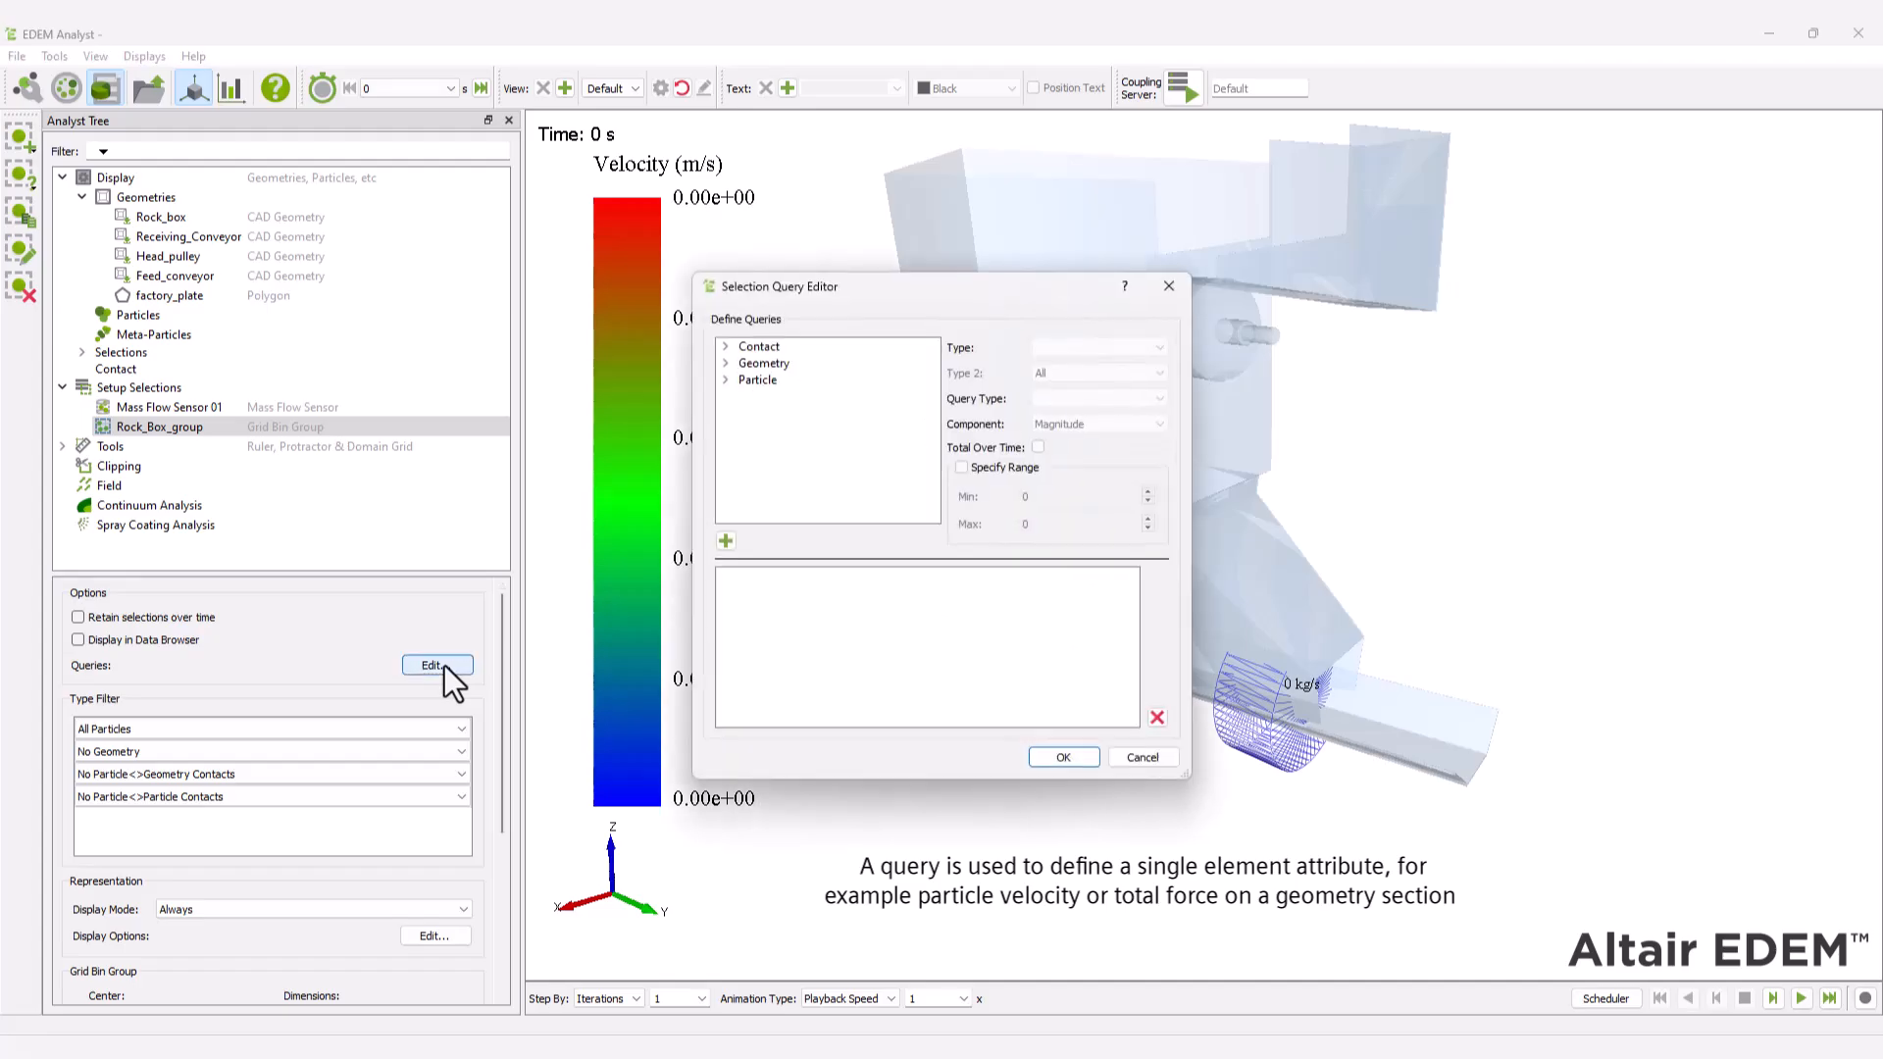
{"action": "left_click", "coordinate": [726, 381]}
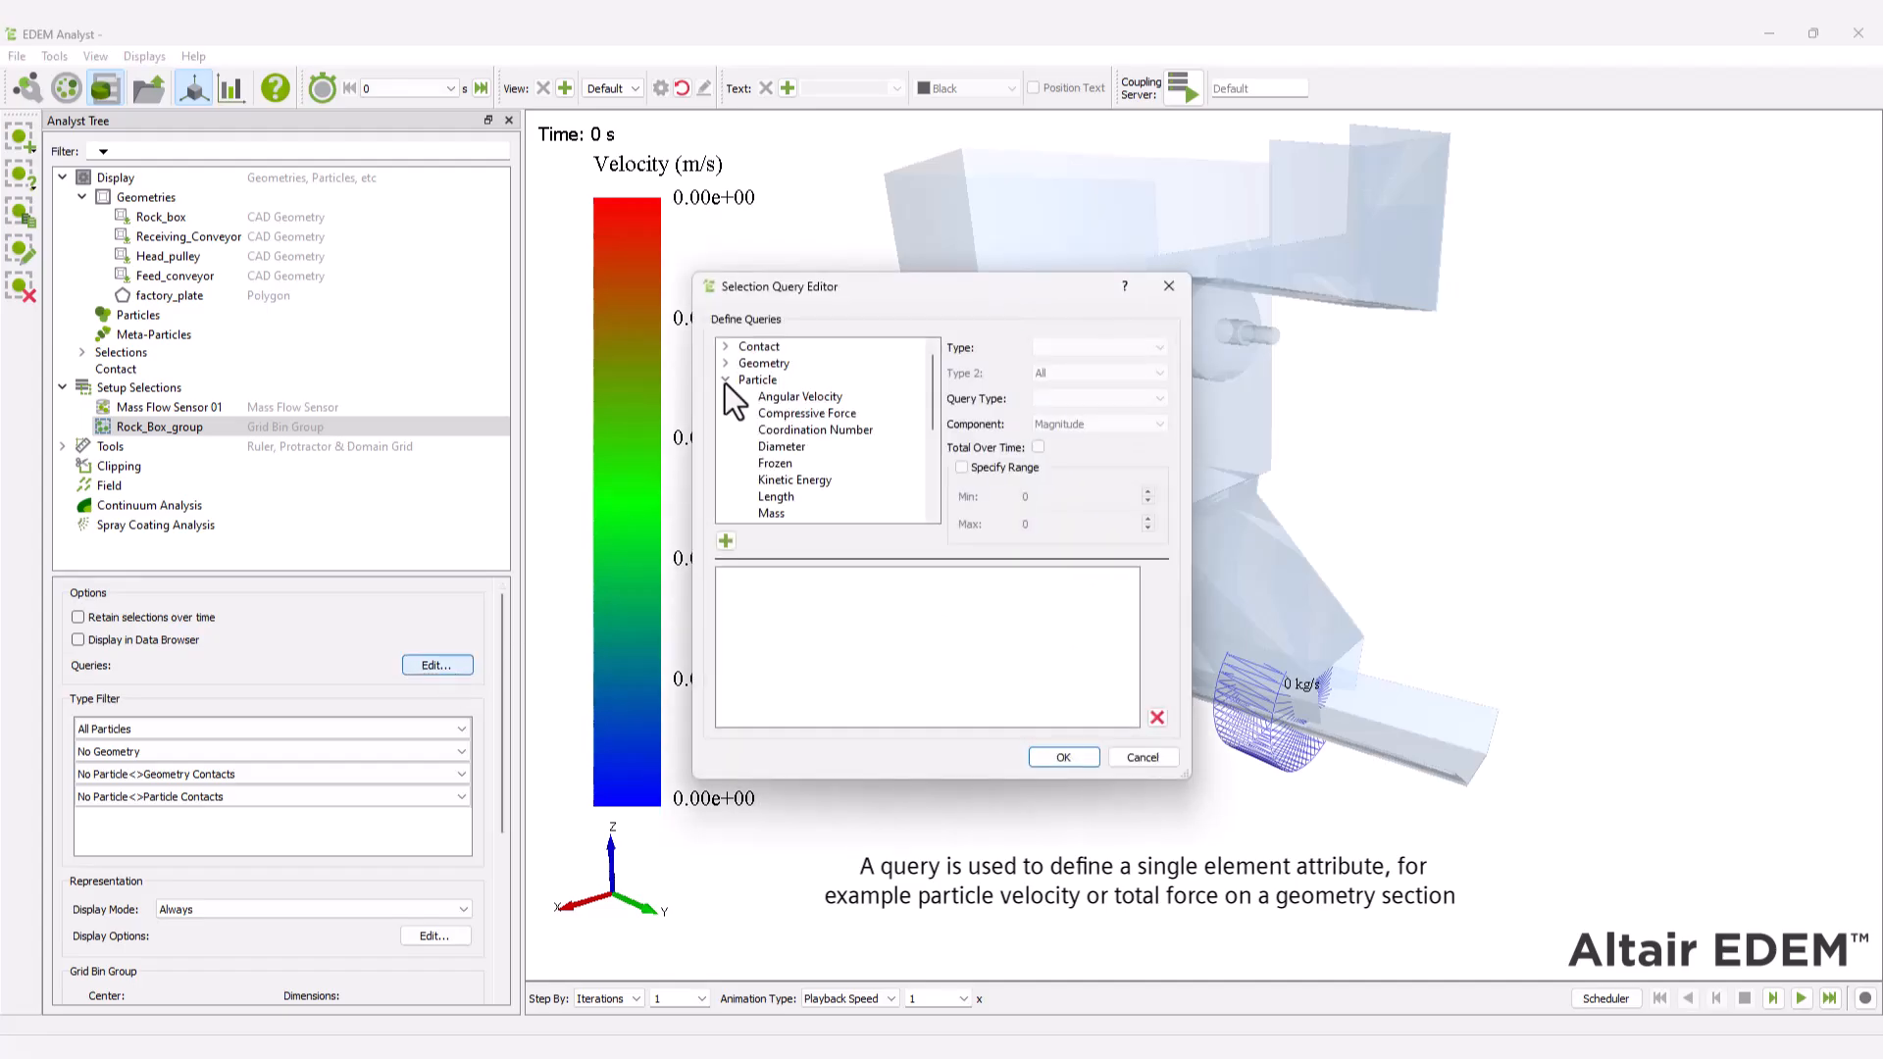
{"action": "left_click", "coordinate": [773, 514]}
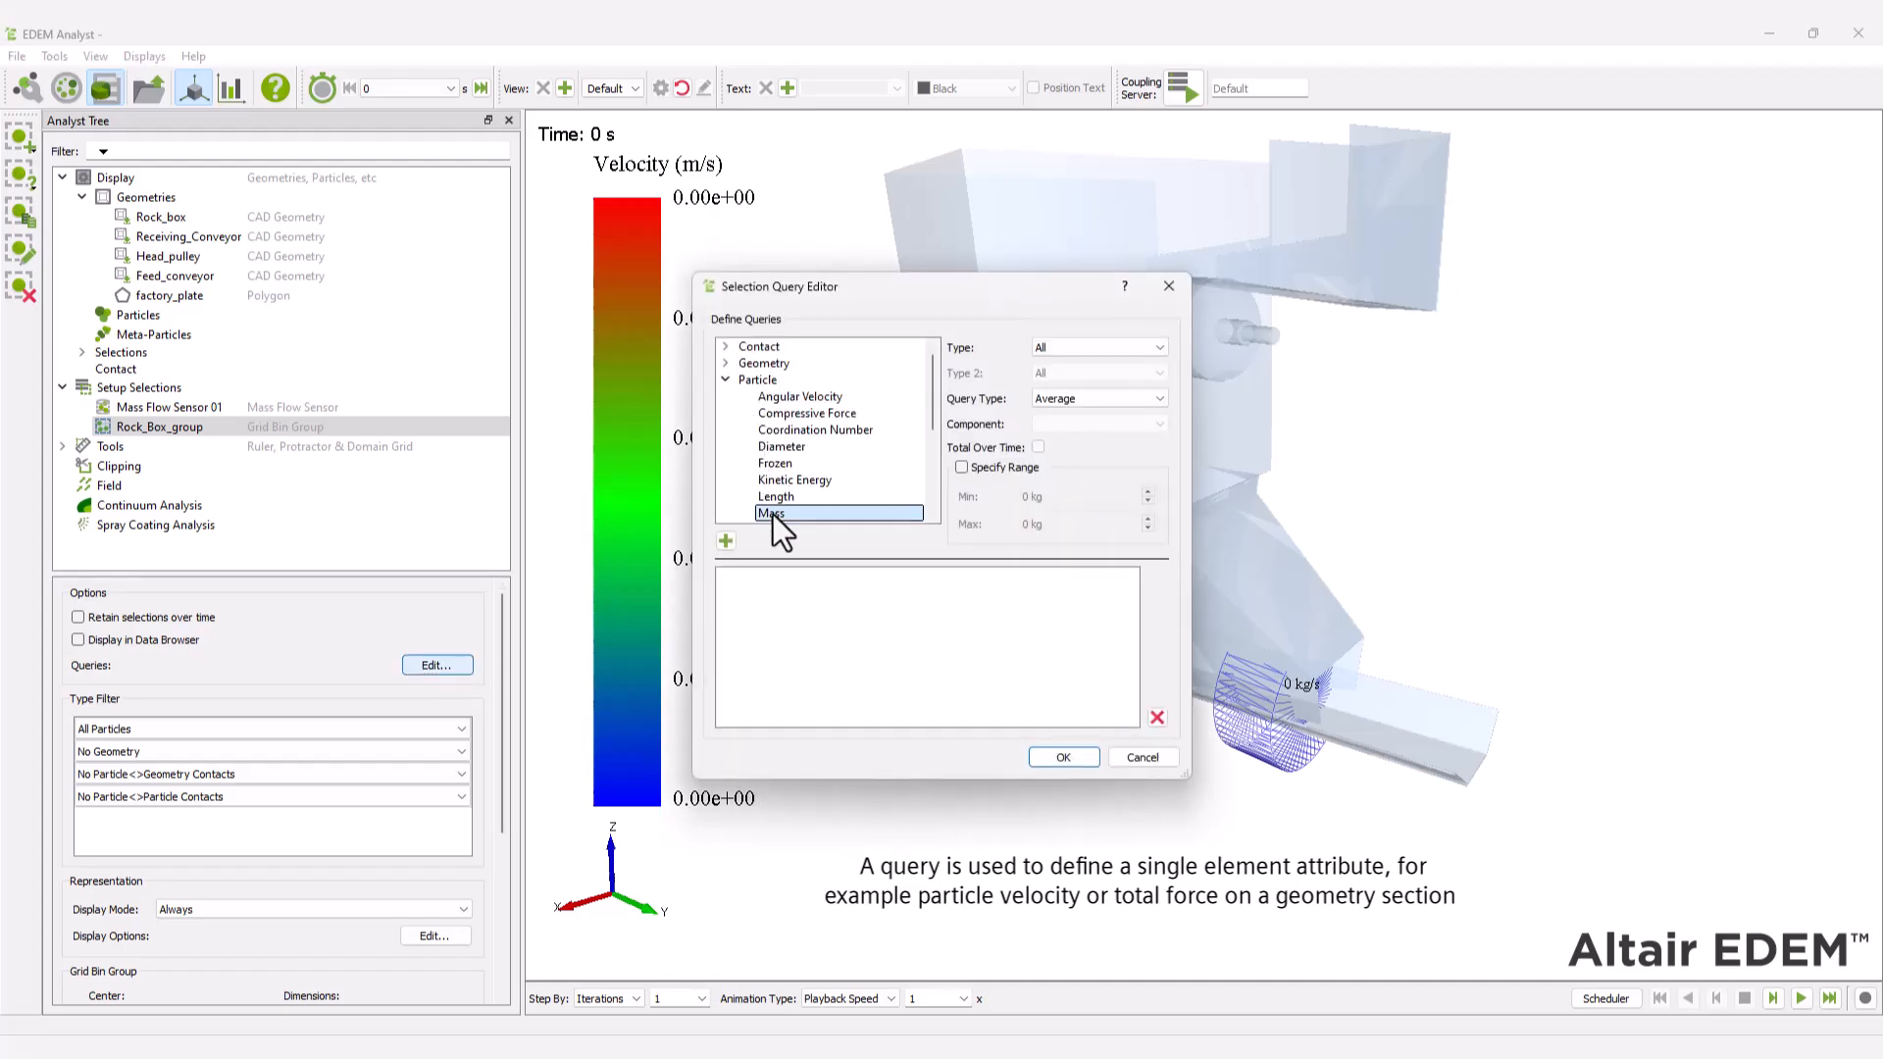
{"action": "left_click", "coordinate": [1046, 400]}
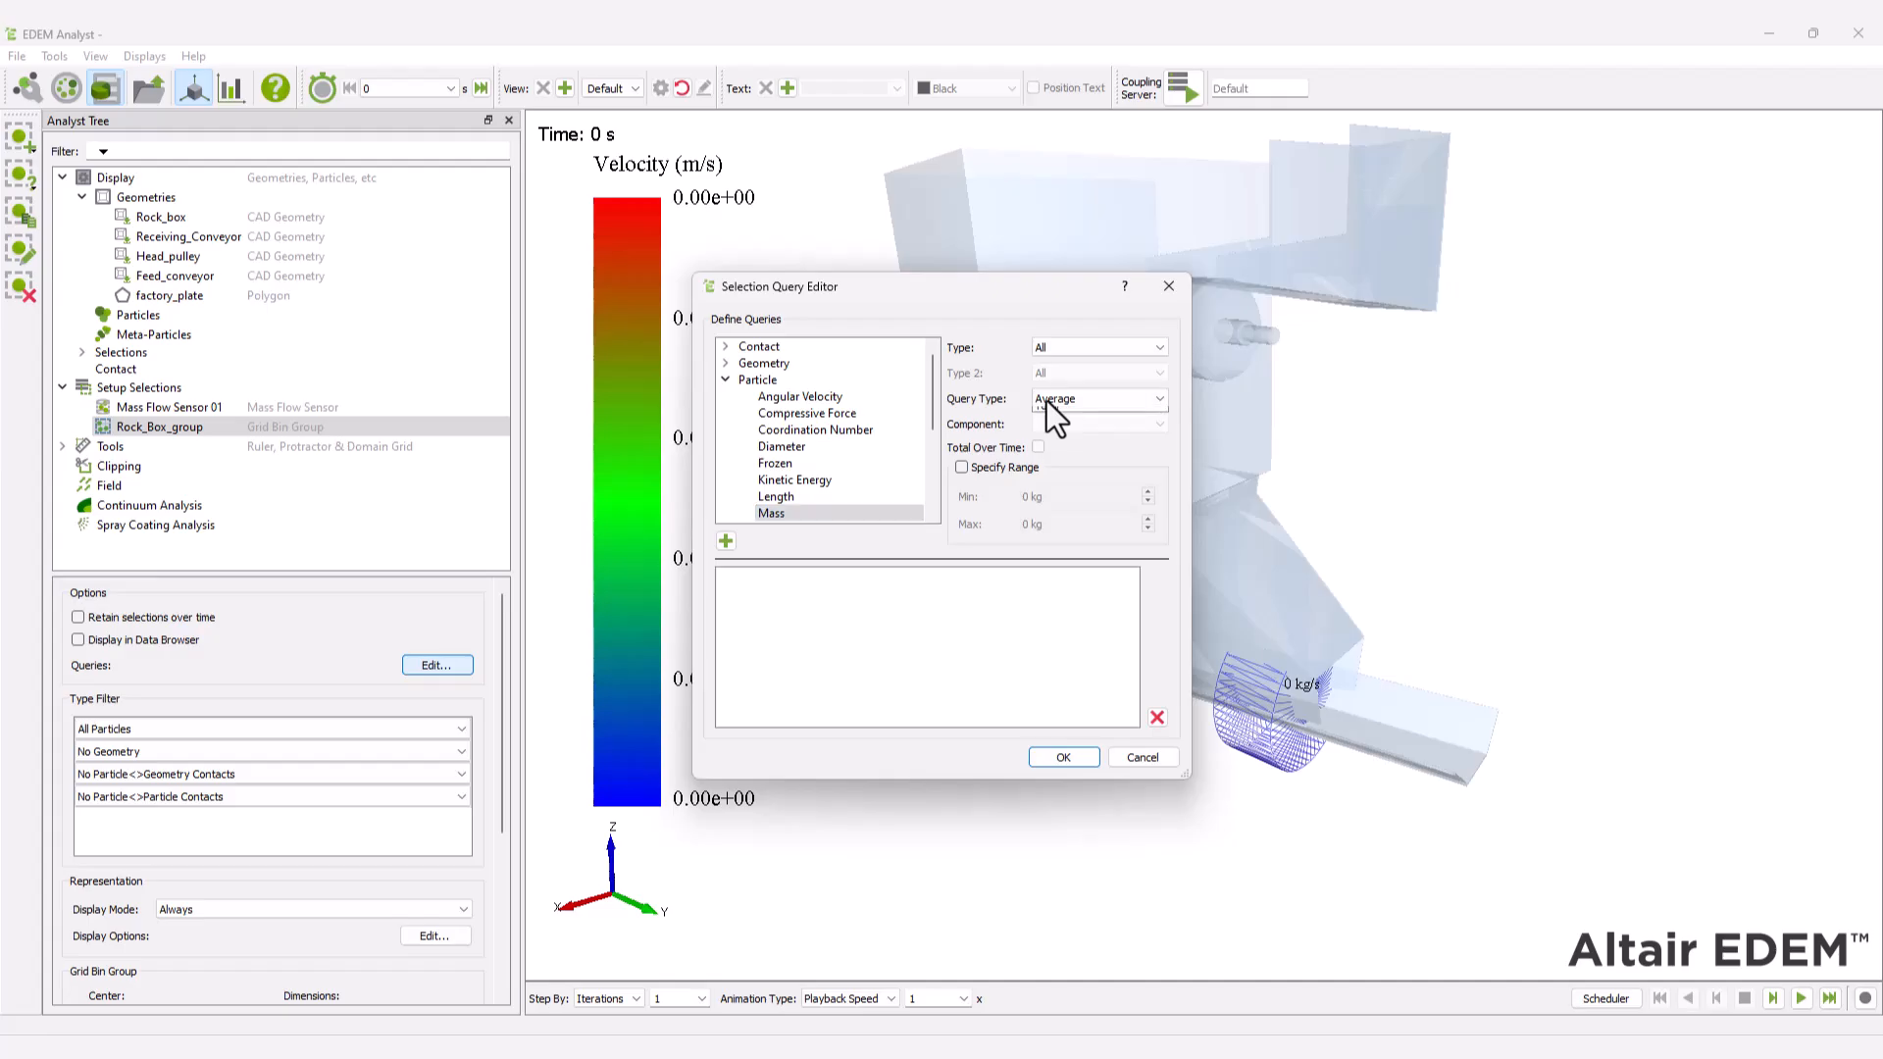
{"action": "left_click", "coordinate": [1040, 452]}
{"action": "left_click", "coordinate": [1037, 447]}
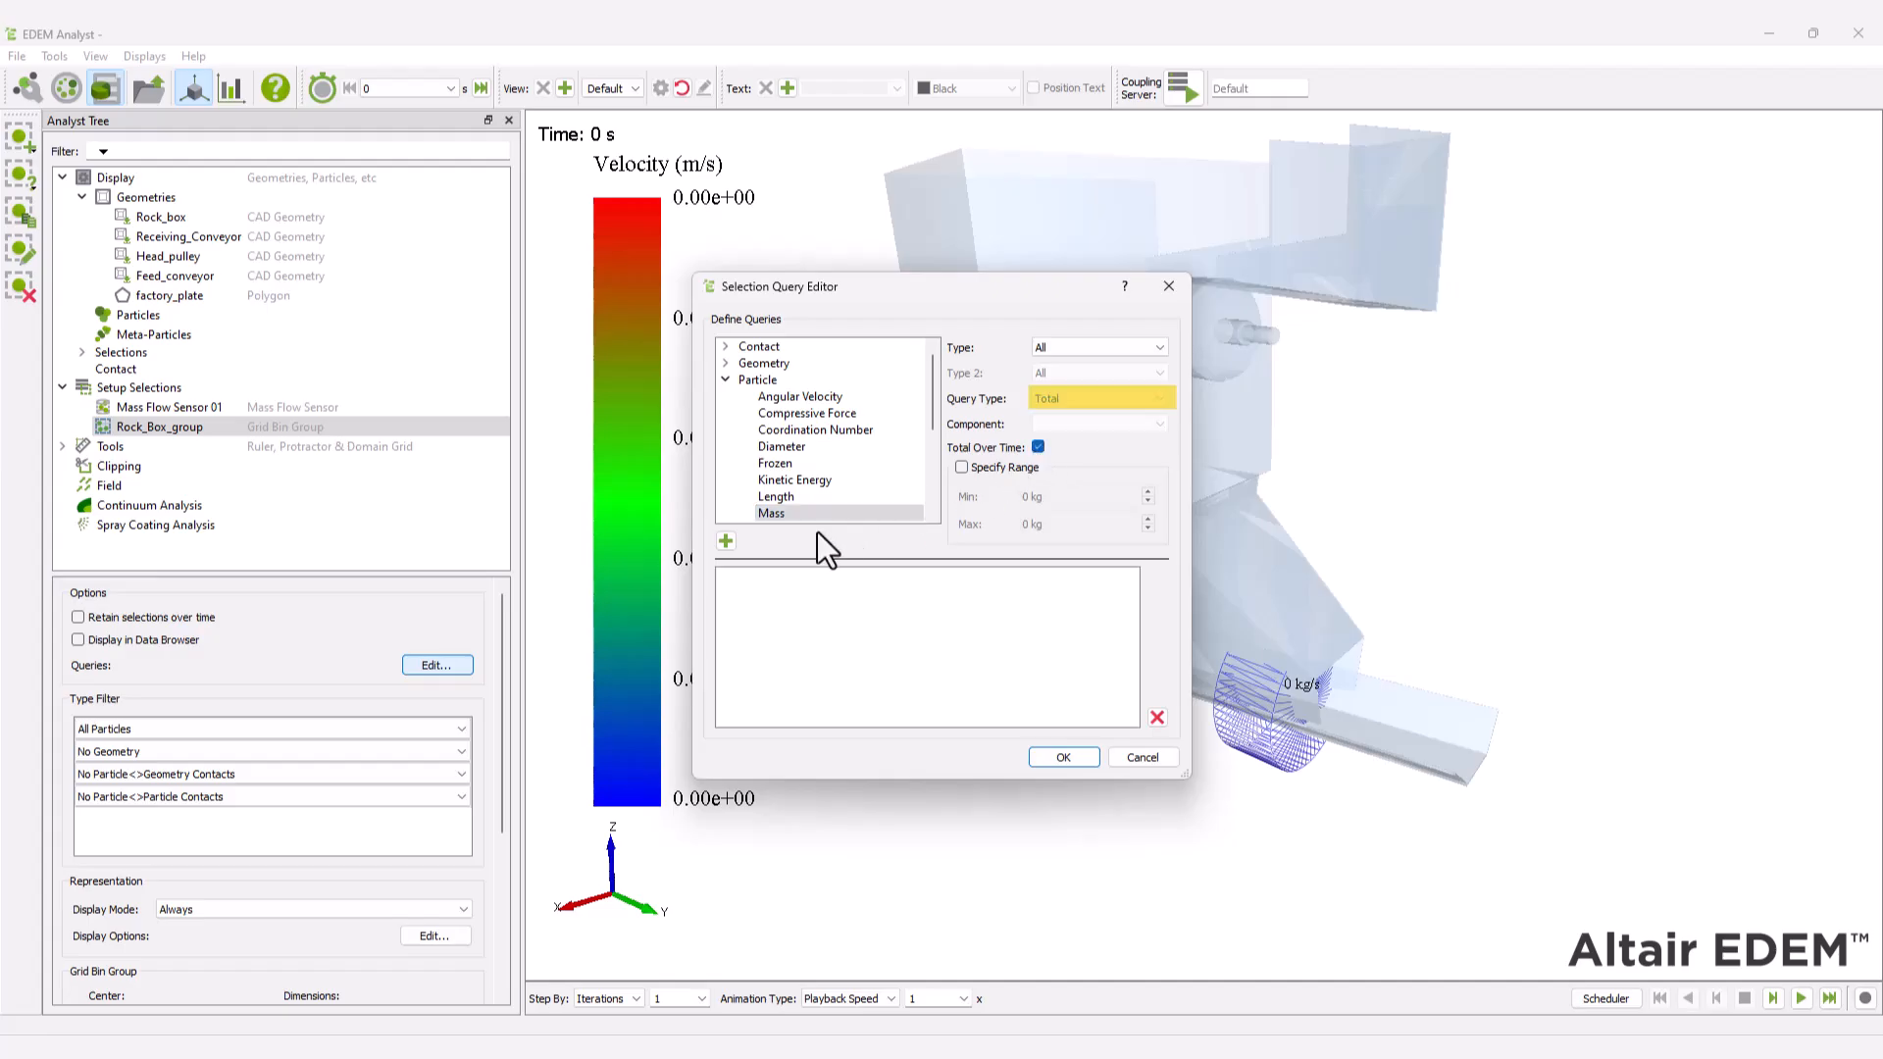
{"action": "left_click", "coordinate": [725, 541]}
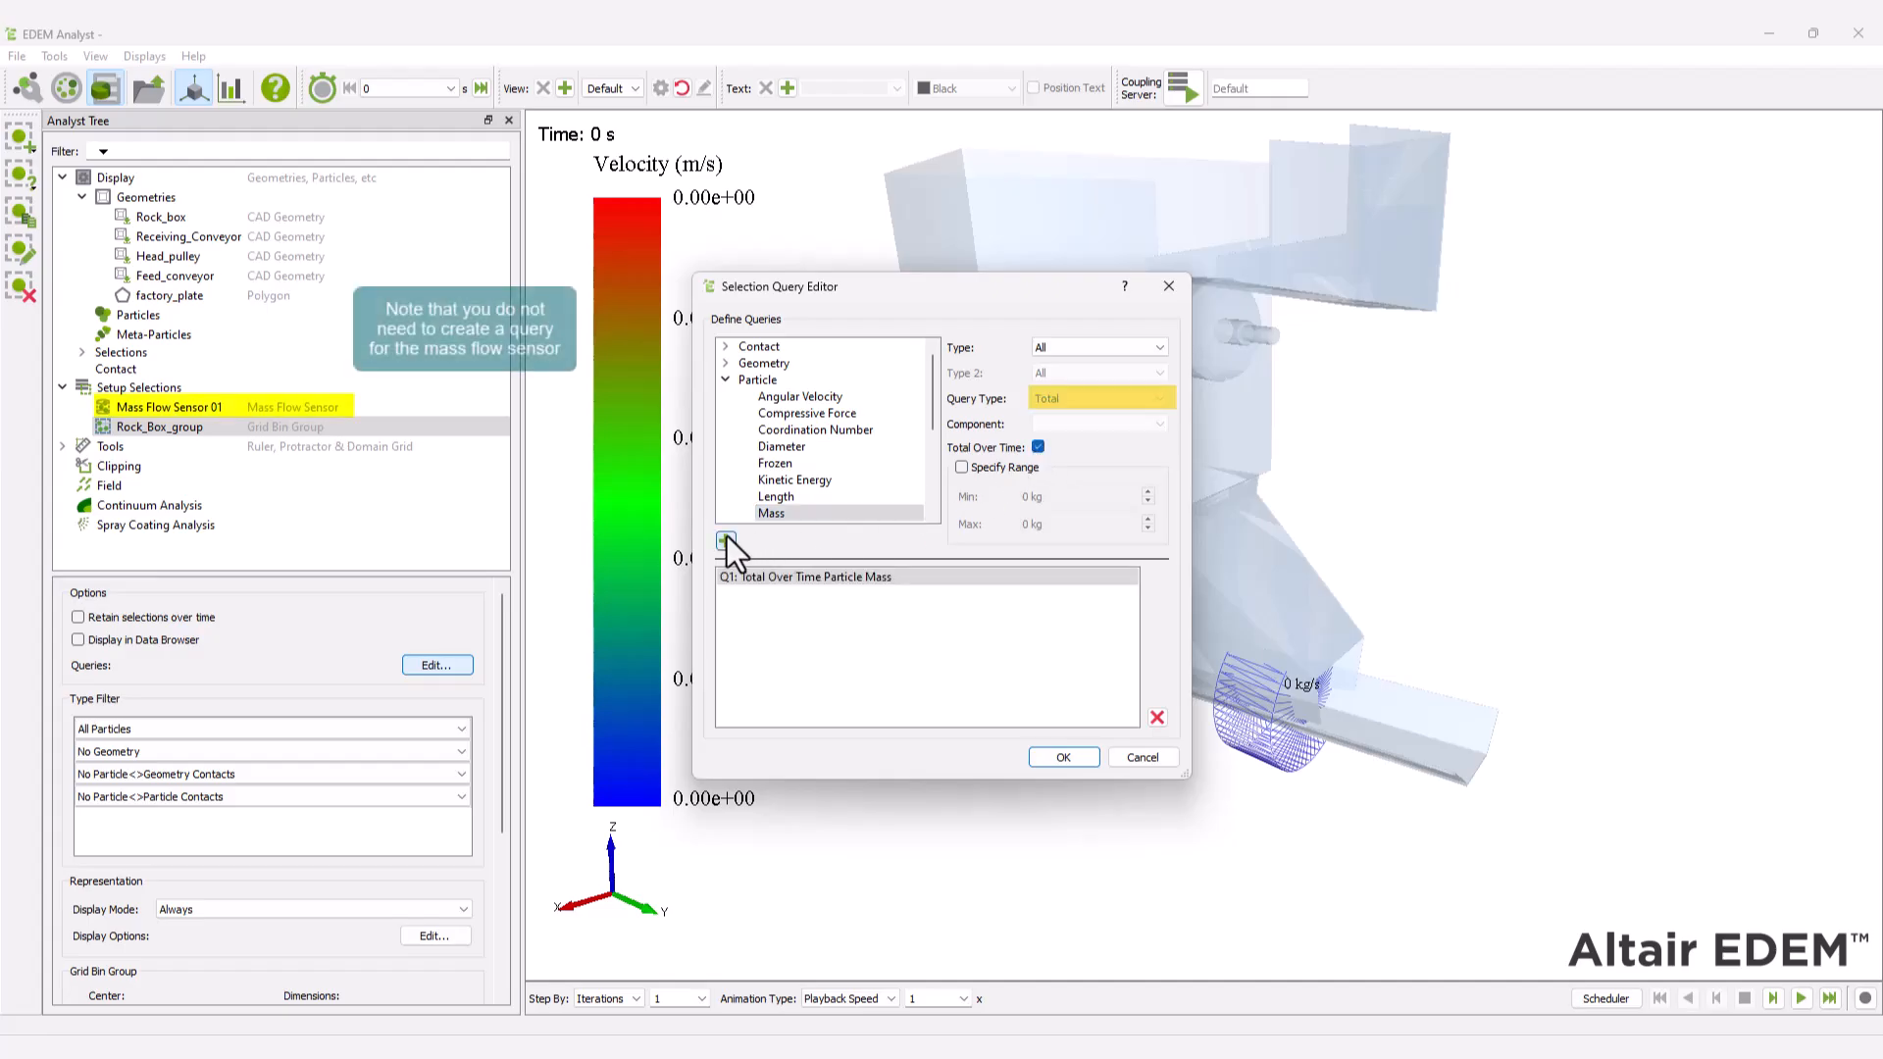
{"action": "left_click", "coordinate": [1058, 759]}
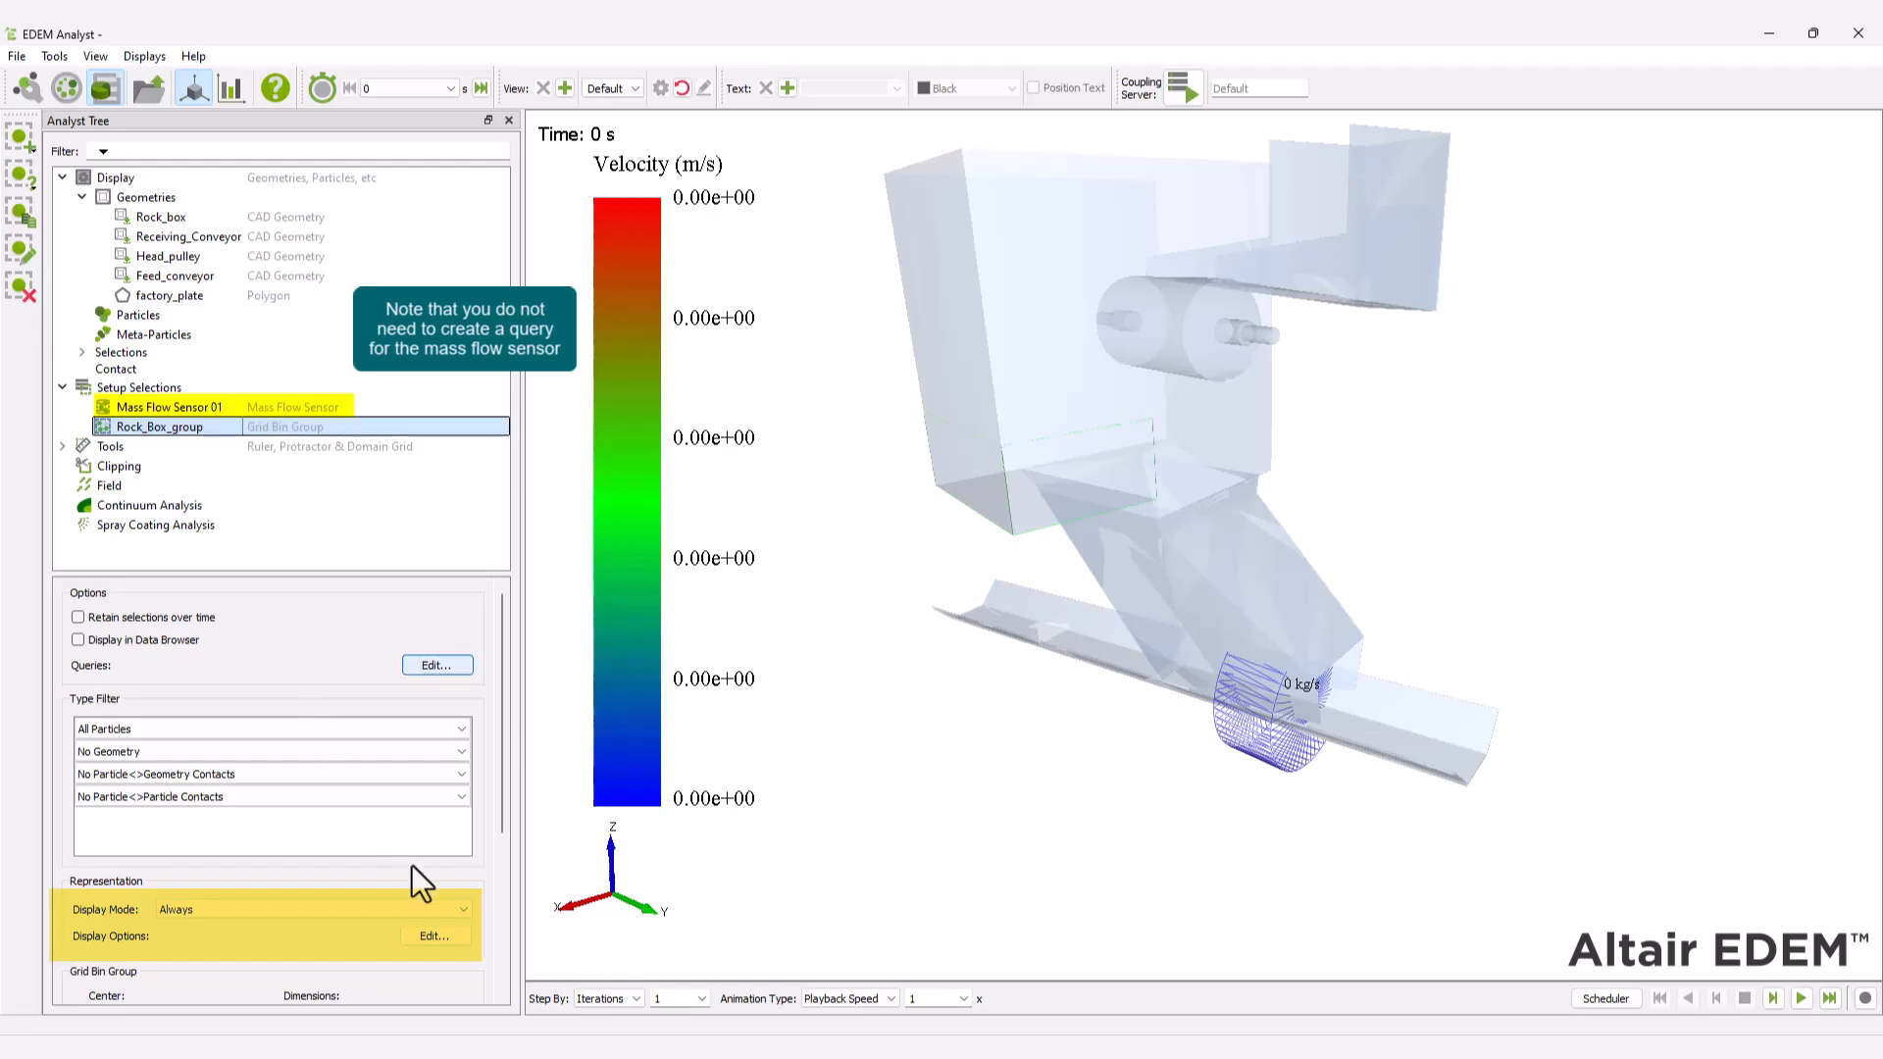
Enable the on-screen Total Over Time Particle Mass query in black text for Rock_Box_group and play the simulation forward.
{"action": "left_click", "coordinate": [437, 937]}
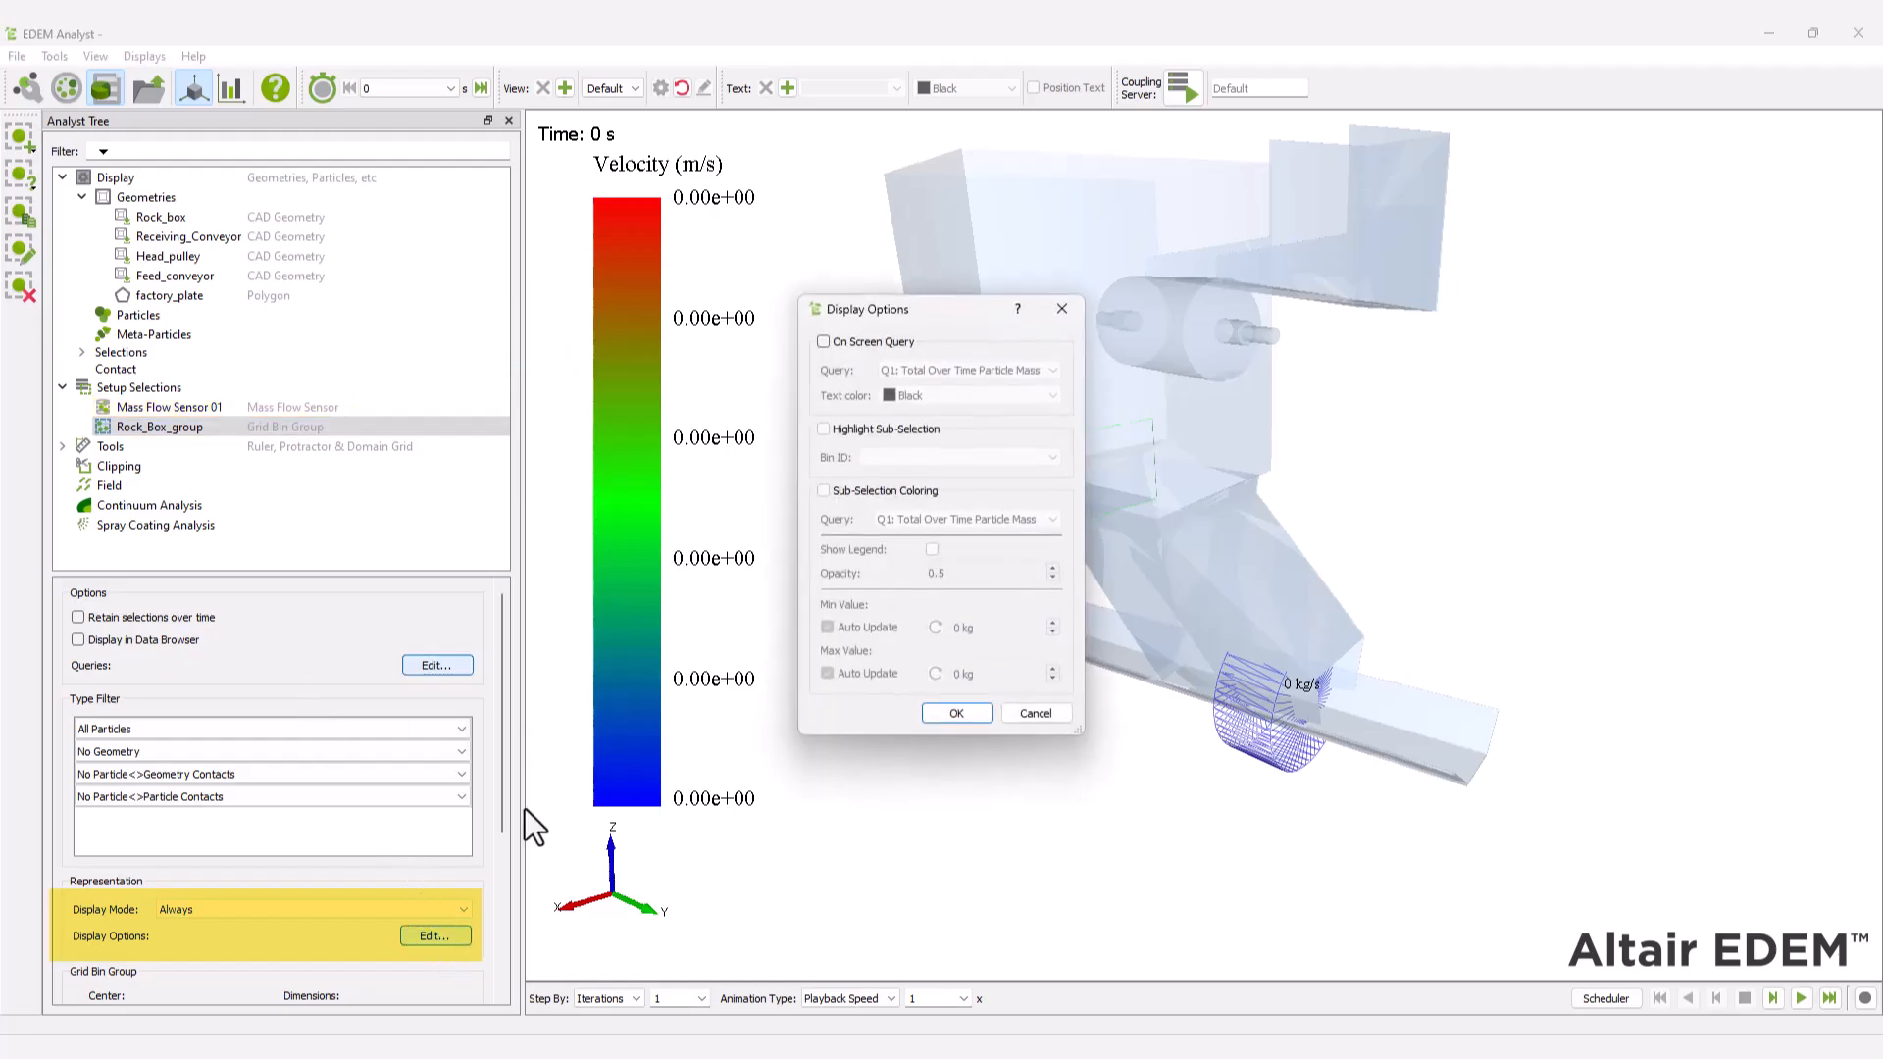
{"action": "left_click", "coordinate": [824, 343]}
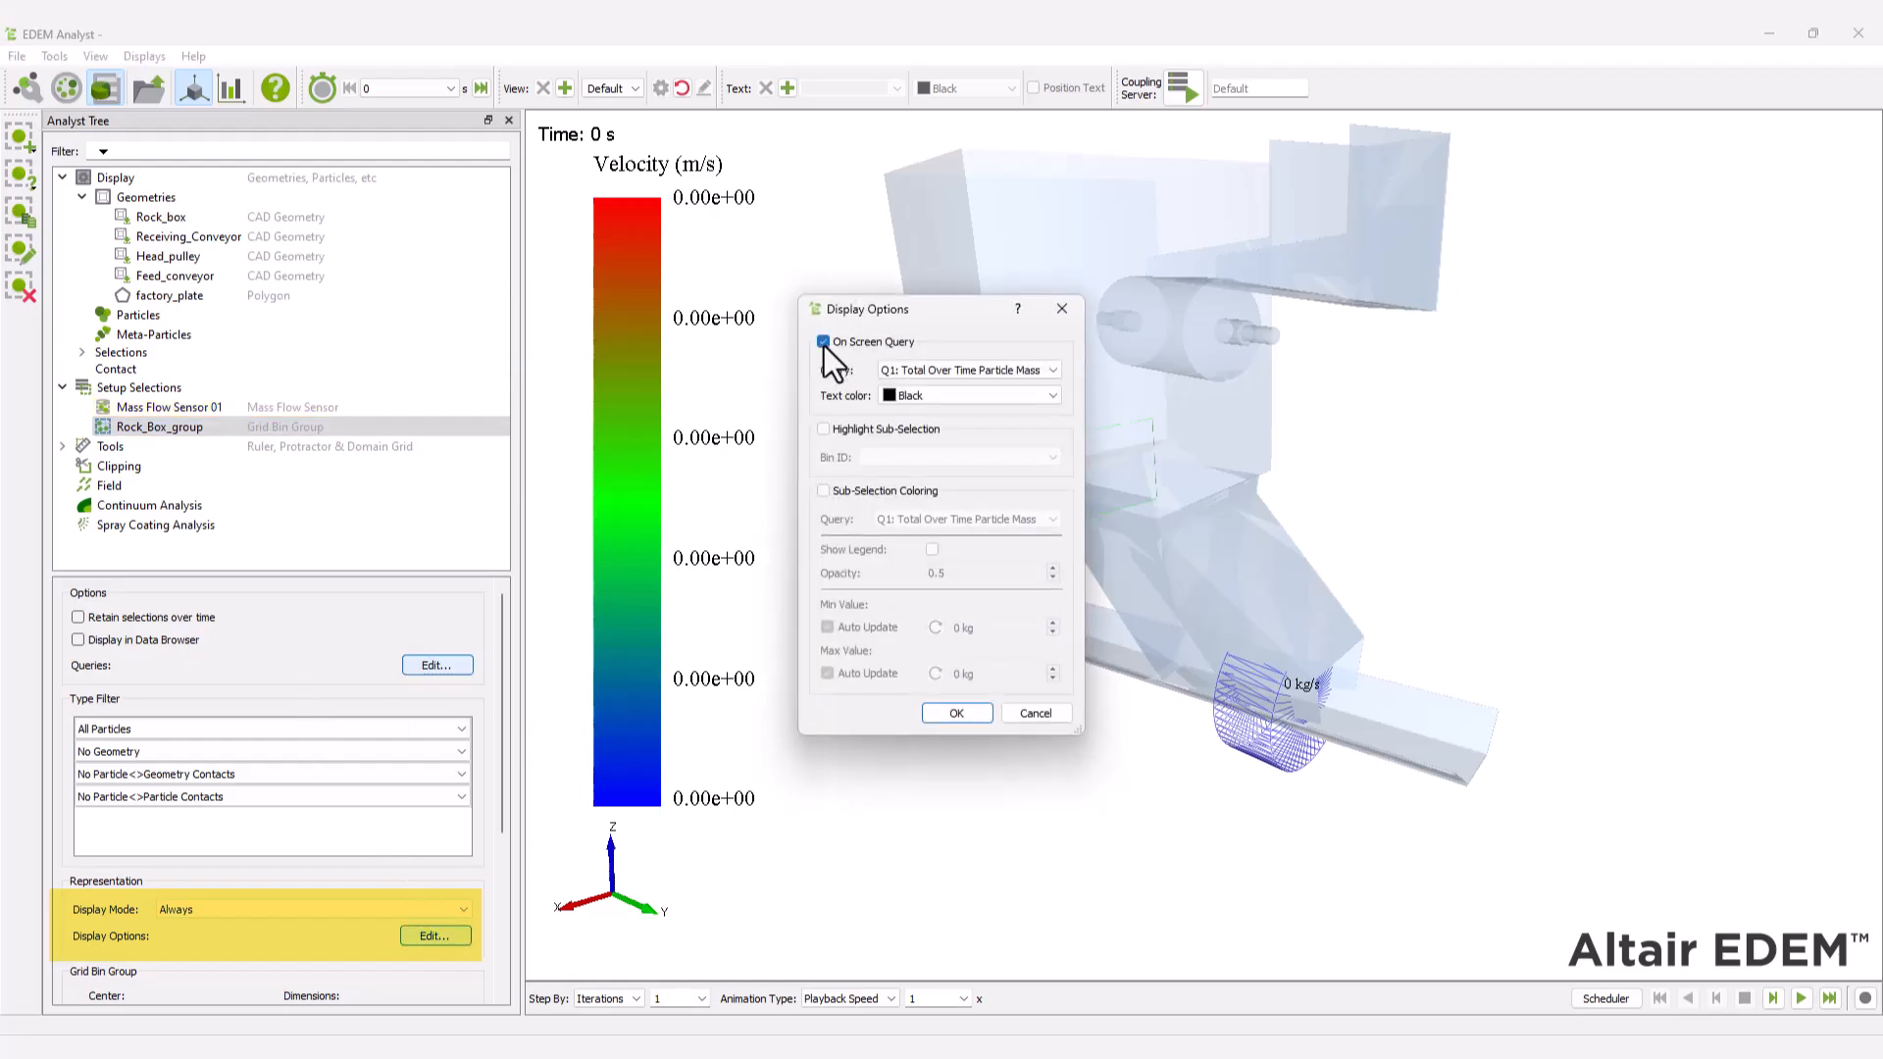
{"action": "left_click", "coordinate": [956, 713]}
{"action": "left_click", "coordinate": [1802, 999]}
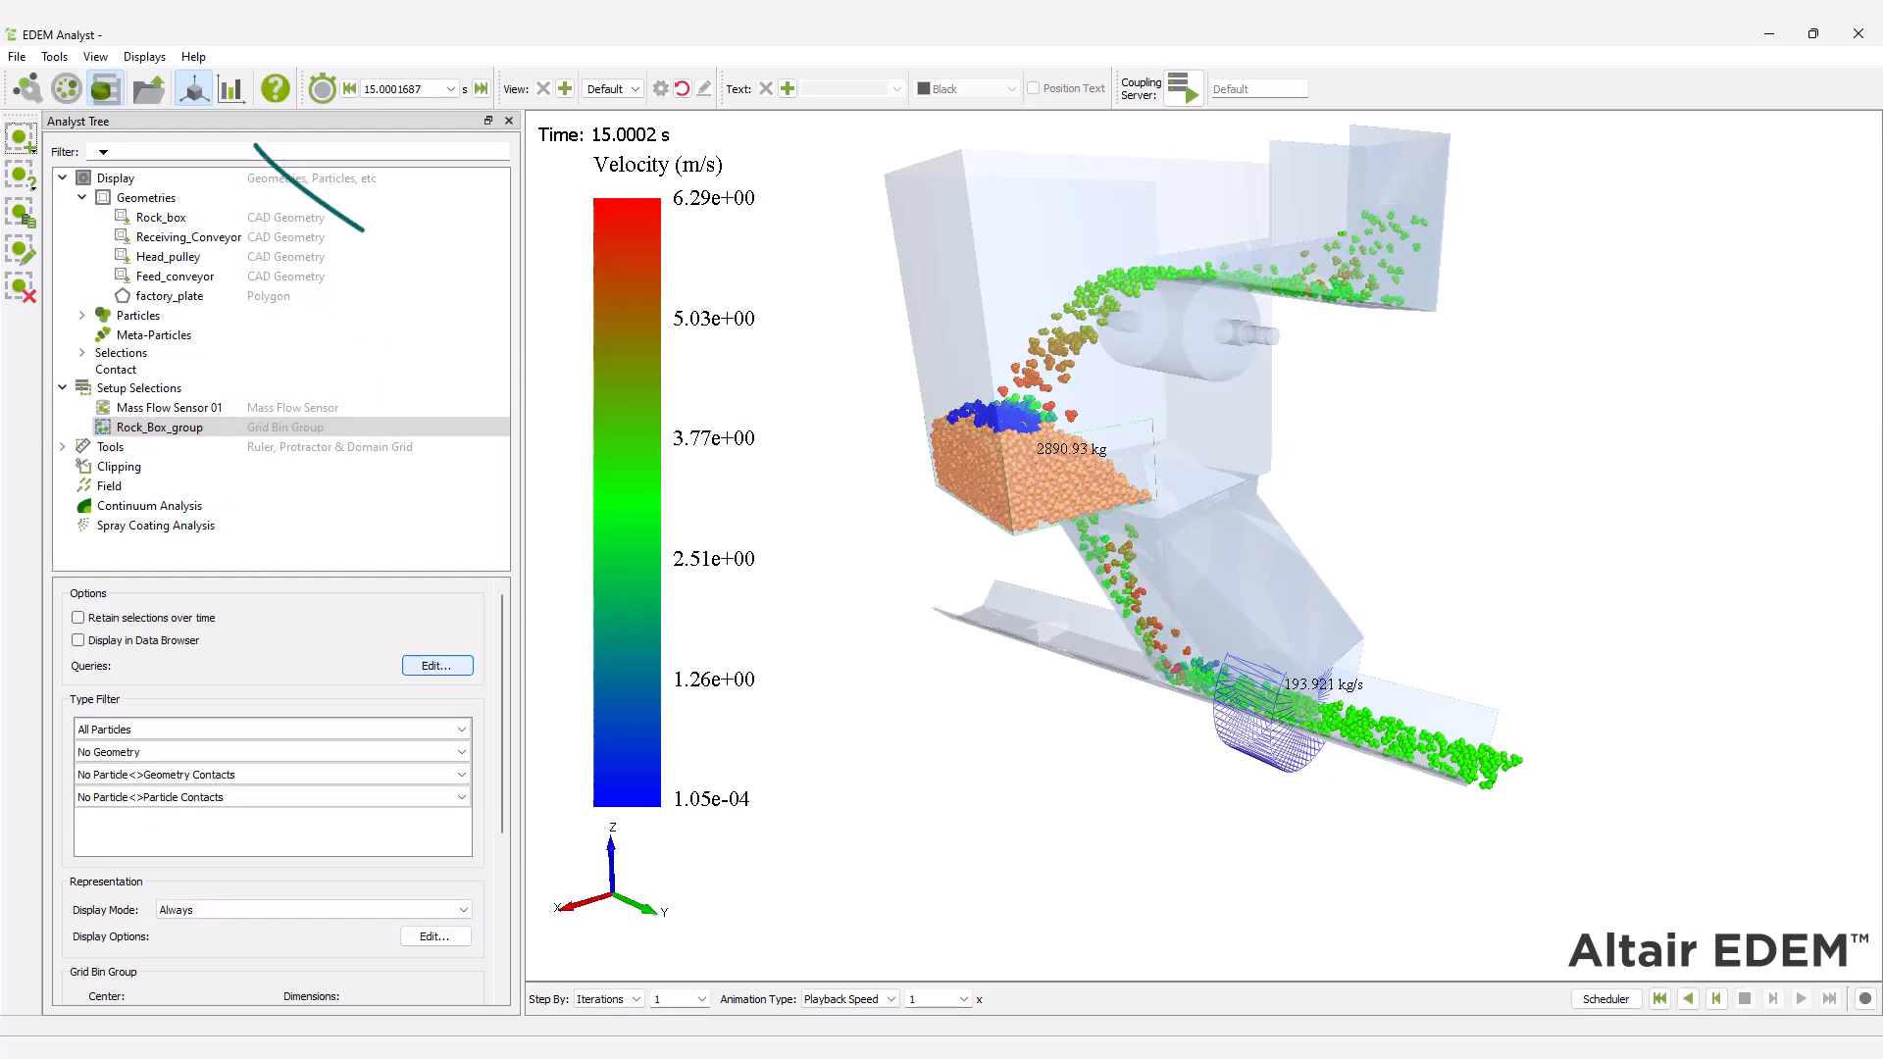
Create a line graph of Mass Flow Rate over time for the Mass Flow Sensor 01 selection.
{"action": "left_click", "coordinate": [232, 90]}
{"action": "left_click", "coordinate": [178, 292]}
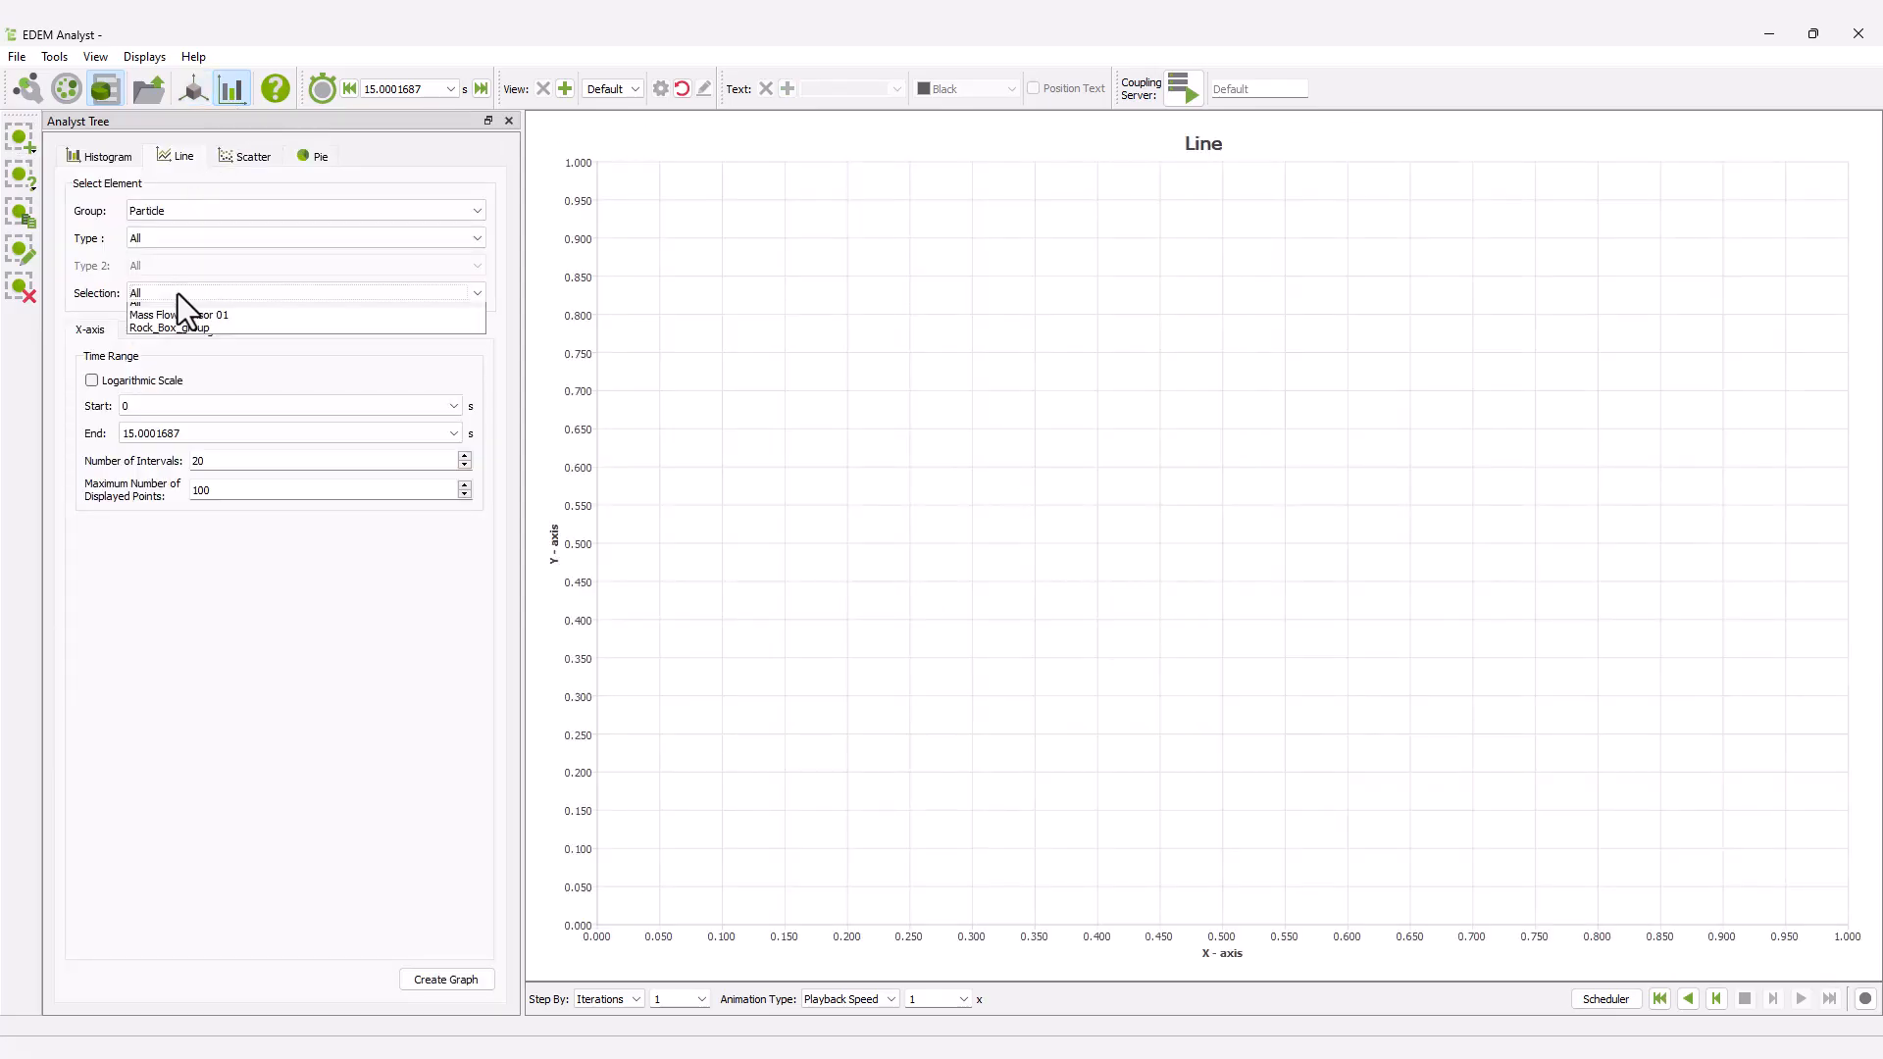
{"action": "left_click", "coordinate": [185, 319]}
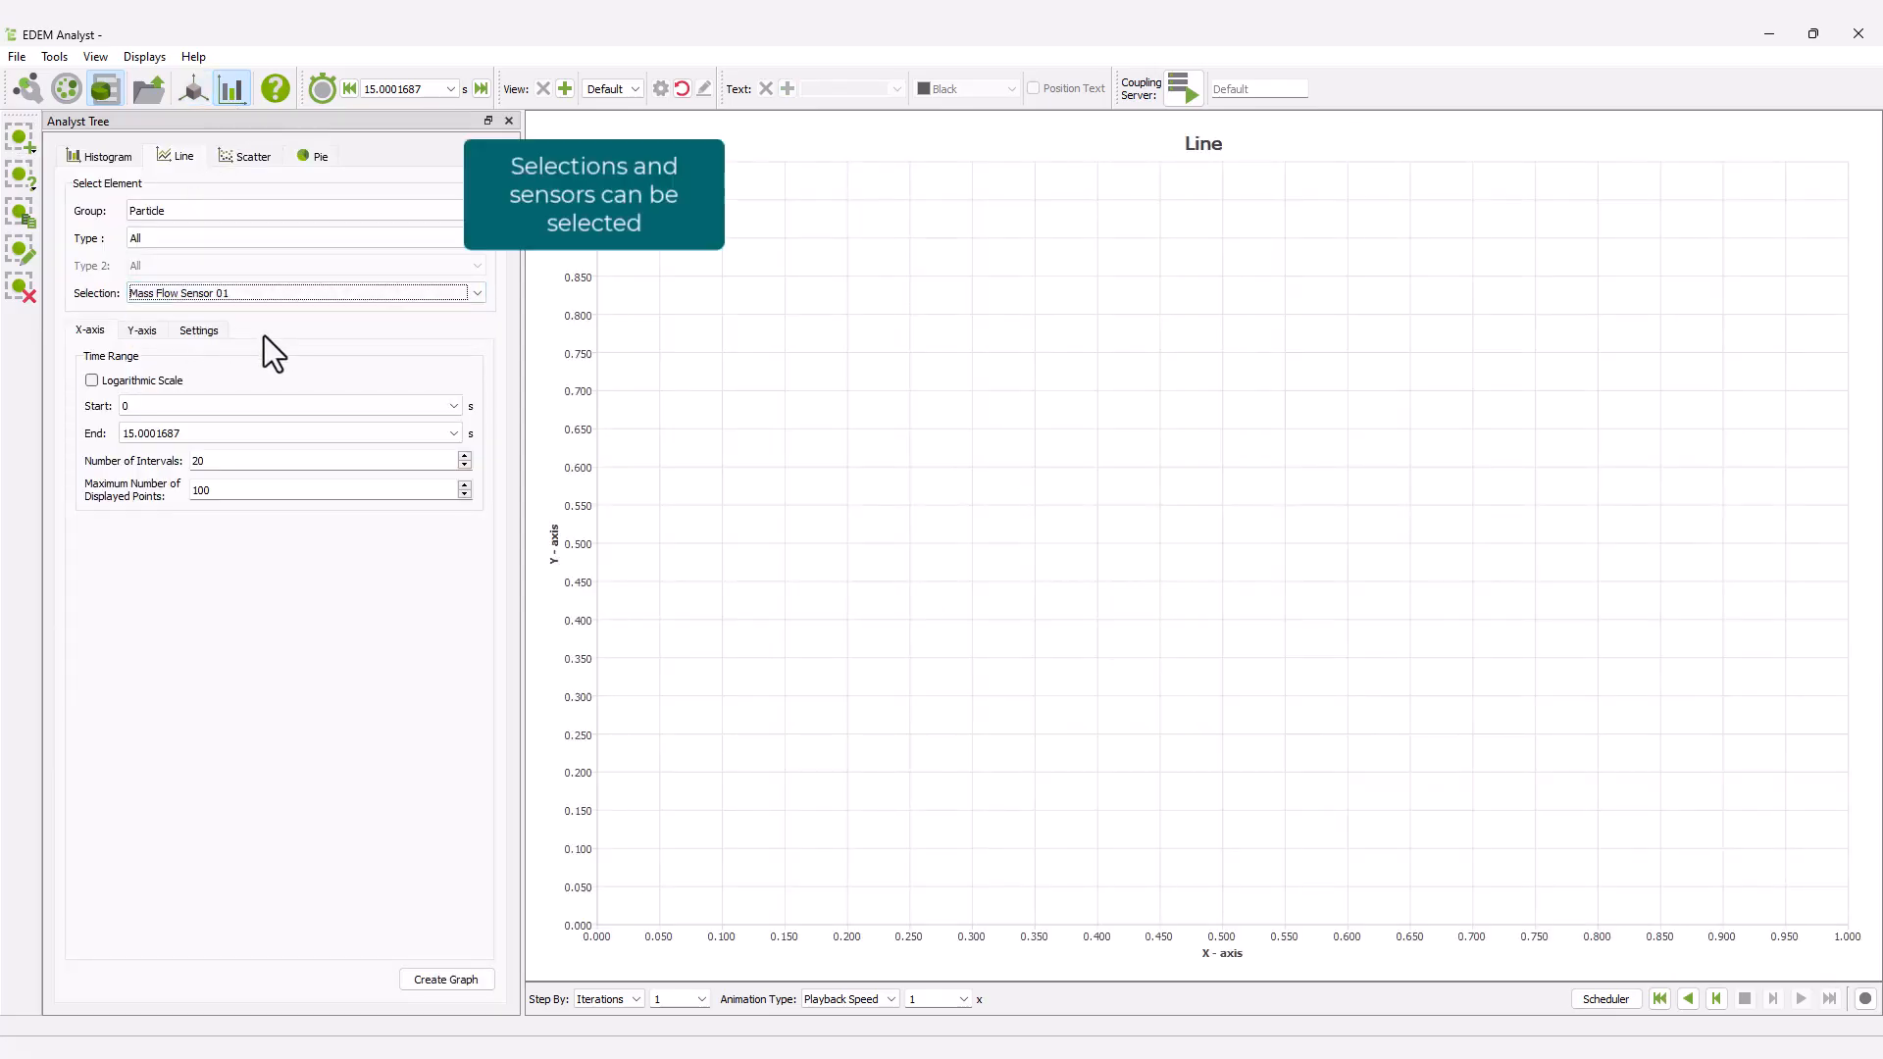
{"action": "left_click", "coordinate": [145, 330]}
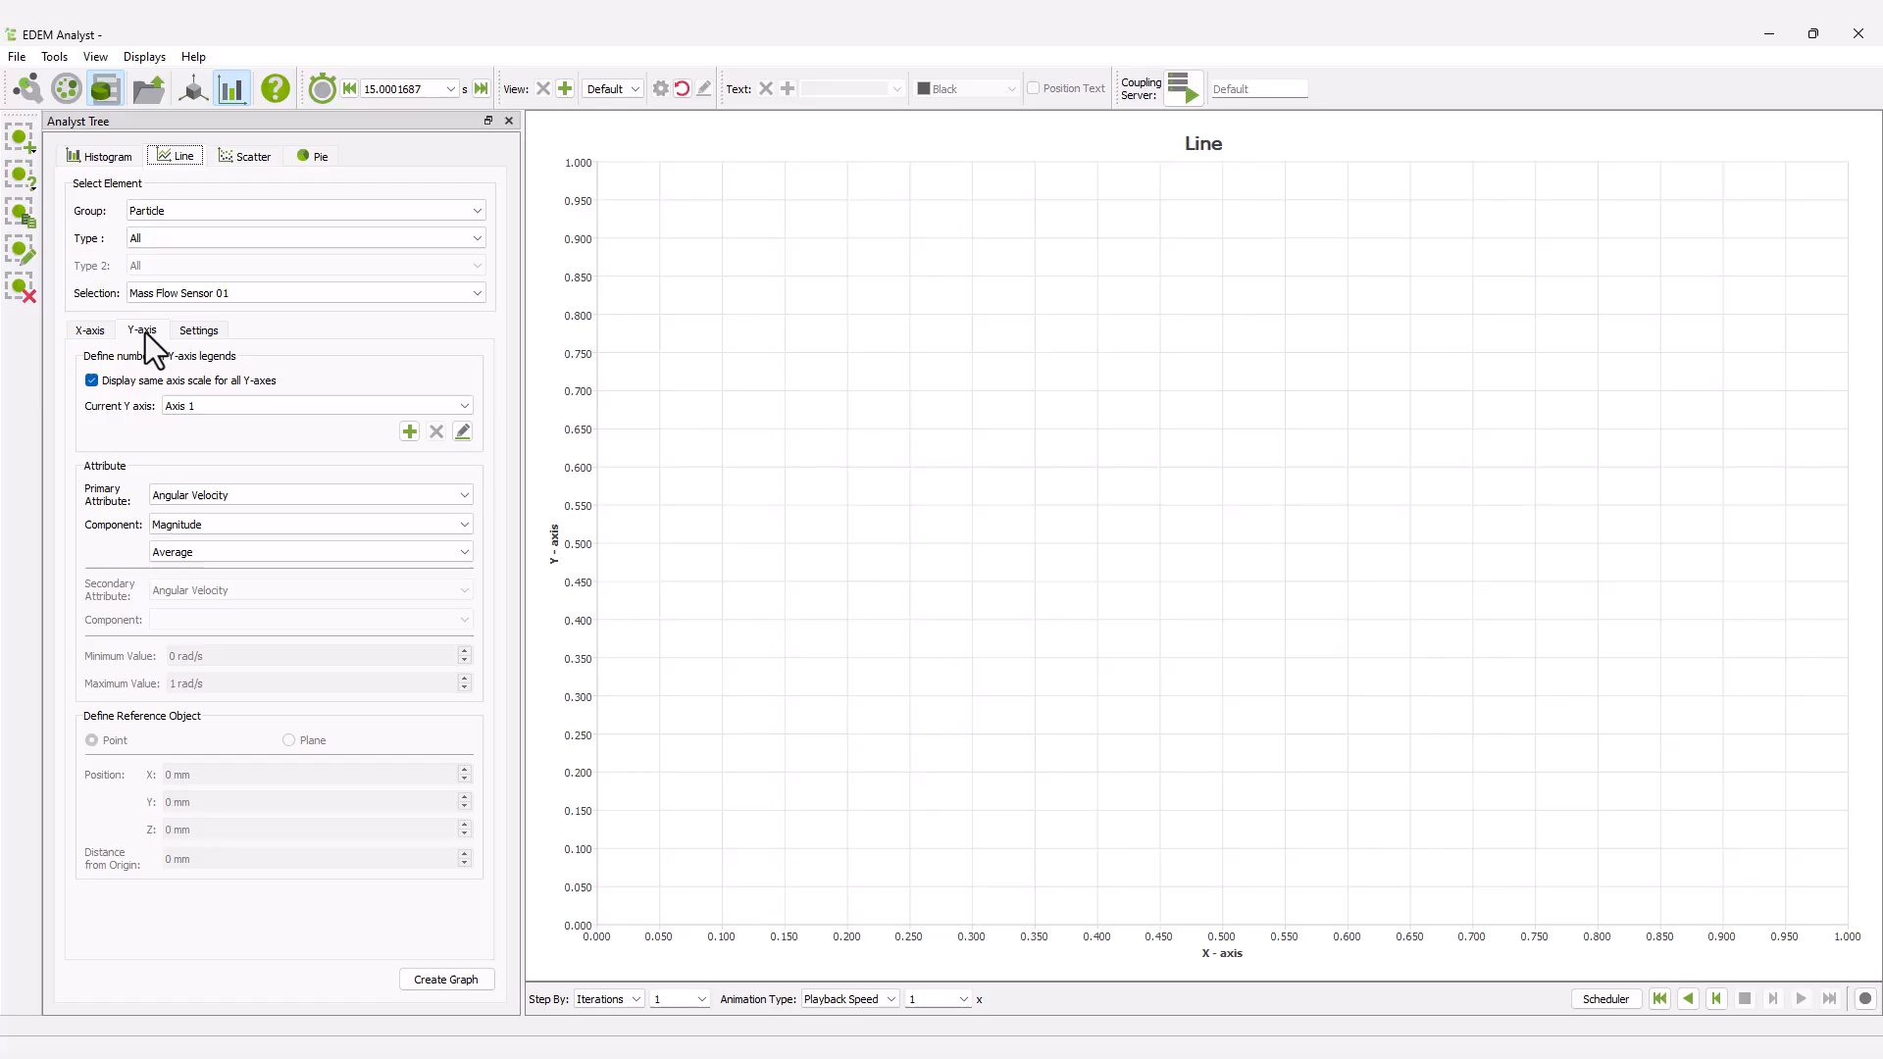
{"action": "left_click", "coordinate": [221, 494]}
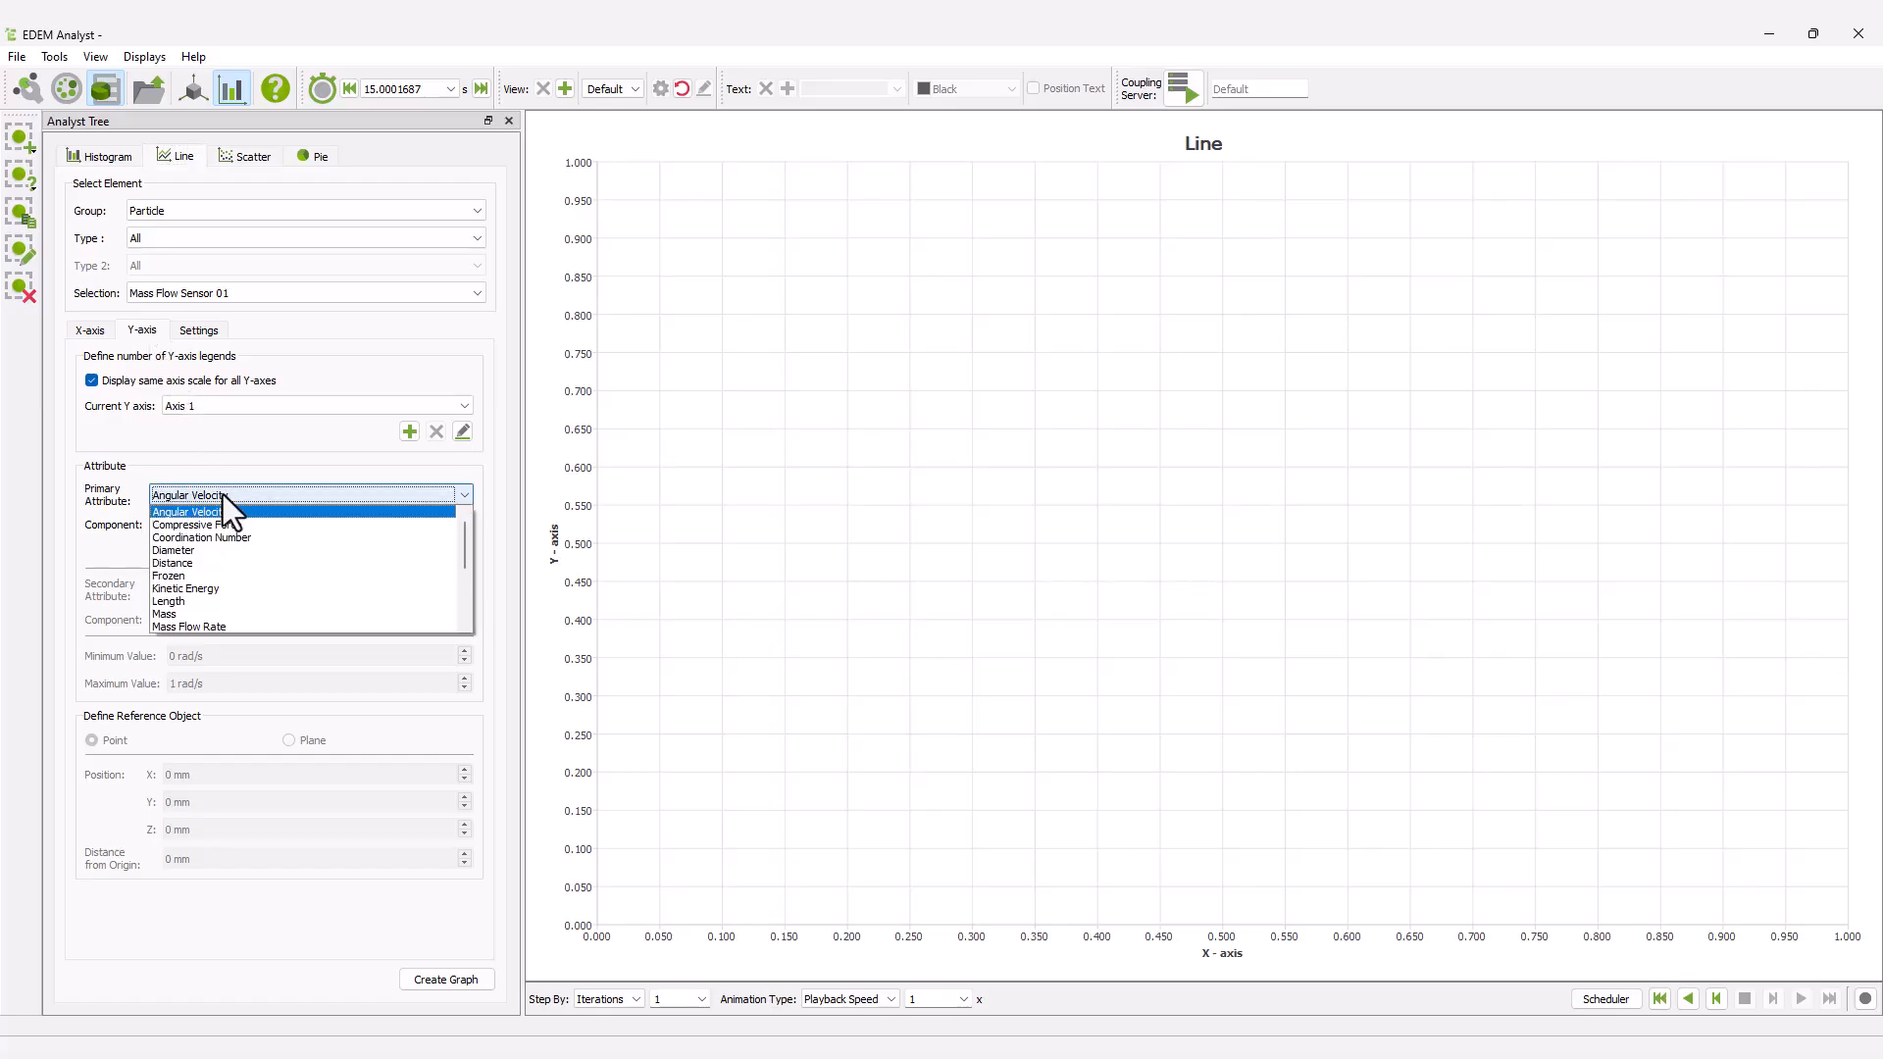
{"action": "left_click", "coordinate": [222, 625]}
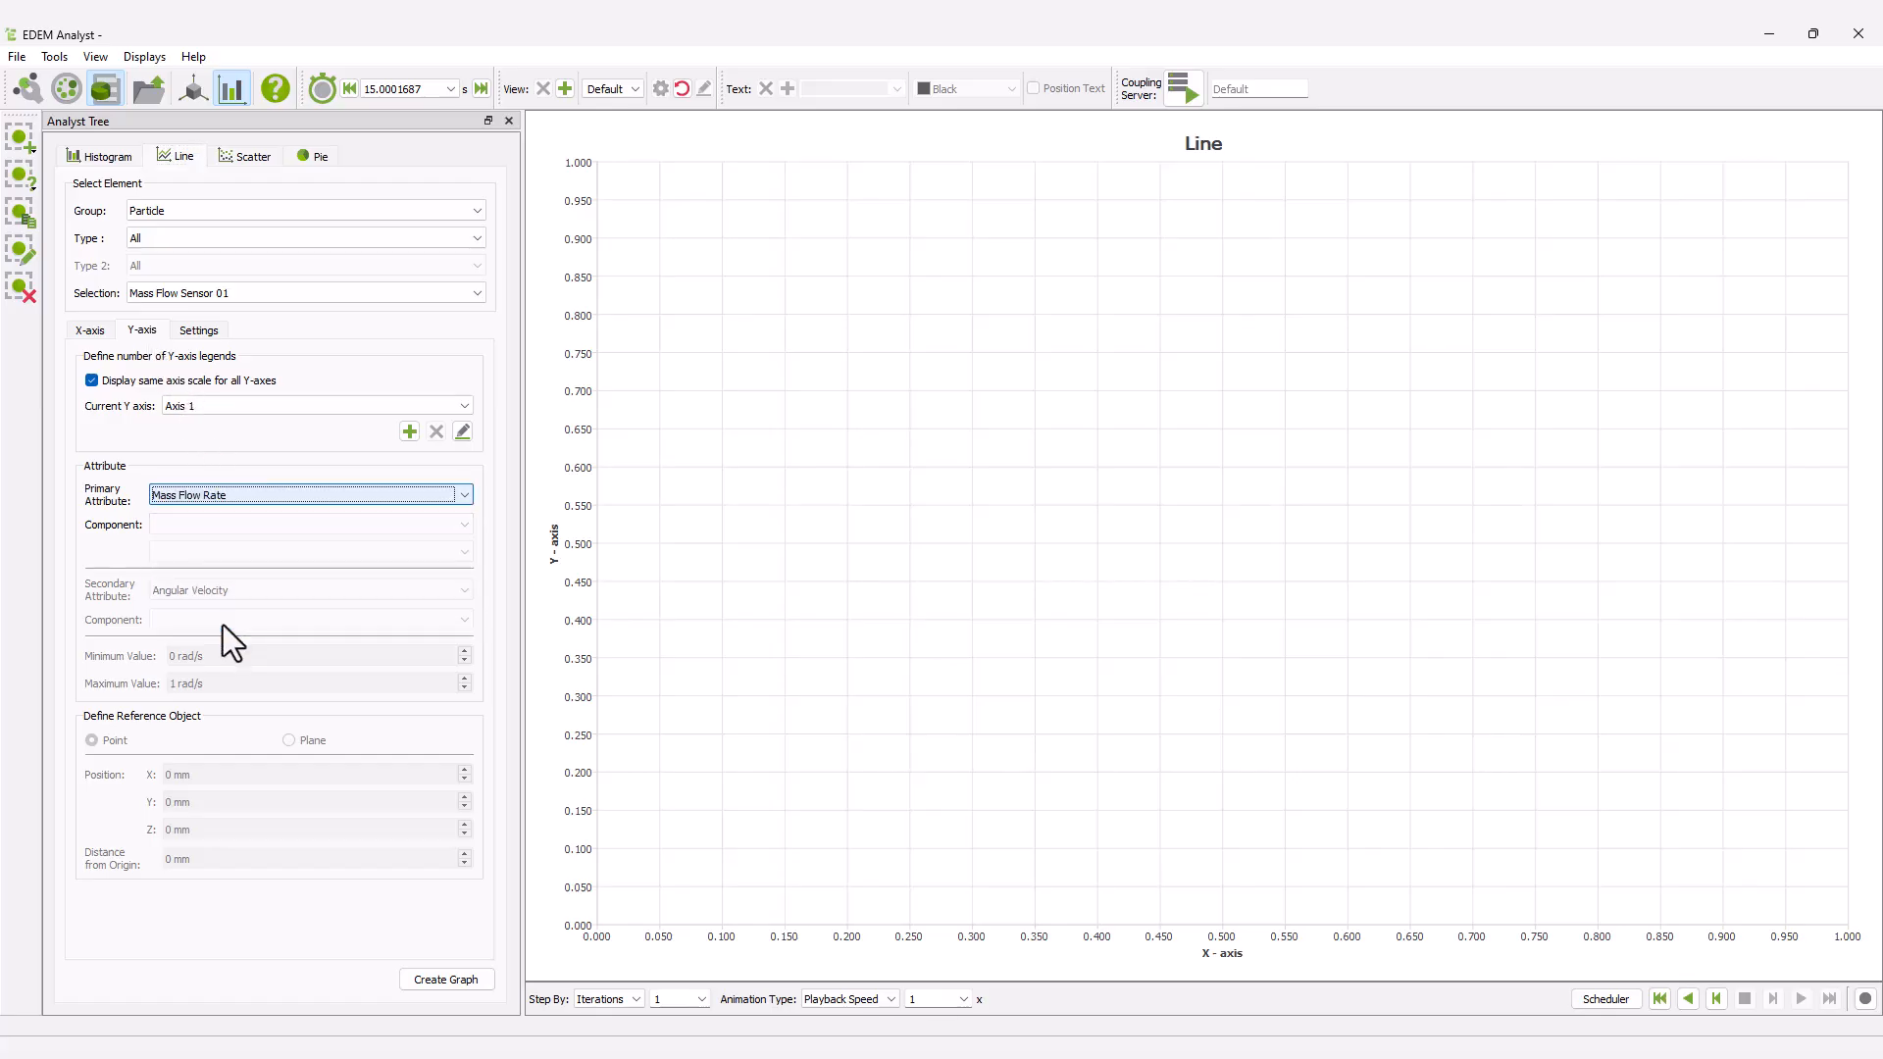
{"action": "left_click", "coordinate": [442, 980]}
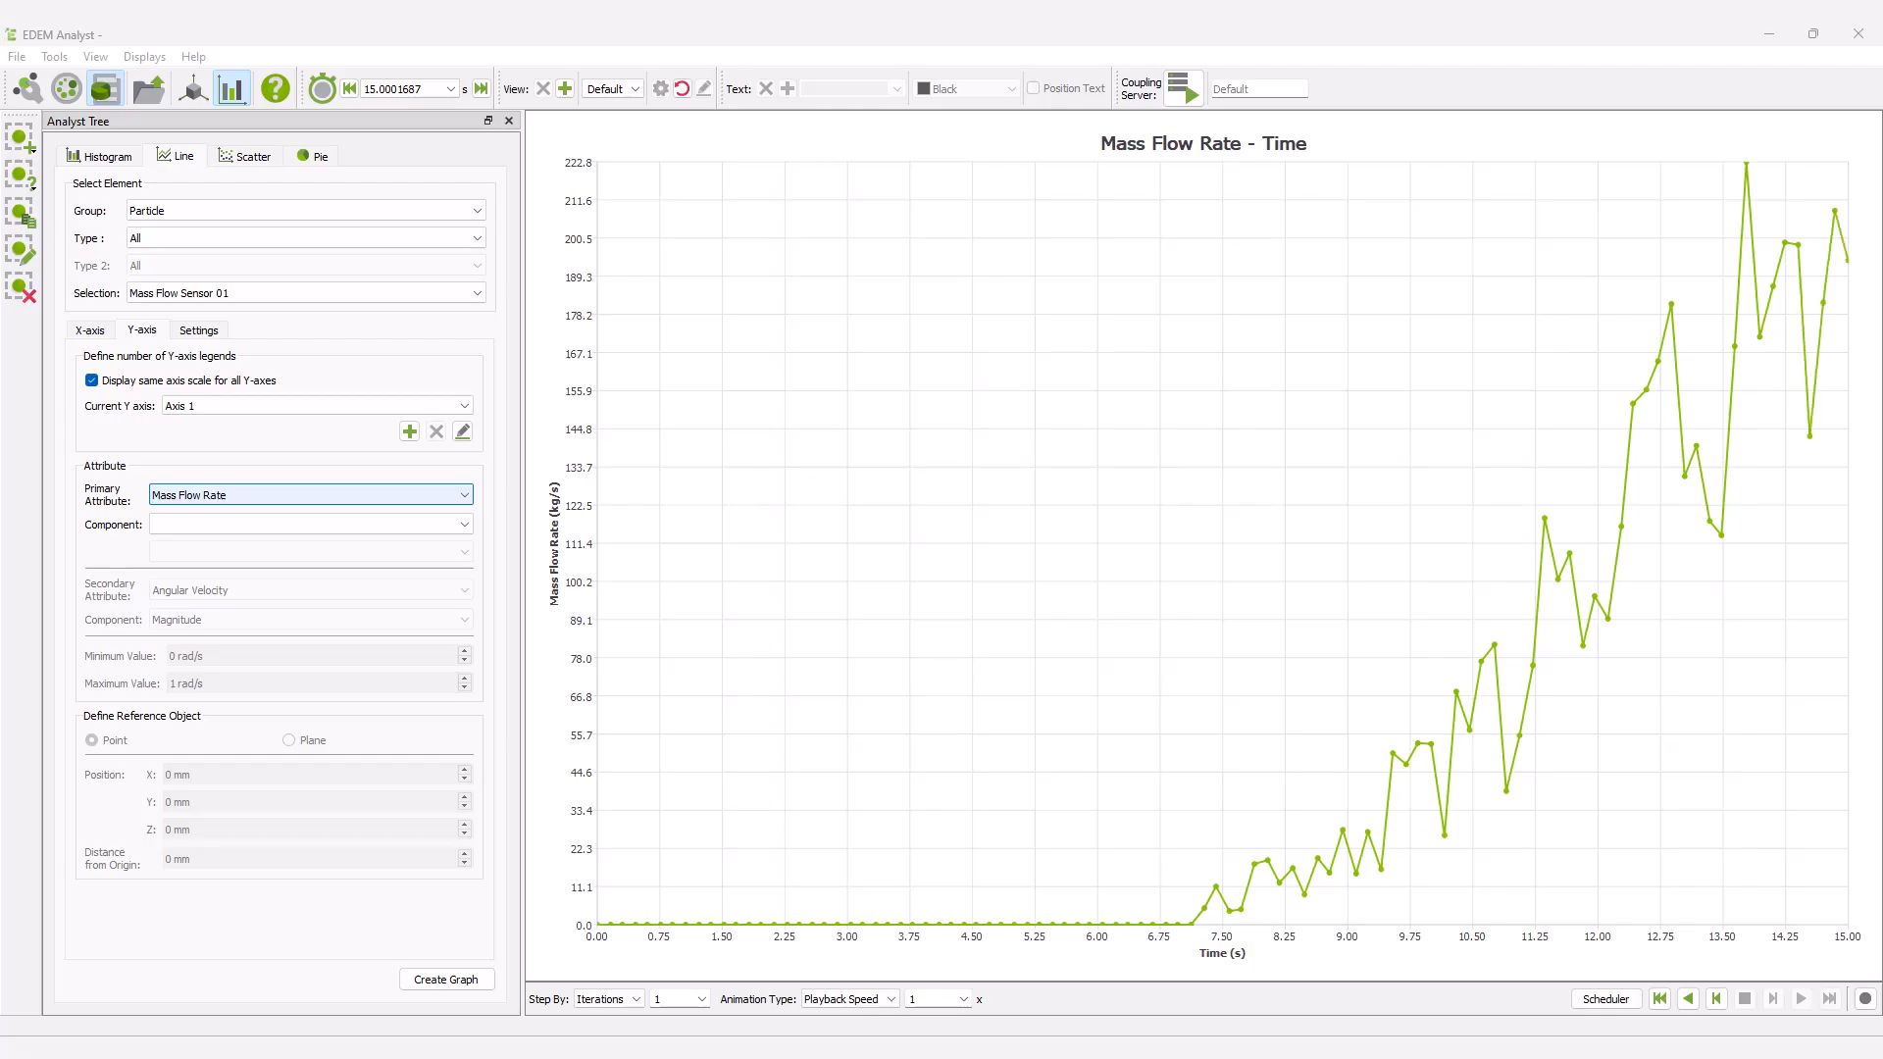
Create a line graph of total particle Mass over time for the Rock_Box_group selection.
{"action": "left_click", "coordinate": [185, 294]}
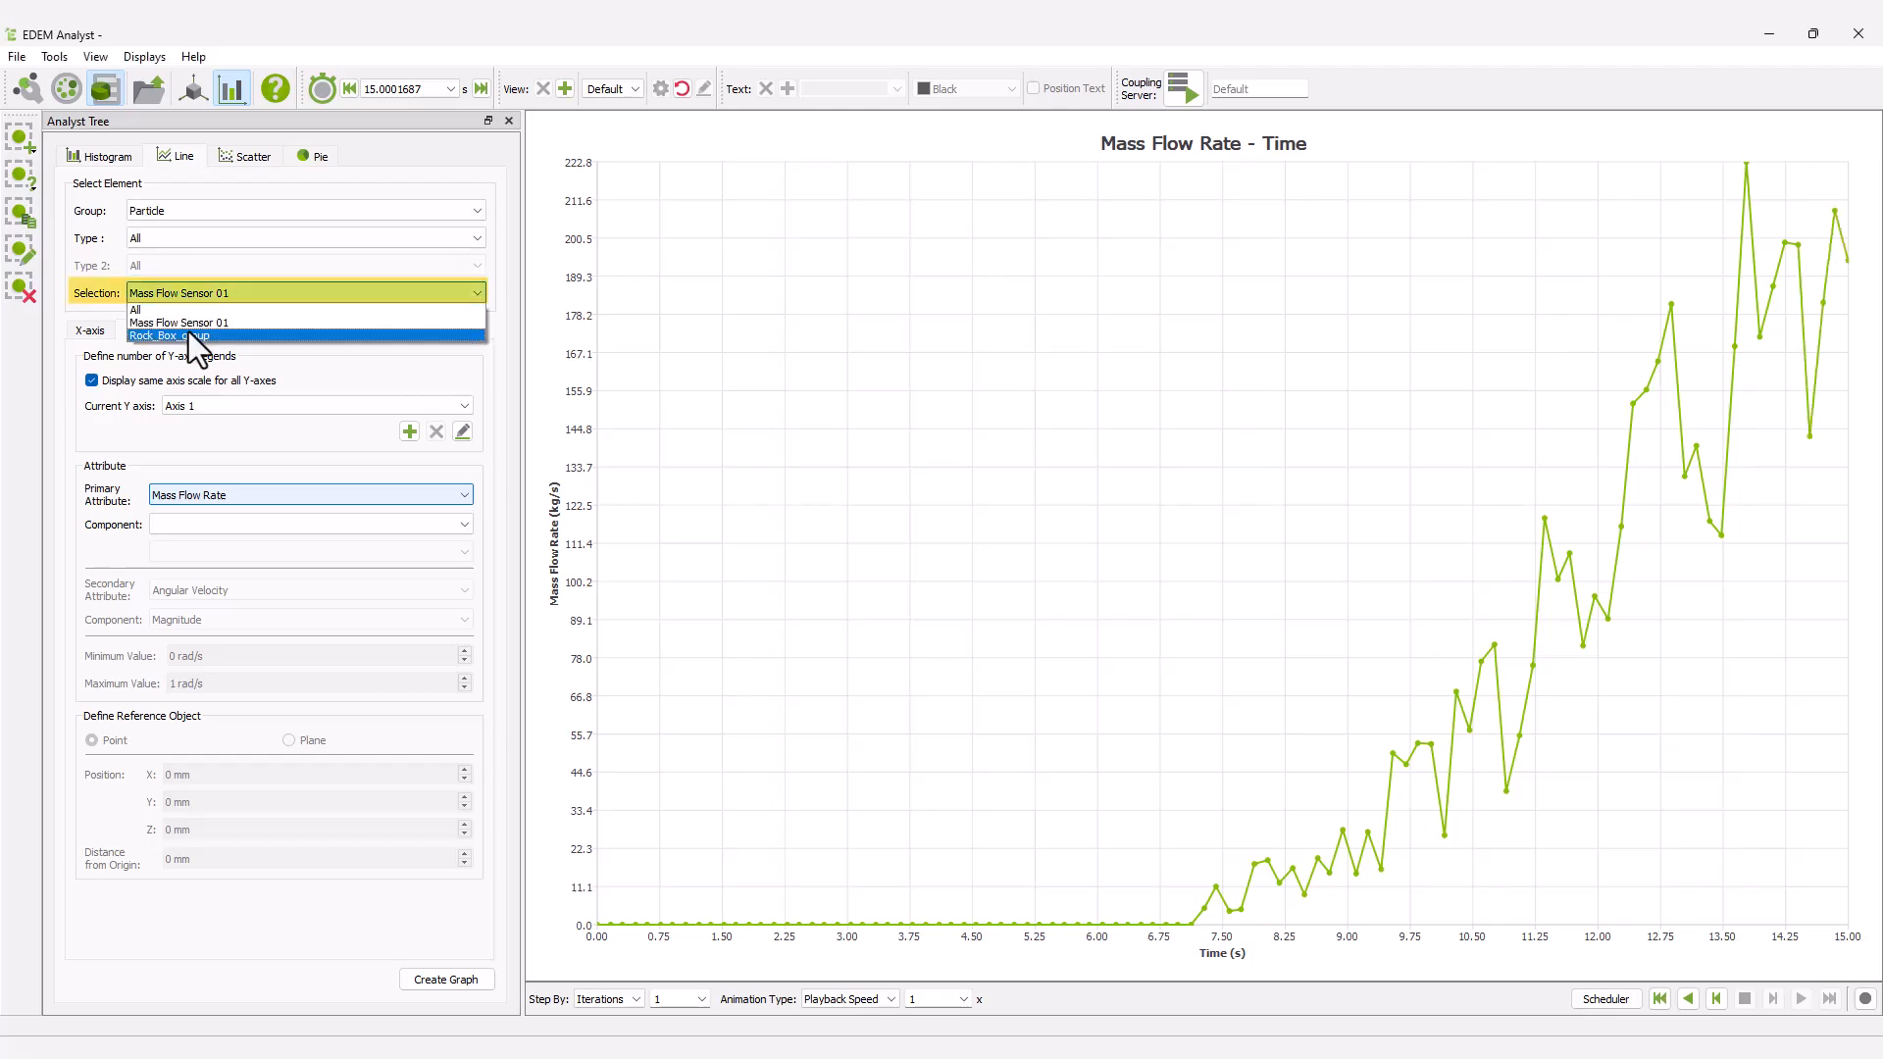
{"action": "left_click", "coordinate": [189, 334]}
{"action": "left_click", "coordinate": [193, 496]}
{"action": "left_click", "coordinate": [194, 615]}
{"action": "left_click", "coordinate": [208, 558]}
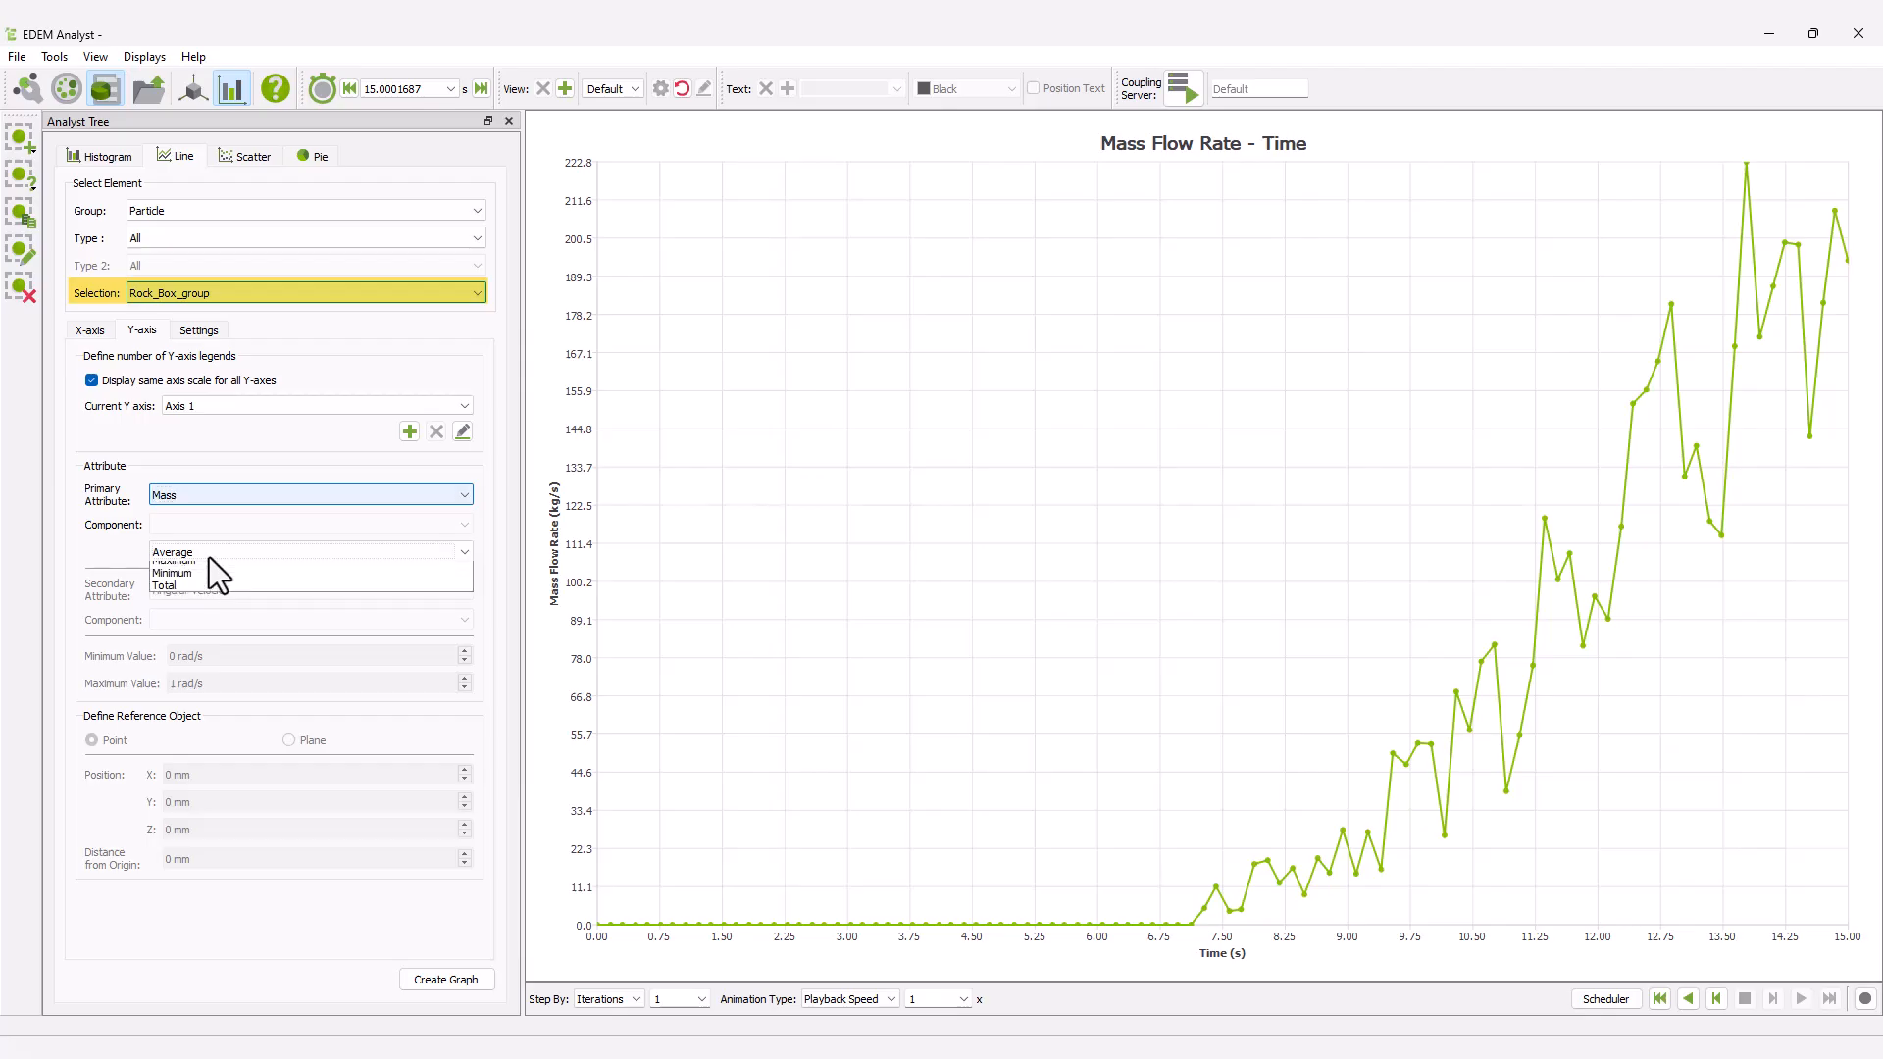
{"action": "left_click", "coordinate": [211, 612]}
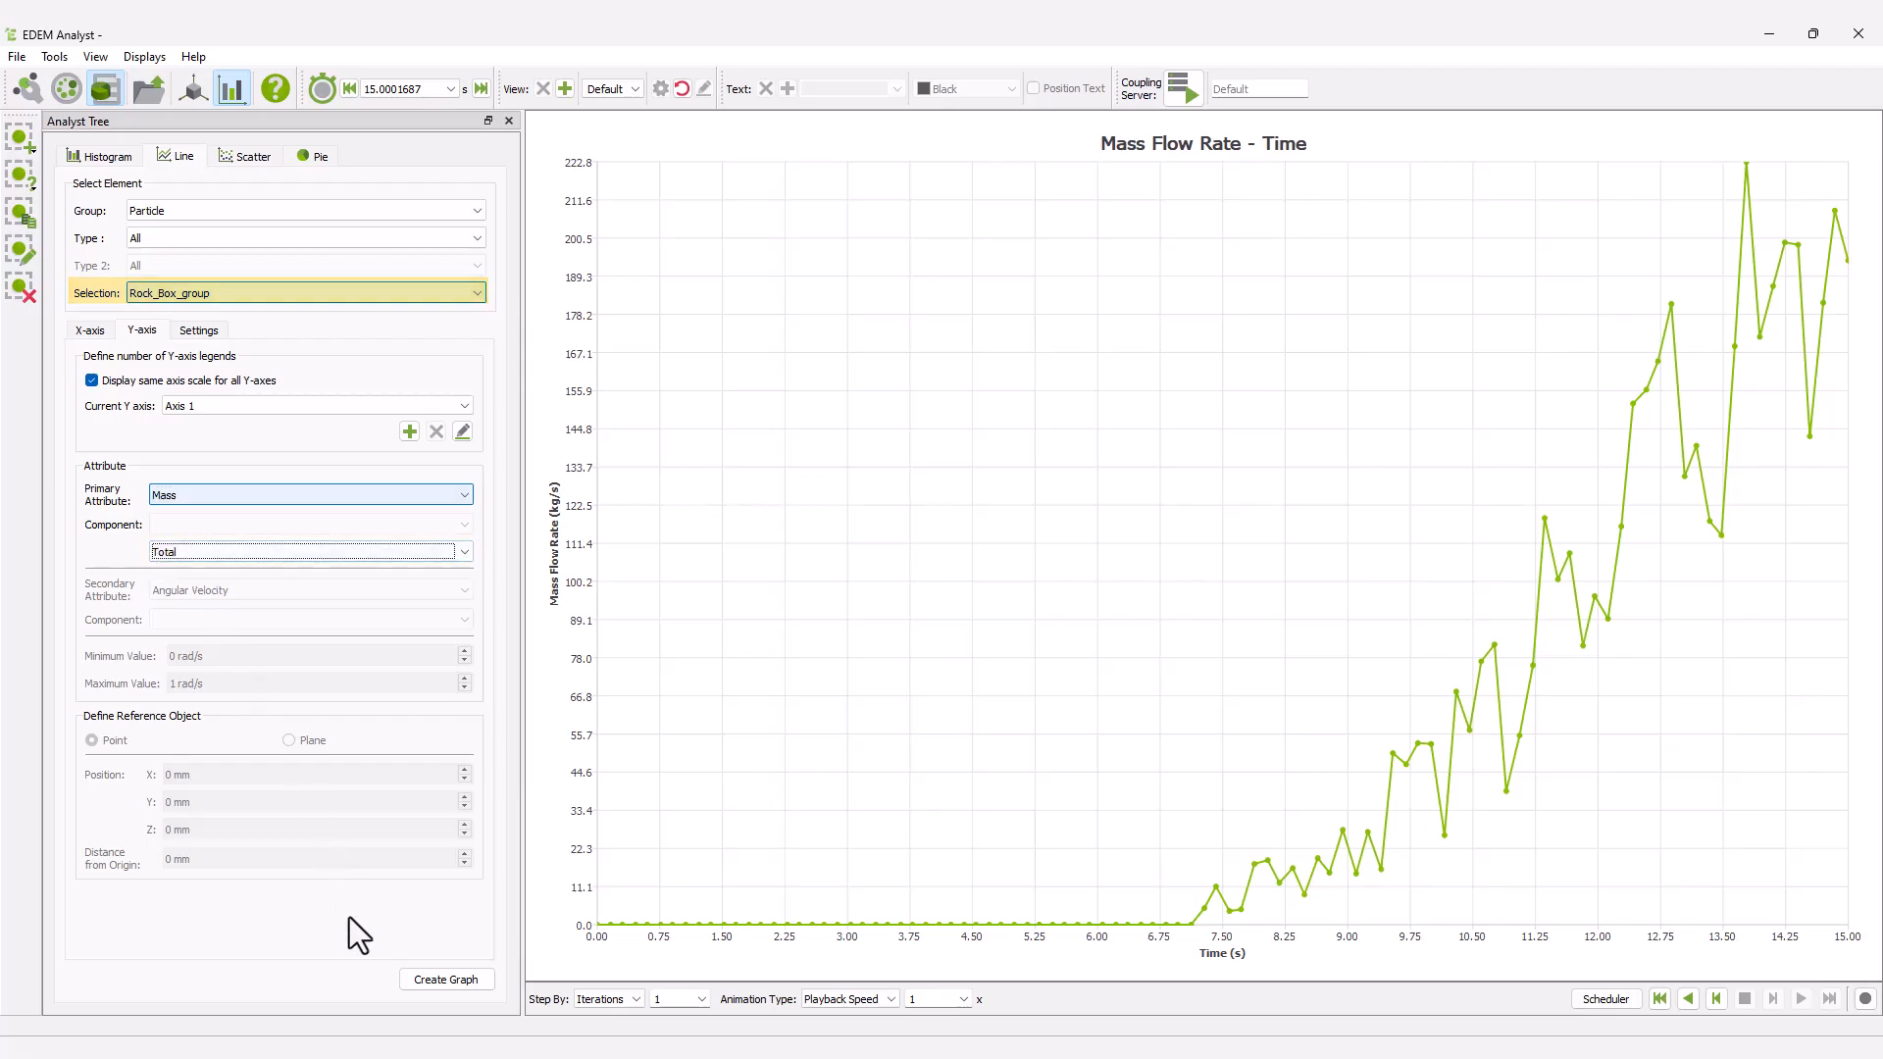
{"action": "left_click", "coordinate": [410, 982]}
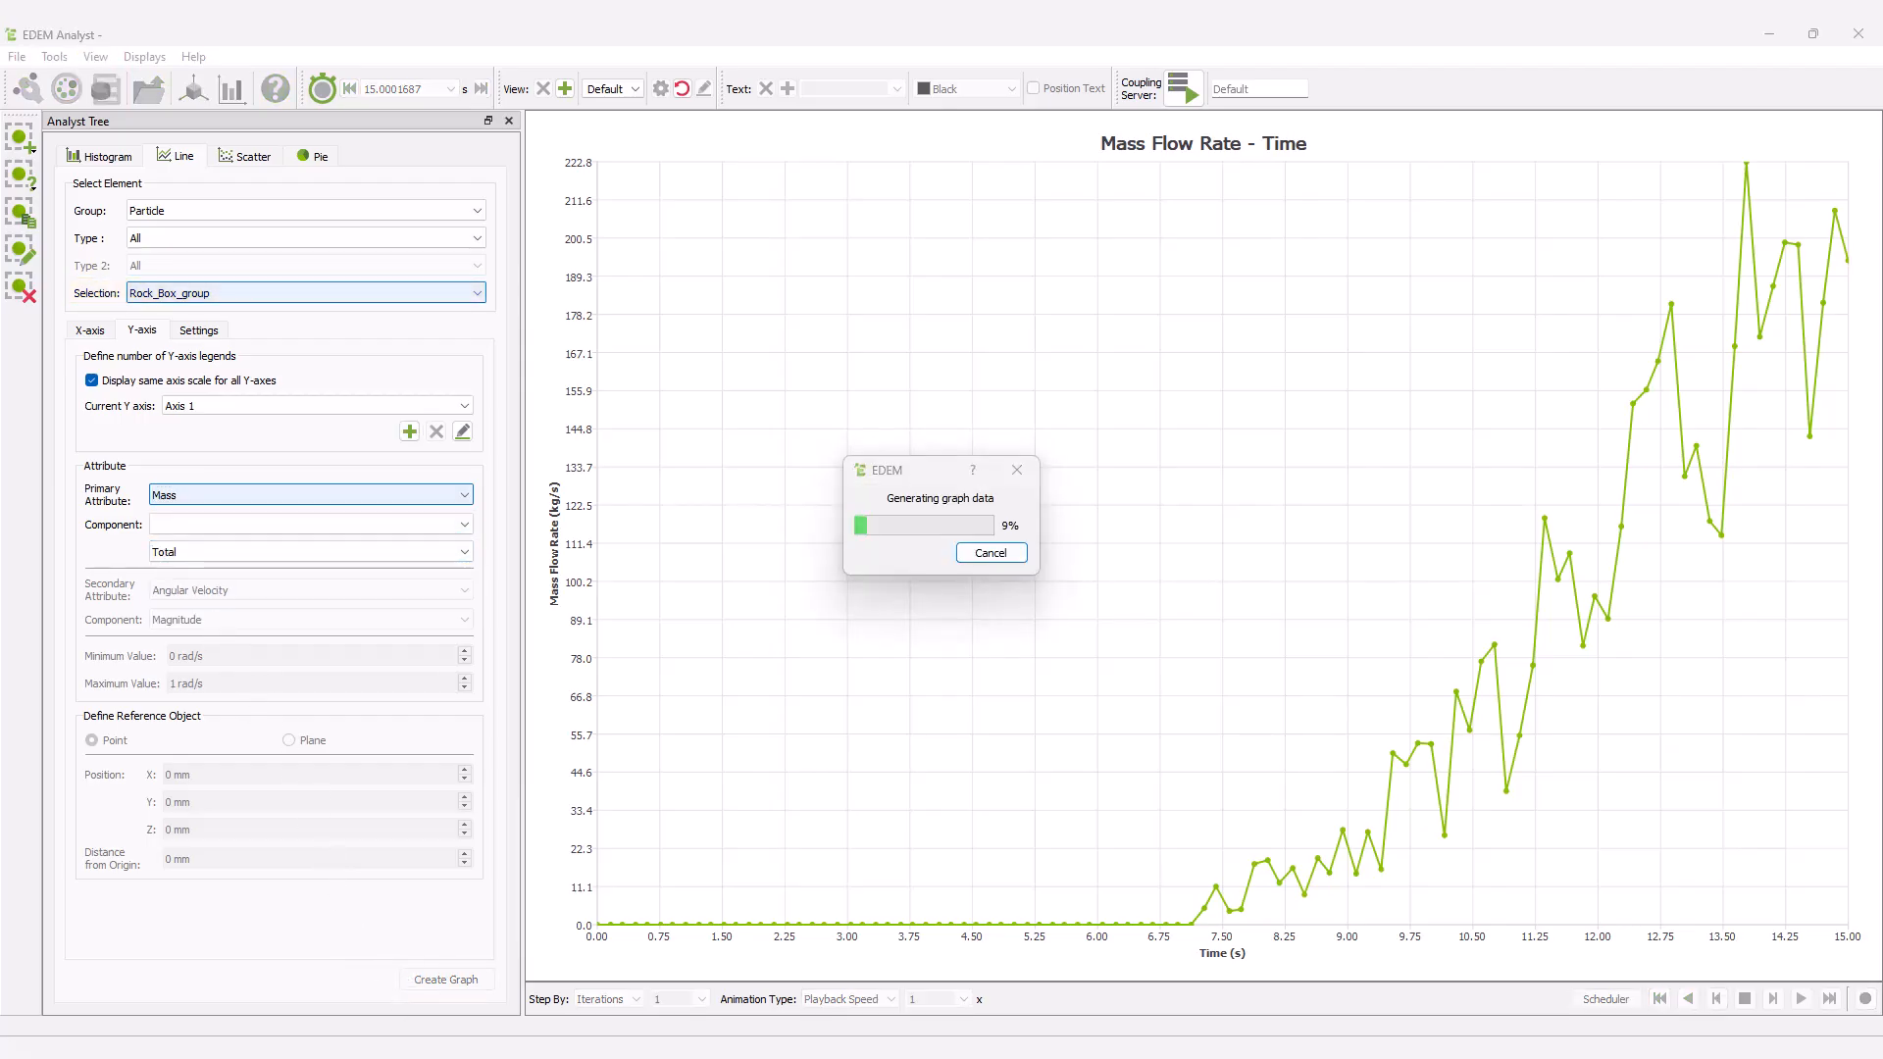